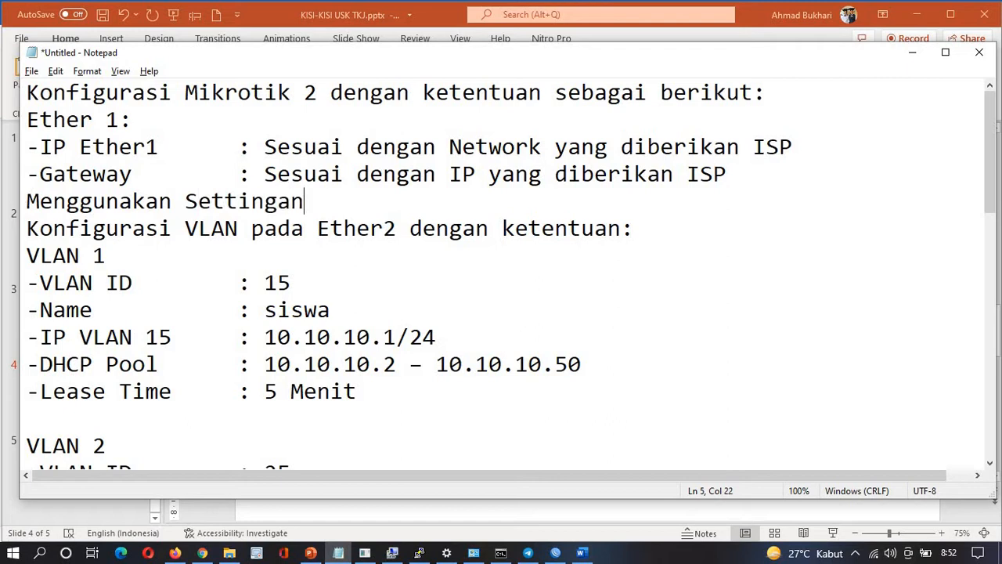
# Type 'an DHCP Client' to complete the new settings line under Ether 1
pyautogui.write('DHCP ')
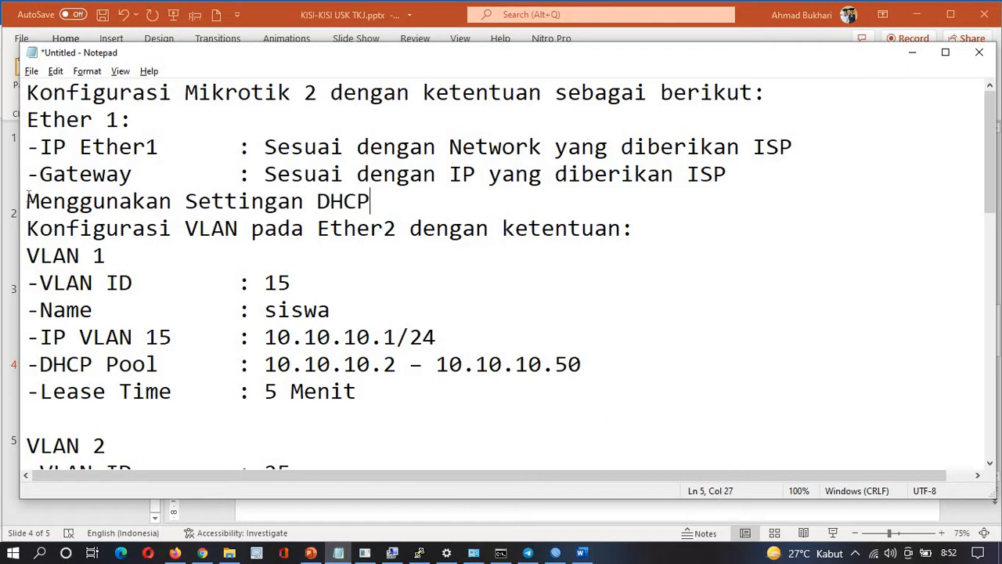
pyautogui.write('Client')
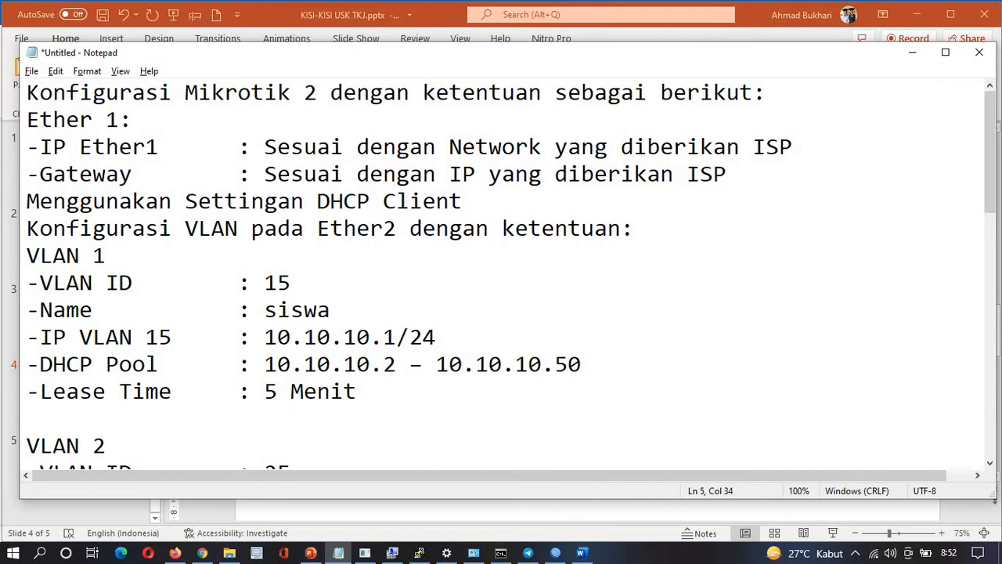
# Add a blank line after the DHCP Client note and type 'DHCP Server' below VLAN 2's lease time
pyautogui.press('Return')
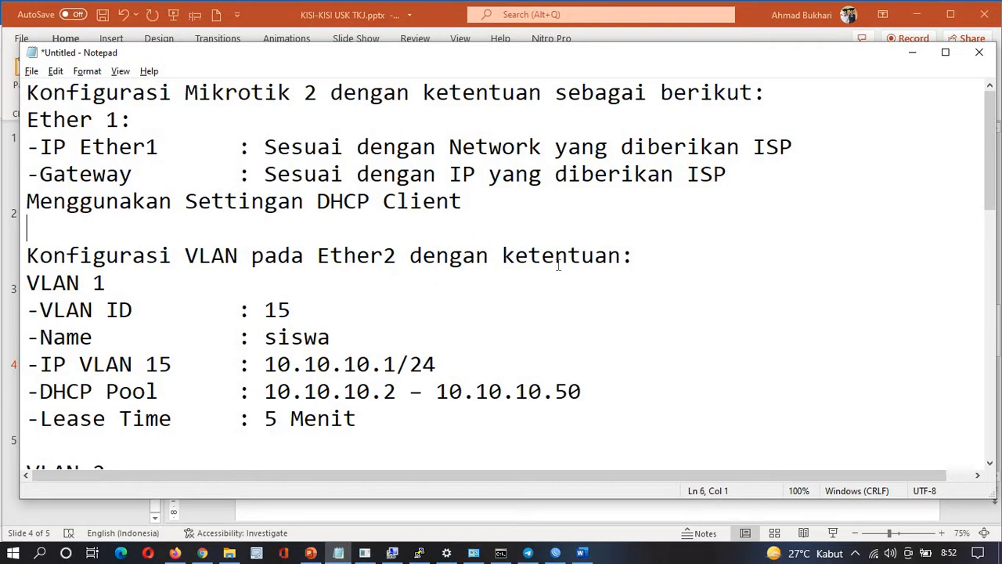
pyautogui.click(171, 364)
pyautogui.press('Down')
pyautogui.press('Down')
pyautogui.press('Down')
pyautogui.press('Down')
pyautogui.press('Down')
pyautogui.press('Down')
pyautogui.press('Down')
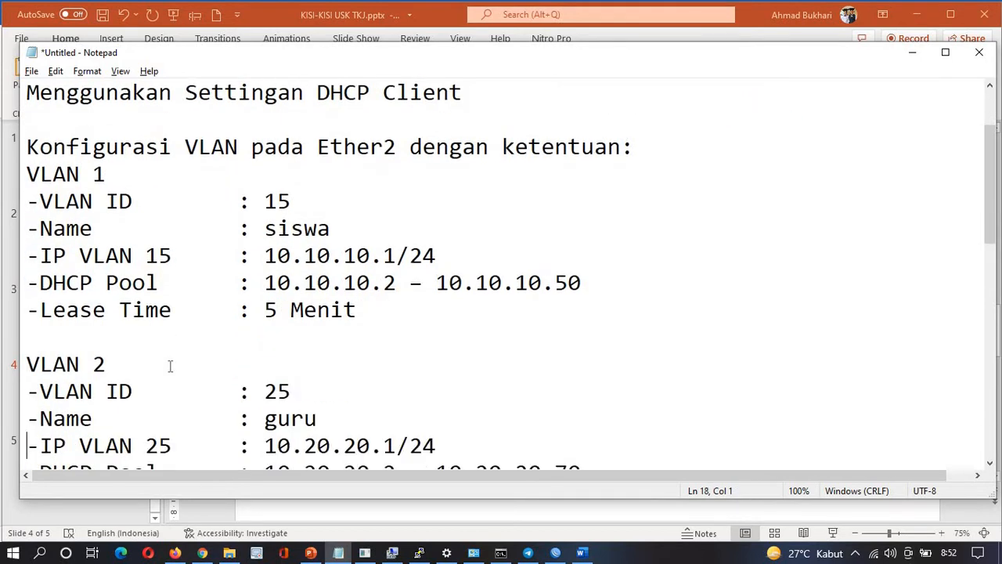
pyautogui.press('Up')
pyautogui.press('Up')
pyautogui.press('Up')
pyautogui.press('Up')
pyautogui.press('Up')
pyautogui.press('Up')
pyautogui.press('Up')
pyautogui.press('Up')
pyautogui.press('Up')
pyautogui.press('Up')
pyautogui.press('Down')
pyautogui.press('Down')
pyautogui.press('Down')
pyautogui.press('Down')
pyautogui.press('Down')
pyautogui.press('Down')
pyautogui.press('Down')
pyautogui.press('Down')
pyautogui.press('Down')
pyautogui.press('Down')
pyautogui.press('Down')
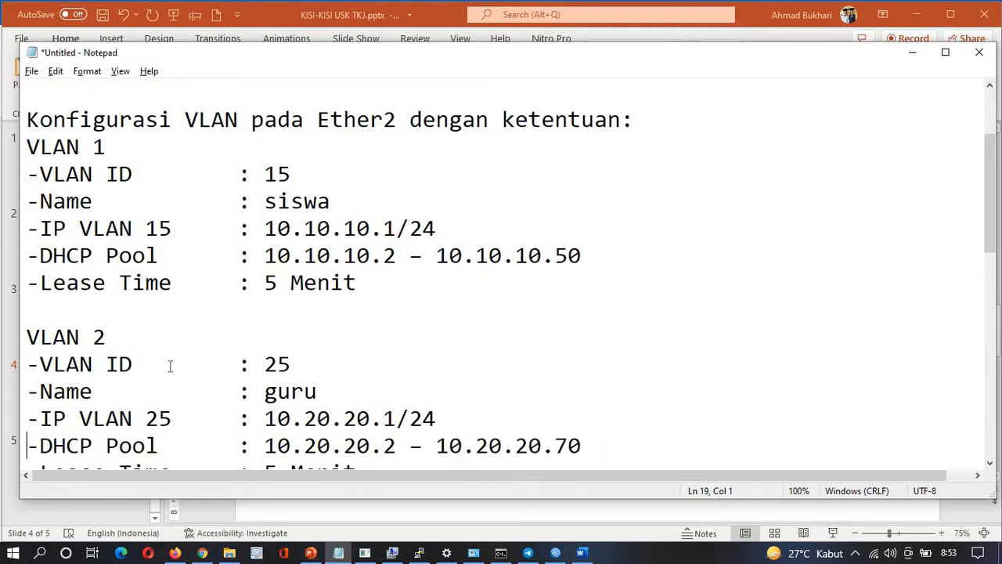
pyautogui.press('Up')
pyautogui.press('Up')
pyautogui.press('Down')
pyautogui.press('Down')
pyautogui.press('Down')
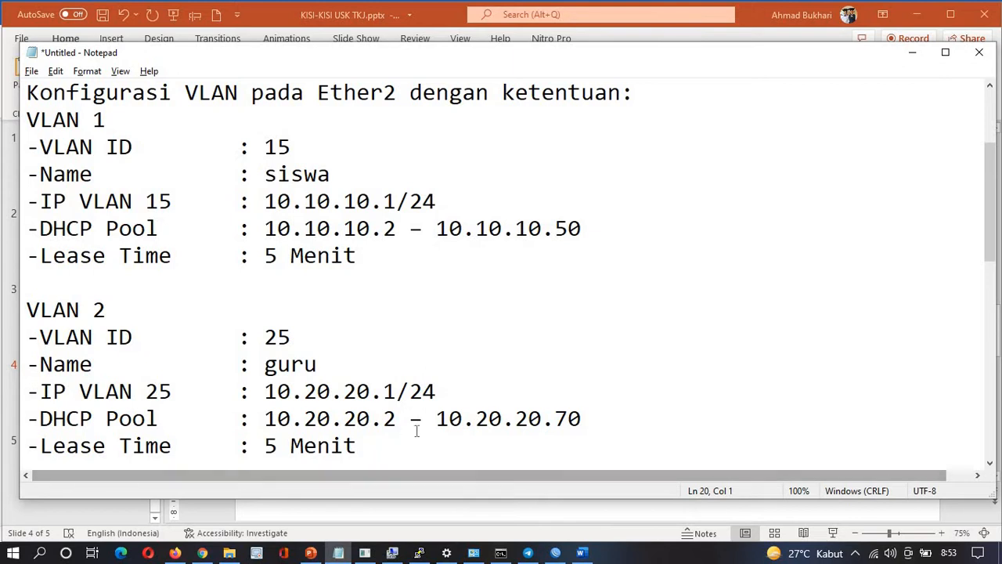
pyautogui.press('End')
pyautogui.press('Return')
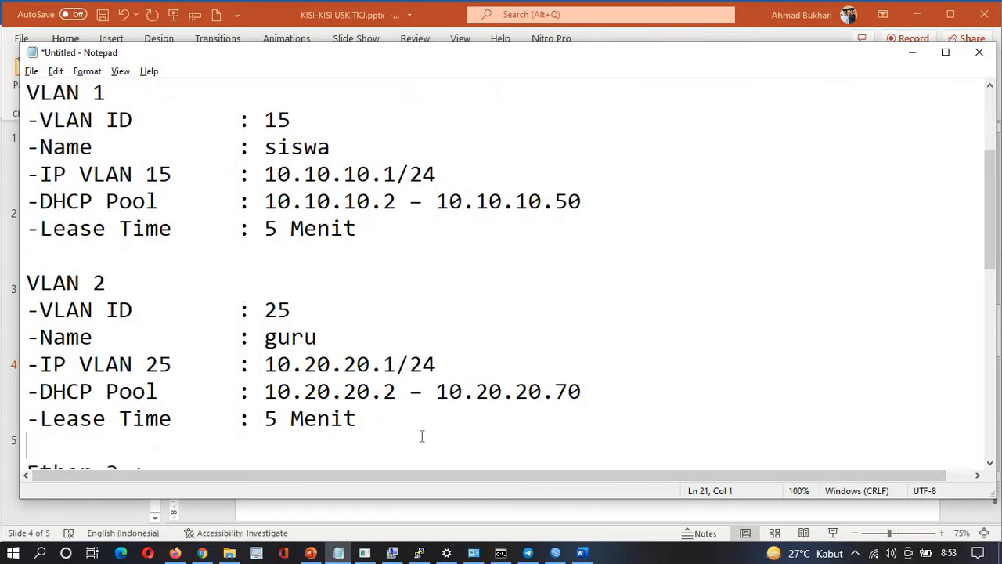
pyautogui.write('D')
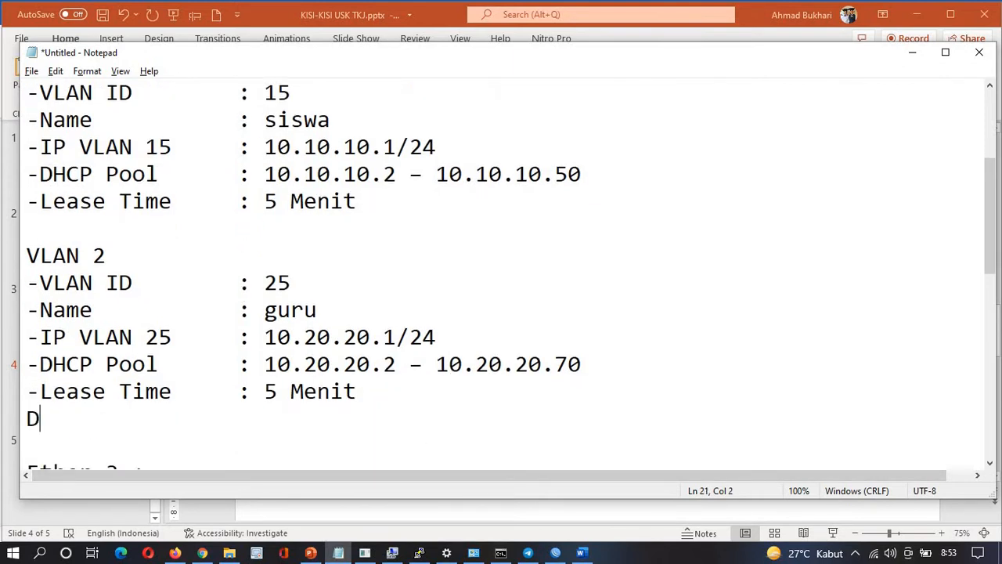
pyautogui.write('HCP Se')
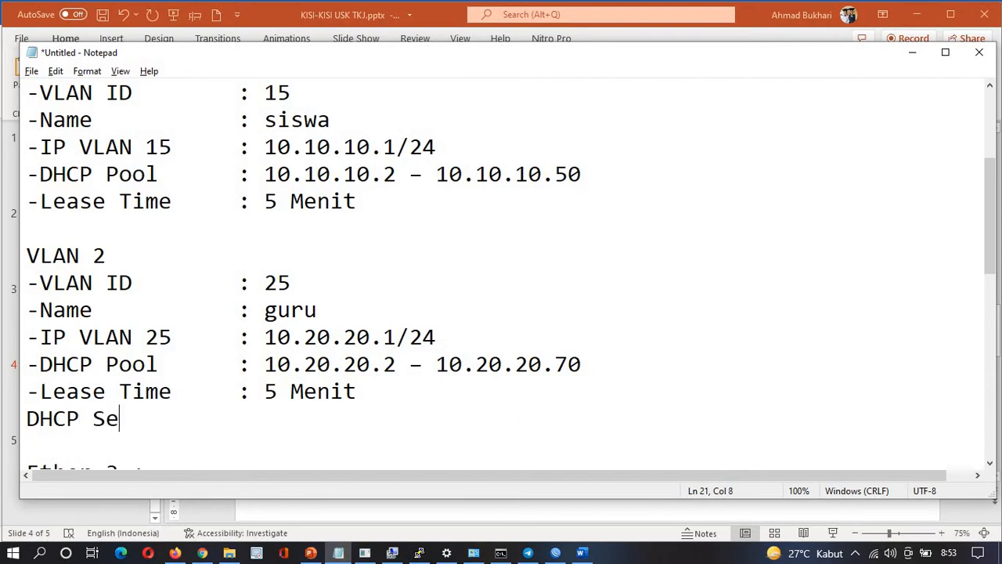
pyautogui.write('rver')
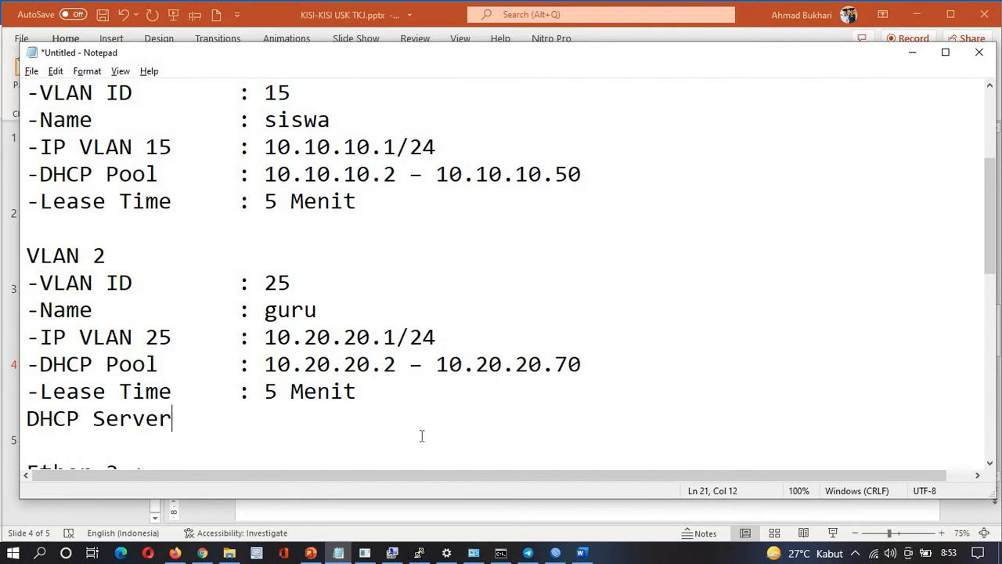
# Review the VLAN 2 and Ether 3 entries and go to the empty line under Ether 3's lease time
pyautogui.press('Left')
pyautogui.press('Left')
pyautogui.press('Left')
pyautogui.press('Left')
pyautogui.press('Left')
pyautogui.press('Left')
pyautogui.press('Left')
pyautogui.press('Left')
pyautogui.press('Left')
pyautogui.press('Left')
pyautogui.press('Up')
pyautogui.press('Up')
pyautogui.press('Up')
pyautogui.press('Up')
pyautogui.press('Up')
pyautogui.press('Down')
pyautogui.press('Down')
pyautogui.press('Down')
pyautogui.press('Down')
pyautogui.press('Down')
pyautogui.press('Down')
pyautogui.press('Down')
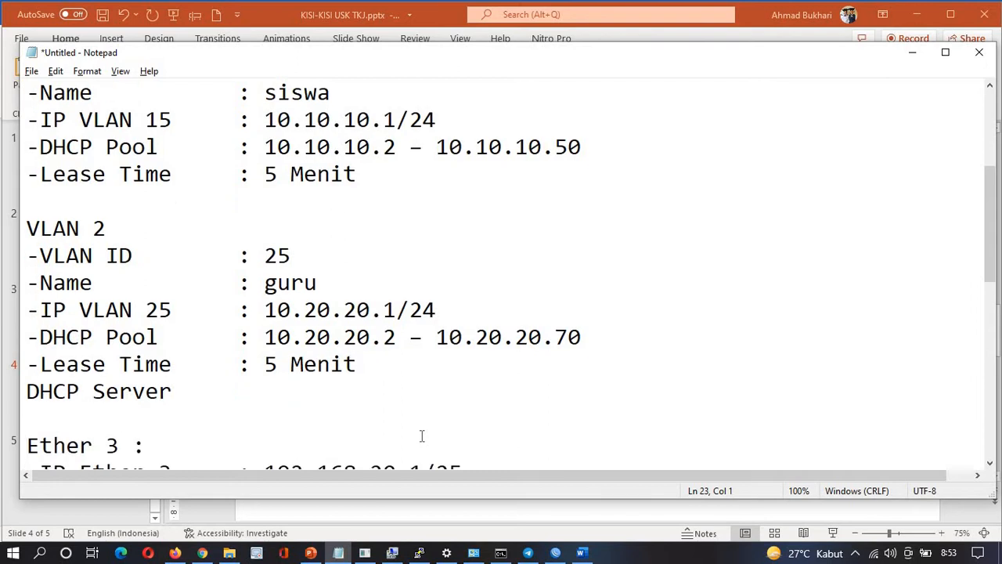
pyautogui.press('Down')
pyautogui.press('Down')
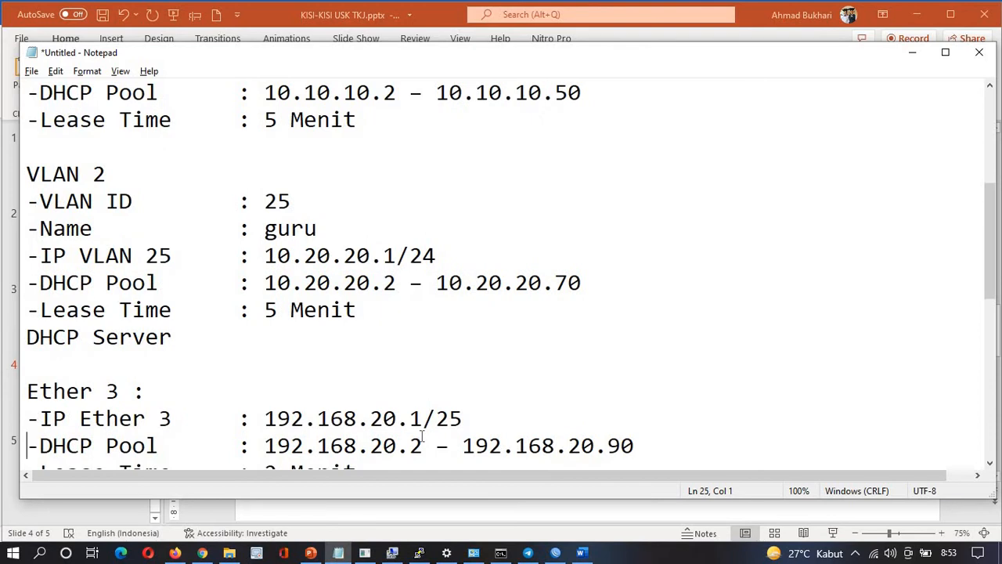
pyautogui.press('Up')
pyautogui.press('Up')
pyautogui.press('Up')
pyautogui.press('Down')
pyautogui.press('Down')
pyautogui.press('Down')
pyautogui.press('Down')
pyautogui.press('Down')
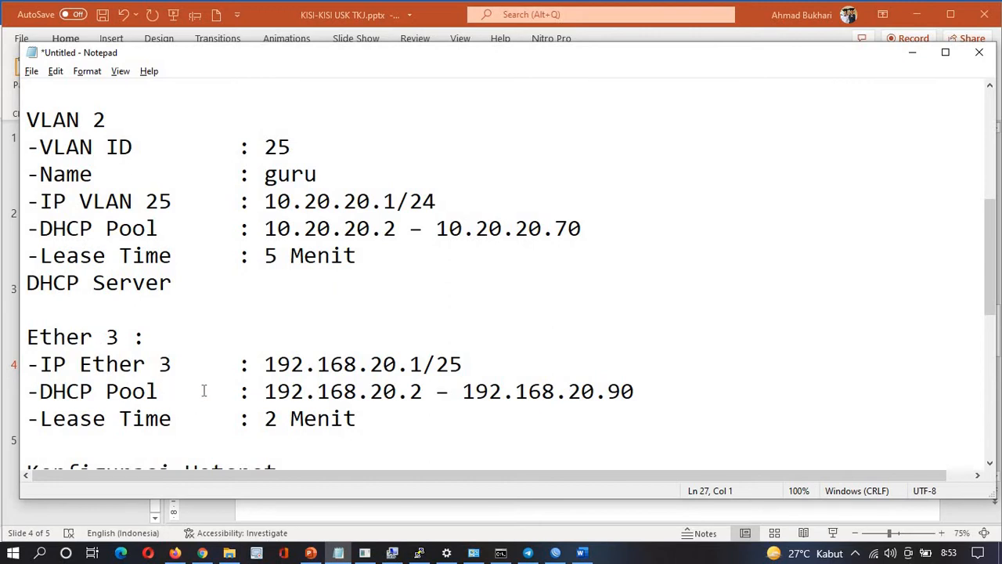
pyautogui.press('Up')
pyautogui.click(64, 437)
# Add a 'DHCP Server' line beneath Ether 3's 2 Menit lease time
pyautogui.write('DHCP Server')
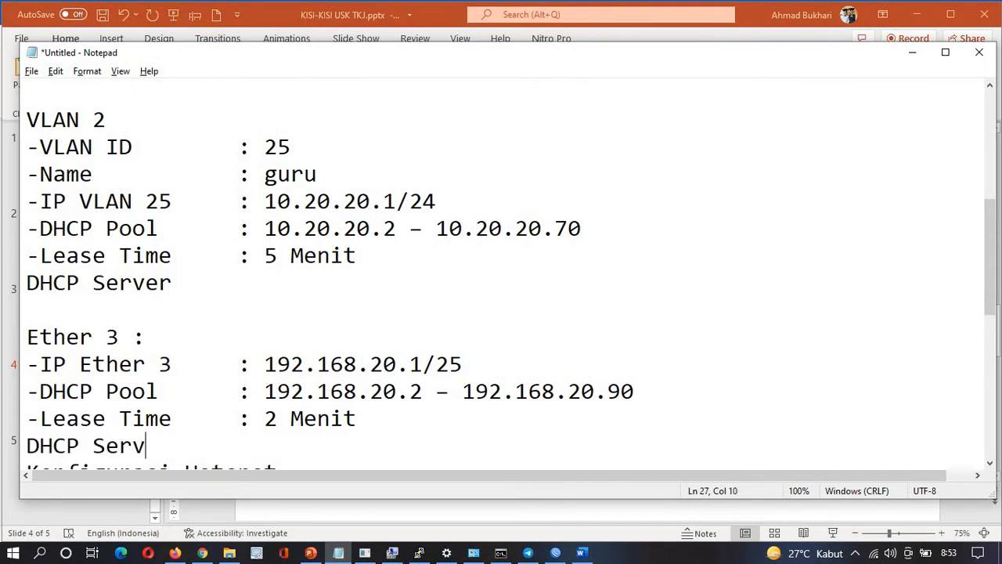
pyautogui.press('Return')
pyautogui.press('Down')
pyautogui.press('Down')
pyautogui.press('Down')
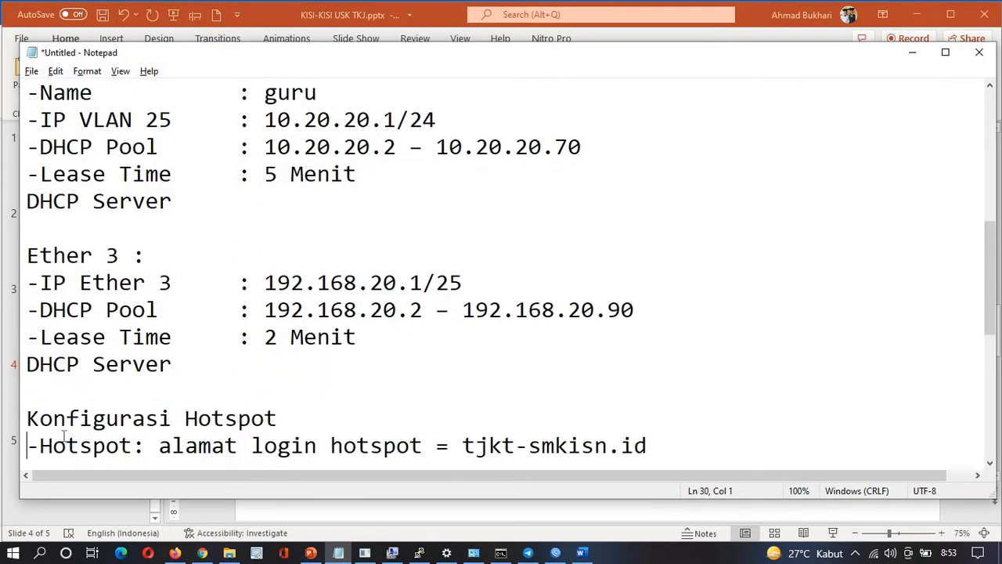
pyautogui.press('Up')
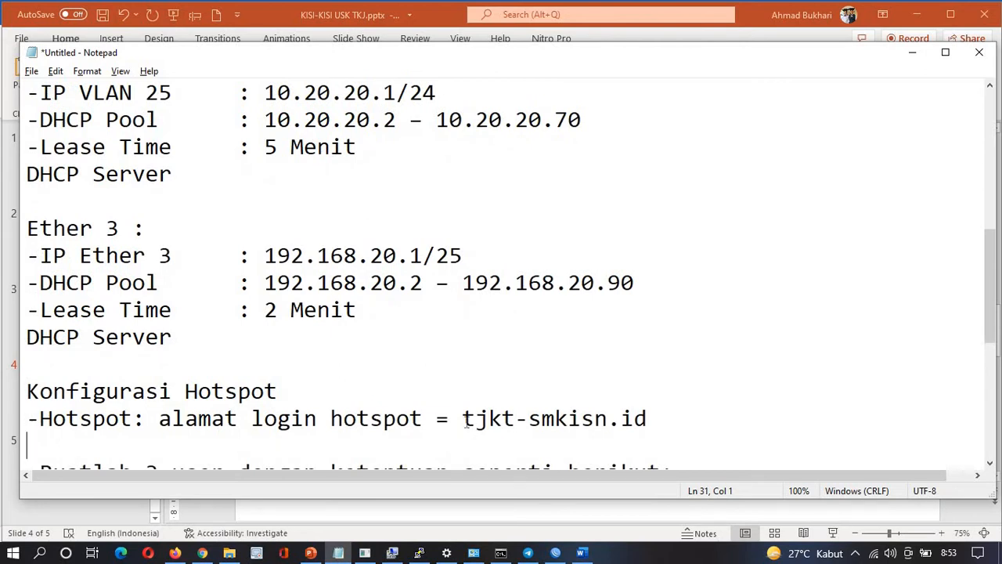
# Highlight the hotspot address tjkt-smkisn.id, the Manajemen user entry and IP Ether 4 172.16.5.16/30
pyautogui.moveTo(464, 419); pyautogui.dragTo(654, 426)
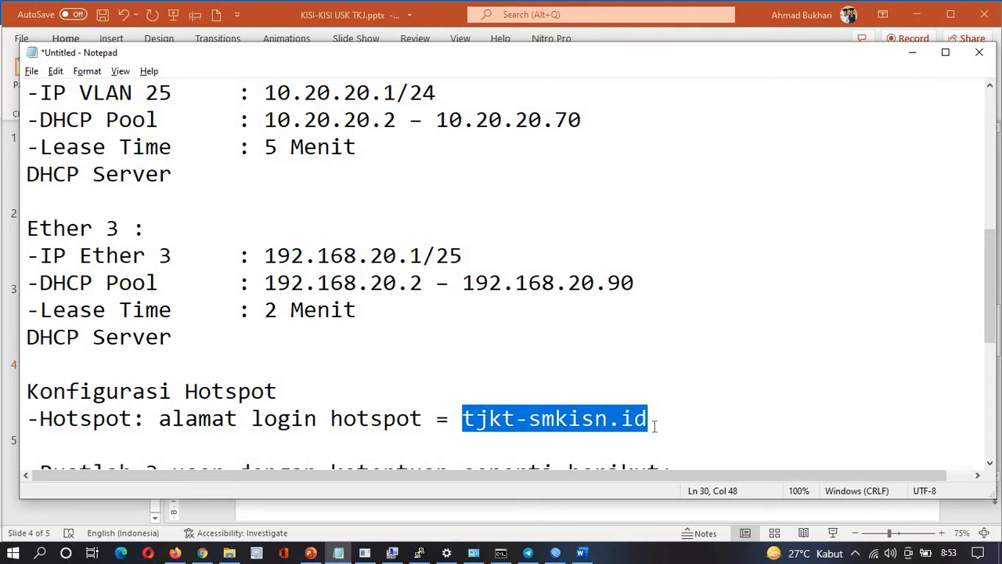
pyautogui.scroll(-2, 407, 423)
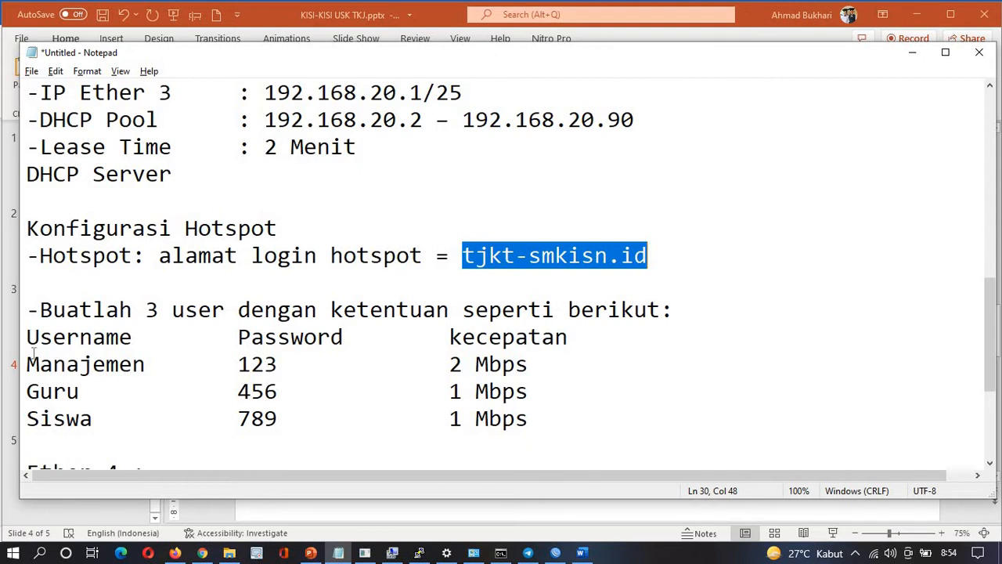
pyautogui.moveTo(30, 363); pyautogui.dragTo(263, 373)
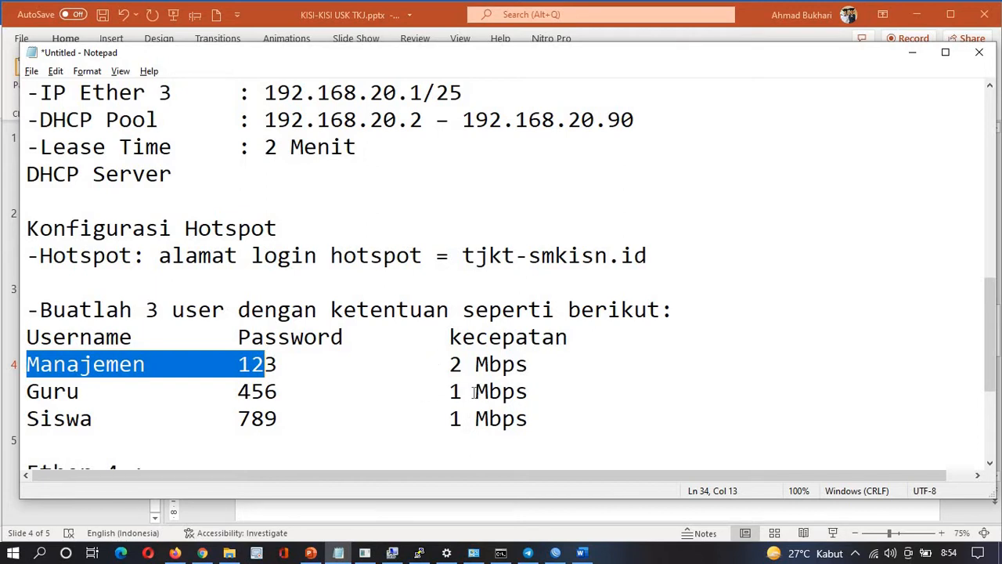
pyautogui.scroll(-1, 473, 392)
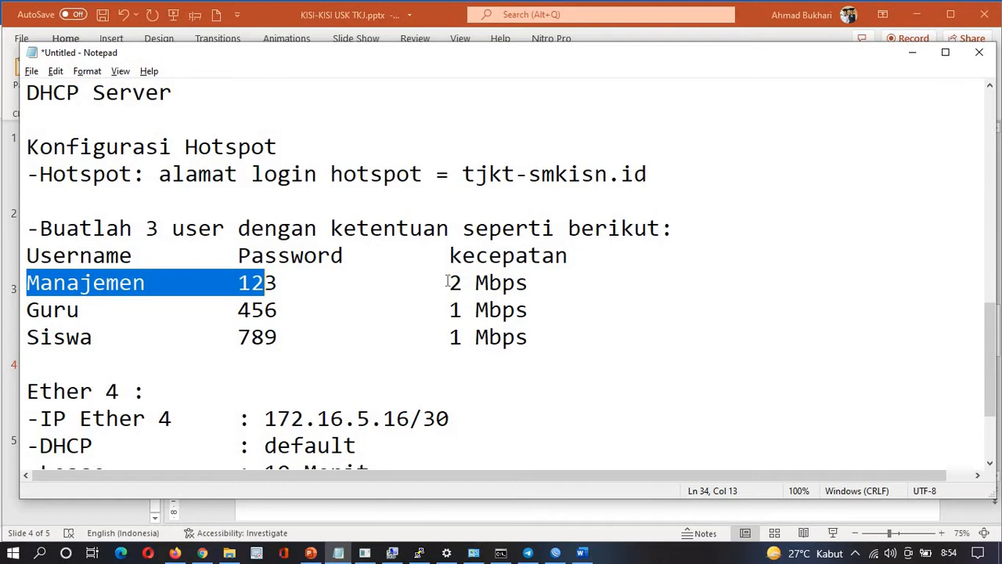
pyautogui.scroll(-1, 447, 282)
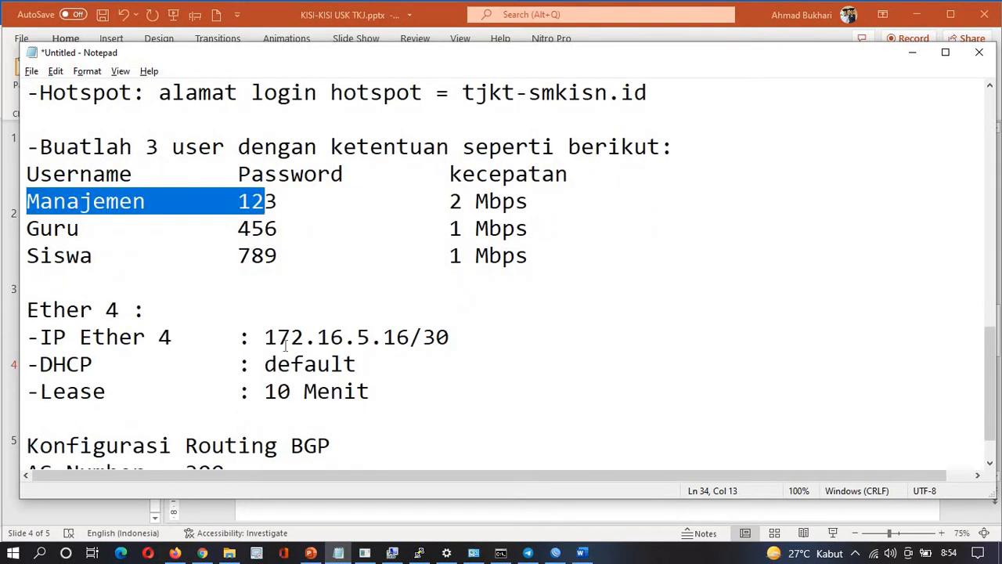
pyautogui.moveTo(41, 337); pyautogui.dragTo(330, 338)
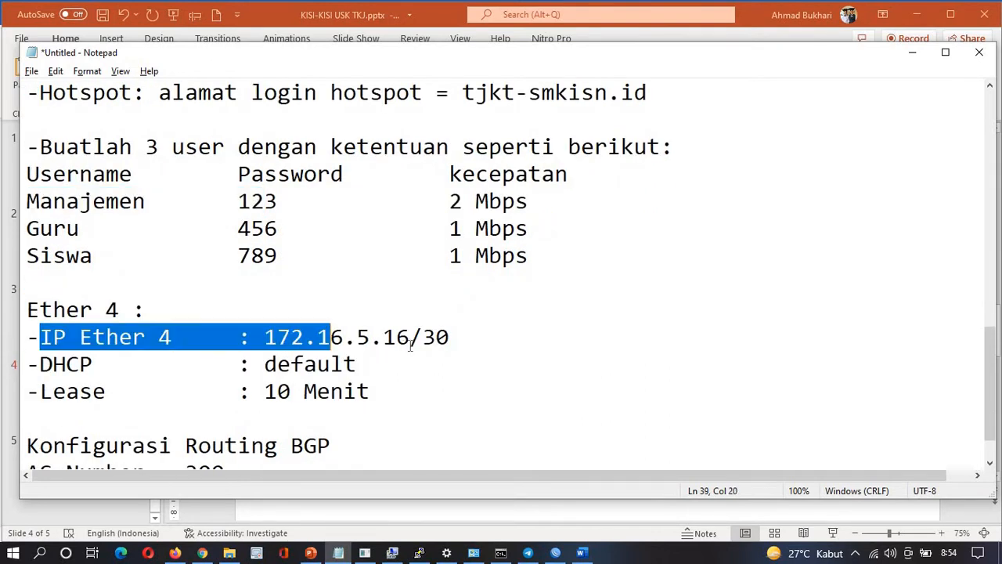
pyautogui.moveTo(410, 344); pyautogui.dragTo(455, 345)
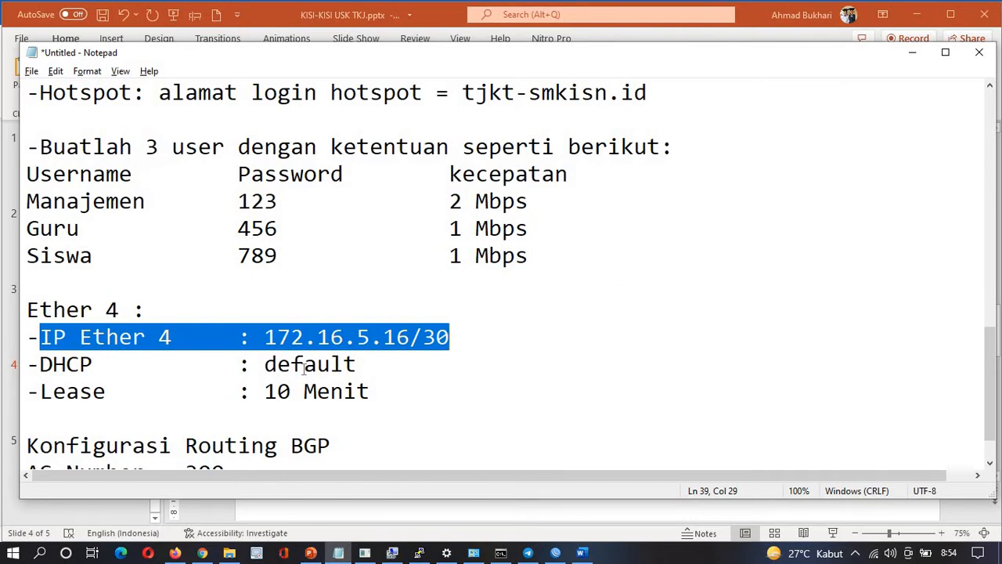
pyautogui.click(419, 21)
pyautogui.click(418, 22)
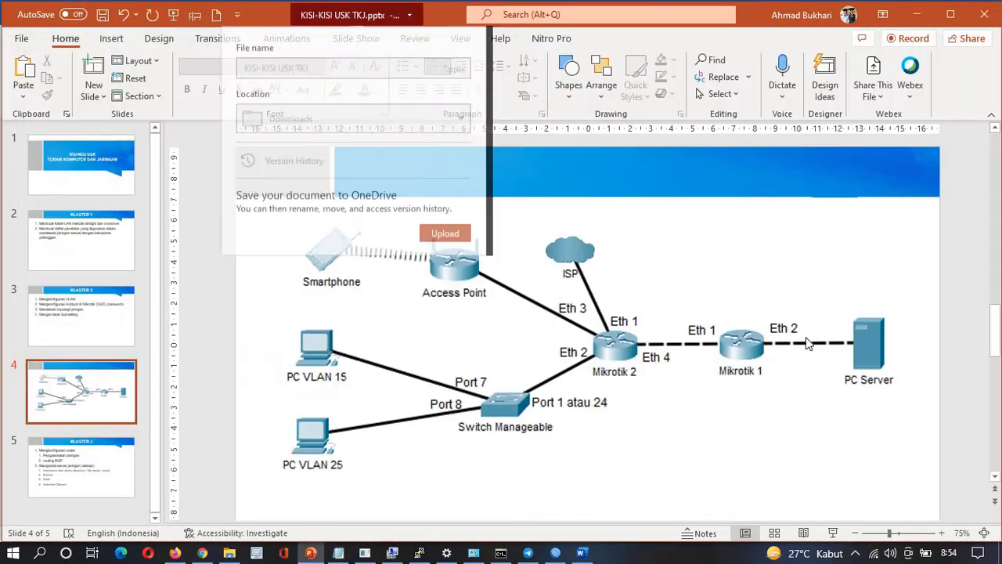
pyautogui.click(496, 220)
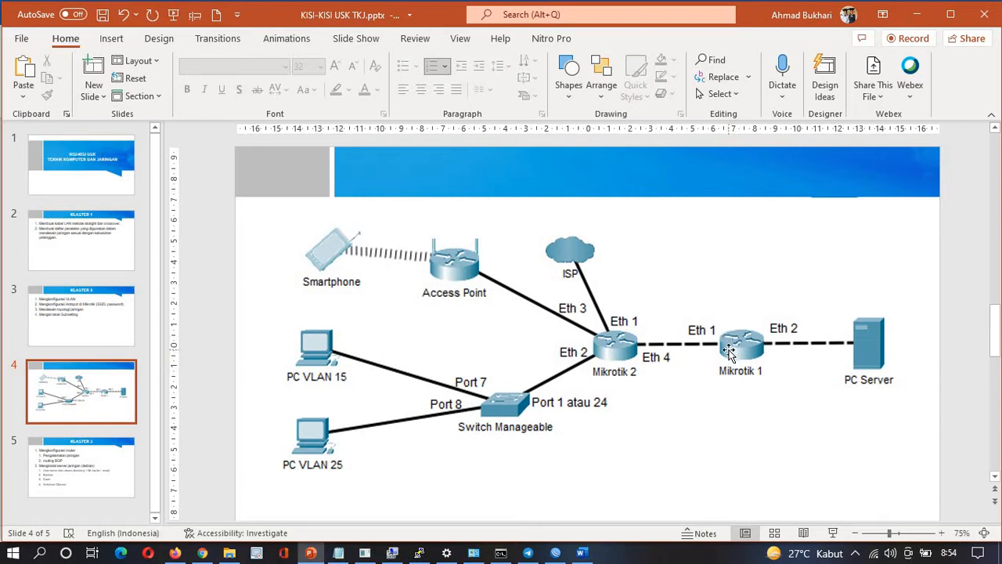
pyautogui.hotkey('alt', 'Tab')
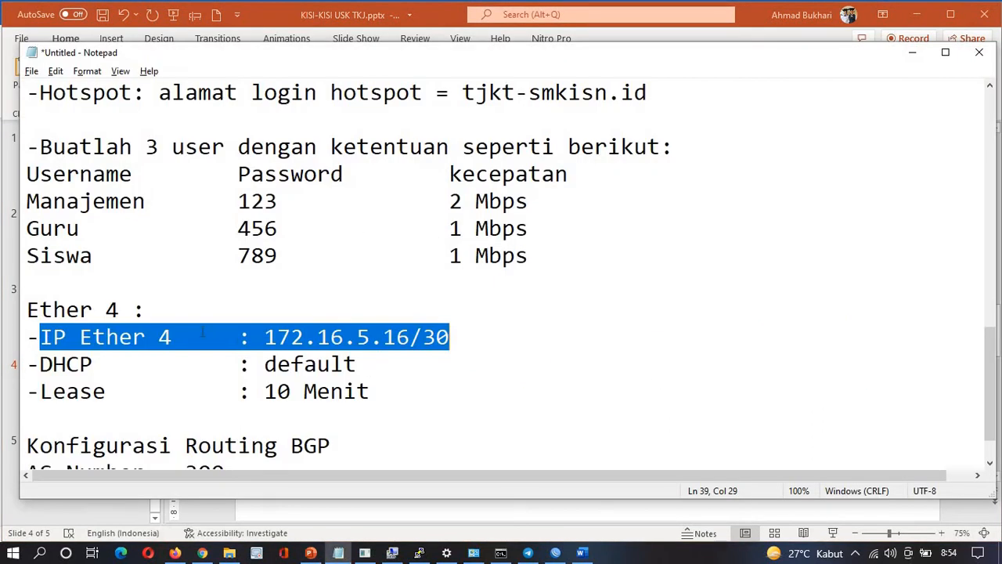
# Add a 'DHCP Server' line below Ether 4's lease time, correcting the 'SHCP' typo
pyautogui.click(38, 364)
pyautogui.keyDown('shift'); pyautogui.click(110, 381); pyautogui.keyUp('shift')
pyautogui.keyDown('shift'); pyautogui.click(92, 364); pyautogui.keyUp('shift')
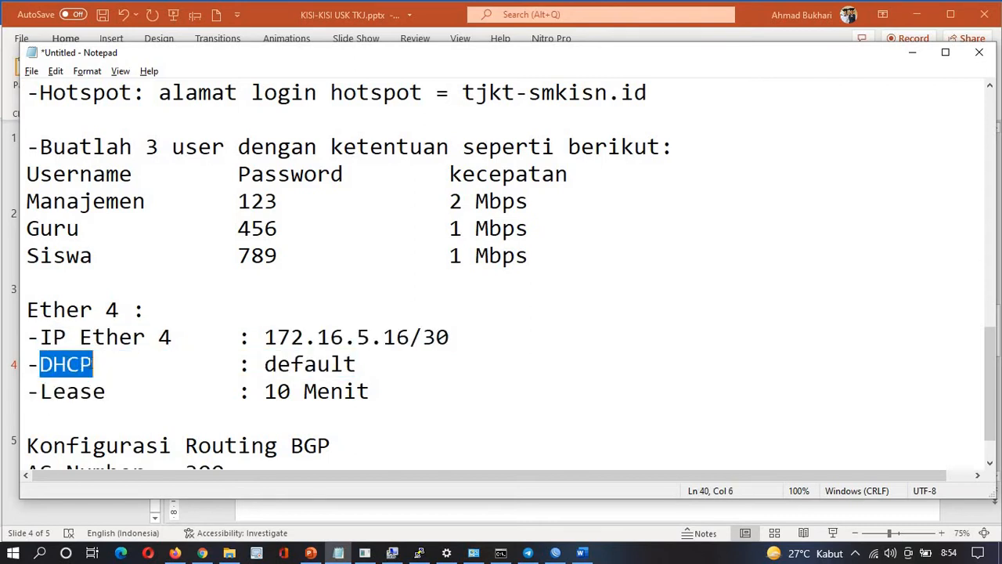
pyautogui.click(366, 362)
pyautogui.click(389, 386)
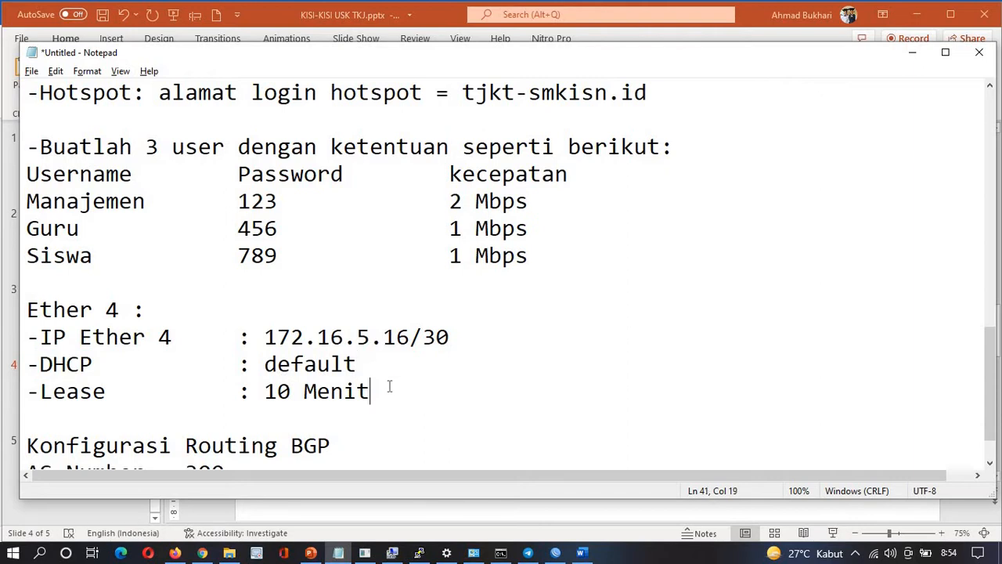
pyautogui.press('Return')
pyautogui.write('S')
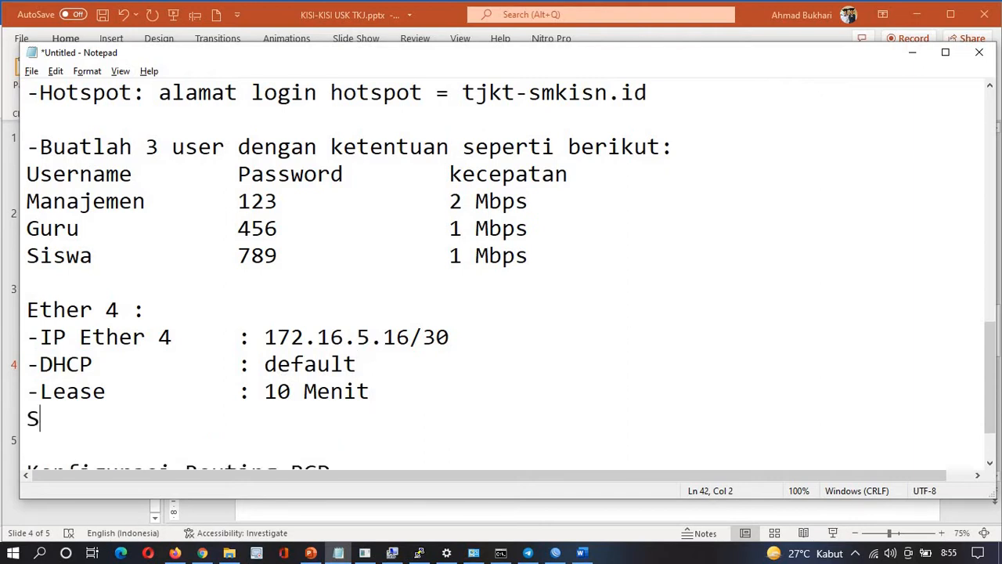
pyautogui.press('BackSpace')
pyautogui.write('SHCP')
pyautogui.press('BackSpace')
pyautogui.press('BackSpace')
pyautogui.press('BackSpace')
pyautogui.press('BackSpace')
pyautogui.press('BackSpace')
pyautogui.write('DHCP Server')
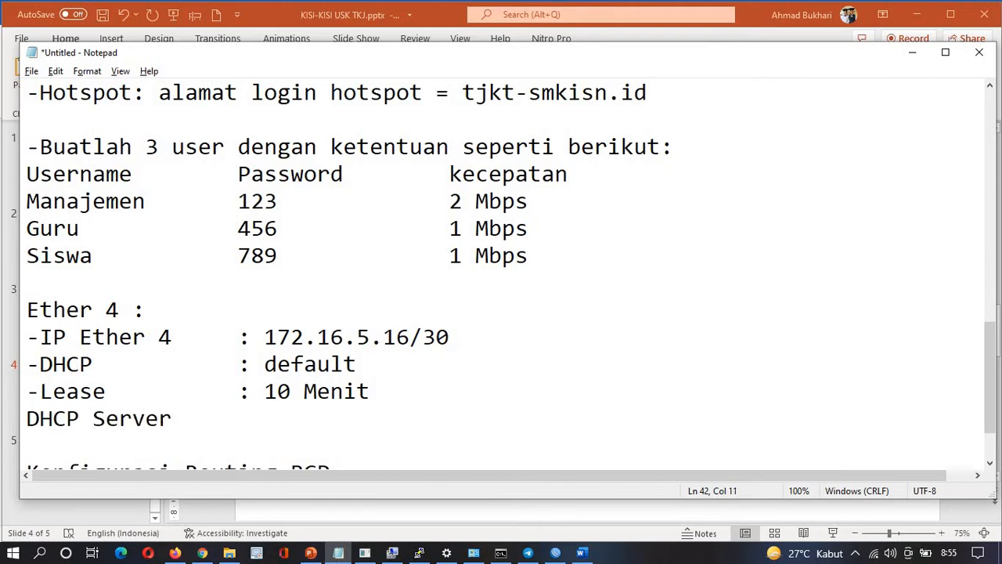
# Check the Konfigurasi Routing BGP line with AS Number = 300
pyautogui.scroll(-1, 300, 376)
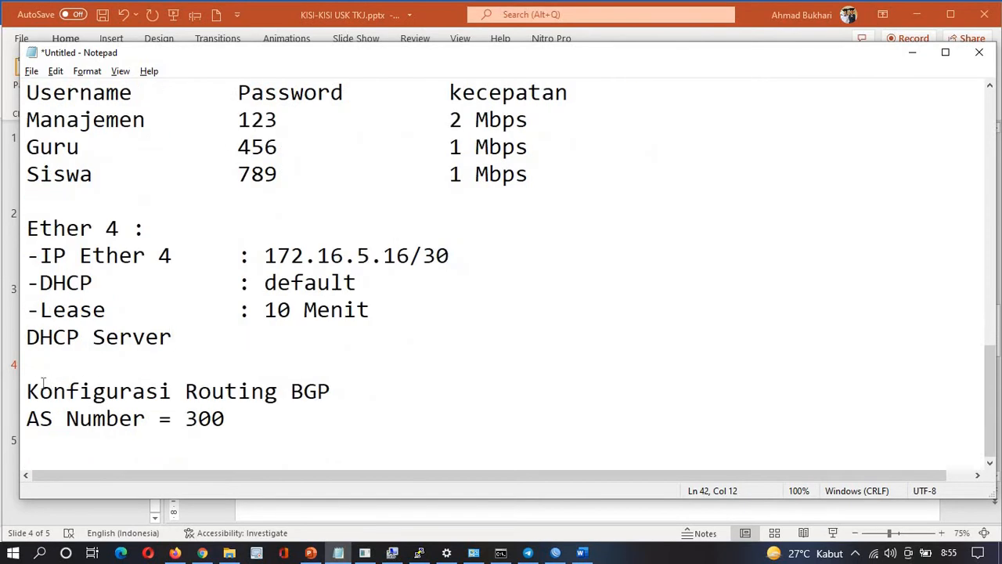
pyautogui.moveTo(27, 389); pyautogui.dragTo(364, 384)
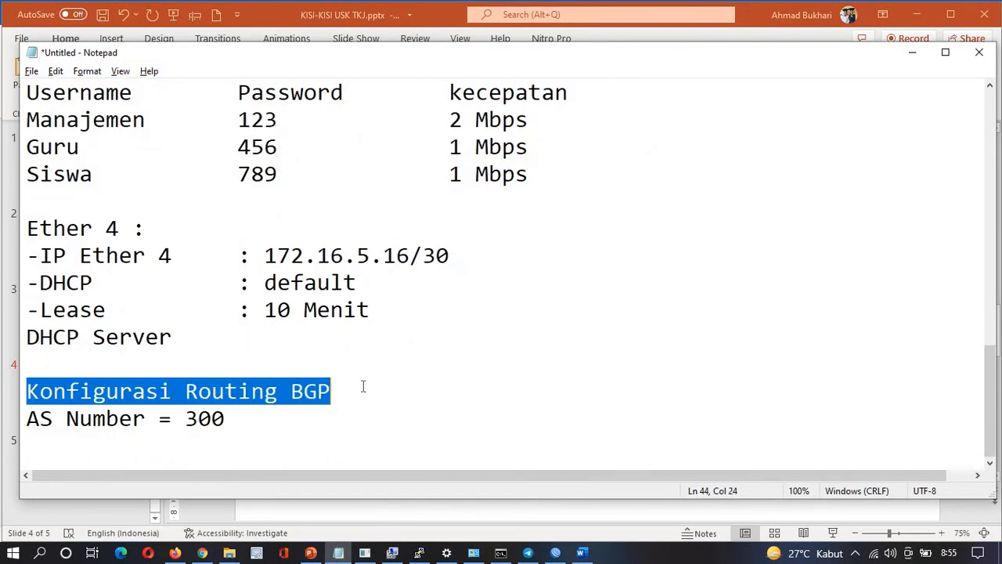
pyautogui.click(220, 421)
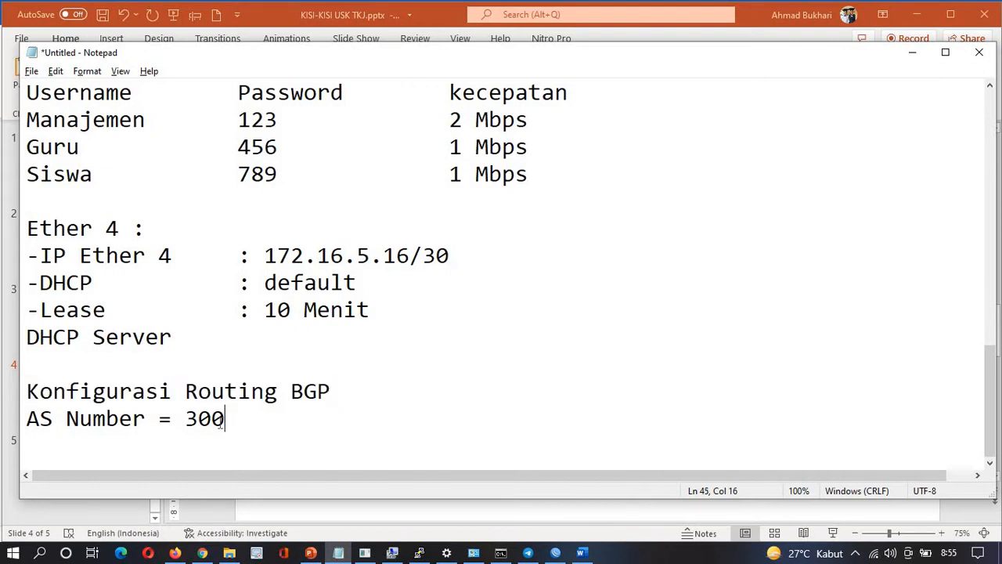
# Close Word without keeping the clipboard and open Soal A.doc from the TKJ folder
pyautogui.click(583, 552)
pyautogui.click(523, 326)
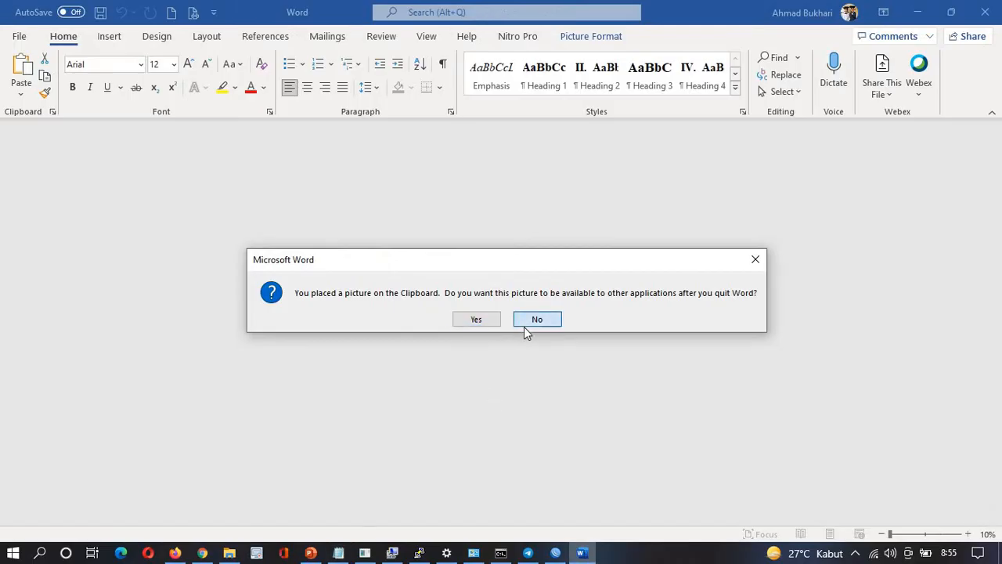
pyautogui.click(230, 553)
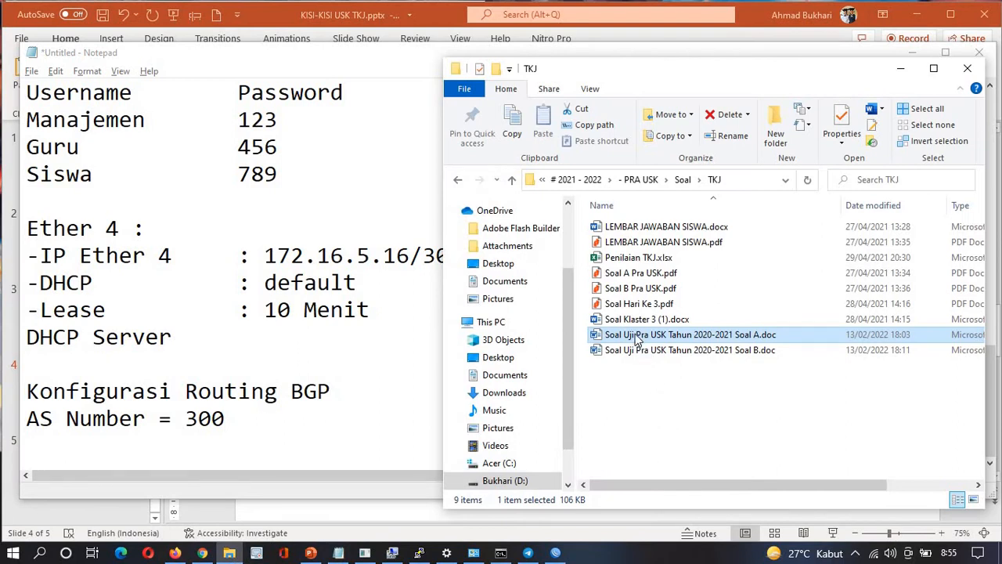
pyautogui.doubleClick(634, 335)
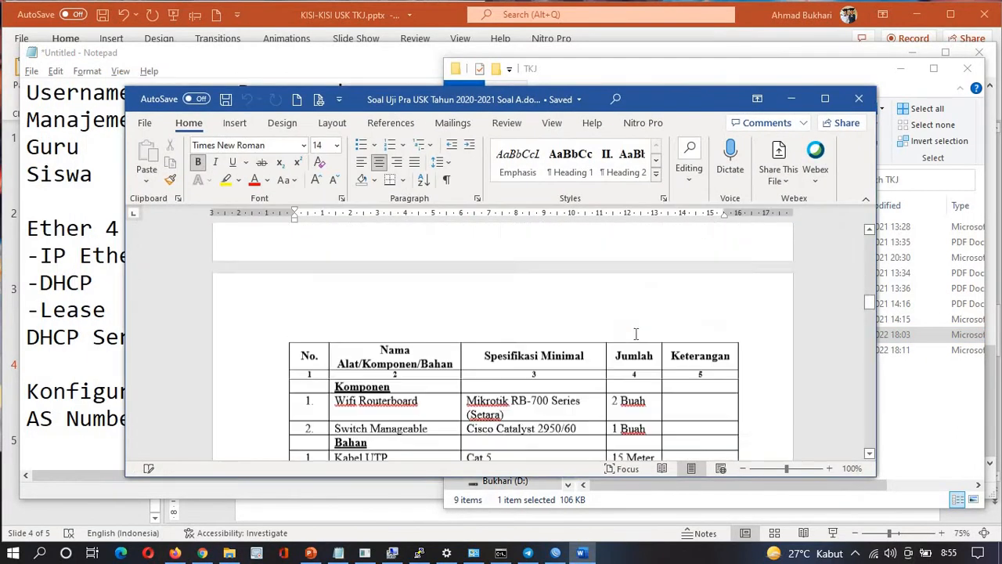
# Copy question 5's Mikrotik 1 block, Konfigurasi through Lease Time 2 Menit, then return to Notepad
pyautogui.scroll(-20, 636, 333)
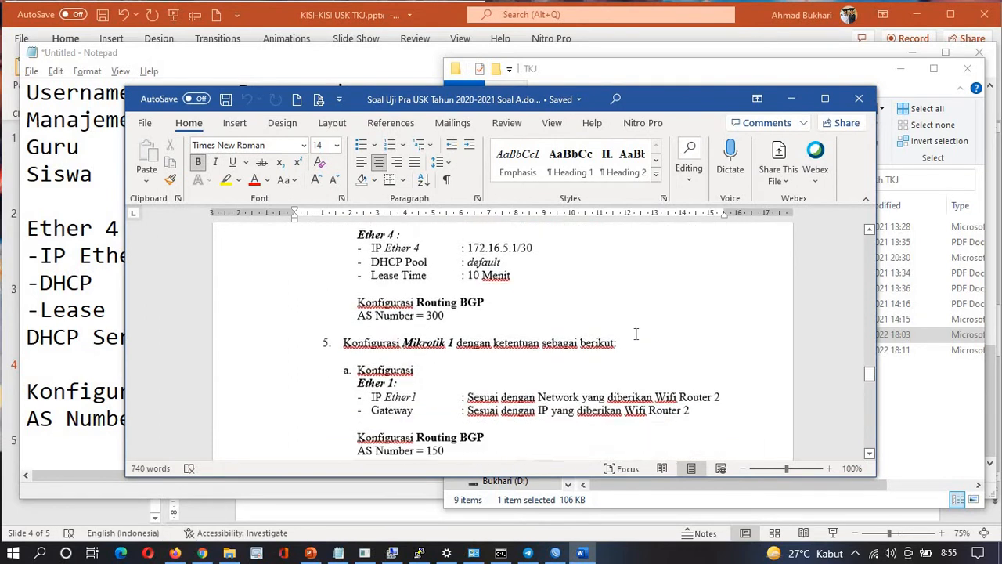
pyautogui.scroll(-1, 636, 333)
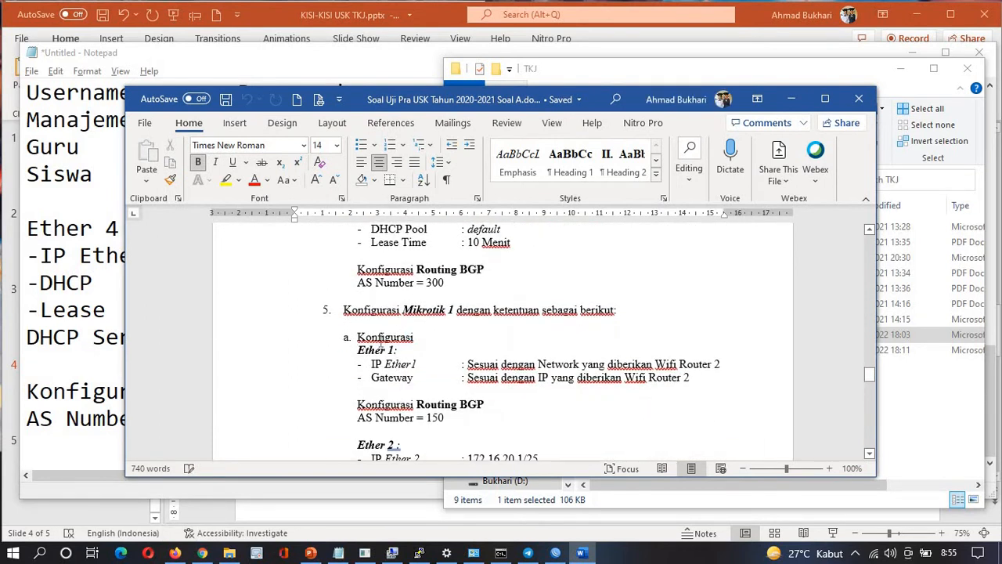
pyautogui.moveTo(381, 343); pyautogui.dragTo(511, 371)
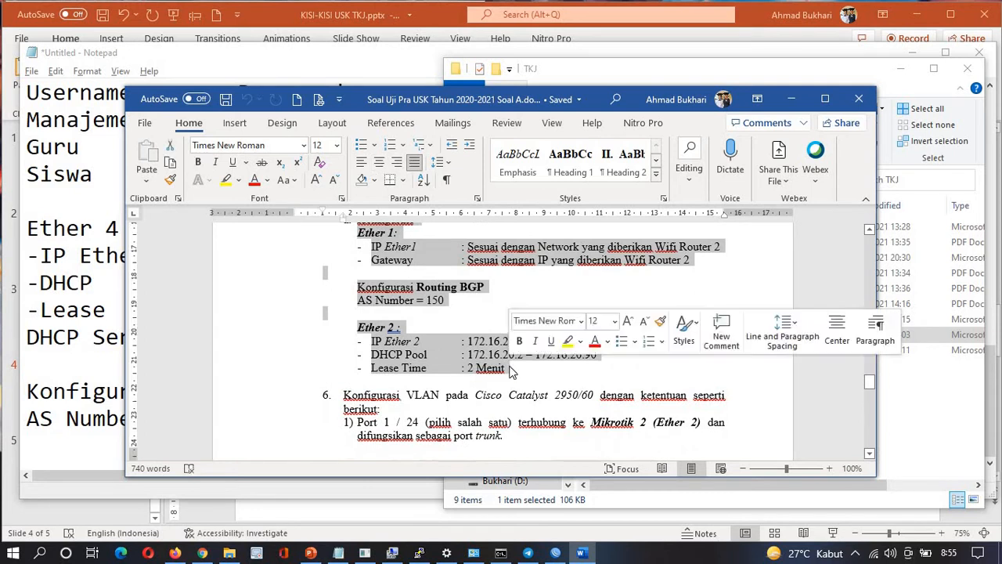
pyautogui.click(66, 446)
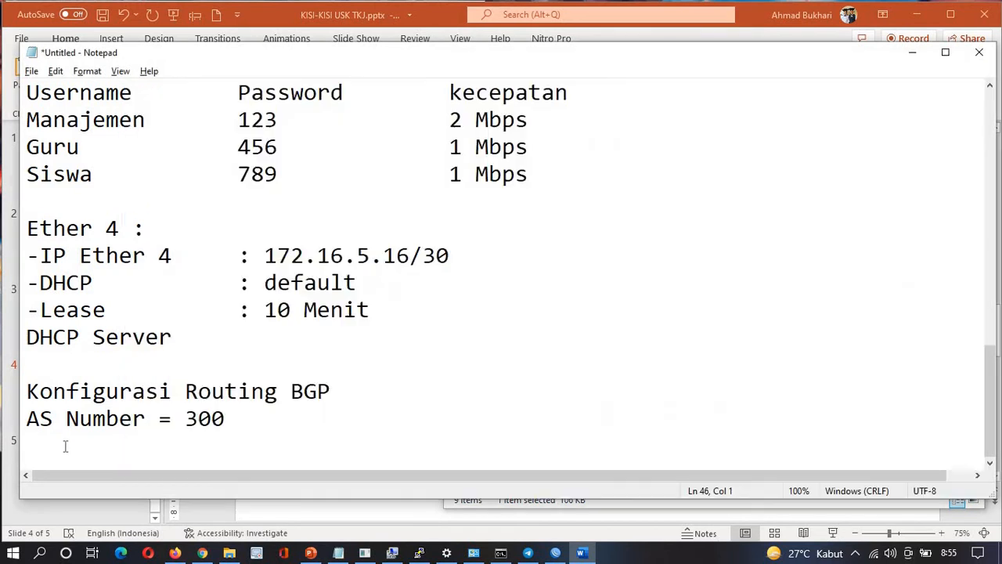
# Paste the Mikrotik 1 requirements below the notes and remove tabs after the Ether 2 dashes
pyautogui.press('Return')
pyautogui.press('Return')
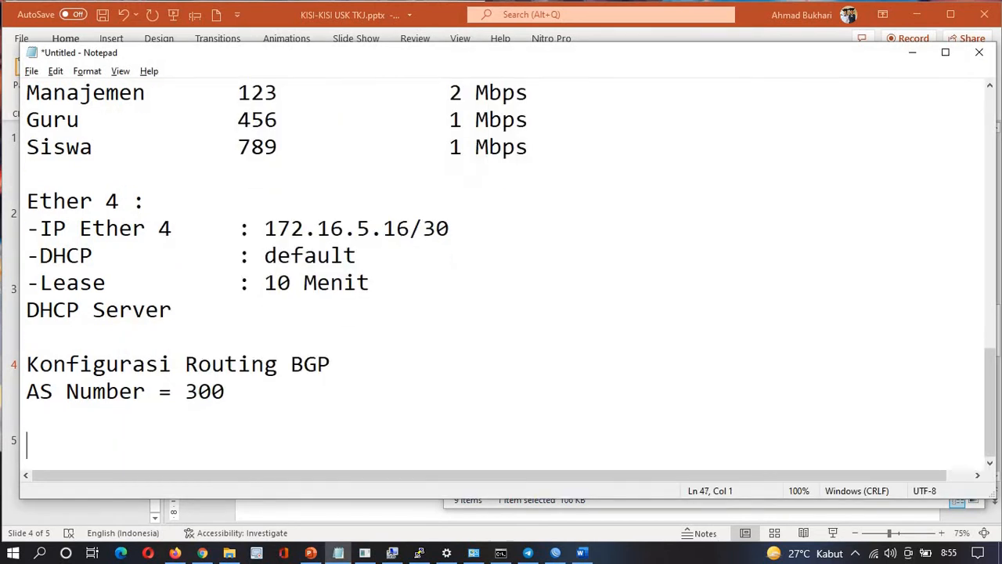
pyautogui.hotkey('ctrl', 'v')
pyautogui.press('Up')
pyautogui.press('Up')
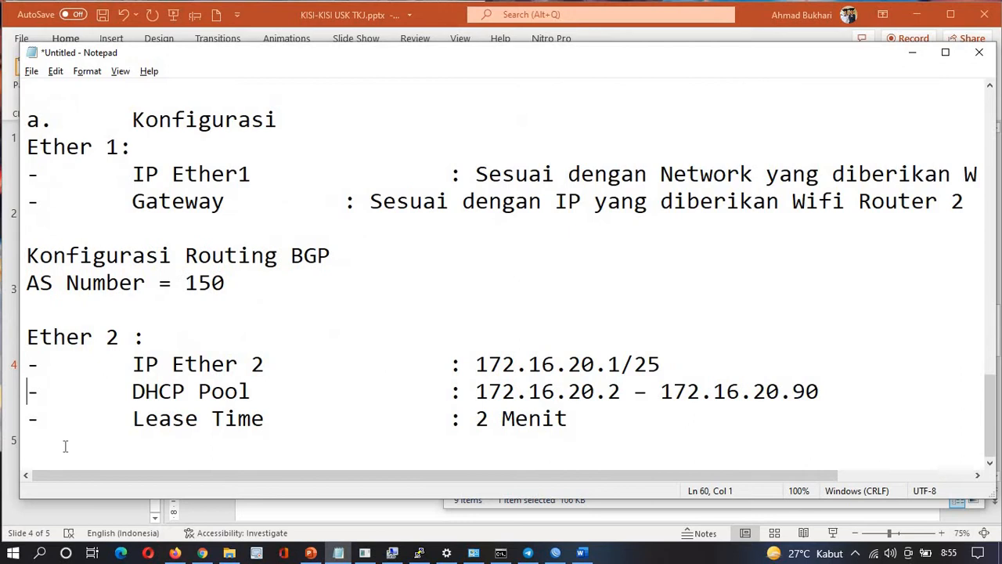
pyautogui.press('Up')
pyautogui.press('Right')
pyautogui.press('Up')
pyautogui.press('Down')
pyautogui.press('BackSpace')
pyautogui.press('Down')
pyautogui.press('Delete')
pyautogui.press('Down')
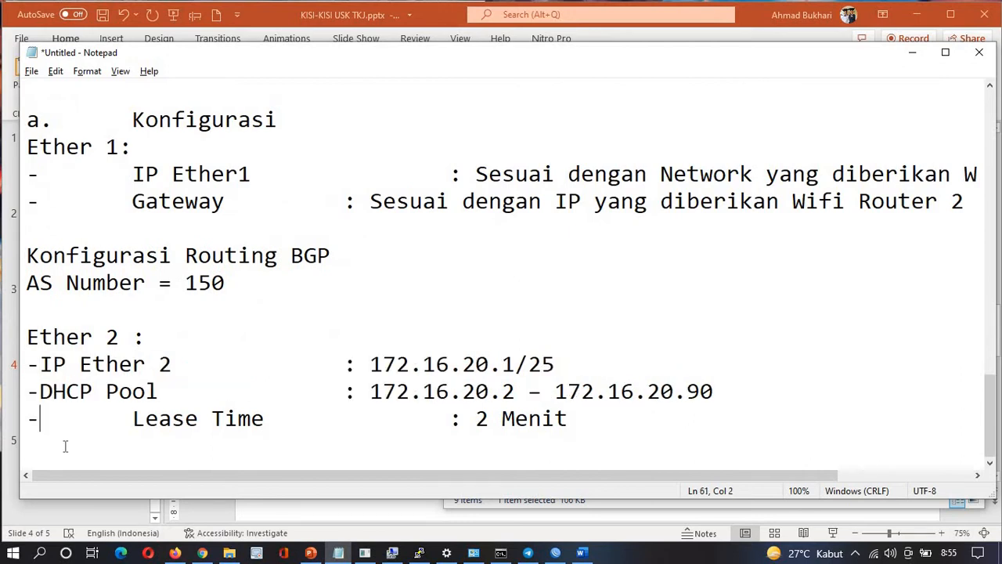
pyautogui.press('Delete')
# Remove extra tabs before the IP Ether 2, DHCP Pool and Lease Time colons
pyautogui.press('Up')
pyautogui.press('Up')
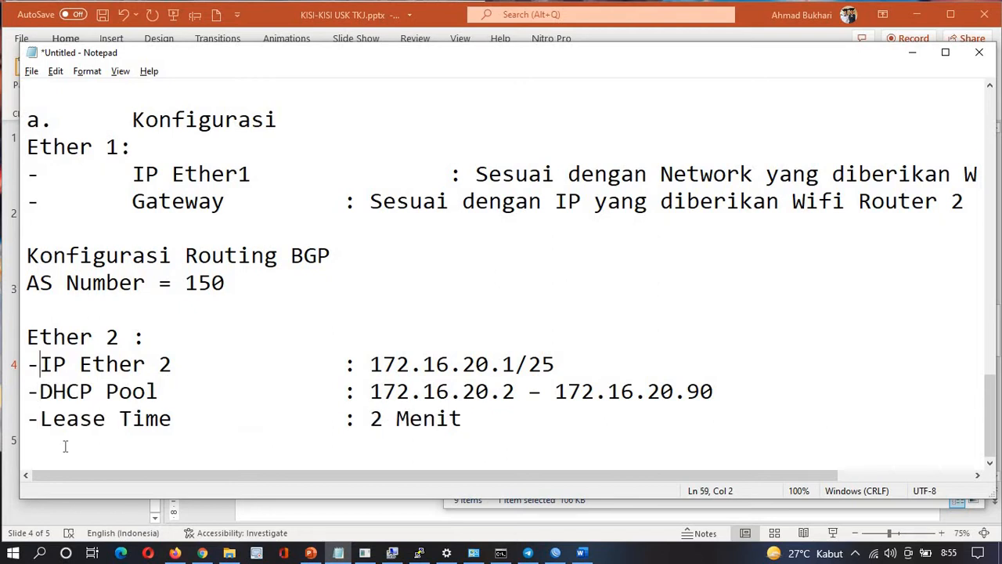
pyautogui.click(226, 372)
pyautogui.press('Delete')
pyautogui.press('Down')
pyautogui.press('Delete')
pyautogui.press('Down')
pyautogui.press('Delete')
pyautogui.press('Up')
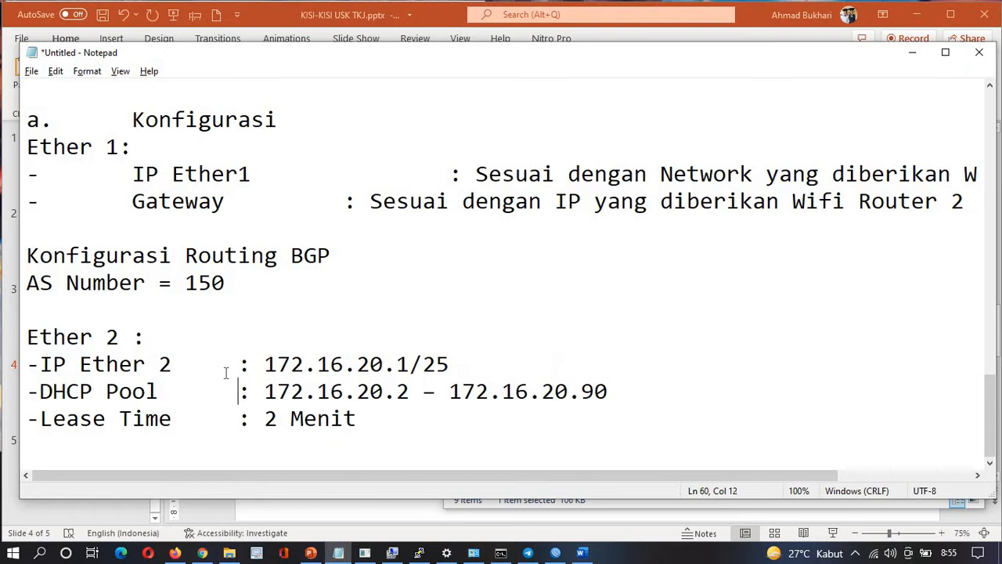
# Remove the extra tabs on the IP Ether1 and Gateway lines
pyautogui.press('Up')
pyautogui.press('Up')
pyautogui.press('Up')
pyautogui.press('Up')
pyautogui.press('Up')
pyautogui.press('Up')
pyautogui.press('Up')
pyautogui.press('Up')
pyautogui.press('Right')
pyautogui.press('Delete')
pyautogui.press('Delete')
pyautogui.press('Up')
pyautogui.press('Right')
pyautogui.press('Right')
pyautogui.press('Right')
pyautogui.press('Right')
pyautogui.press('Right')
pyautogui.press('Right')
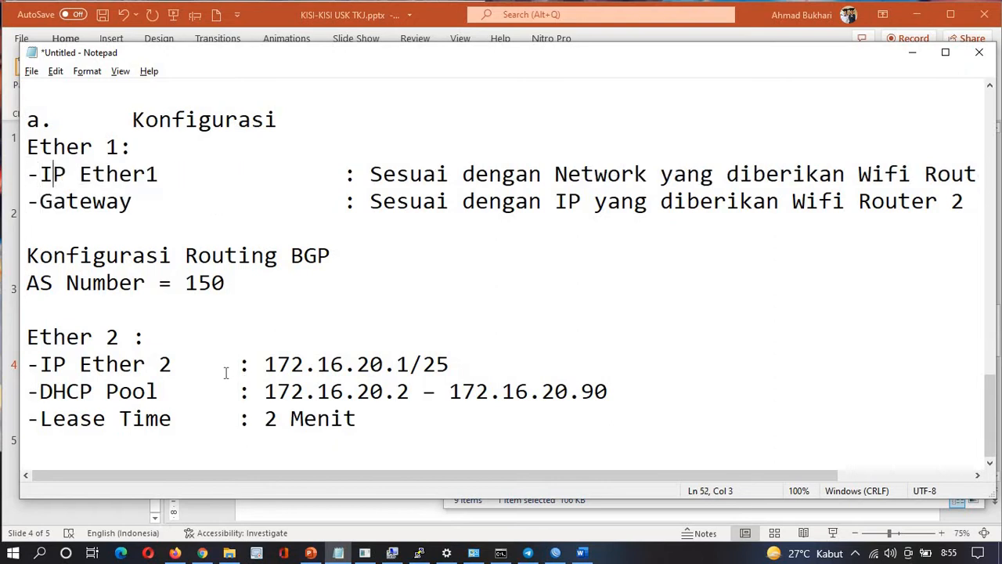
pyautogui.press('Right')
pyautogui.press('Right')
pyautogui.press('Right')
pyautogui.press('Right')
pyautogui.press('Delete')
# Delete the 'a.' and '5.' numbering, add a blank line above the heading, remove the Konfigurasi line
pyautogui.press('Up')
pyautogui.press('Up')
pyautogui.press('Up')
pyautogui.press('Up')
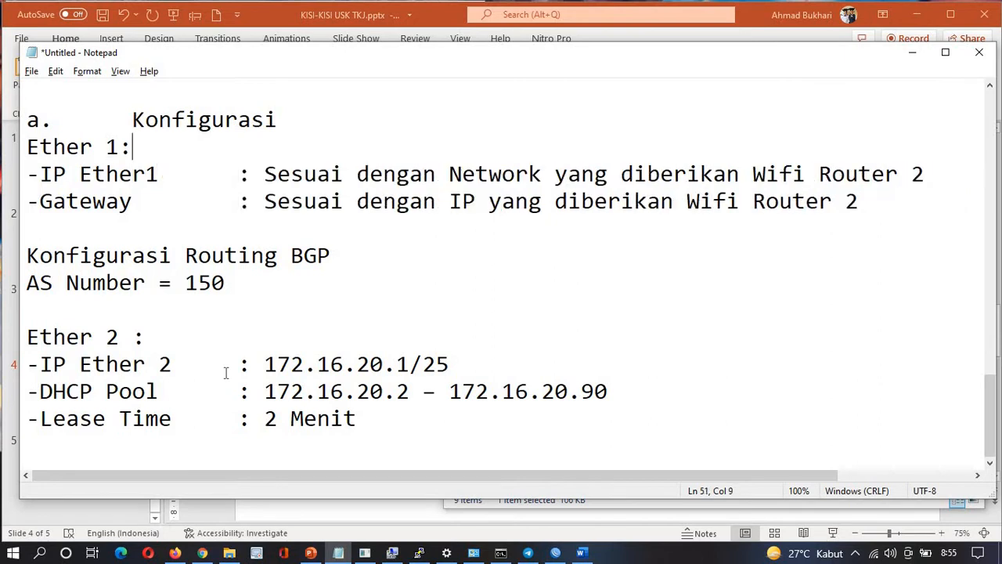
pyautogui.press('Down')
pyautogui.press('Down')
pyautogui.press('Down')
pyautogui.press('Up')
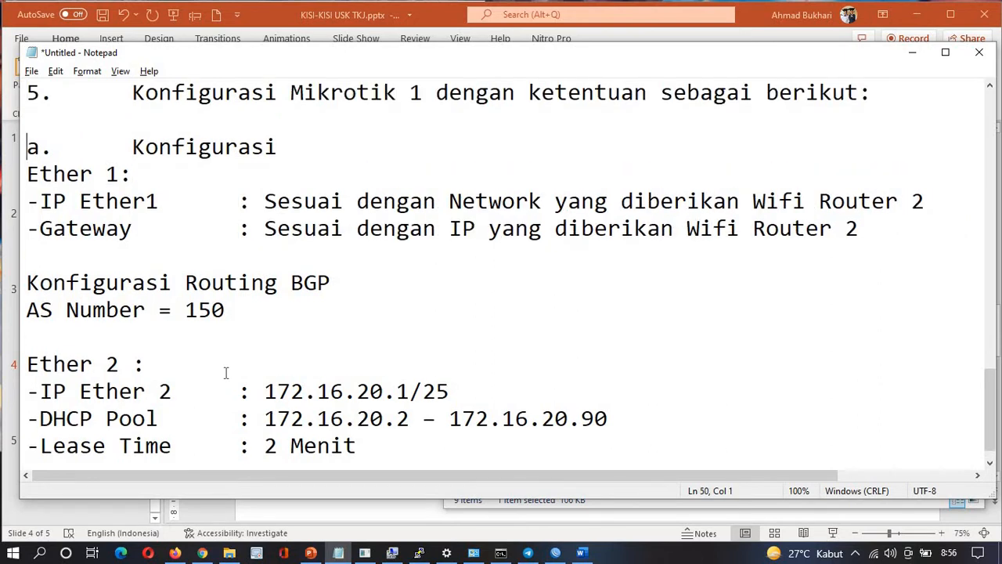
pyautogui.hotkey('ctrl', 'shift', 'Right')
pyautogui.press('Delete')
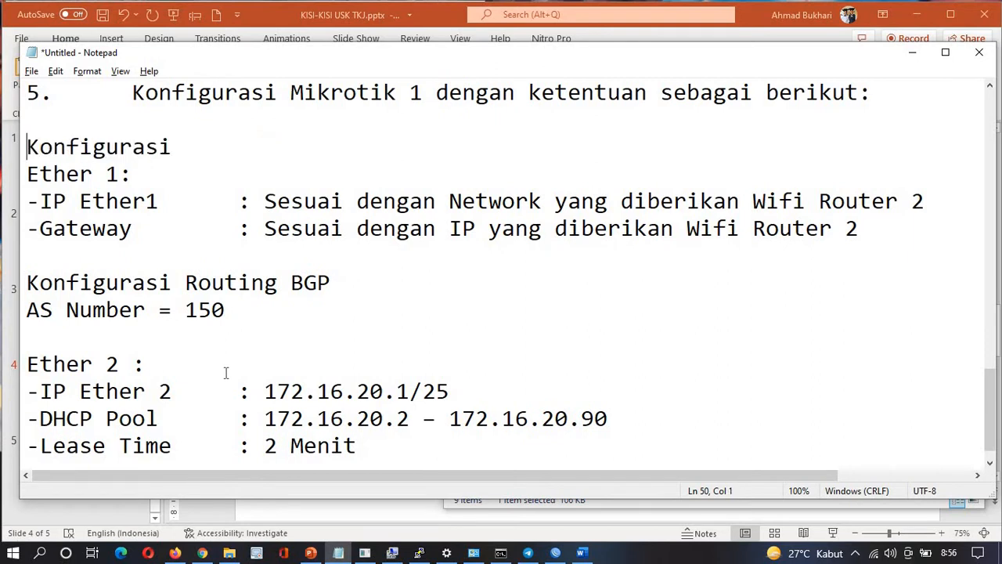
pyautogui.press('Up')
pyautogui.press('Up')
pyautogui.hotkey('shift', 'Right')
pyautogui.hotkey('ctrl', 'shift', 'Right')
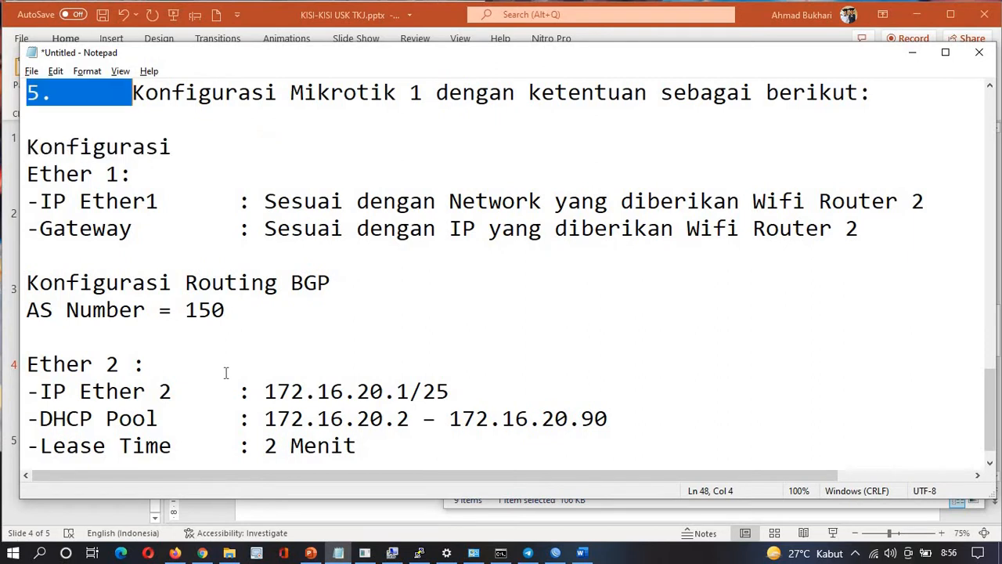
pyautogui.press('Delete')
pyautogui.press('Return')
pyautogui.press('Down')
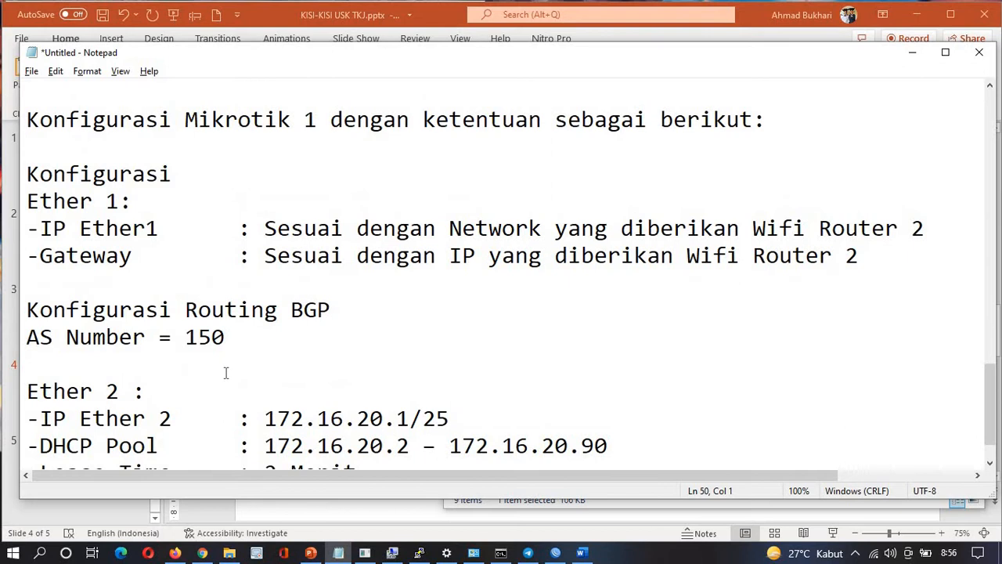
pyautogui.press('Delete')
pyautogui.press('Delete')
pyautogui.press('Delete')
pyautogui.press('Delete')
pyautogui.press('Delete')
pyautogui.press('Delete')
pyautogui.press('Delete')
pyautogui.press('Delete')
pyautogui.press('Delete')
pyautogui.press('Delete')
pyautogui.press('Delete')
pyautogui.press('Delete')
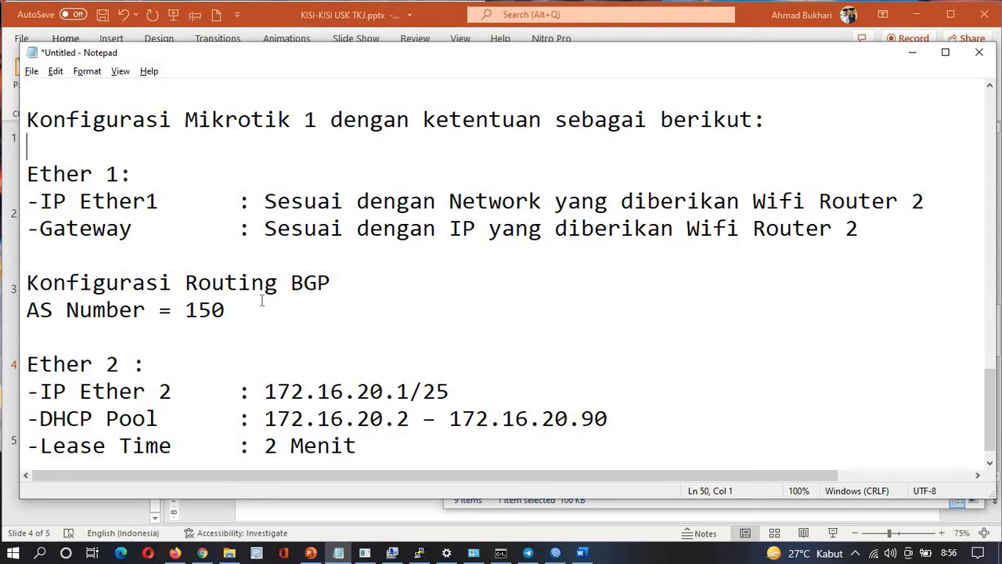
# Check the AS Number = 150 line, scroll back through the notes, and switch to the PowerPoint diagram
pyautogui.moveTo(28, 310); pyautogui.dragTo(243, 318)
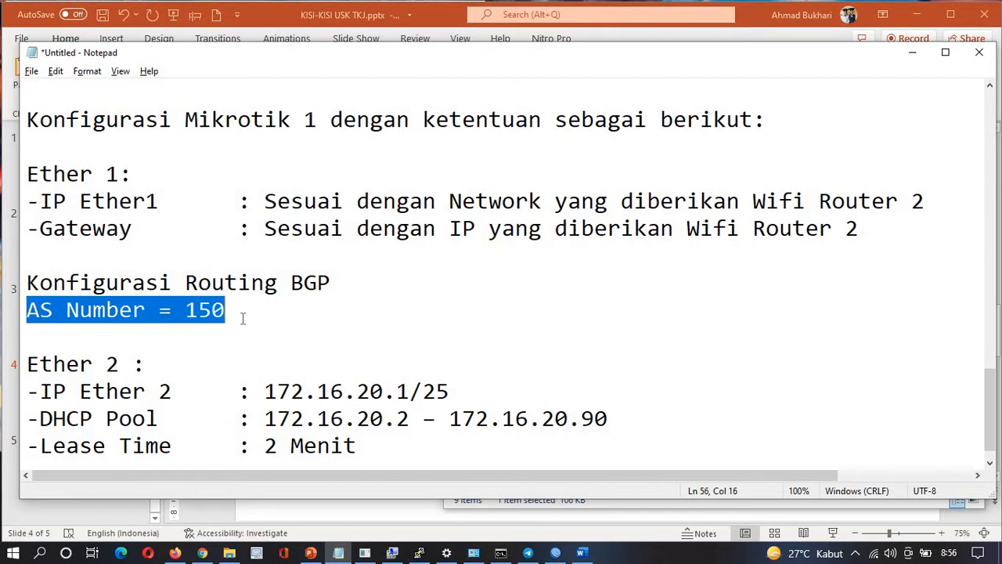
pyautogui.scroll(-1, 243, 318)
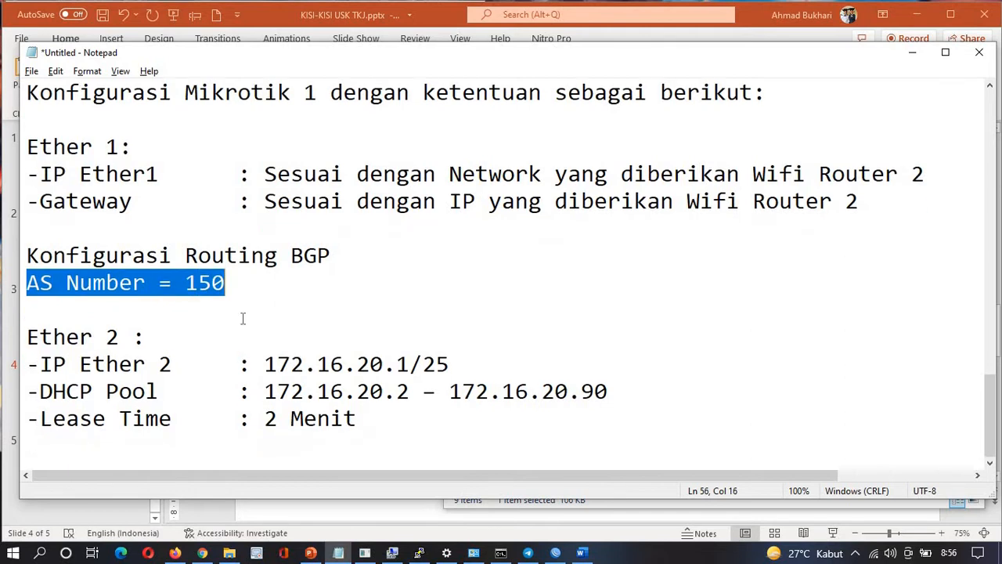
pyautogui.click(42, 367)
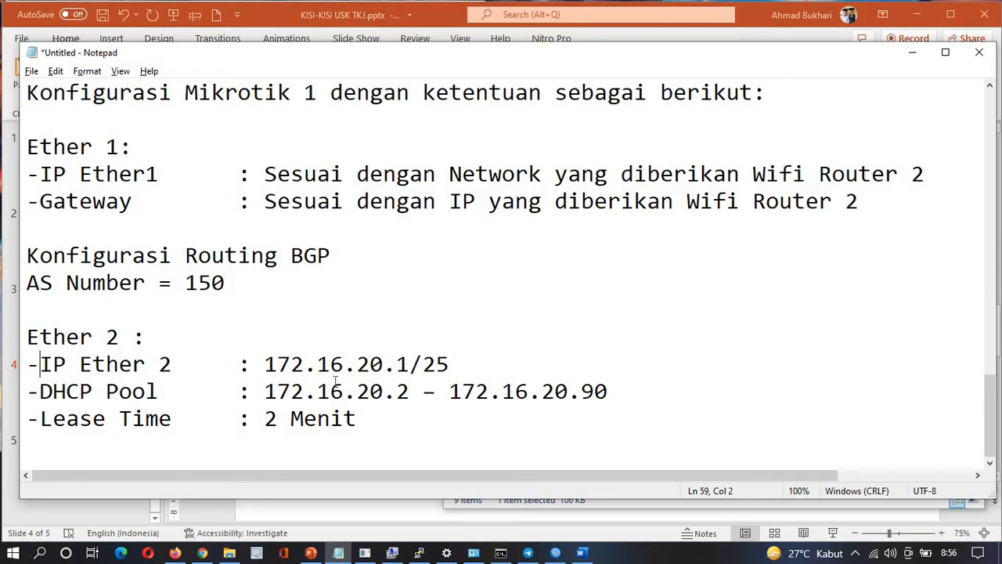
pyautogui.scroll(12, 319, 258)
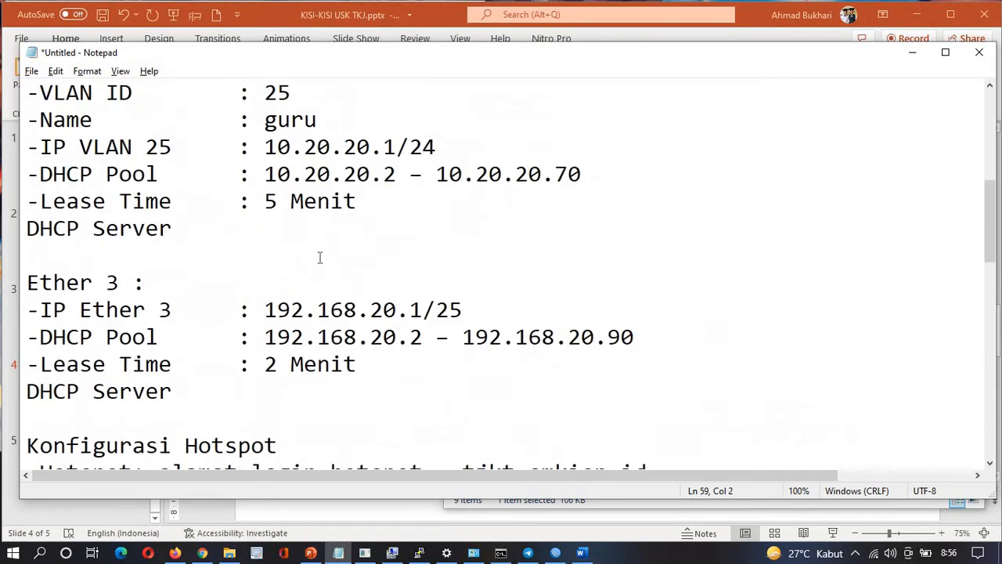
pyautogui.scroll(5, 319, 257)
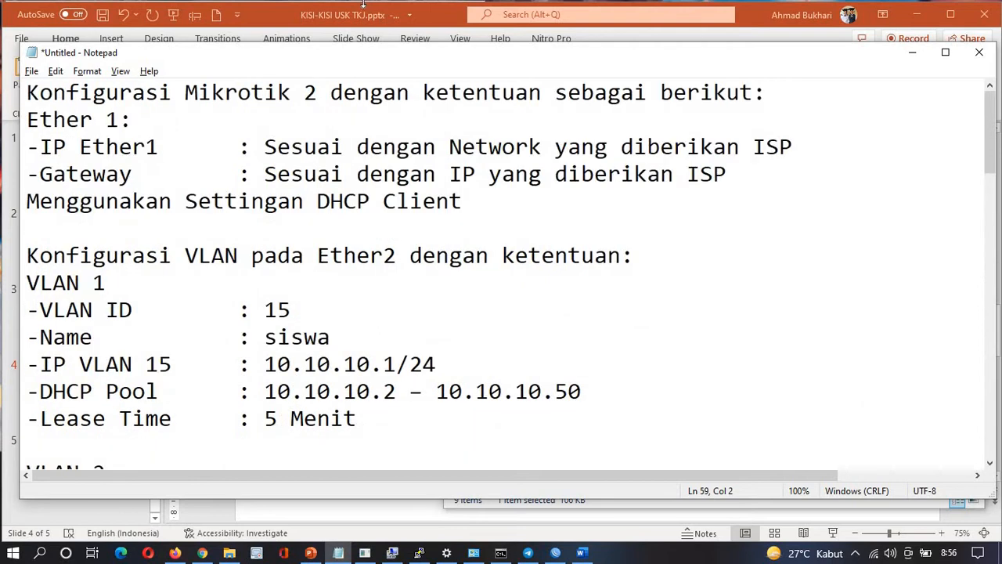
pyautogui.hotkey('alt', 'Tab')
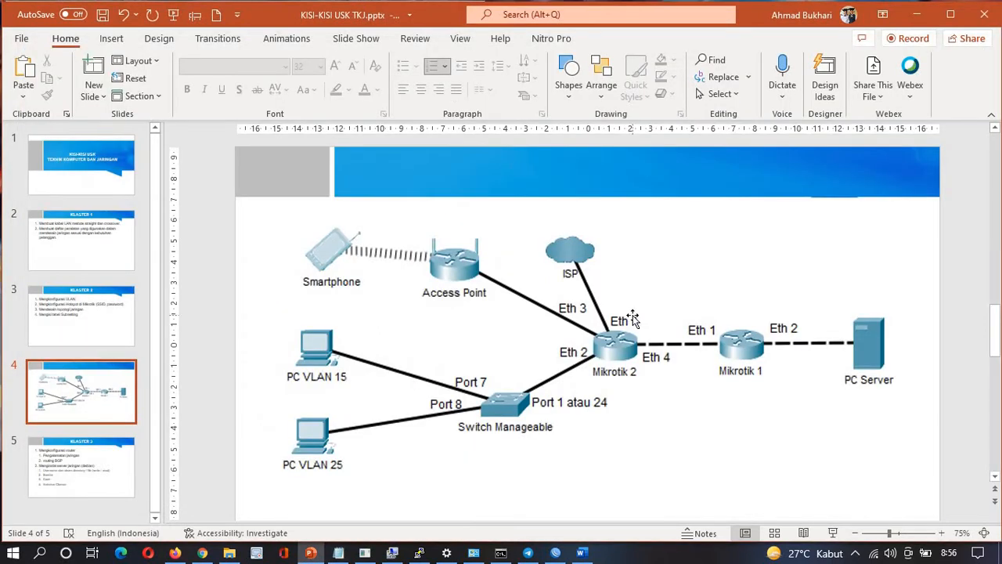
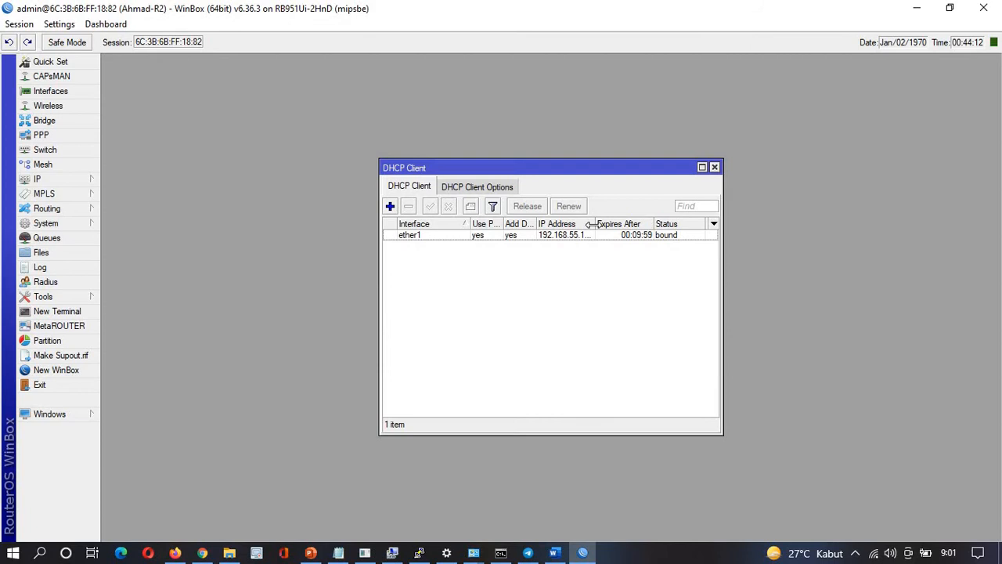
# Reveal ether1's full DHCP address 192.168.55.167/24, then start a new router terminal
pyautogui.moveTo(593, 225); pyautogui.dragTo(610, 225)
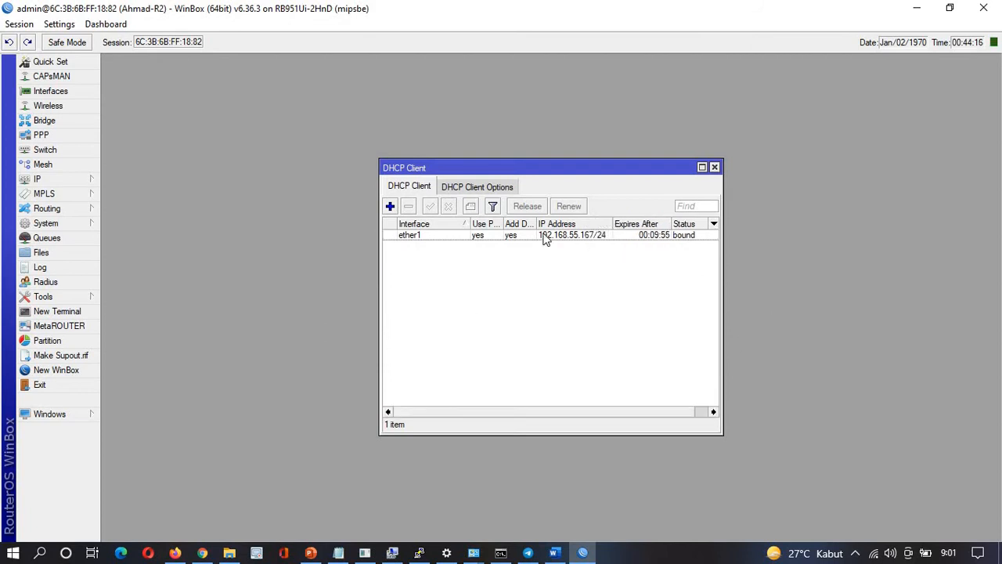
pyautogui.moveTo(545, 239)
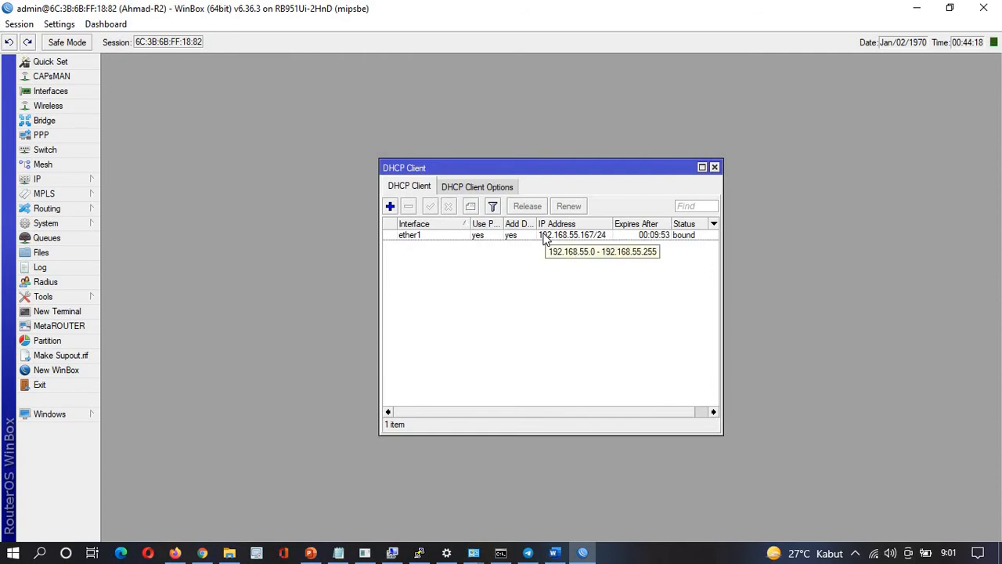
pyautogui.click(55, 312)
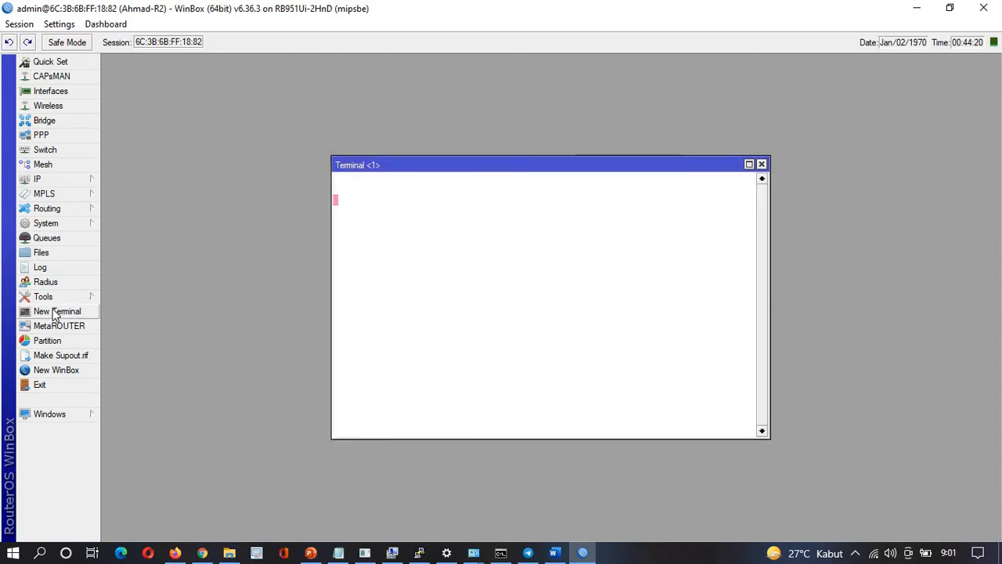
# Ping google.com from the router, stopping after 4 replies with 0% loss, and glance at the diagram
pyautogui.write('ping ')
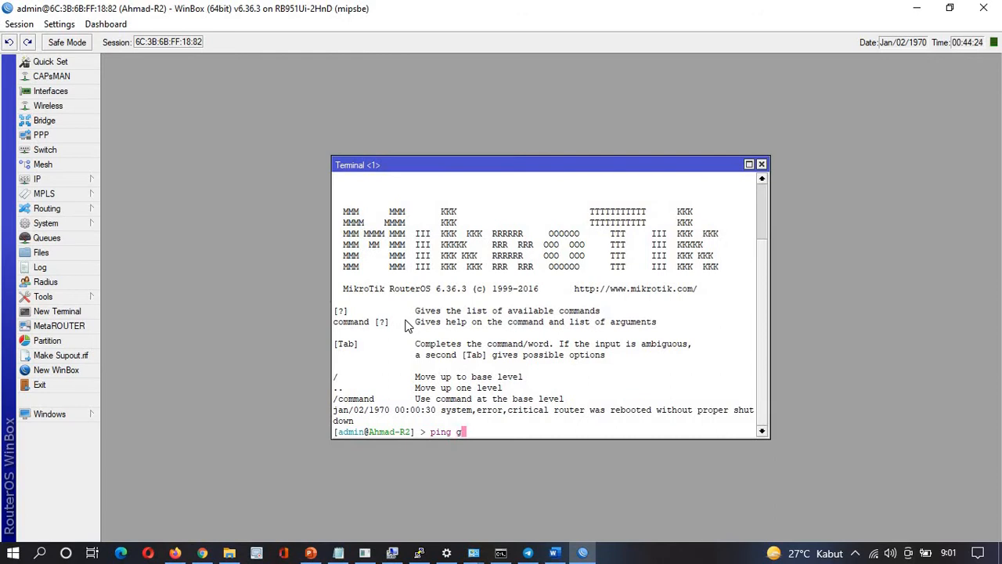
pyautogui.write('google.com')
pyautogui.press('Return')
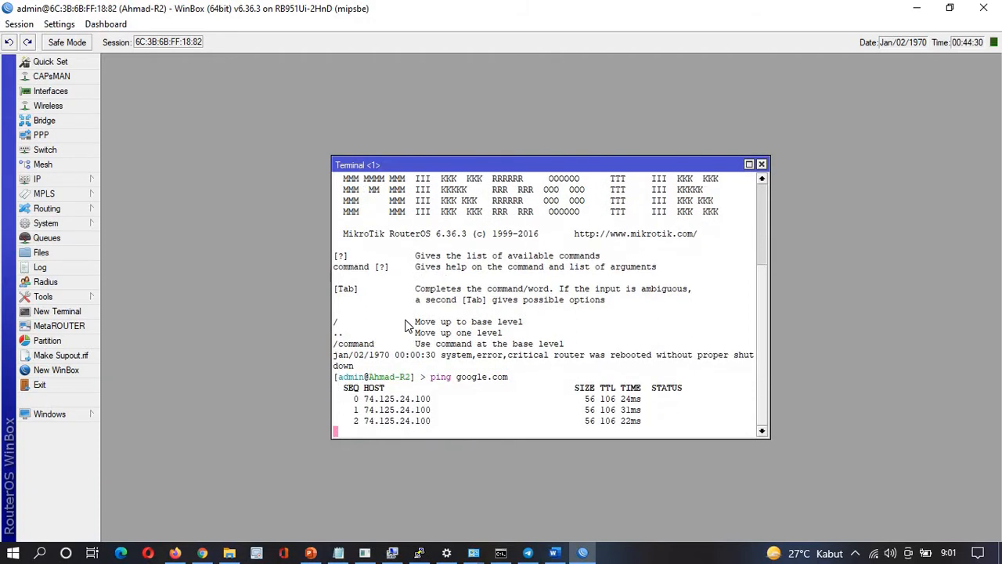
pyautogui.hotkey('ctrl', 'c')
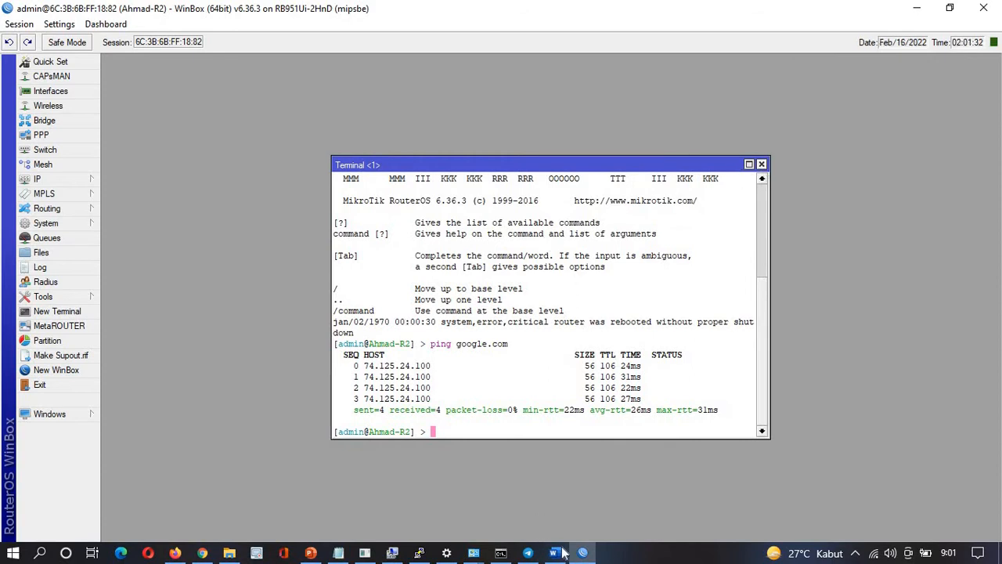
pyautogui.click(311, 553)
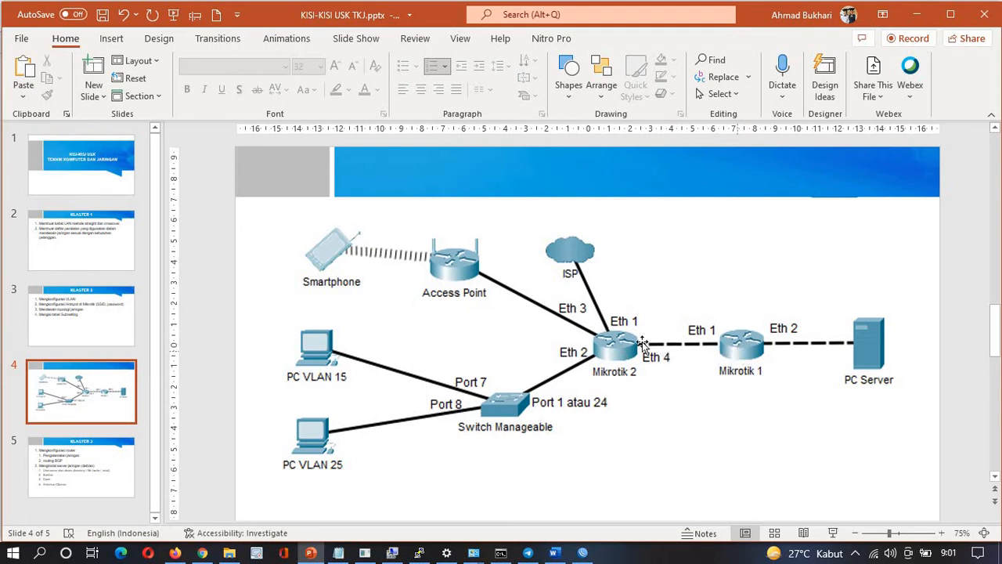
pyautogui.click(582, 553)
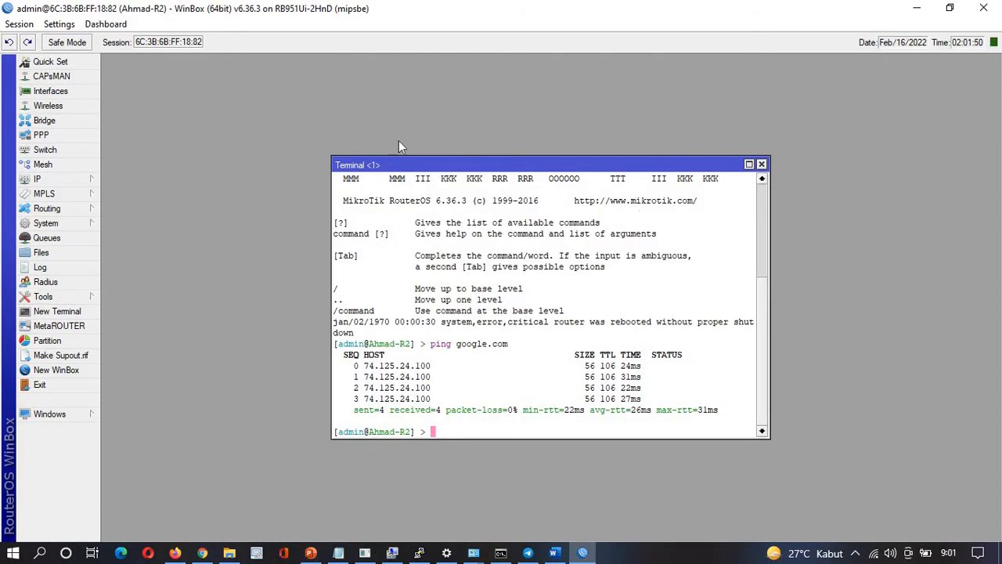
# Close the Terminal and DHCP Client windows and start a new VLAN in the interface list
pyautogui.click(760, 164)
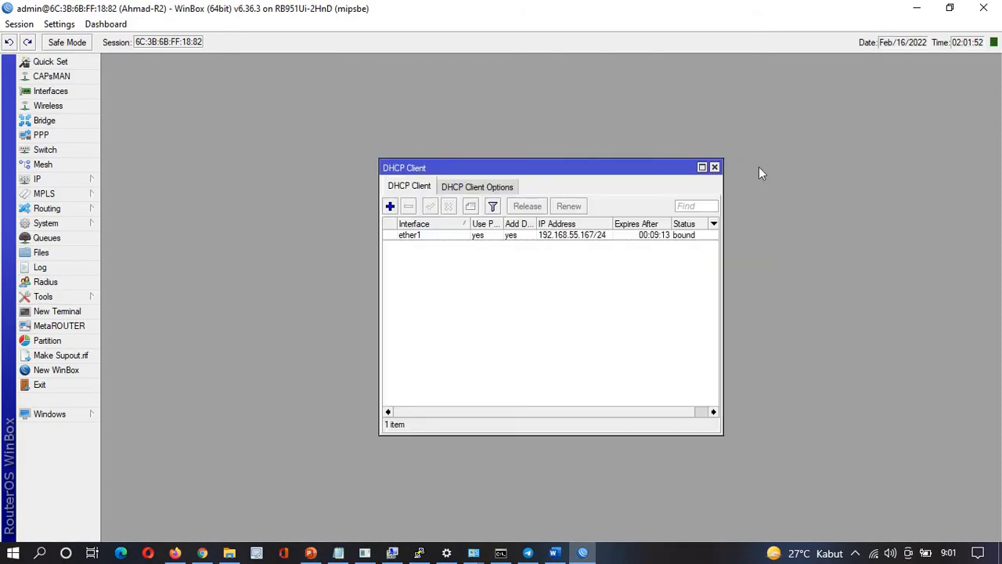
pyautogui.click(714, 167)
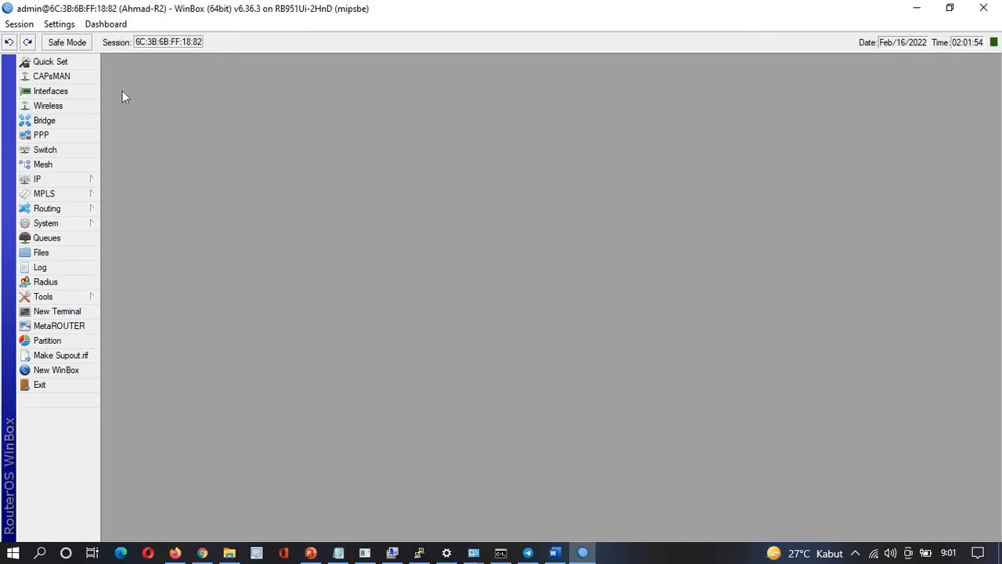
pyautogui.click(84, 91)
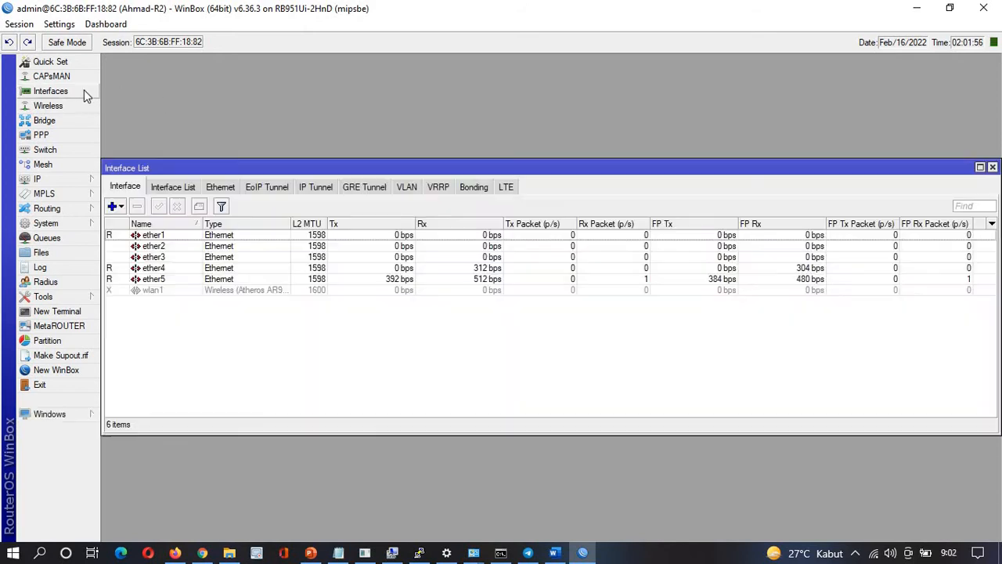
pyautogui.click(161, 247)
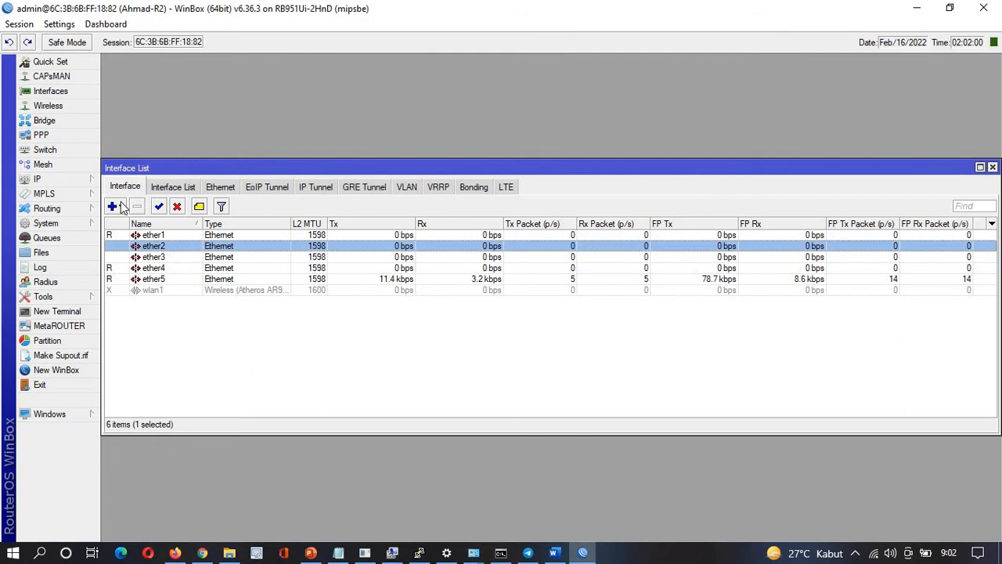
pyautogui.click(120, 205)
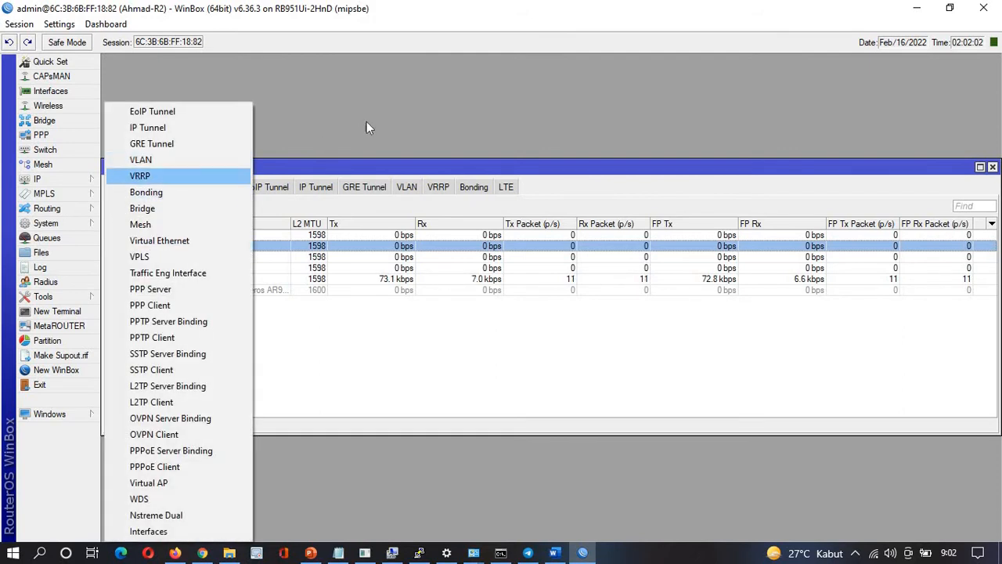
pyautogui.click(366, 121)
pyautogui.click(118, 204)
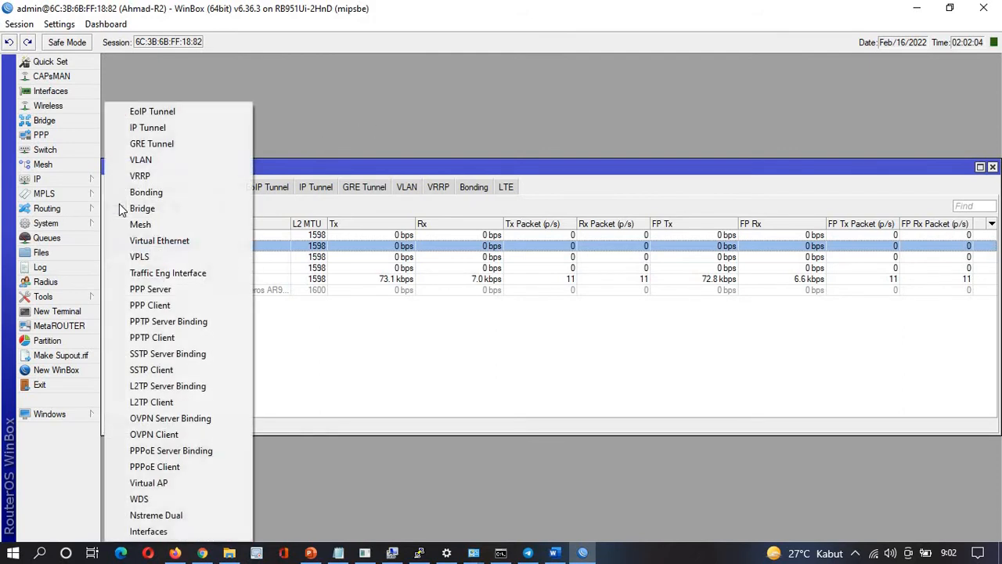
pyautogui.click(132, 161)
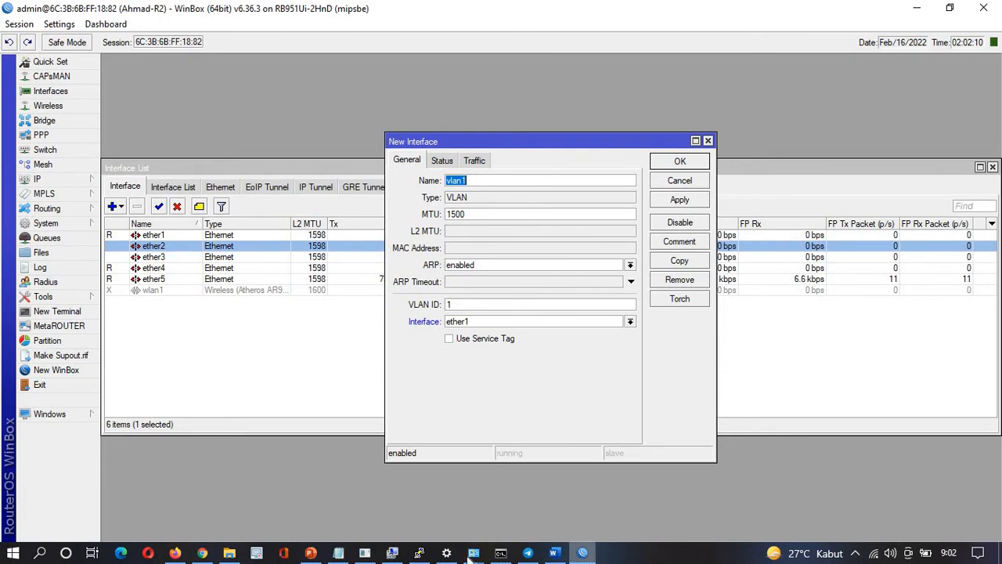
# Name the VLAN siswa with VLAN ID 15 on parent ether2, following the notes, and save it
pyautogui.click(338, 552)
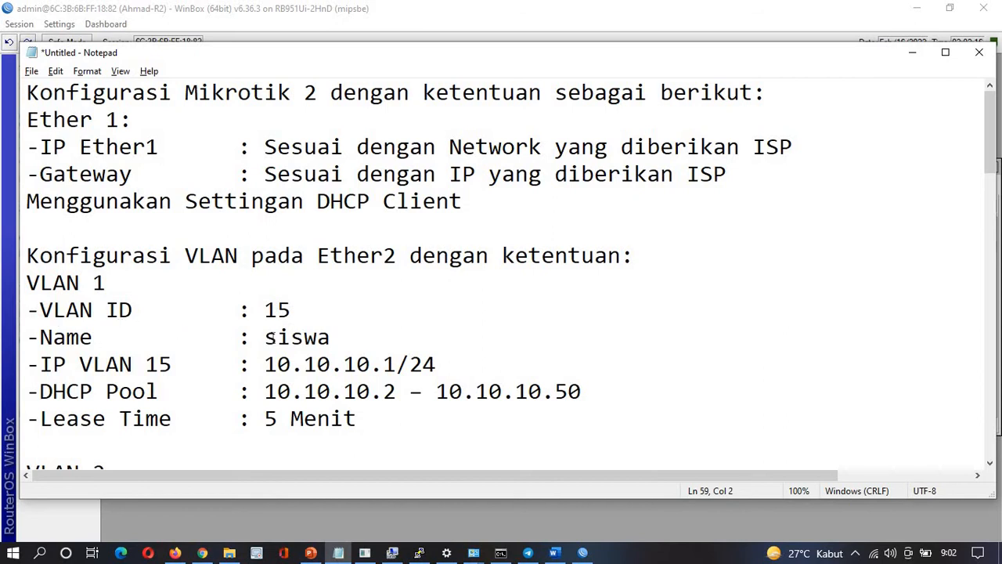
pyautogui.moveTo(267, 337); pyautogui.dragTo(350, 342)
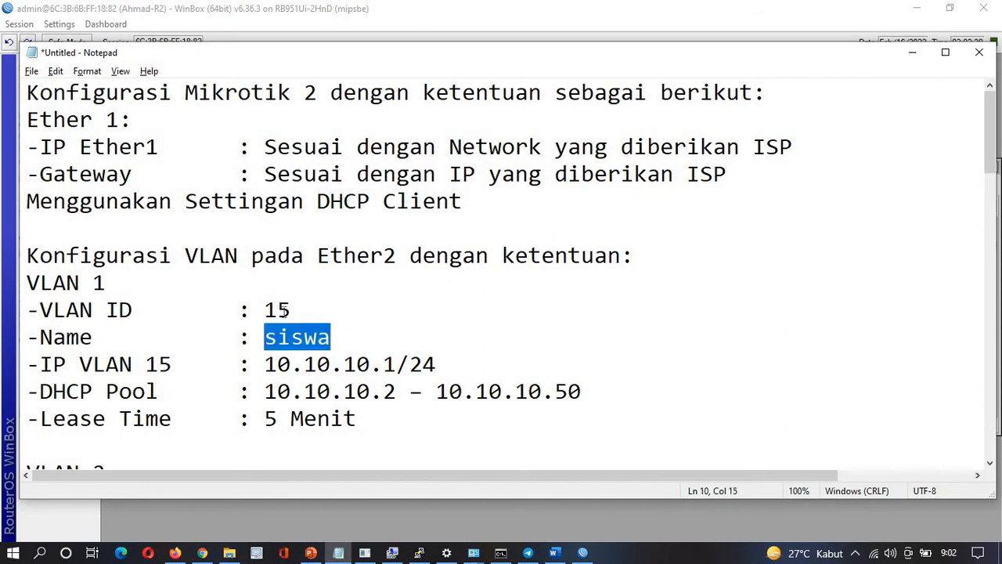
pyautogui.hotkey('alt', 'Tab')
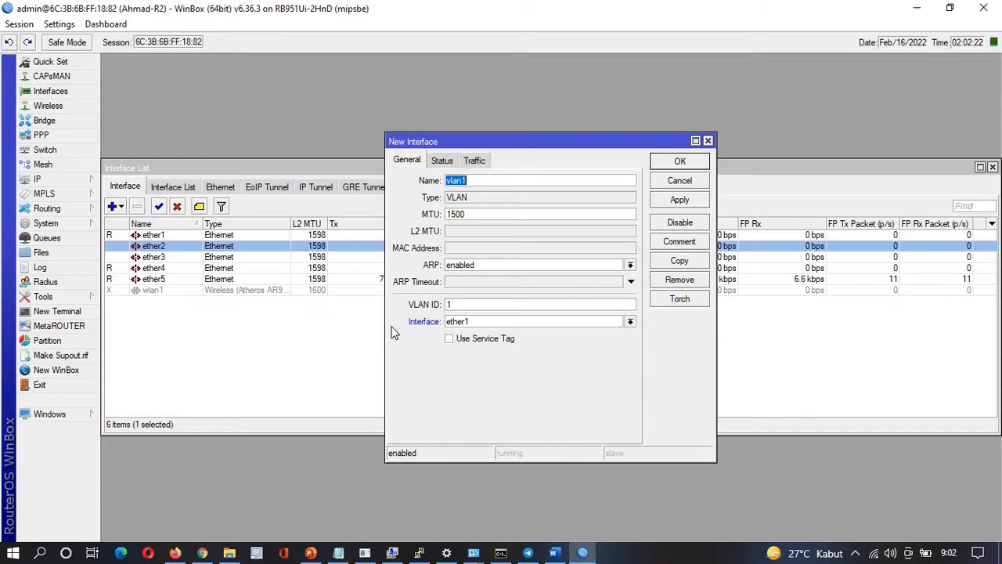
pyautogui.click(463, 305)
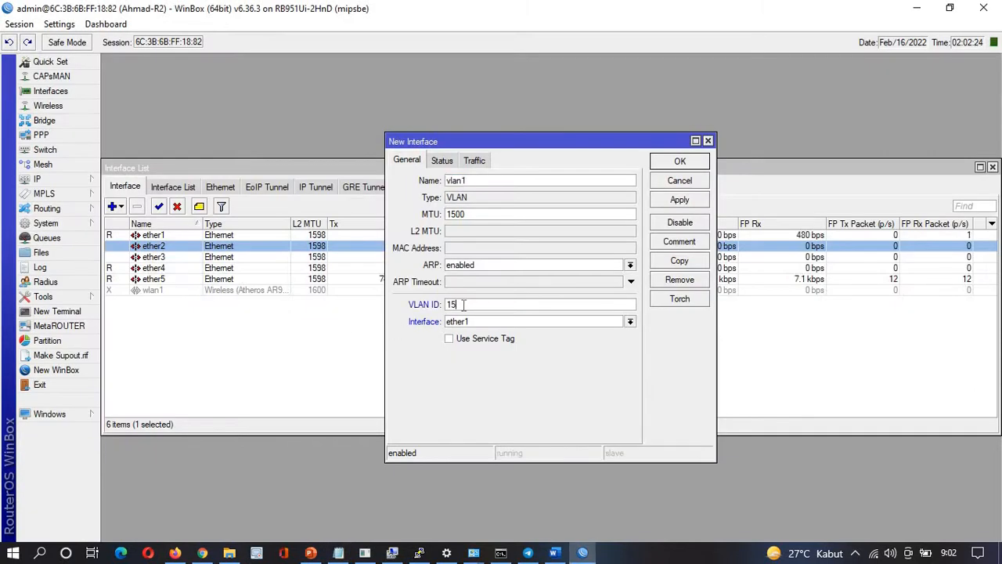
pyautogui.click(470, 322)
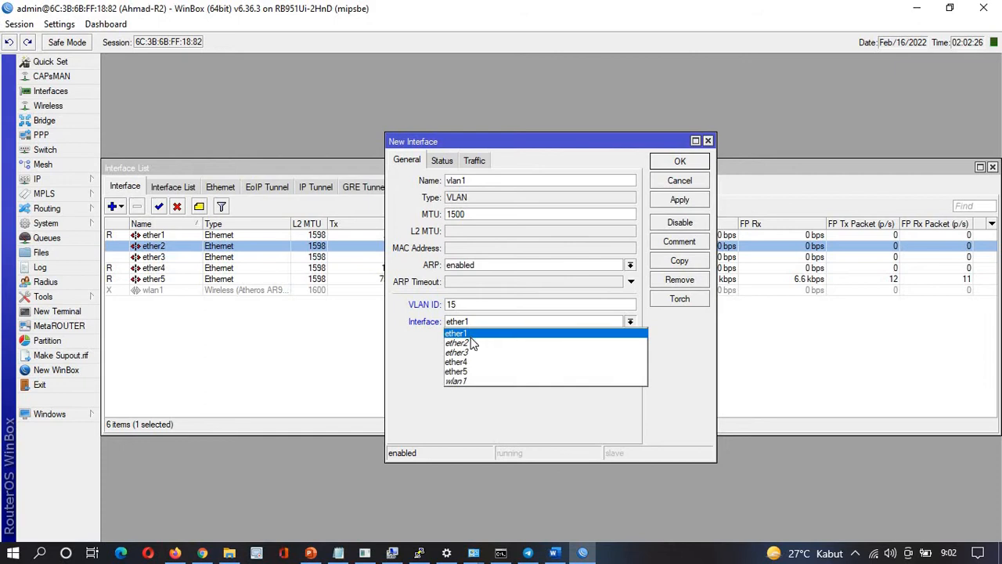
pyautogui.click(472, 345)
pyautogui.click(467, 181)
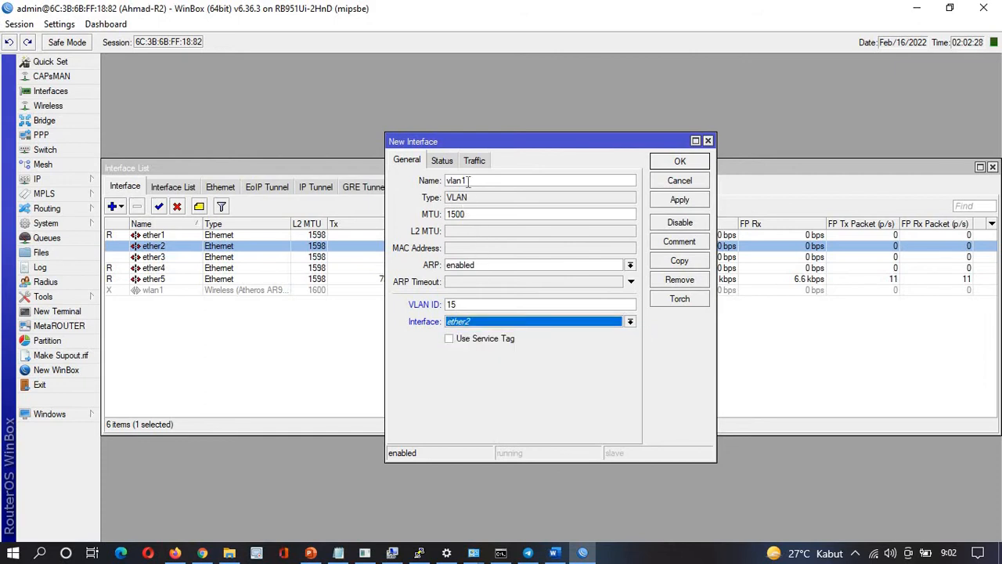
pyautogui.doubleClick(449, 181)
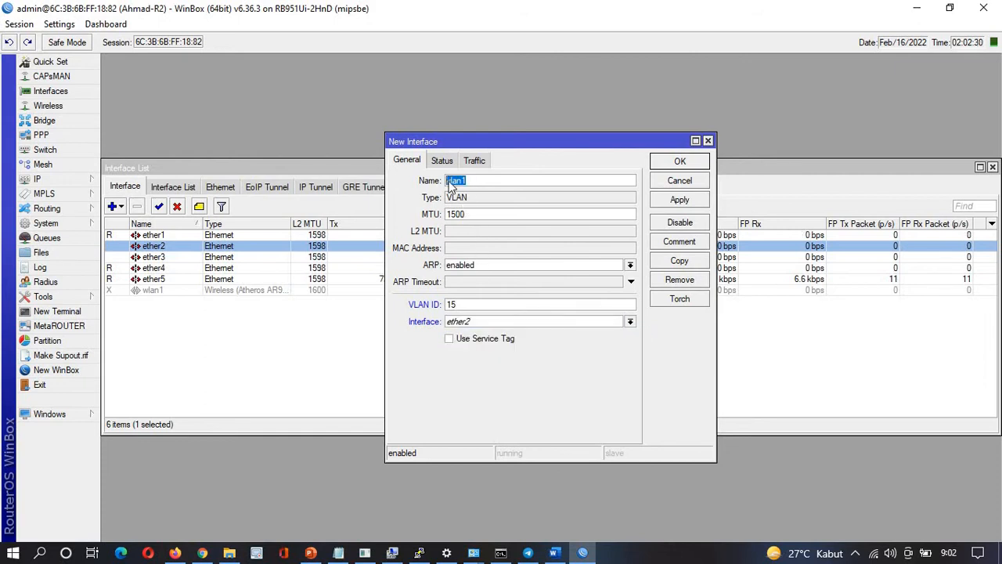
pyautogui.hotkey('alt', 'Tab')
pyautogui.hotkey('alt', 'Tab')
pyautogui.write('s')
pyautogui.click(678, 201)
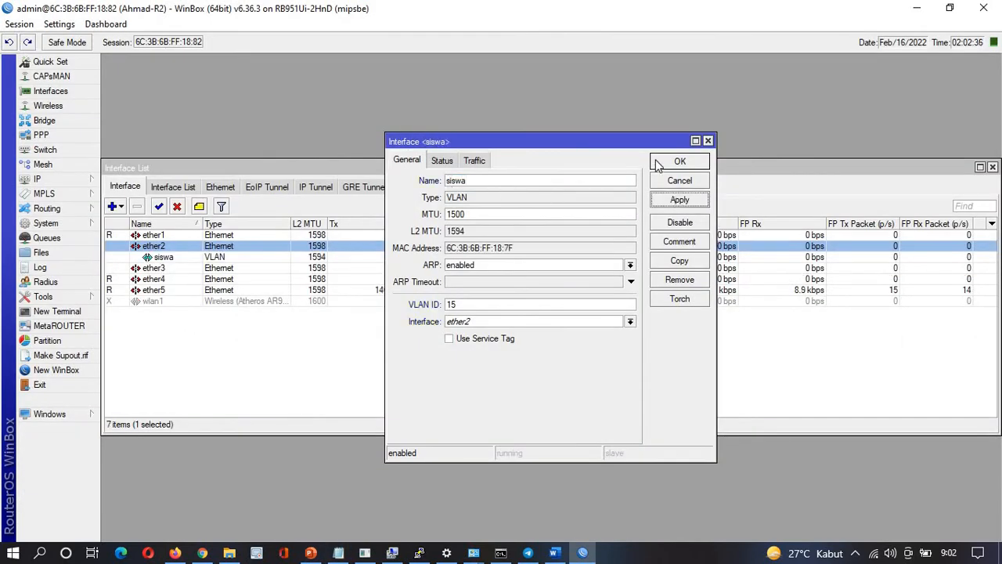
pyautogui.click(675, 162)
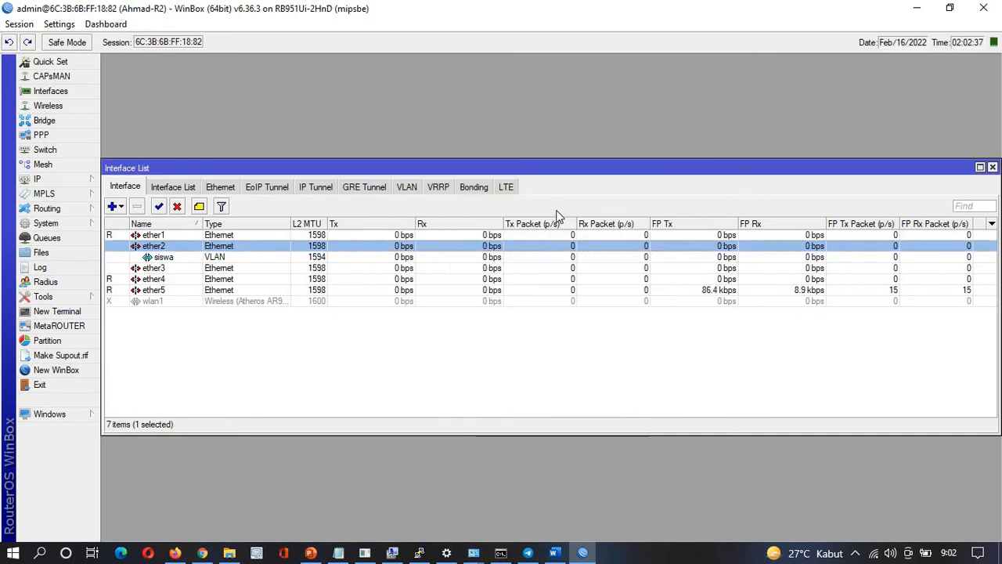
# Start a second VLAN interface named guru, checking its details in the notes
pyautogui.click(115, 207)
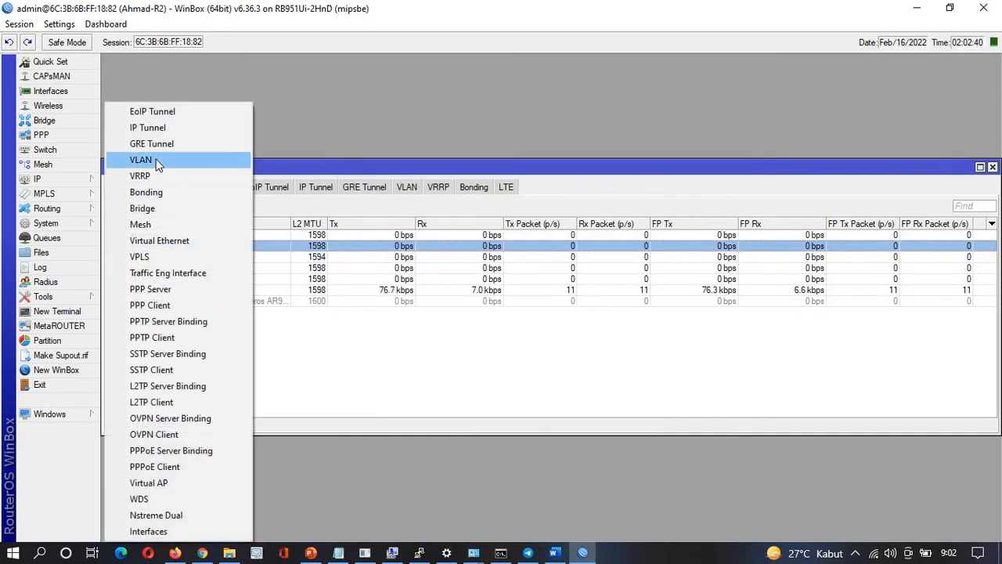
pyautogui.click(157, 159)
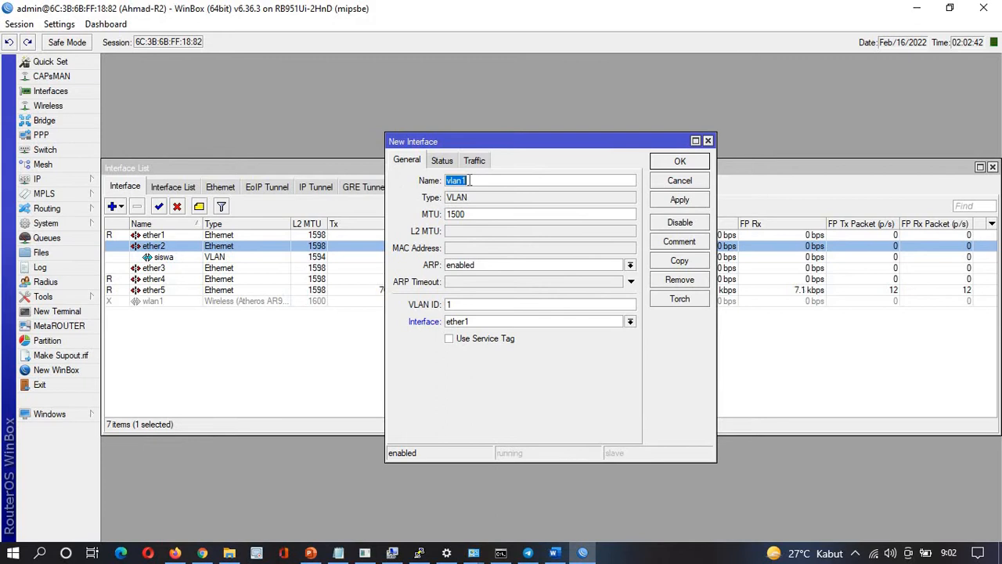
pyautogui.write('guru')
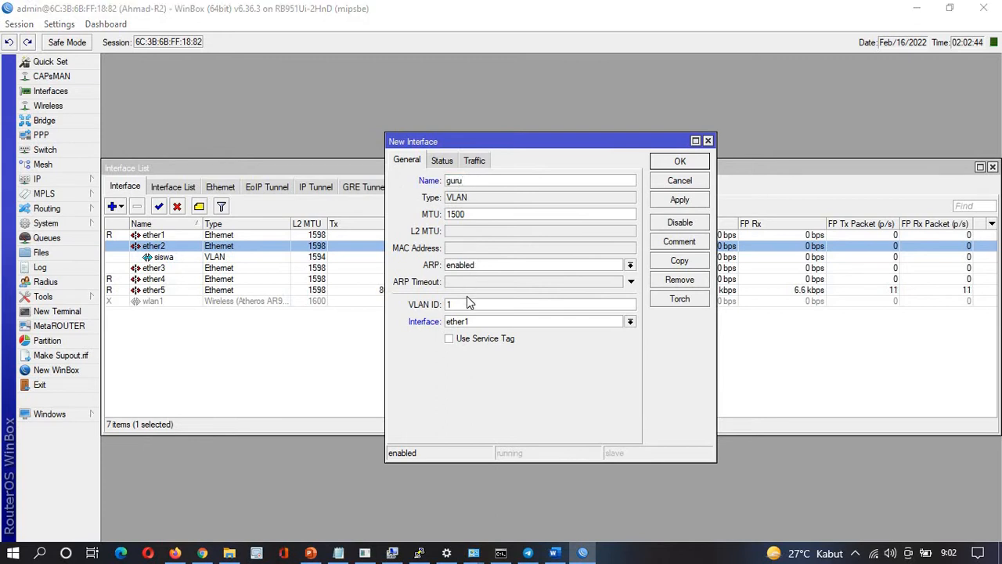
pyautogui.hotkey('alt', 'Tab')
pyautogui.scroll(-2, 467, 296)
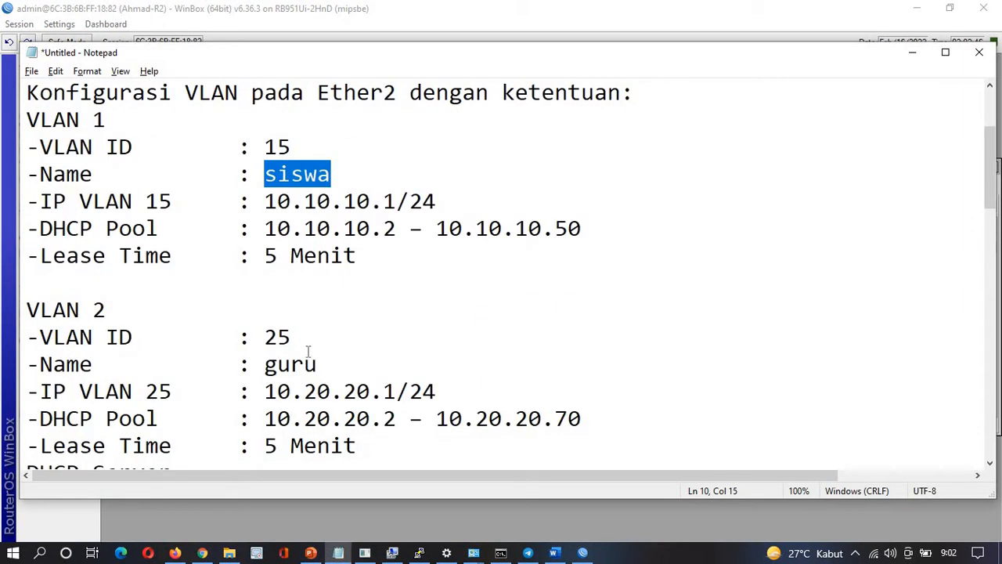
pyautogui.hotkey('alt', 'Tab')
# Give the guru VLAN ID 25 on parent ether2 and save it
pyautogui.click(448, 303)
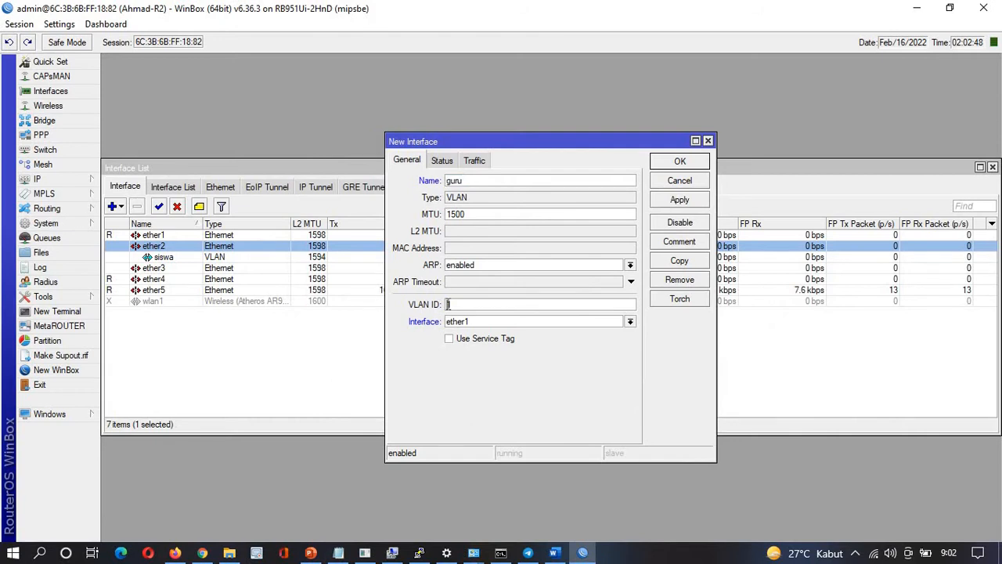
pyautogui.write('25')
pyautogui.click(461, 325)
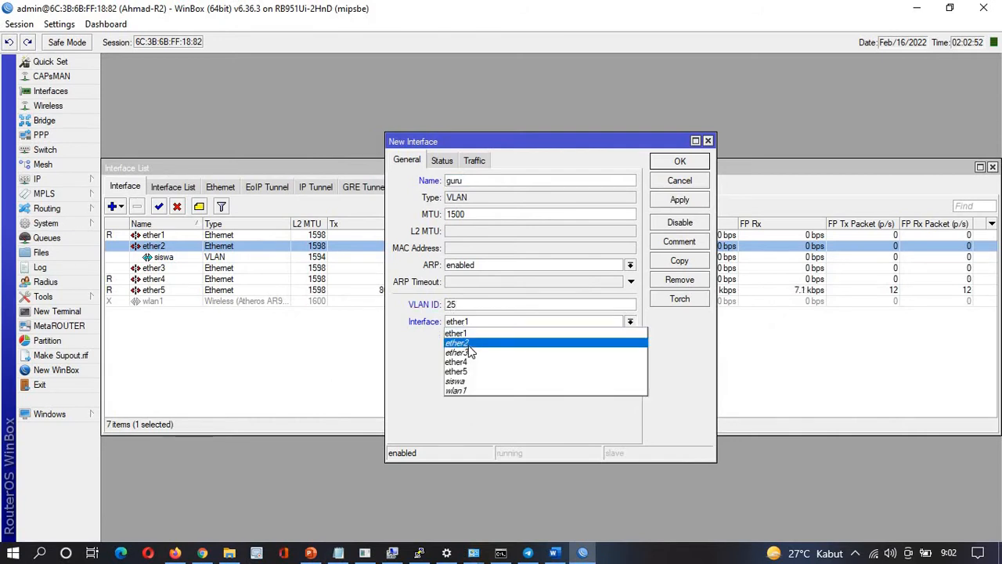
pyautogui.click(468, 345)
pyautogui.click(673, 204)
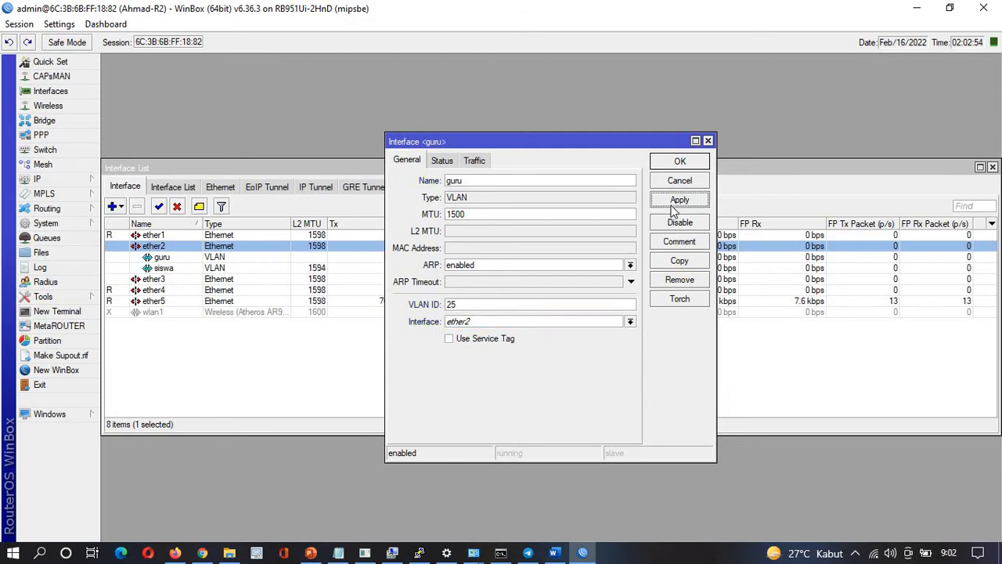
pyautogui.click(673, 161)
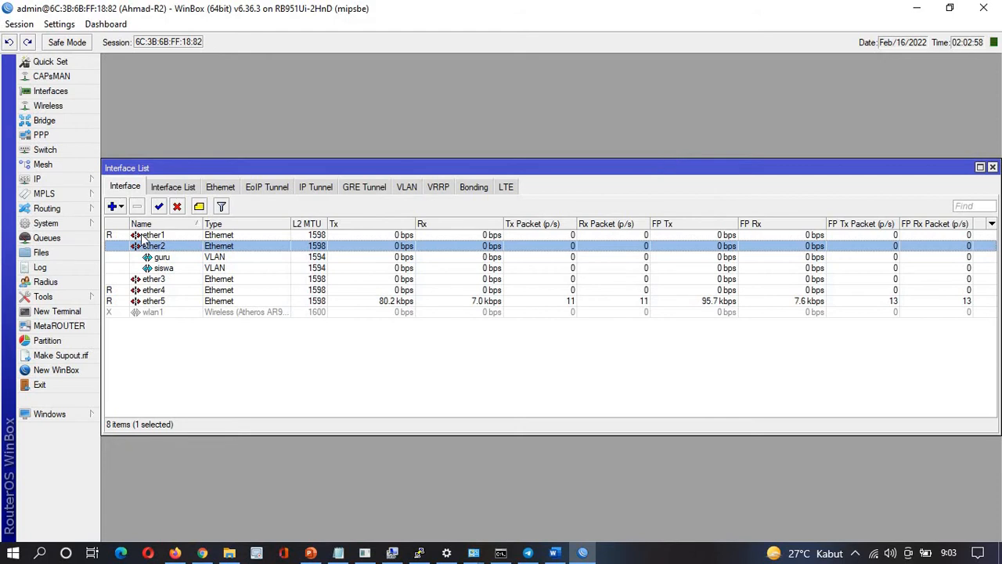
pyautogui.click(61, 178)
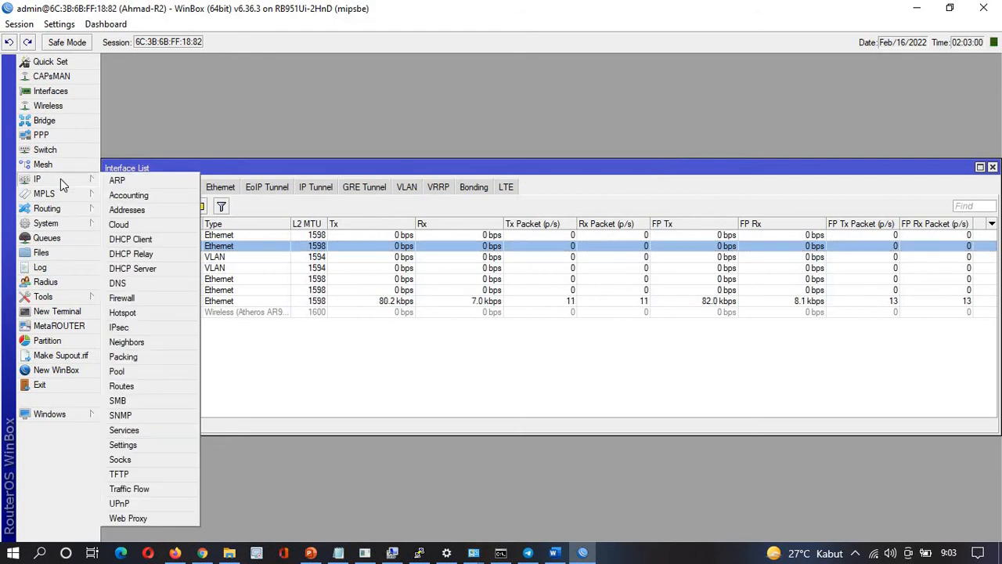
# Add address 10.10.10.1/24 on the siswa VLAN, copied from the notes
pyautogui.click(127, 210)
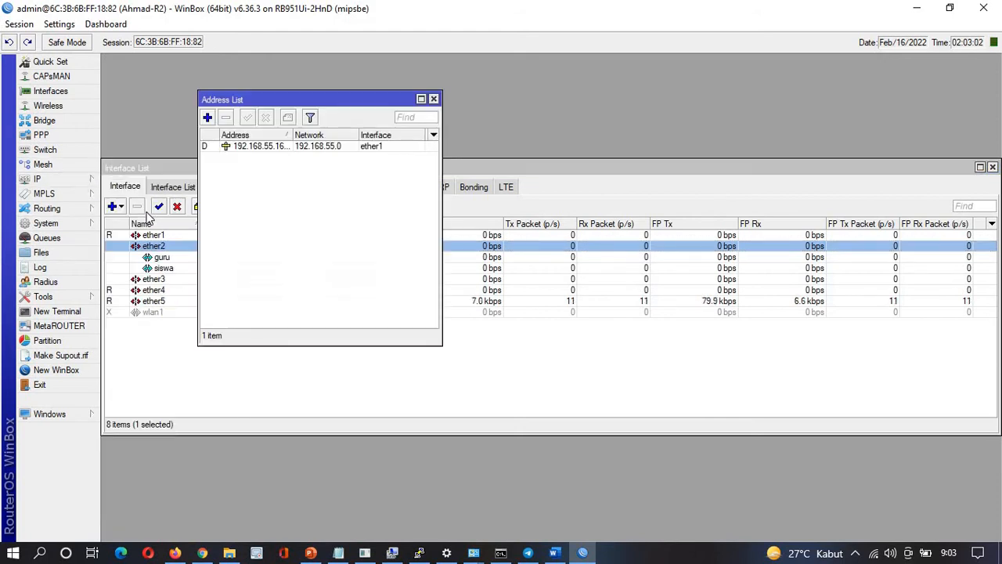
pyautogui.click(433, 98)
pyautogui.click(91, 179)
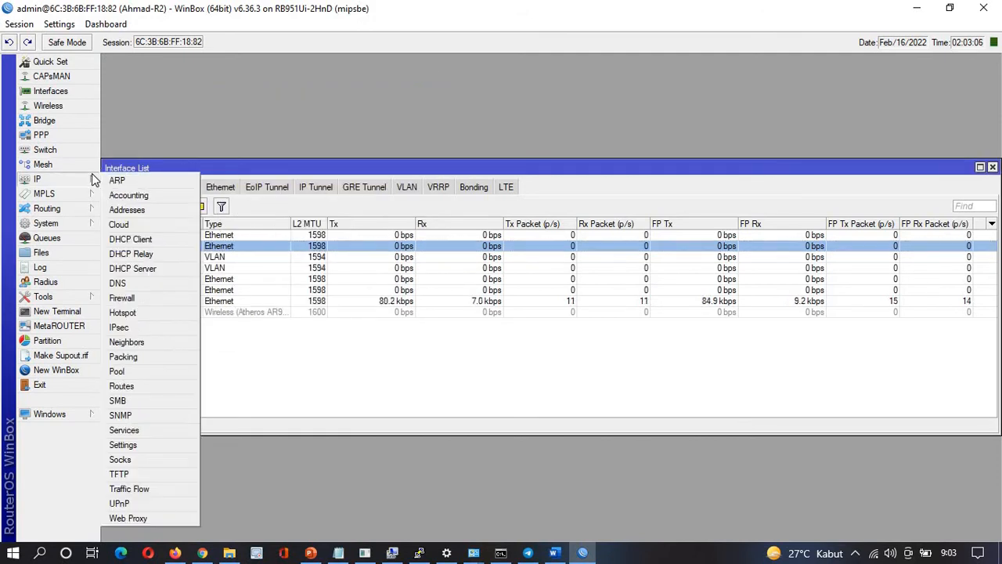
pyautogui.click(125, 210)
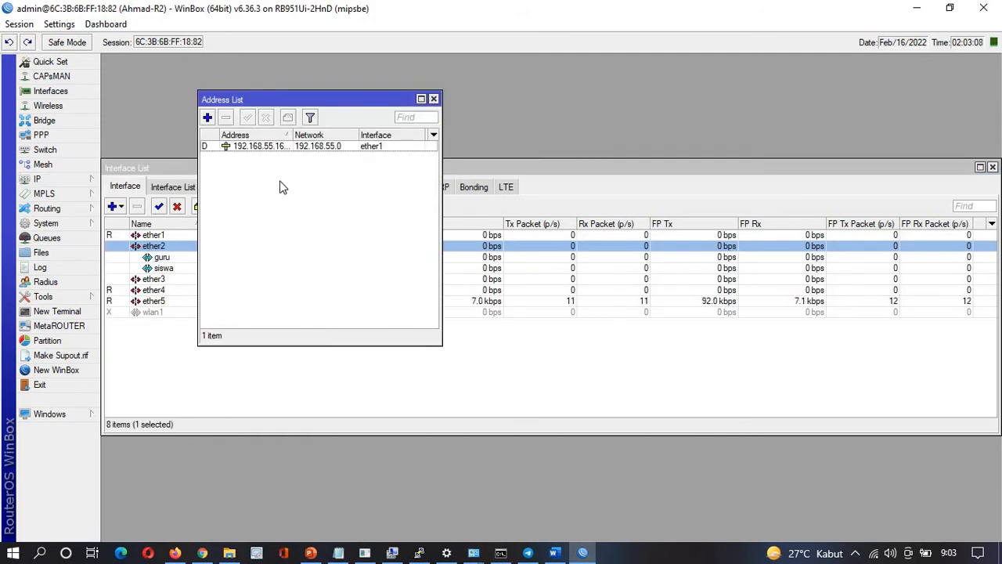
pyautogui.click(208, 118)
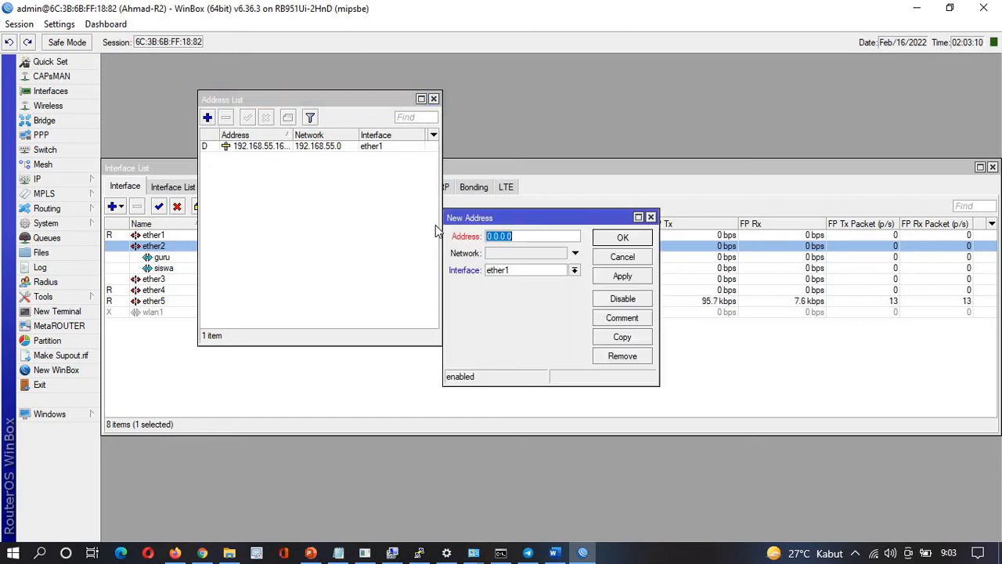
pyautogui.click(575, 270)
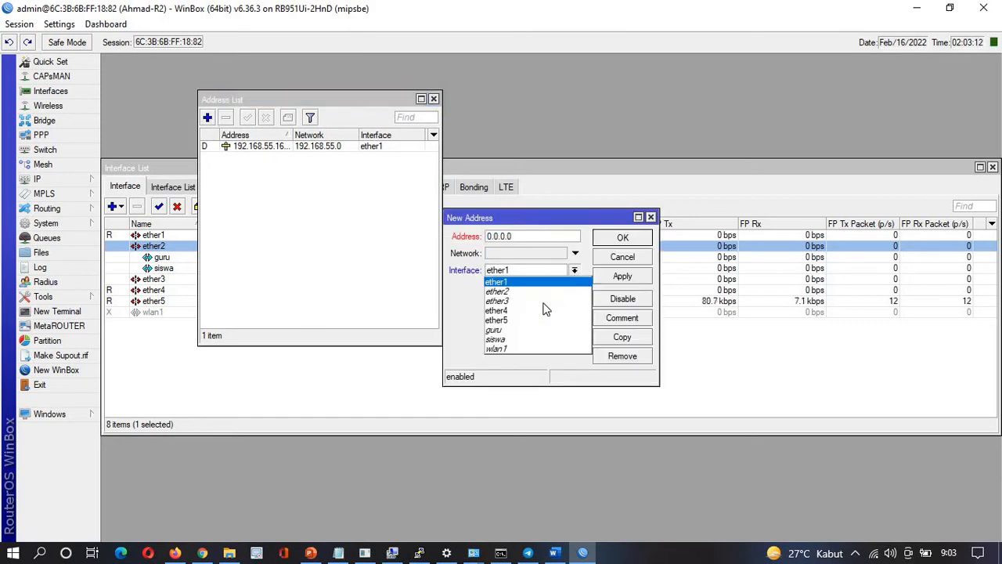
pyautogui.click(505, 340)
pyautogui.moveTo(518, 236); pyautogui.dragTo(459, 237)
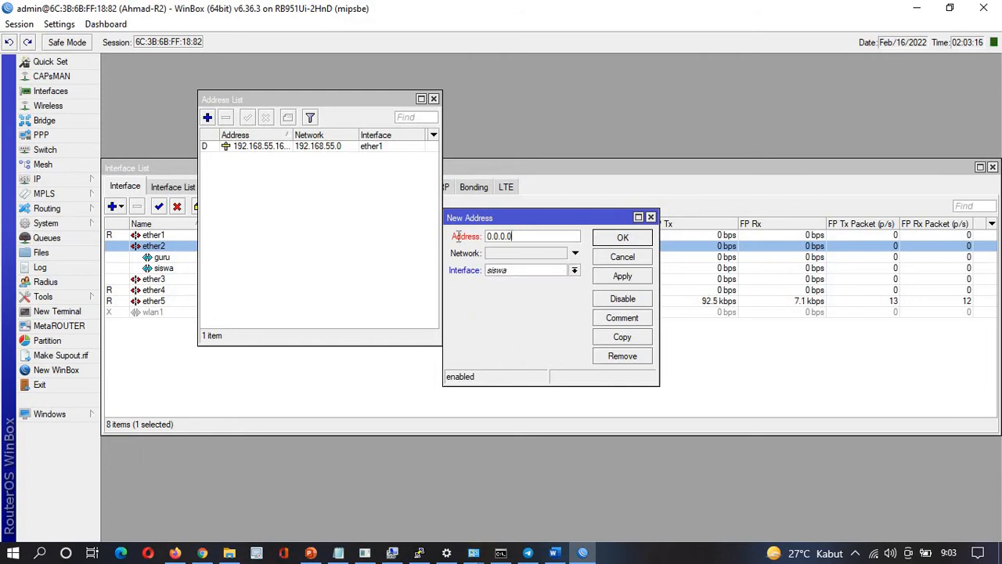
pyautogui.hotkey('alt', 'Tab')
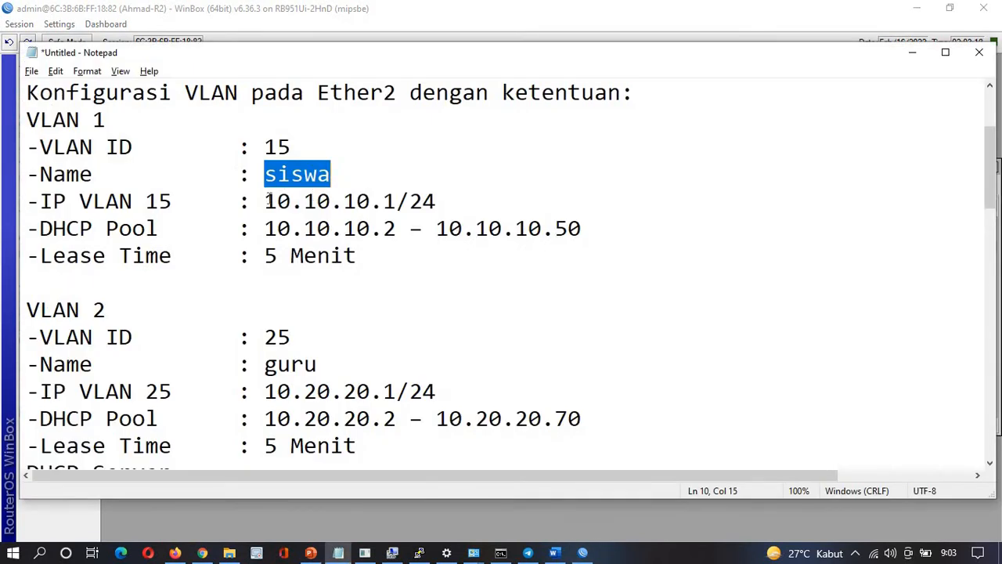
pyautogui.moveTo(267, 200); pyautogui.dragTo(447, 203)
pyautogui.hotkey('ctrl', 'c')
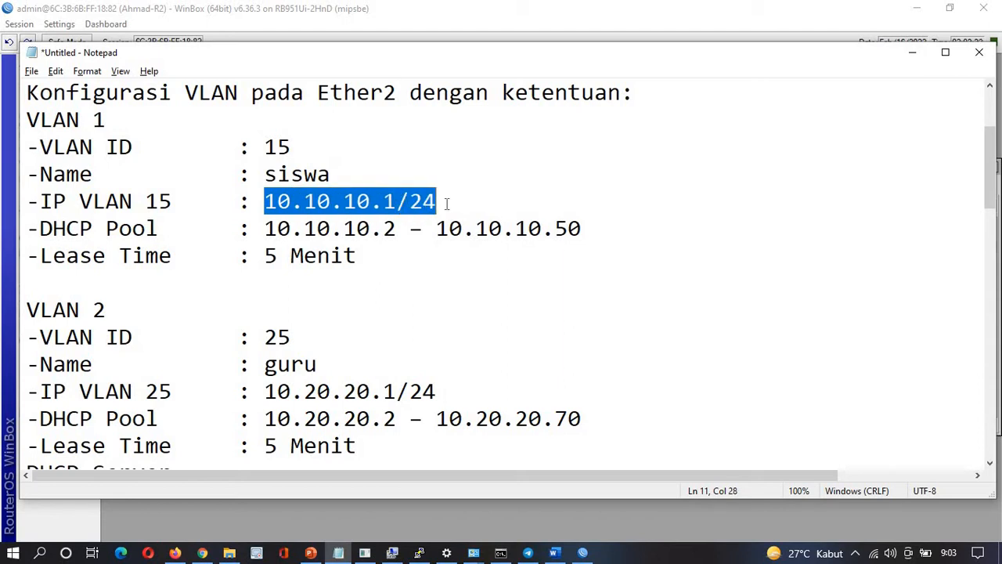
pyautogui.hotkey('alt', 'Tab')
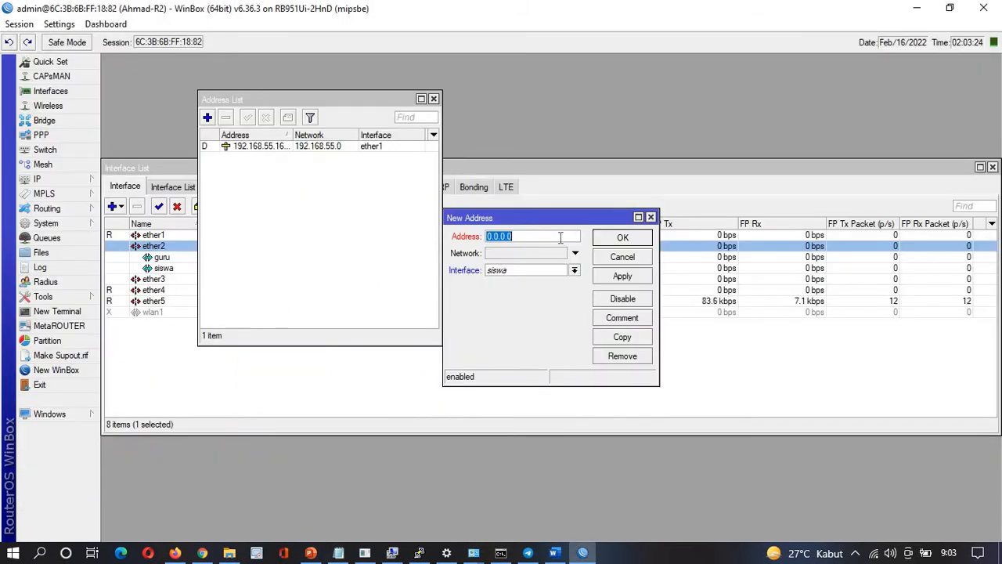
pyautogui.hotkey('ctrl', 'v')
pyautogui.click(622, 276)
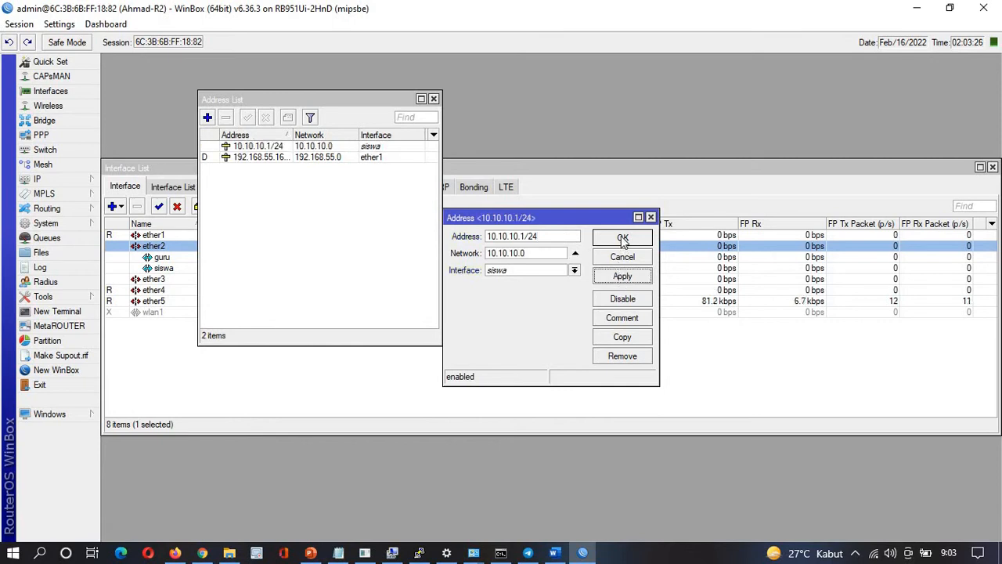
pyautogui.click(623, 238)
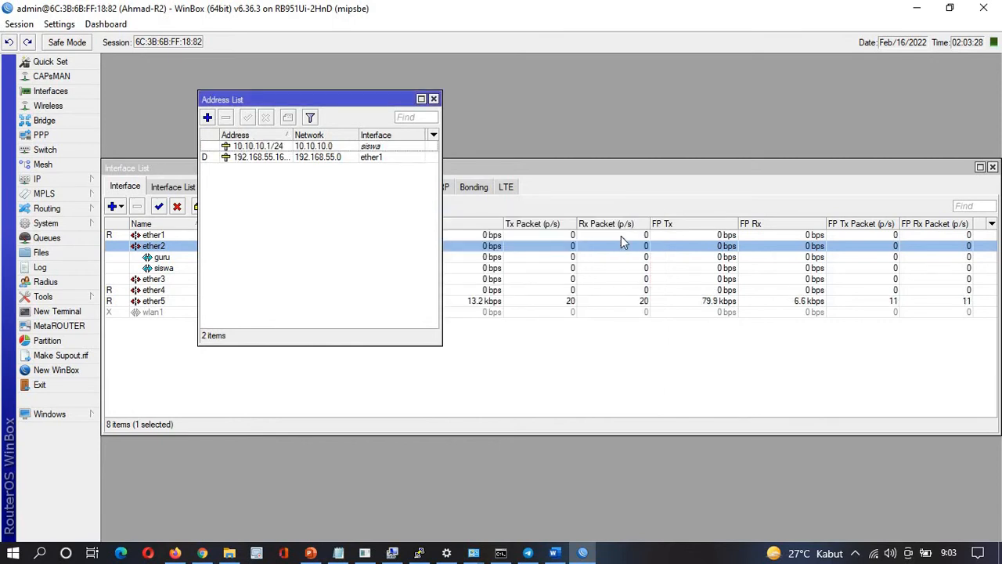
# Add address 10.20.20.1/24 on the guru VLAN, copied from the notes
pyautogui.click(207, 117)
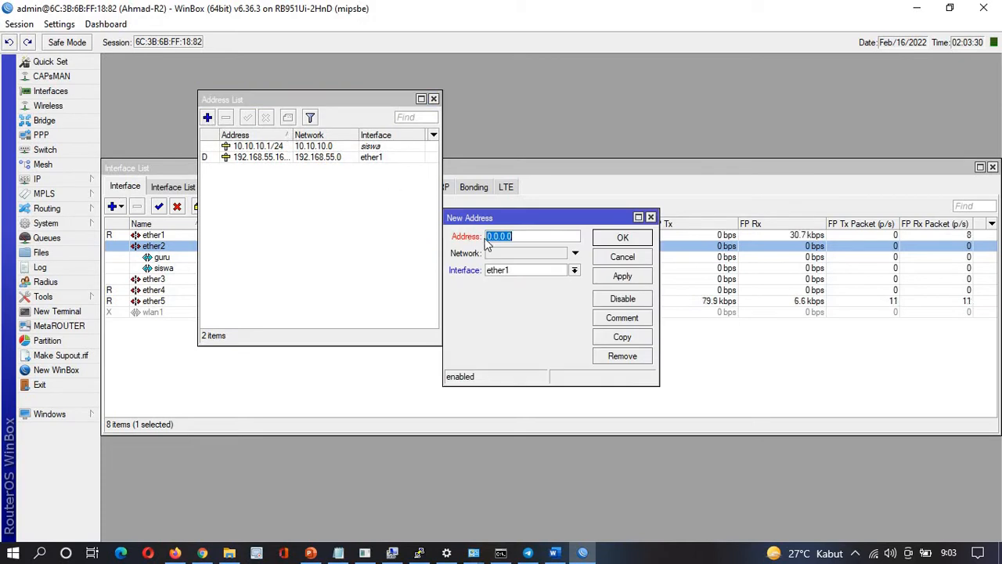
pyautogui.click(517, 271)
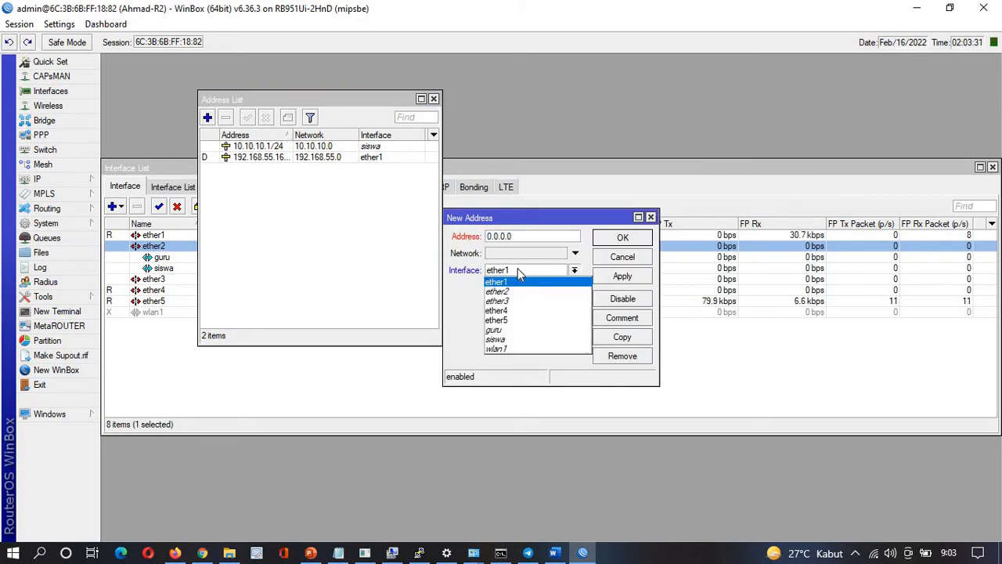
pyautogui.click(505, 335)
pyautogui.hotkey('alt', 'Tab')
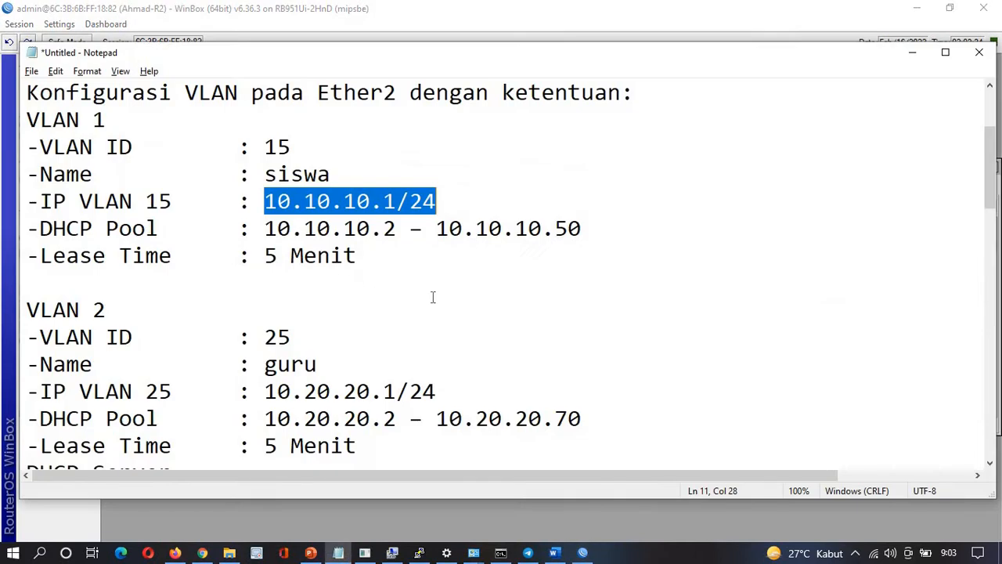
pyautogui.moveTo(267, 389); pyautogui.dragTo(440, 393)
pyautogui.hotkey('ctrl', 'c')
pyautogui.hotkey('alt', 'Tab')
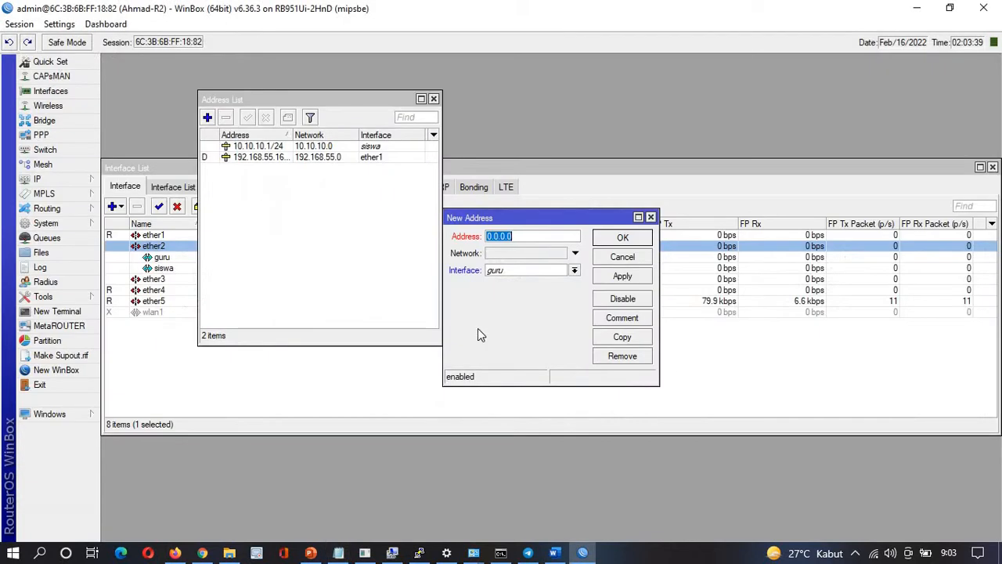
pyautogui.hotkey('ctrl', 'v')
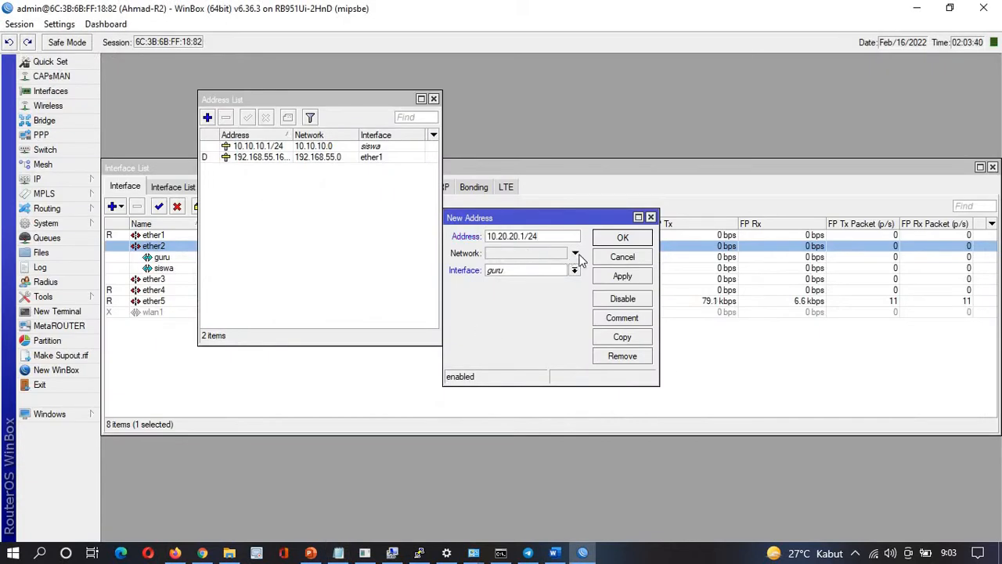
pyautogui.click(619, 280)
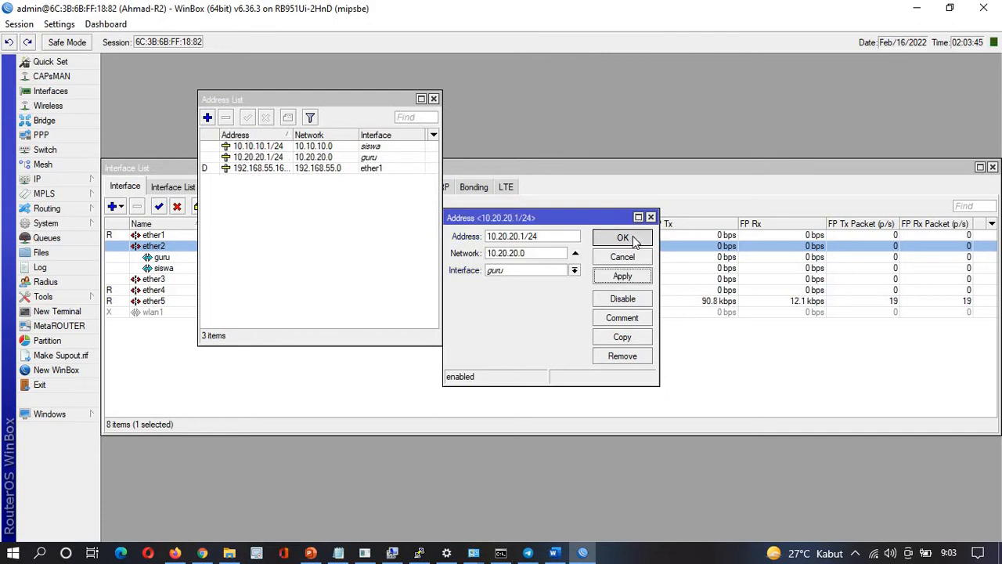
pyautogui.click(623, 238)
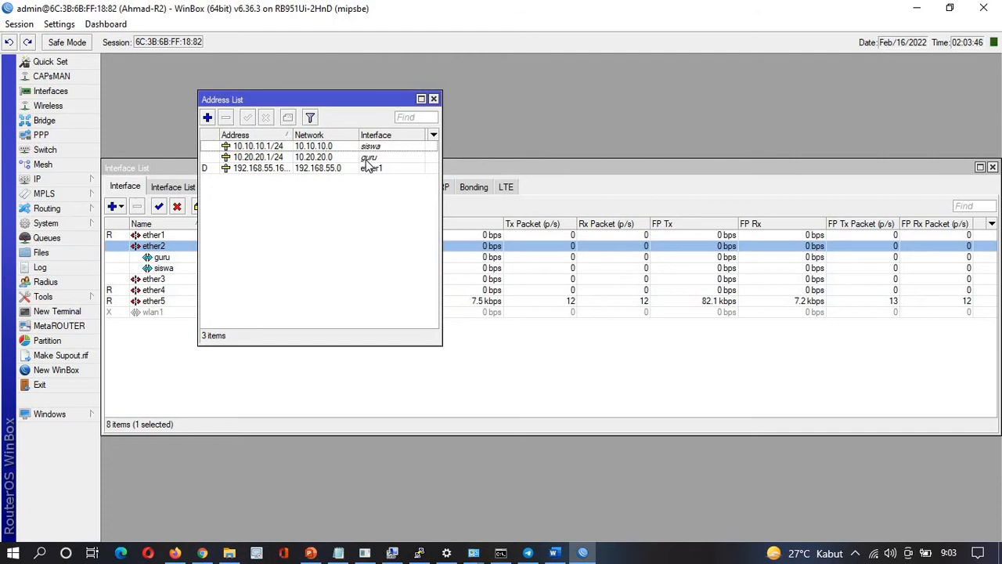
pyautogui.hotkey('alt', 'Tab')
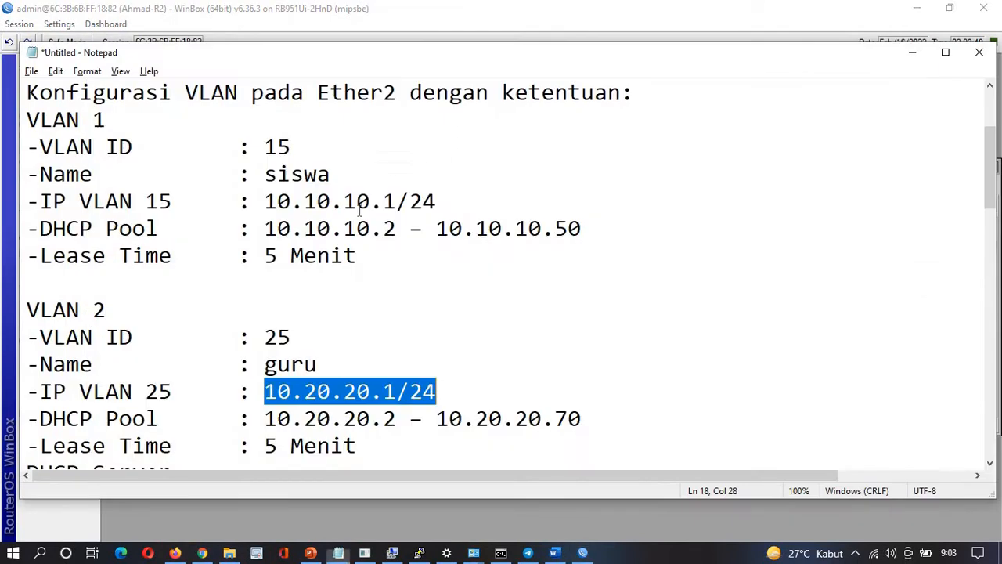
pyautogui.scroll(-1, 359, 210)
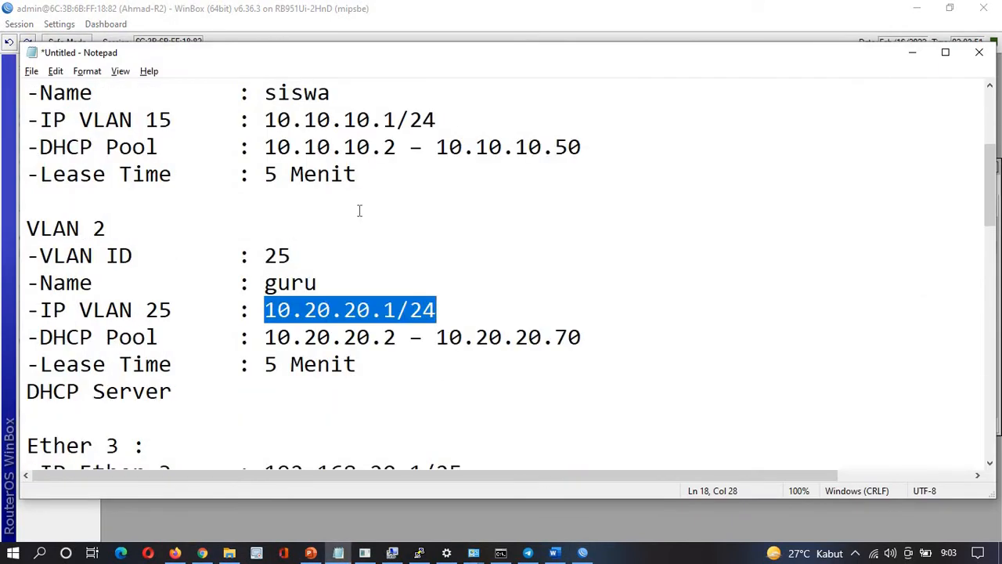
pyautogui.scroll(-5, 359, 210)
pyautogui.scroll(-1, 359, 210)
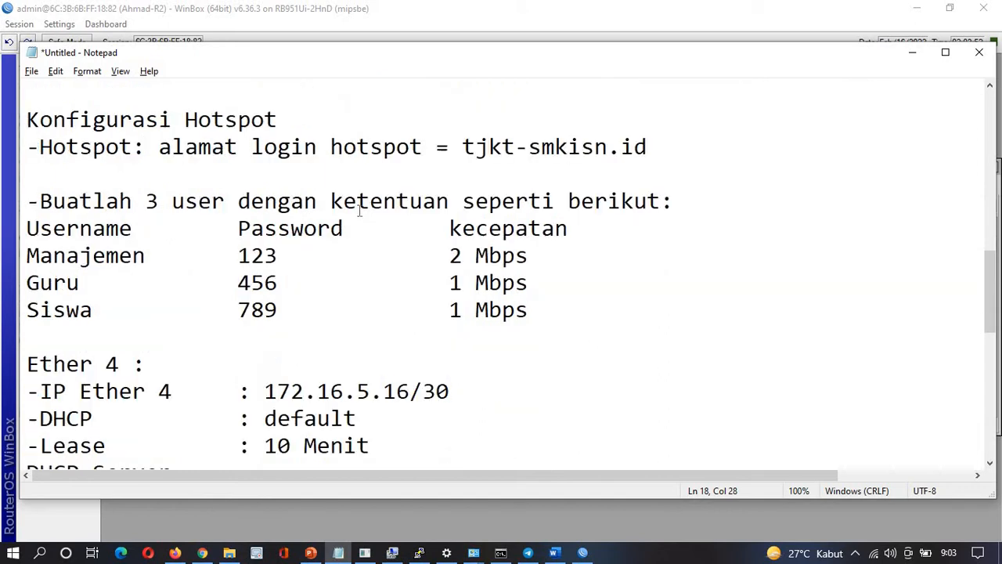
pyautogui.scroll(3, 359, 209)
pyautogui.hotkey('alt', 'Tab')
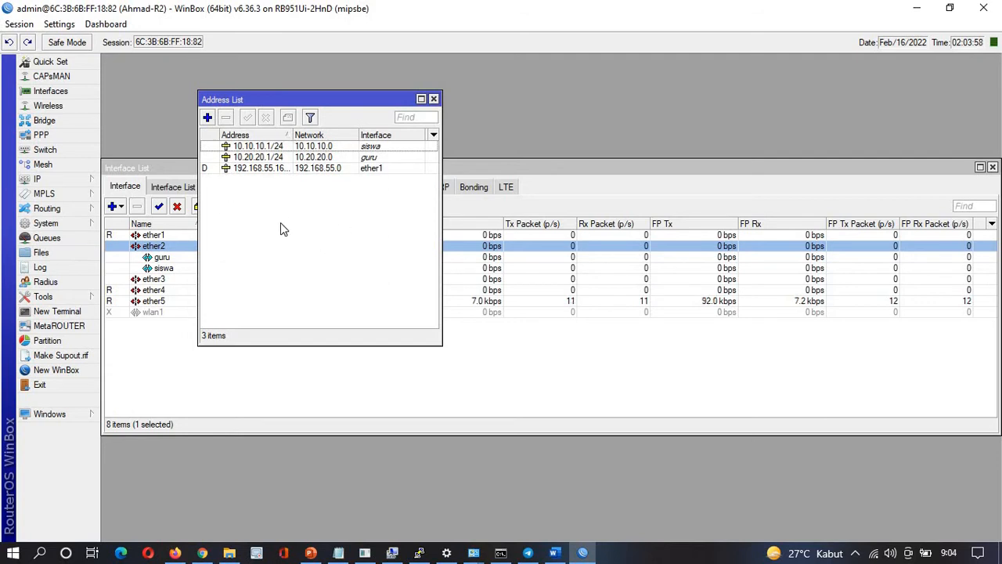
pyautogui.hotkey('alt', 'Tab')
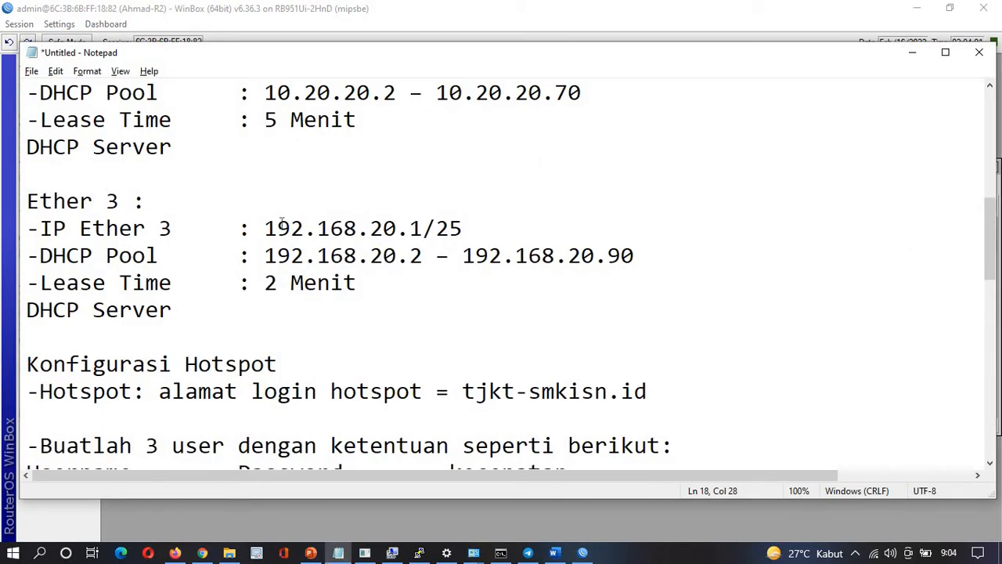
pyautogui.scroll(6, 282, 223)
pyautogui.scroll(-6, 282, 223)
pyautogui.hotkey('alt', 'Tab')
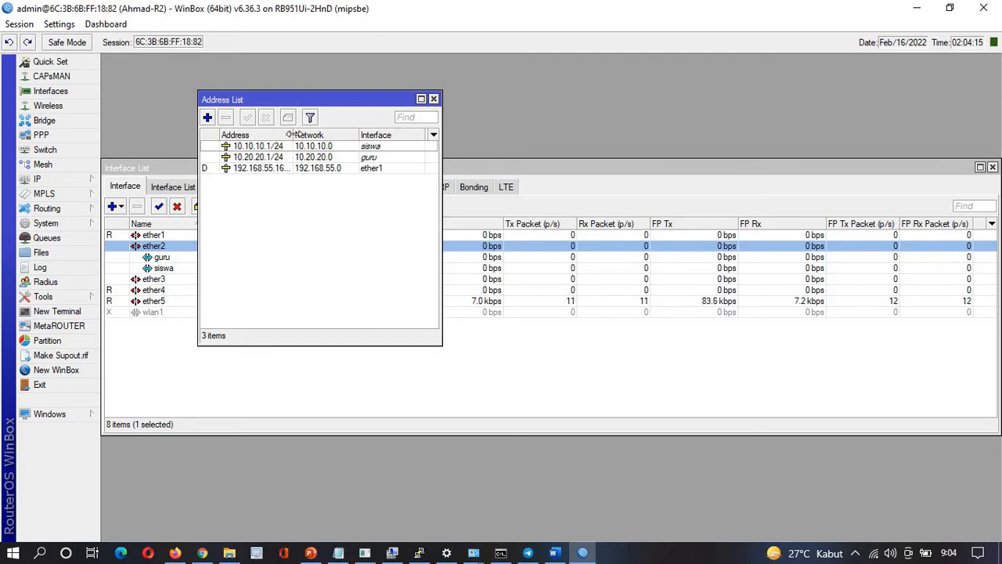
pyautogui.moveTo(293, 135); pyautogui.dragTo(308, 135)
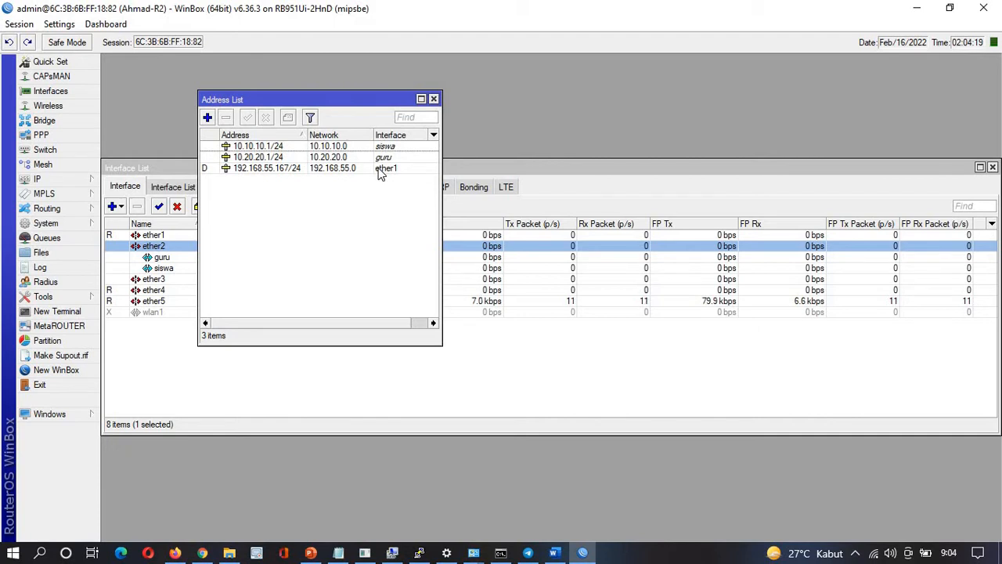
pyautogui.hotkey('alt', 'Tab')
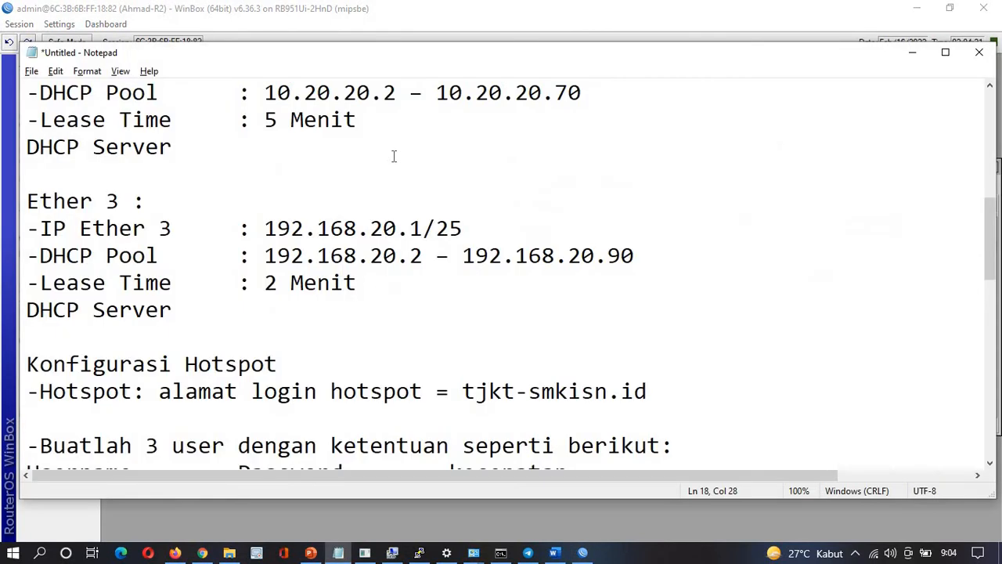
pyautogui.hotkey('alt', 'Tab')
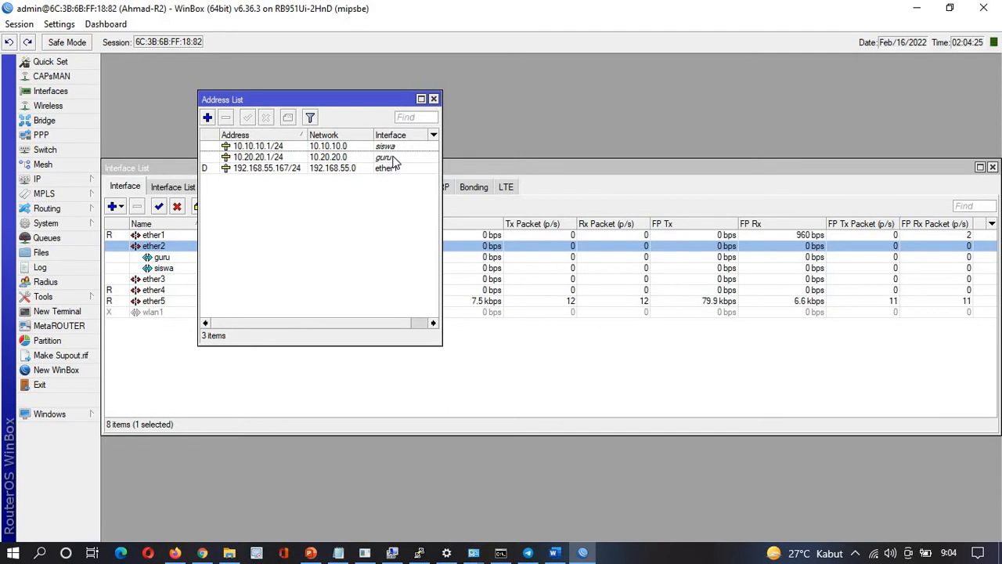
pyautogui.hotkey('alt', 'Tab')
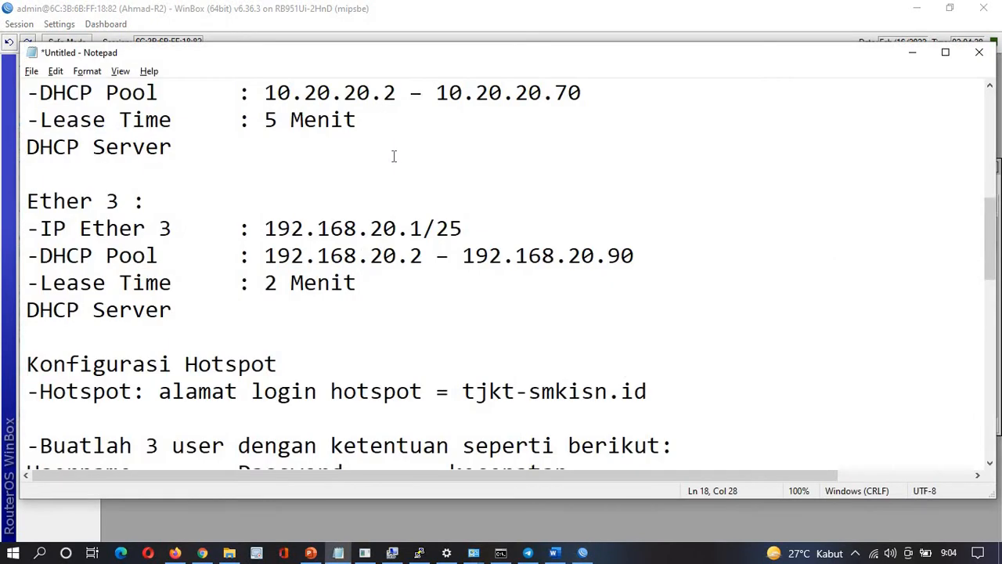
pyautogui.scroll(1, 394, 156)
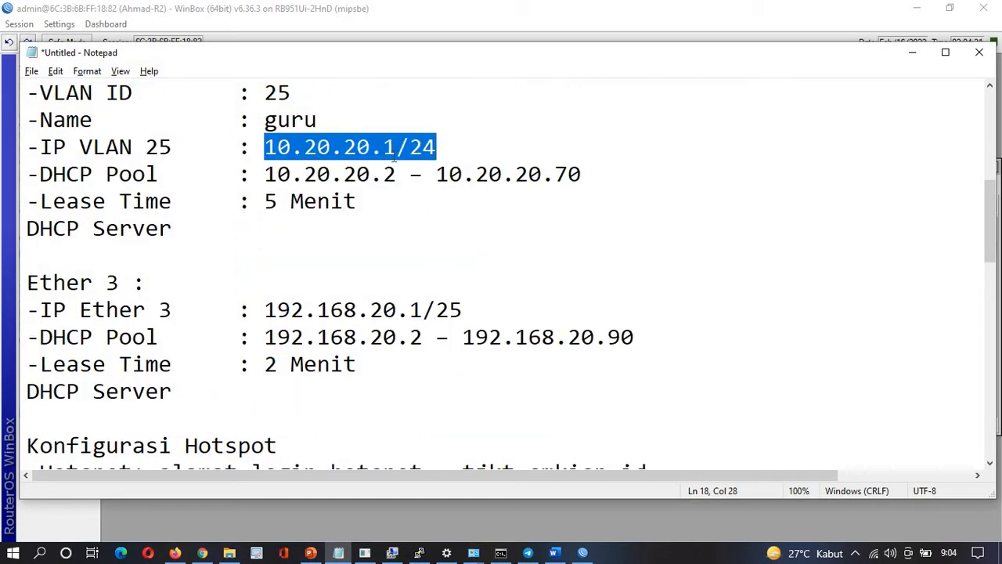
pyautogui.scroll(-3, 394, 156)
pyautogui.scroll(3, 392, 157)
pyautogui.moveTo(267, 309); pyautogui.dragTo(464, 309)
pyautogui.hotkey('ctrl', 'c')
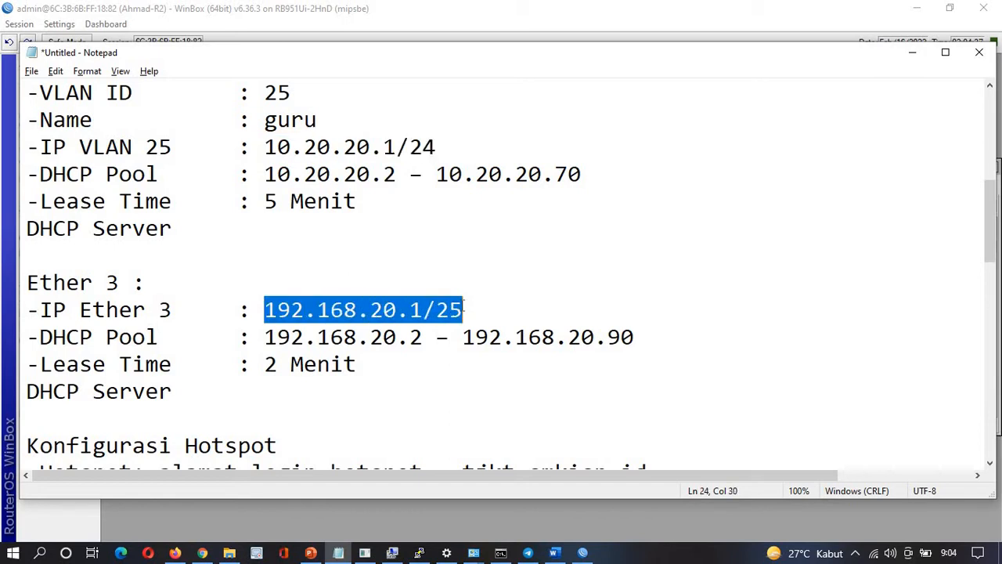
pyautogui.hotkey('alt', 'Tab')
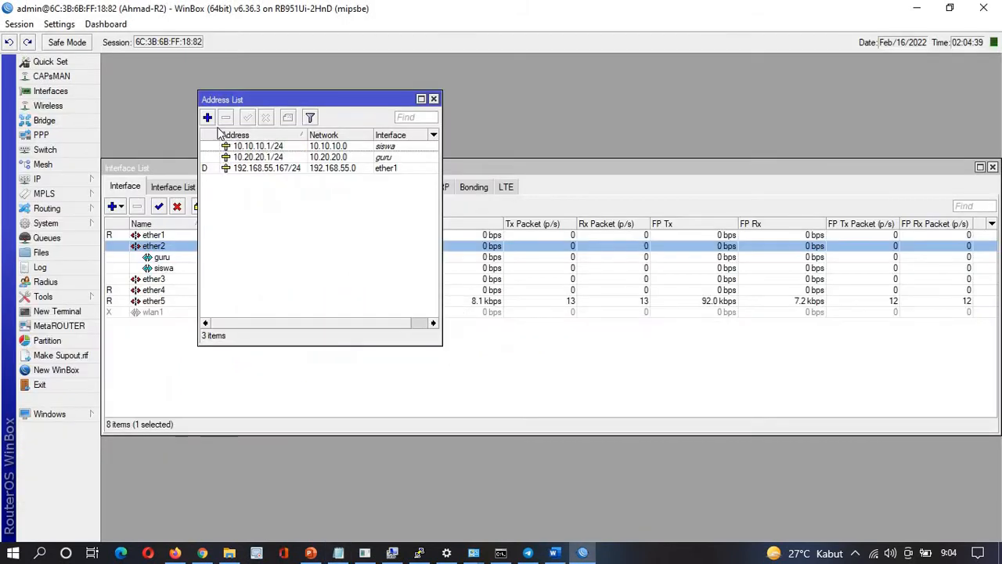
# Add address 192.168.20.1/25 on ether3
pyautogui.click(208, 118)
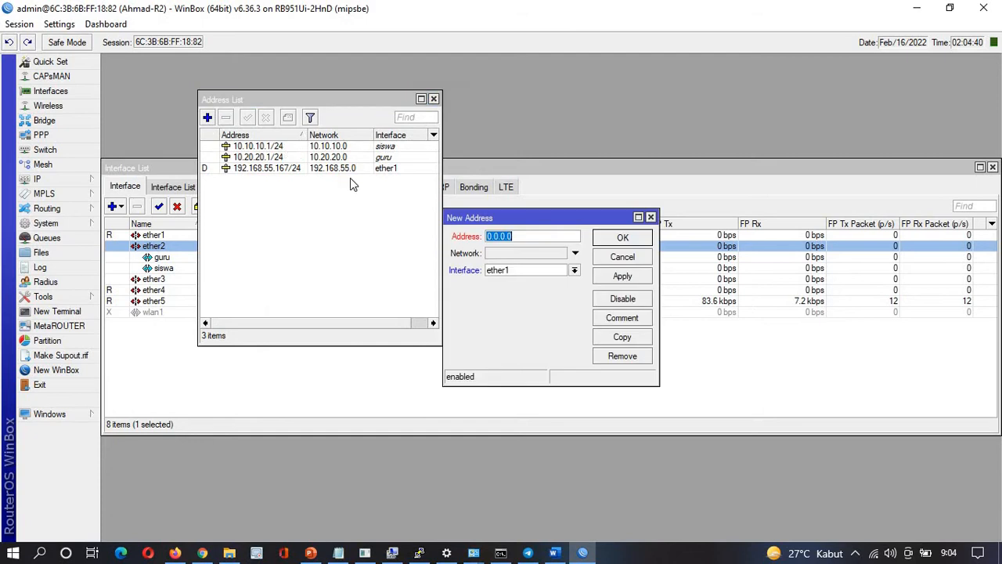
pyautogui.click(526, 271)
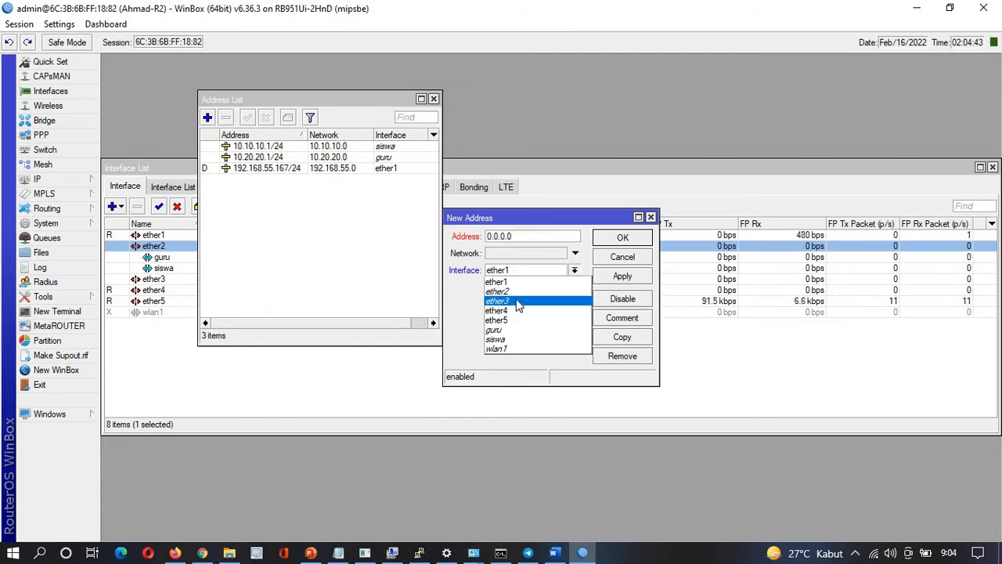
pyautogui.click(520, 301)
pyautogui.click(486, 235)
pyautogui.doubleClick(486, 236)
pyautogui.hotkey('ctrl', 'v')
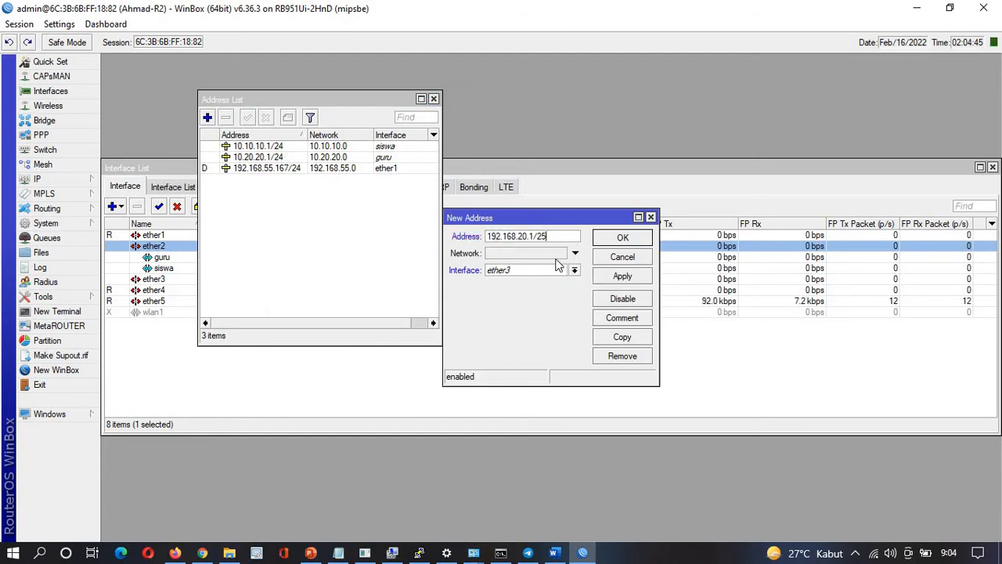
pyautogui.click(620, 278)
pyautogui.click(609, 238)
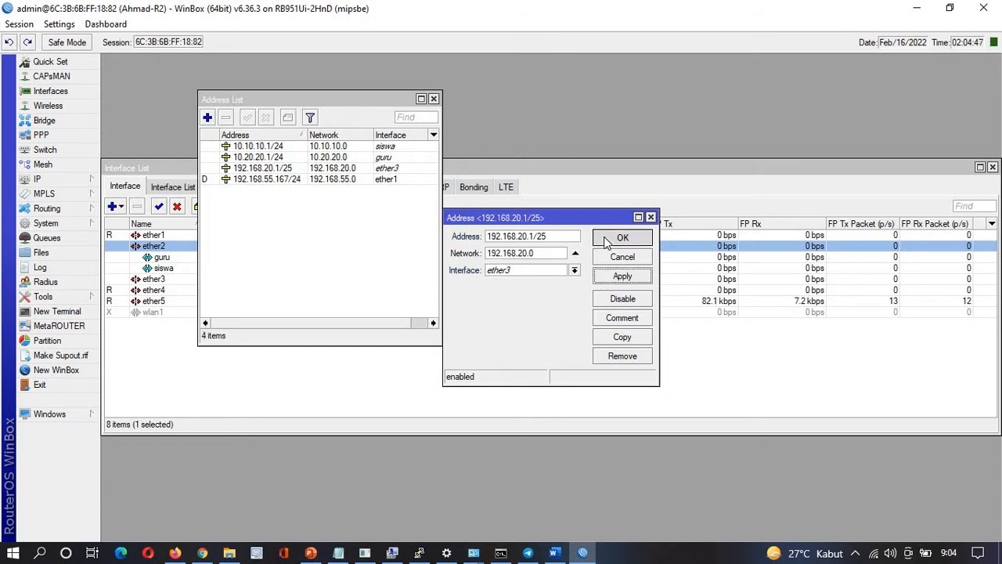
# Add address 172.16.5.16/30 on ether4, as listed in the notes
pyautogui.hotkey('alt', 'Tab')
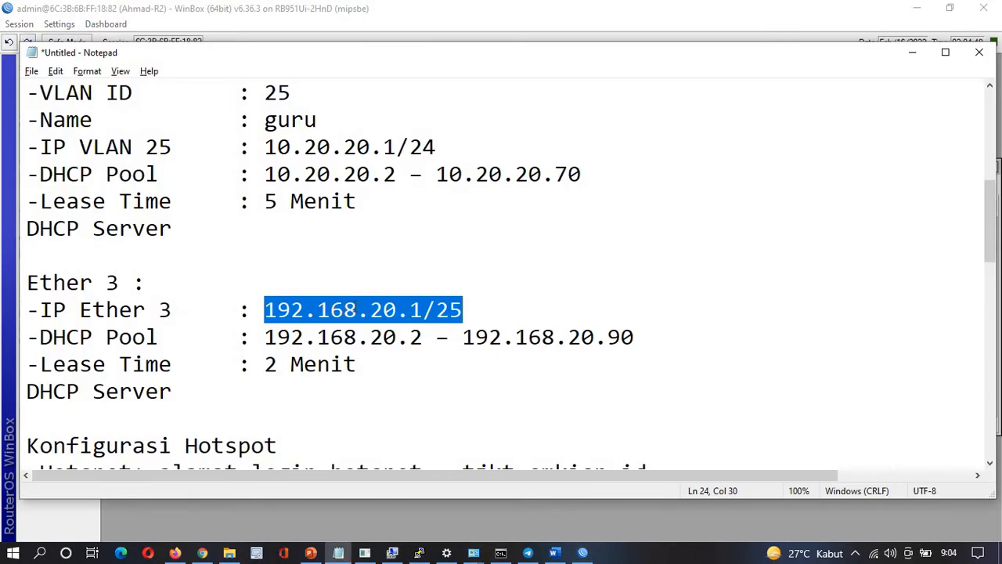
pyautogui.scroll(-6, 354, 307)
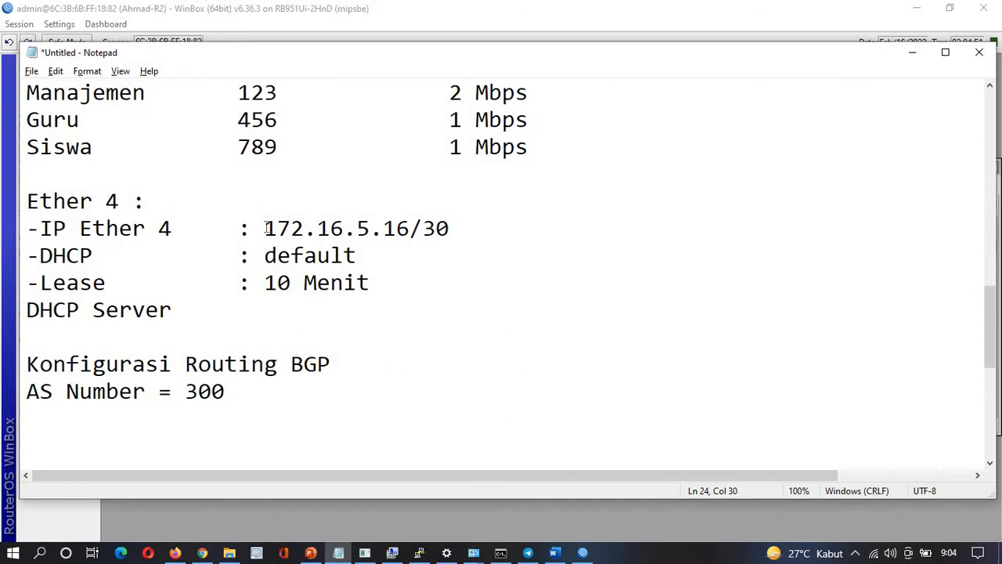
pyautogui.moveTo(267, 228); pyautogui.dragTo(451, 228)
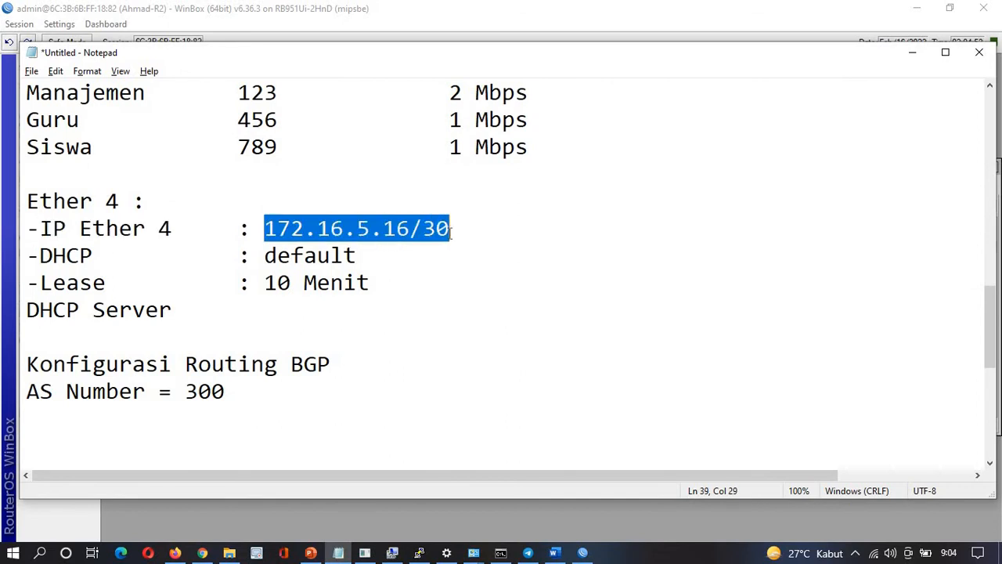
pyautogui.hotkey('alt', 'Tab')
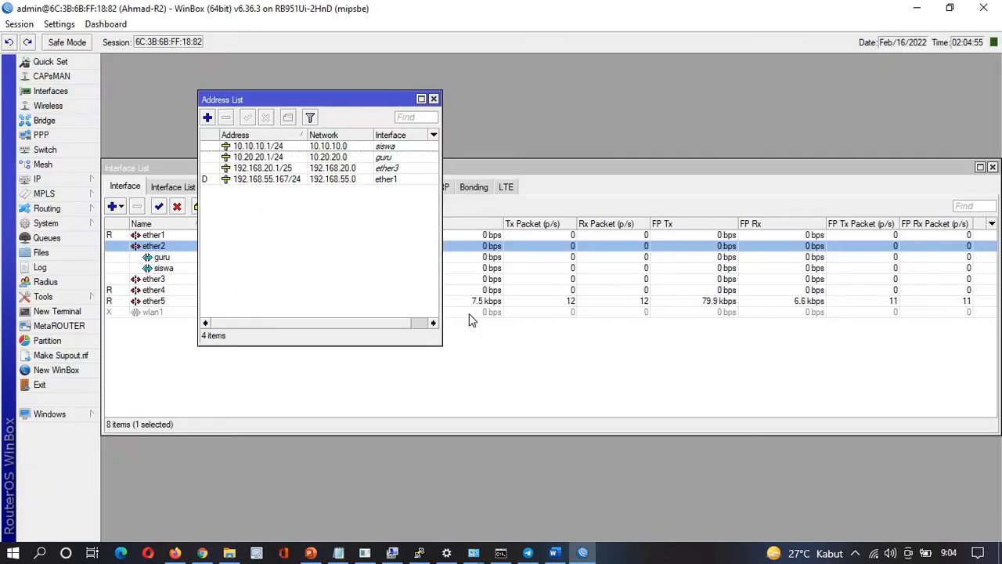
pyautogui.click(208, 118)
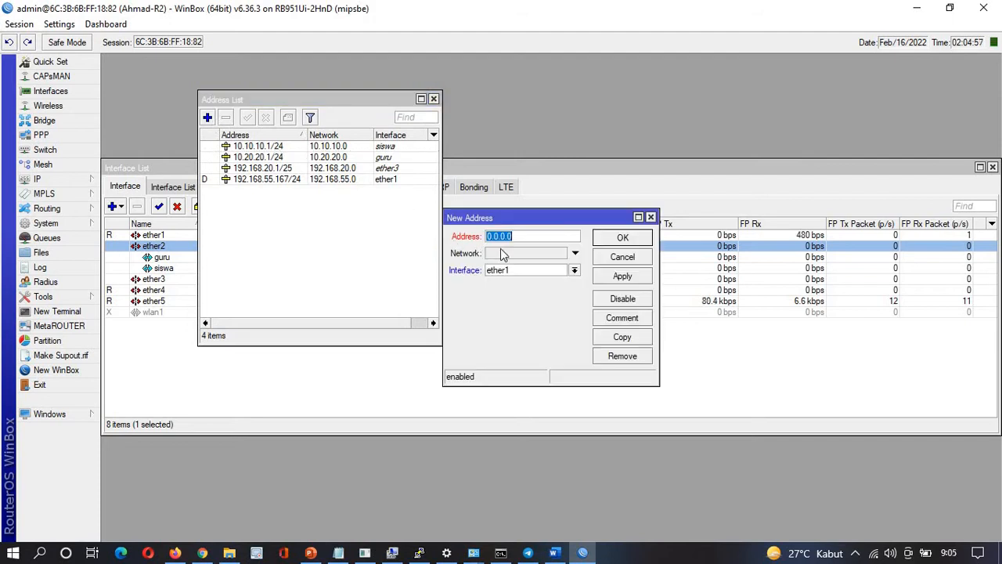
pyautogui.click(509, 271)
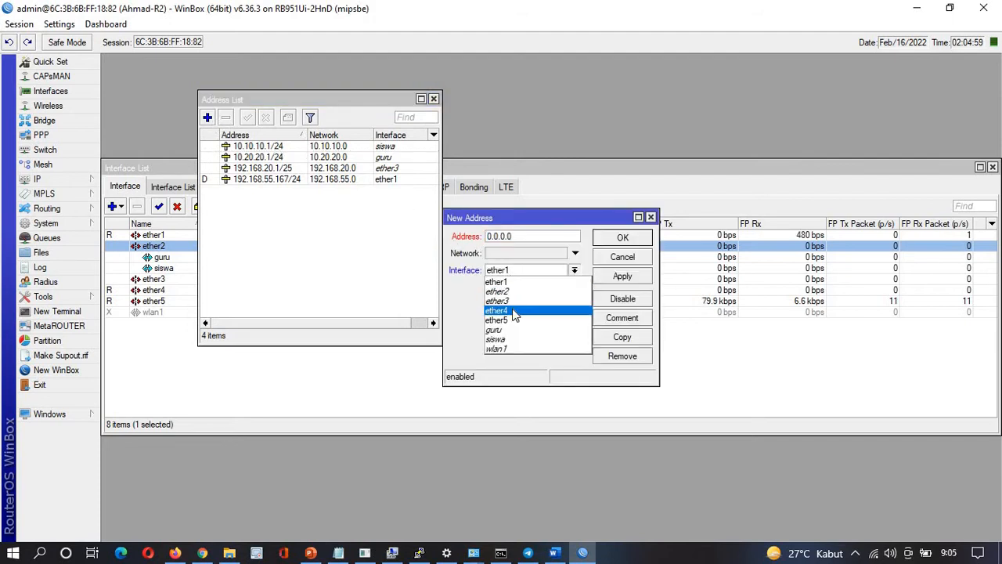
pyautogui.click(513, 310)
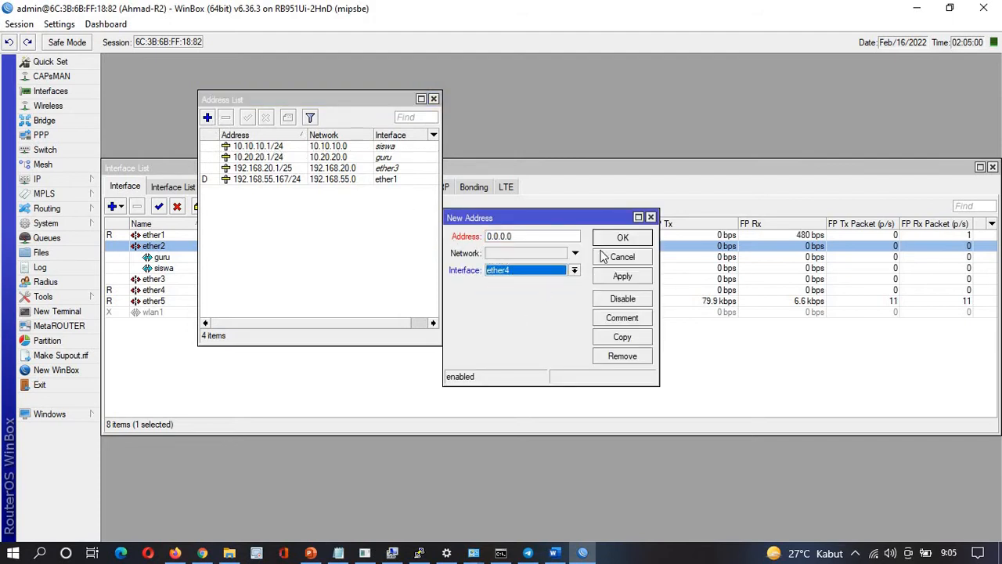
pyautogui.doubleClick(541, 234)
pyautogui.write('172.16.5.16/30')
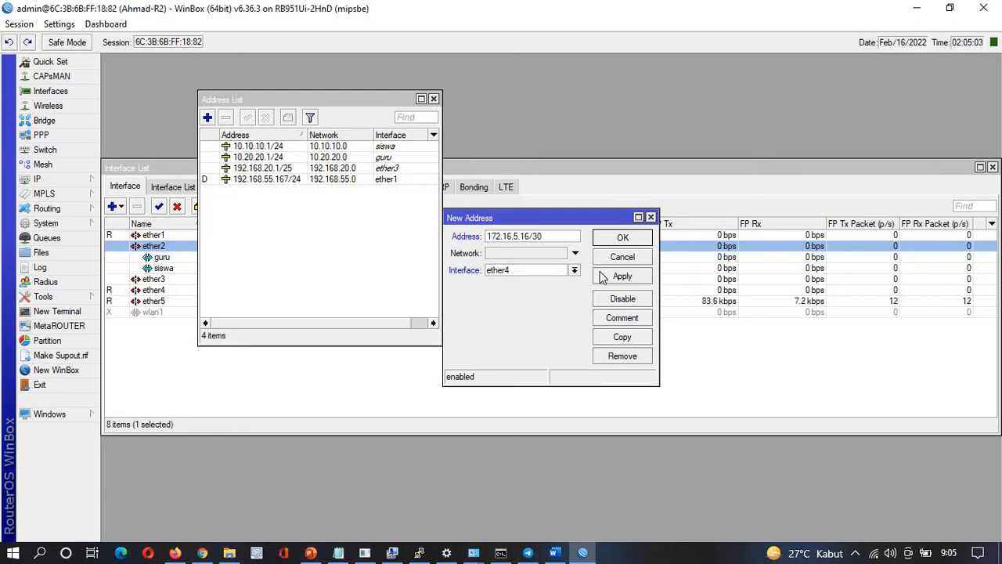
pyautogui.click(603, 276)
pyautogui.click(604, 238)
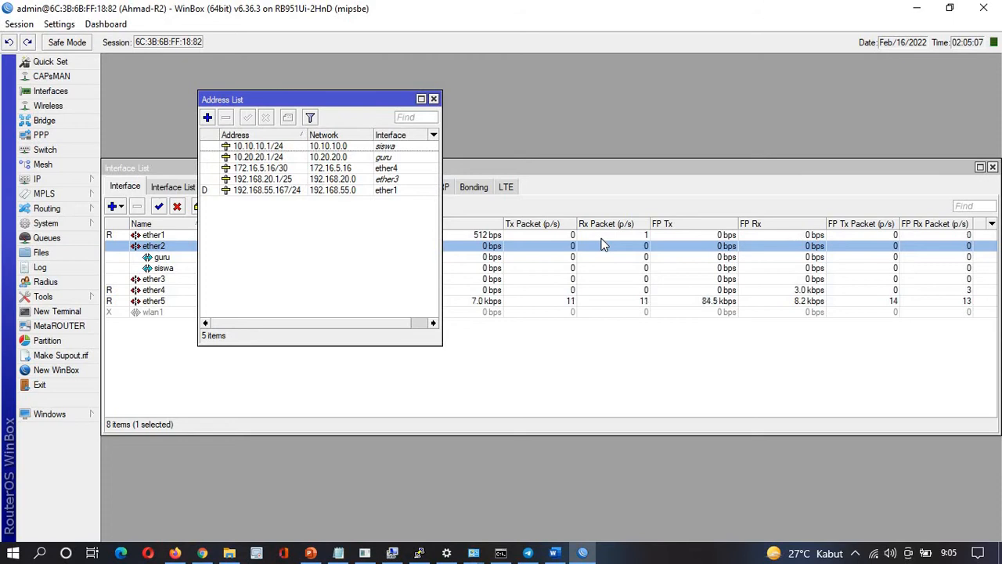
# Change the ether4 address entry from 172.16.5.16/30 to 172.16.5.17/30
pyautogui.click(278, 171)
pyautogui.doubleClick(278, 171)
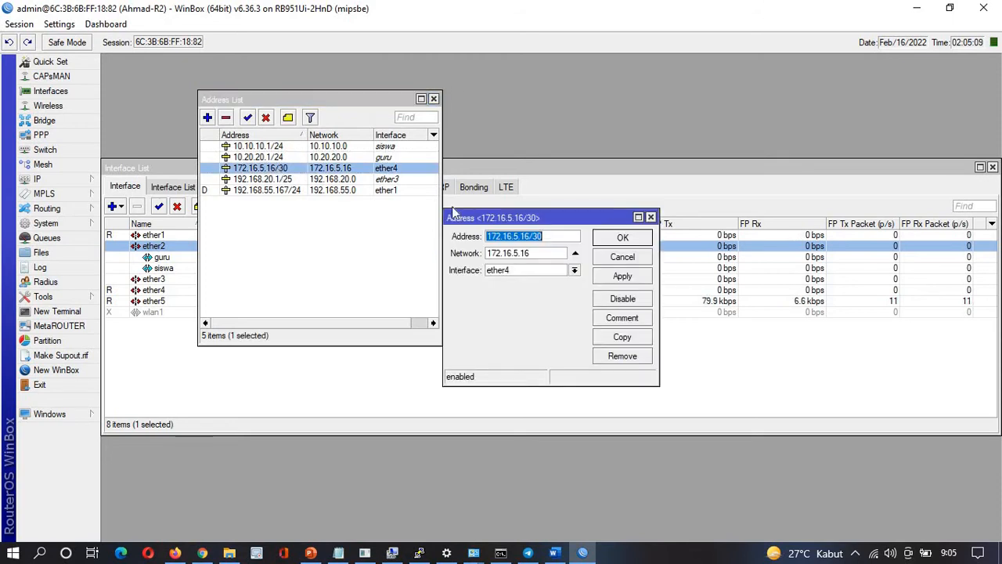
pyautogui.click(526, 235)
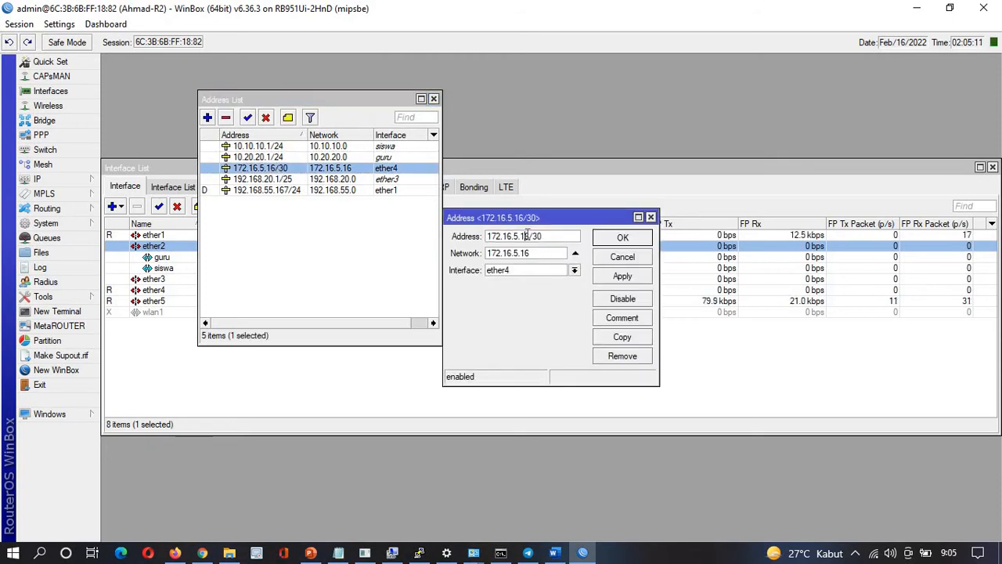
pyautogui.press('BackSpace')
pyautogui.write('7')
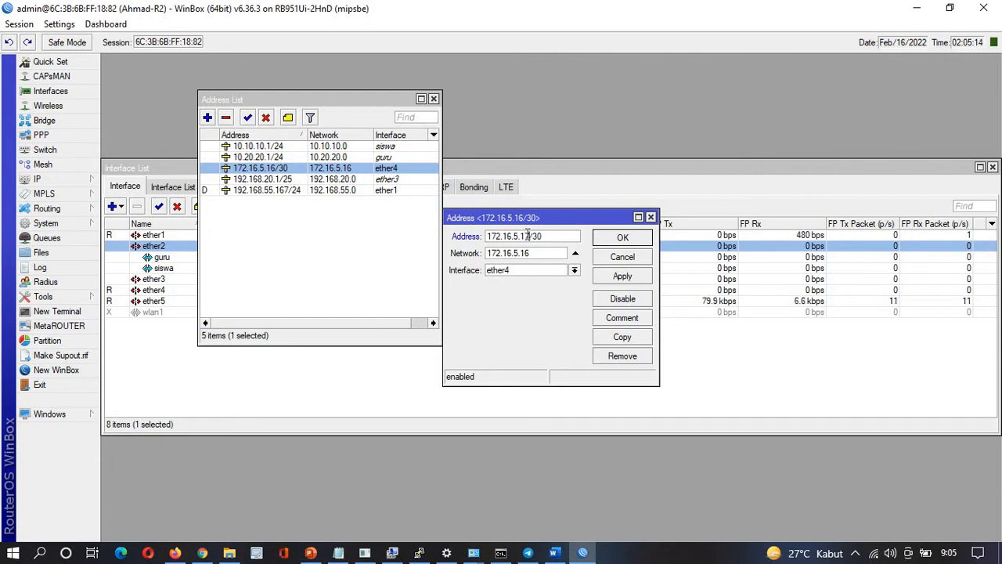
pyautogui.click(630, 277)
pyautogui.click(623, 235)
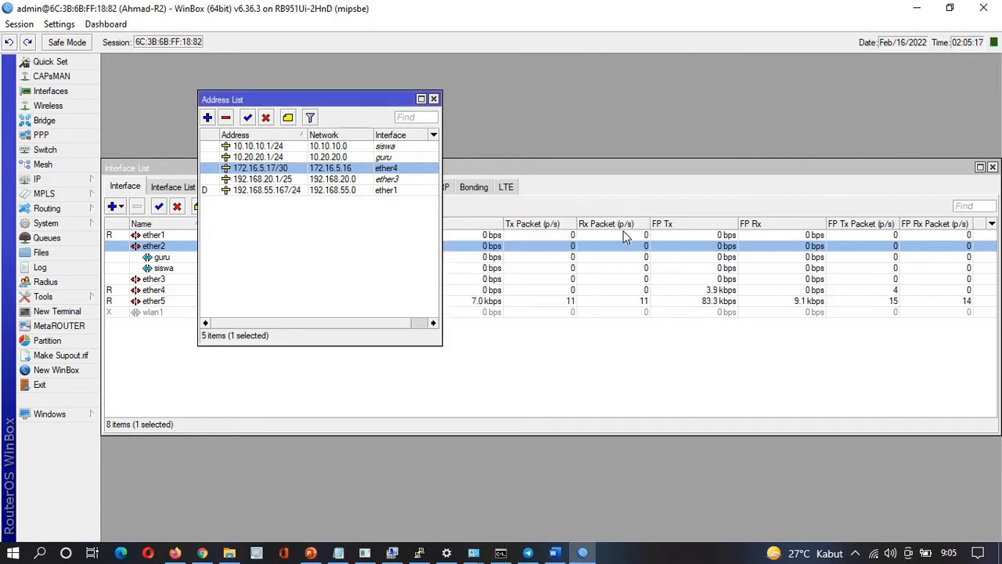
pyautogui.click(336, 233)
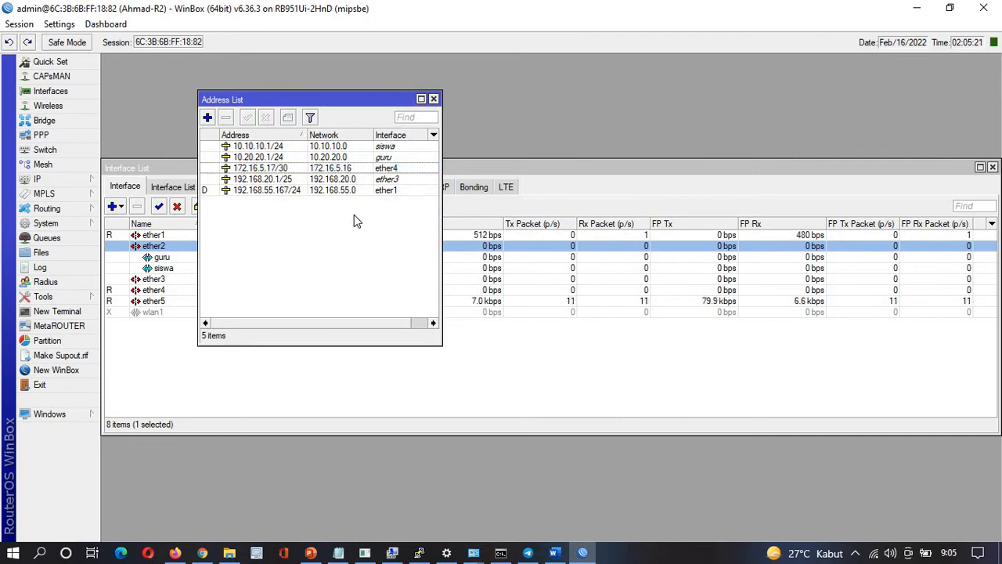
# Correct the Ether 4 address in the notes to 172.16.5.17/30
pyautogui.hotkey('alt', 'Tab')
pyautogui.click(402, 233)
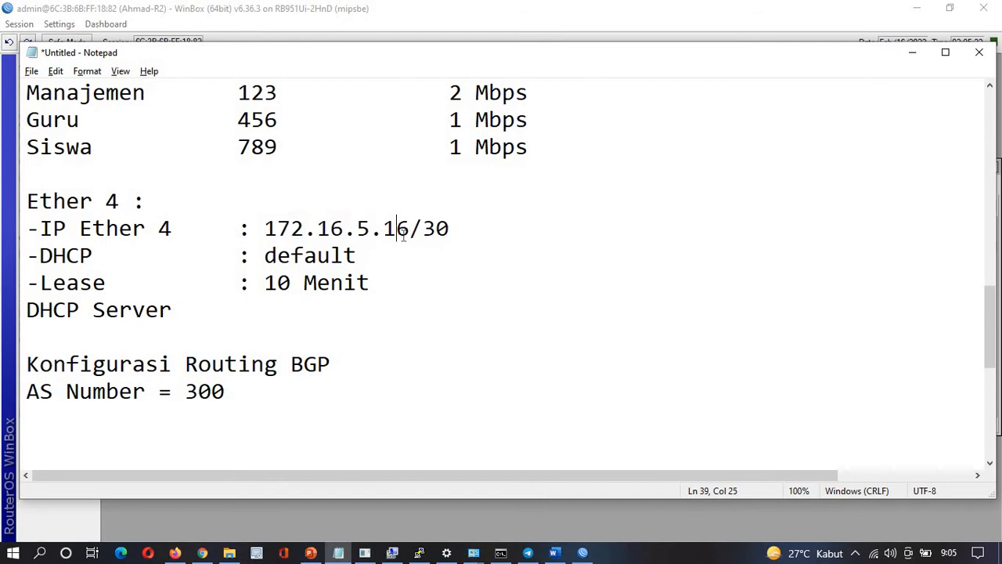
pyautogui.press('Delete')
pyautogui.write('7')
pyautogui.hotkey('alt', 'Tab')
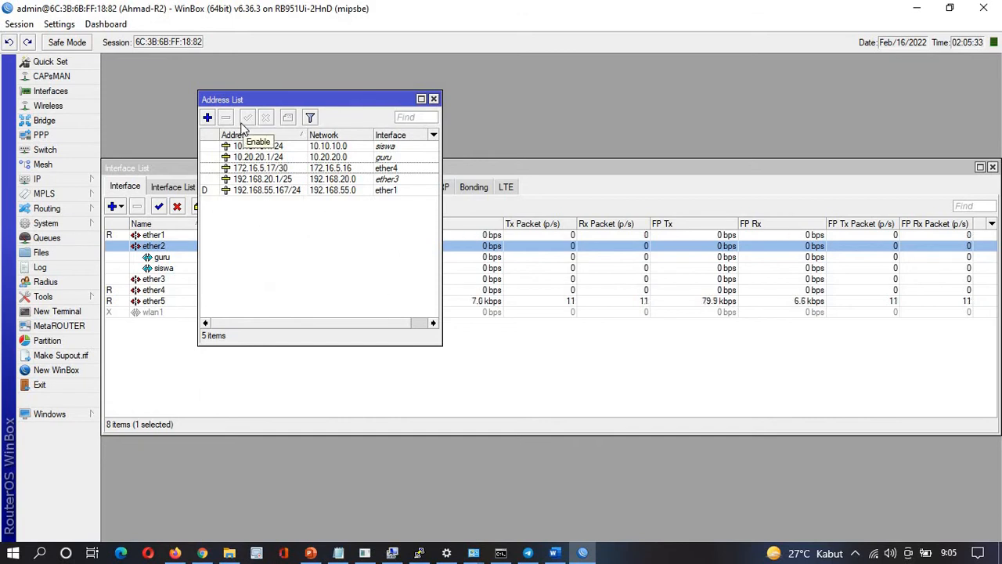
pyautogui.click(65, 181)
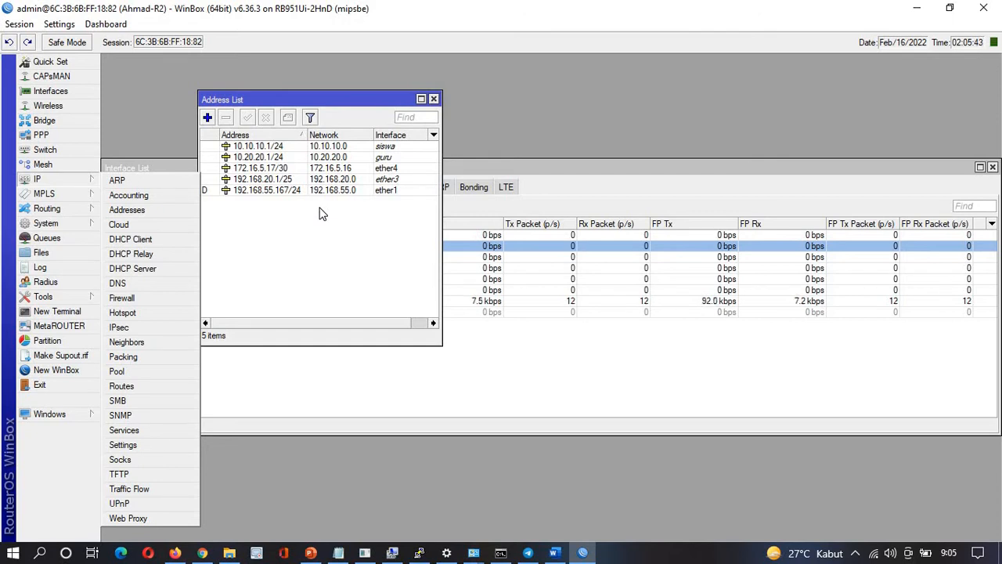
# Open Firewall and start a new NAT rule, browsing its tabs and enlarging the dialog
pyautogui.click(218, 201)
pyautogui.click(83, 180)
pyautogui.click(126, 298)
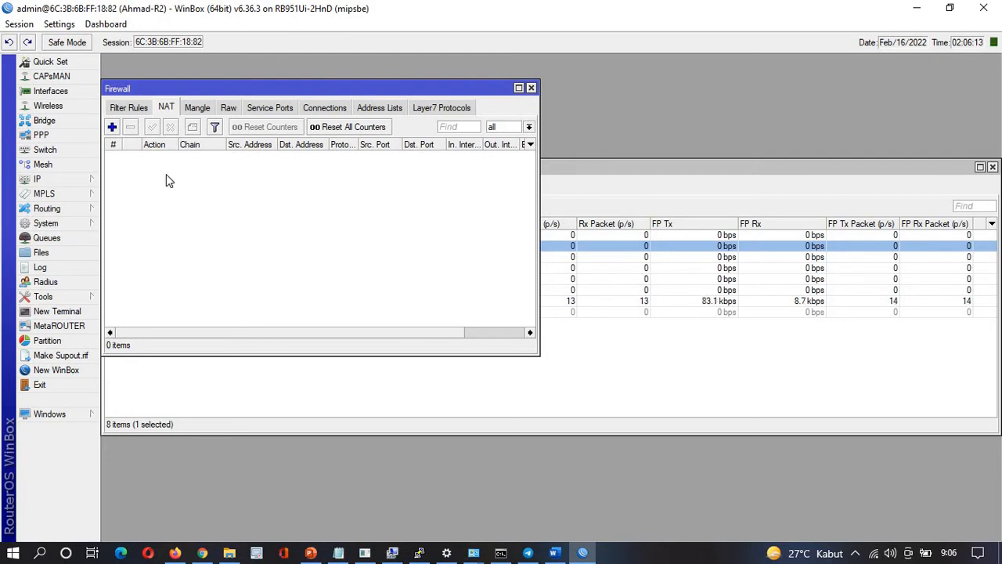
pyautogui.click(112, 128)
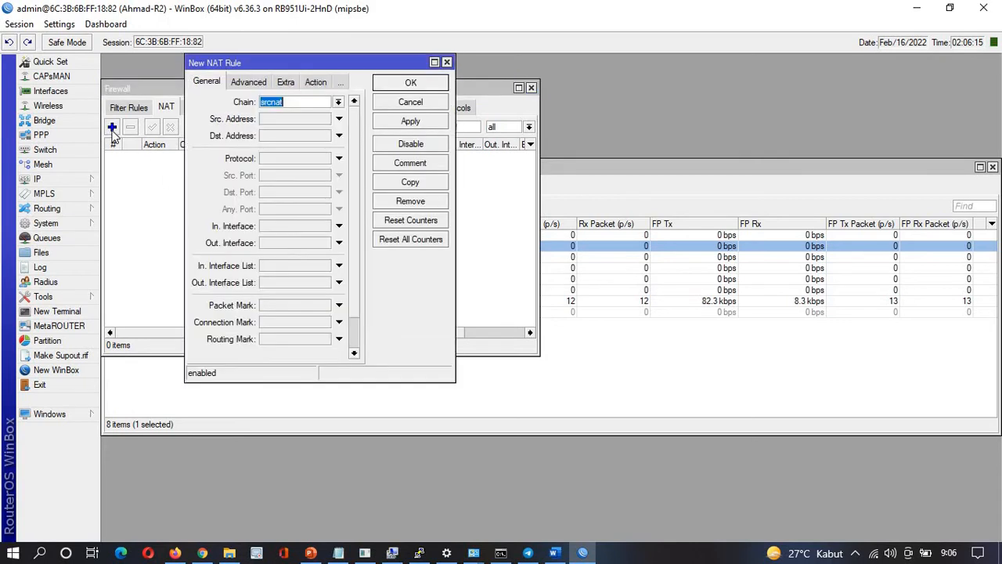
pyautogui.click(247, 82)
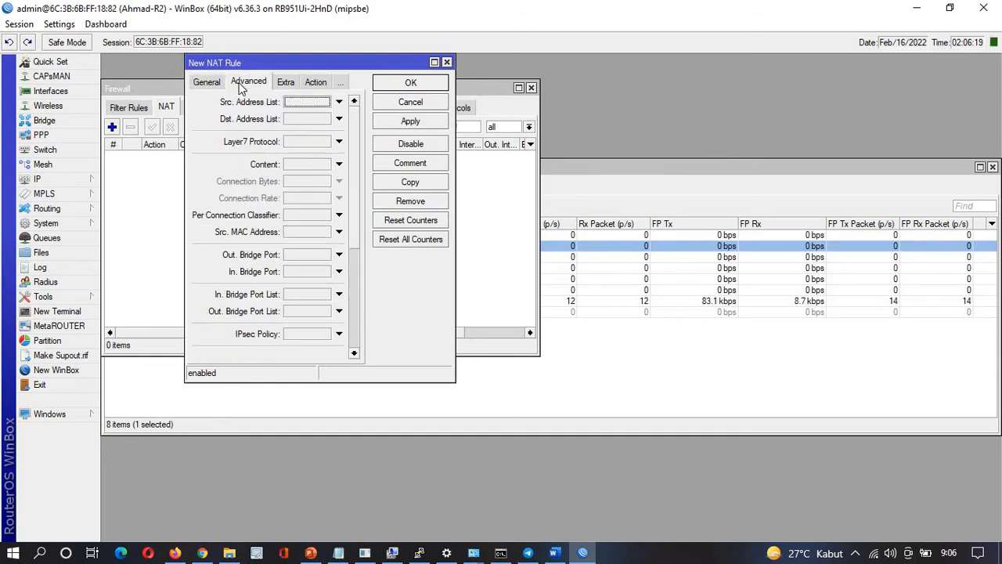
pyautogui.click(286, 83)
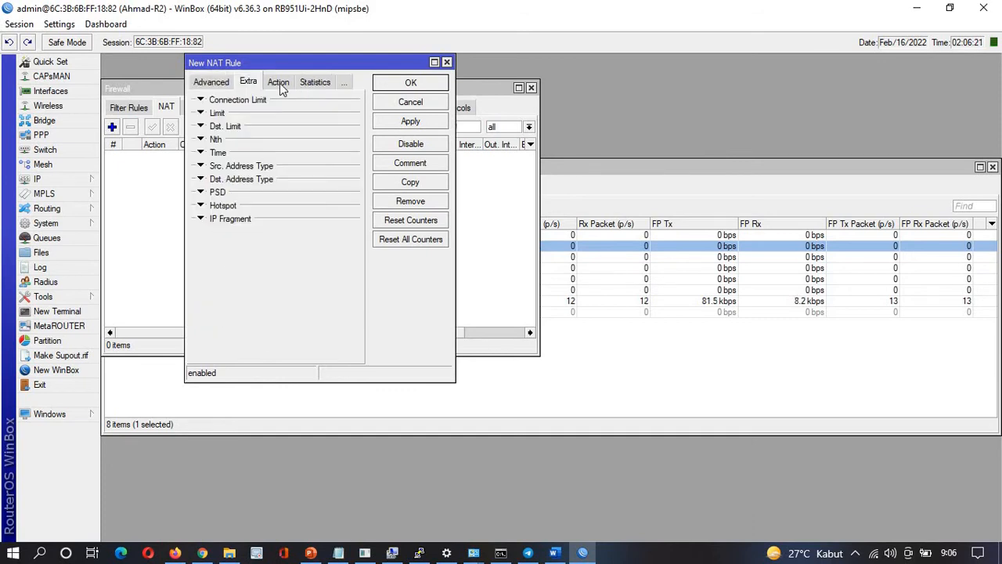
pyautogui.click(280, 83)
pyautogui.click(303, 83)
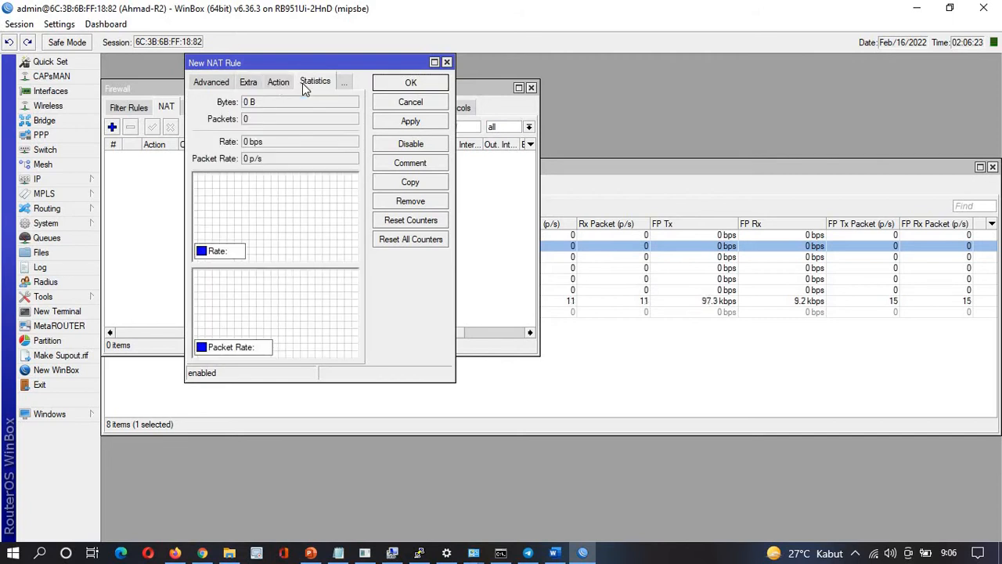
pyautogui.click(214, 83)
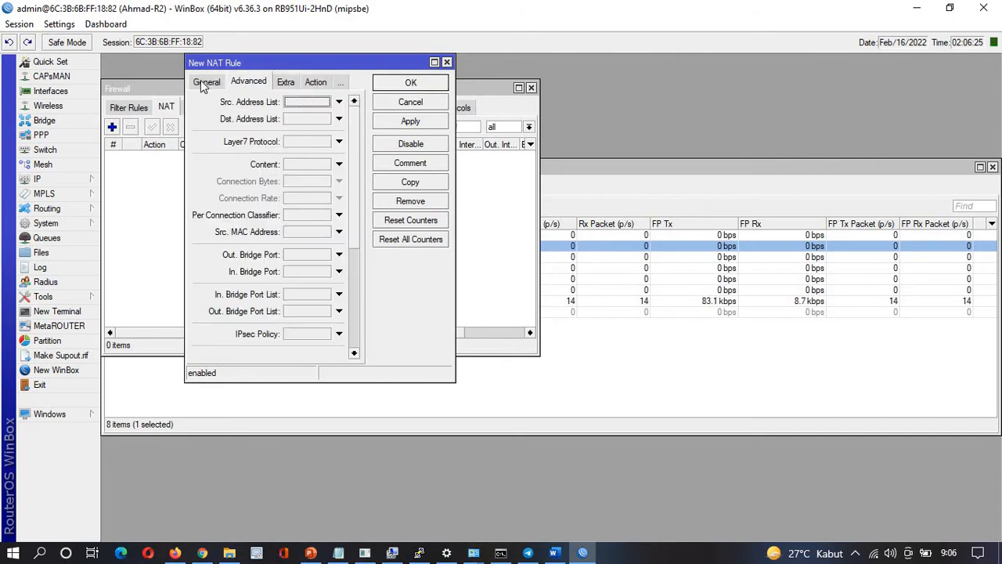
pyautogui.click(202, 83)
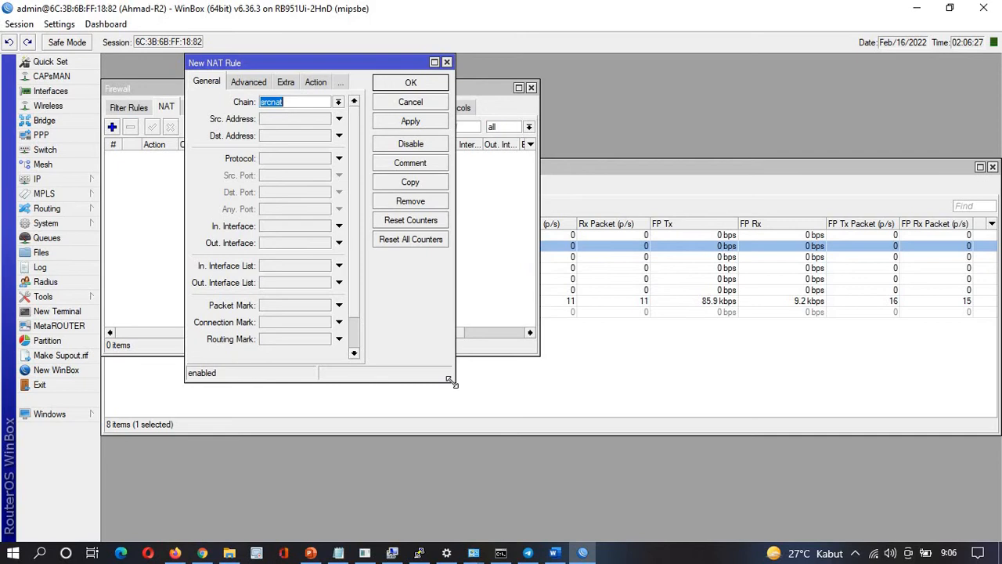
pyautogui.moveTo(452, 381); pyautogui.dragTo(720, 478)
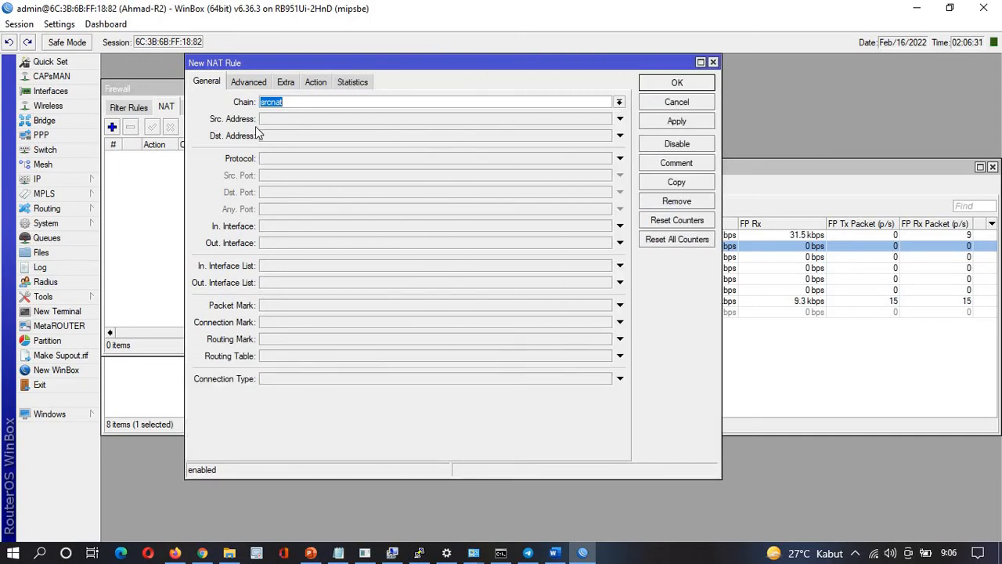
# Keep the rule's chain as srcnat and set Out. Interface to ether1
pyautogui.click(619, 102)
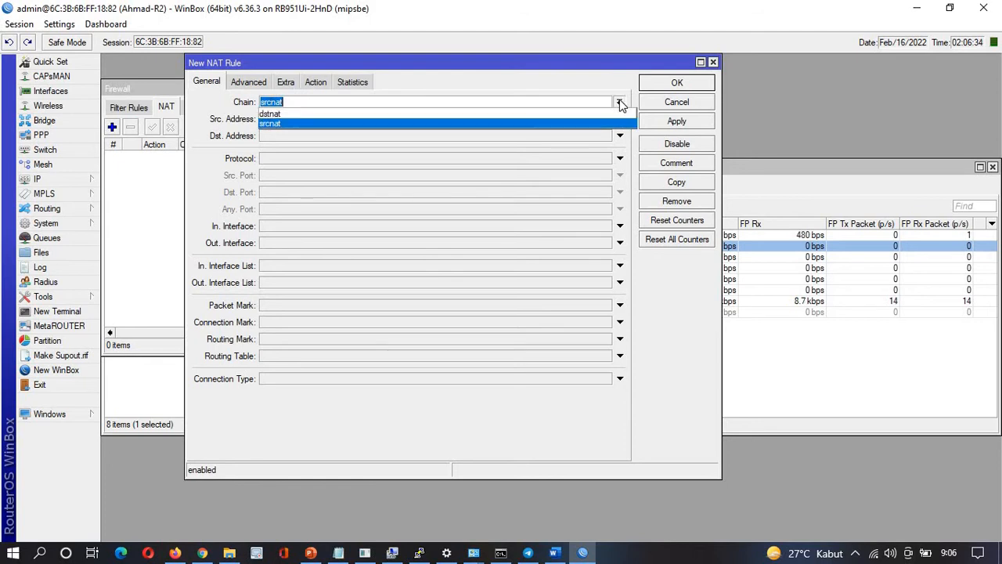
pyautogui.click(585, 123)
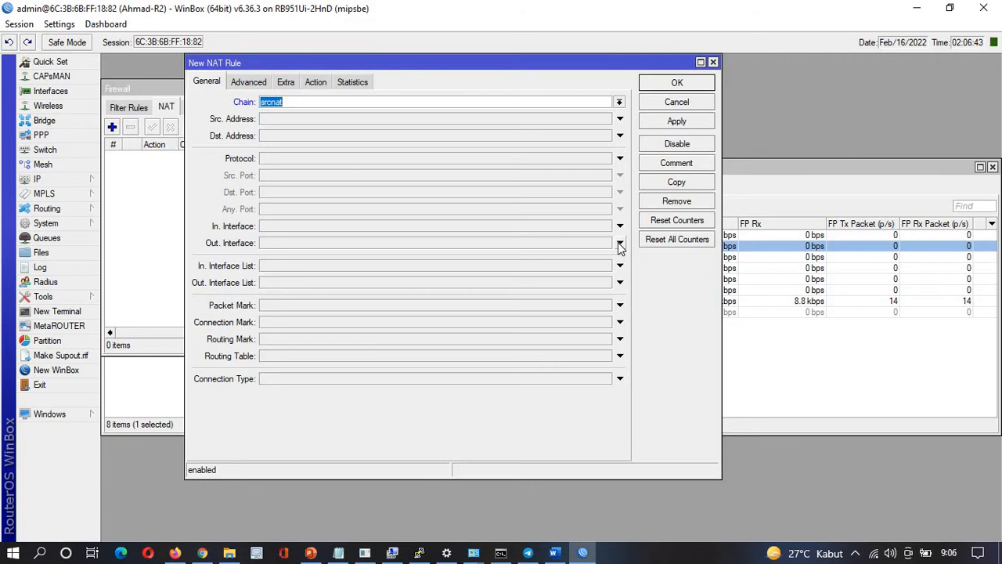
pyautogui.click(619, 246)
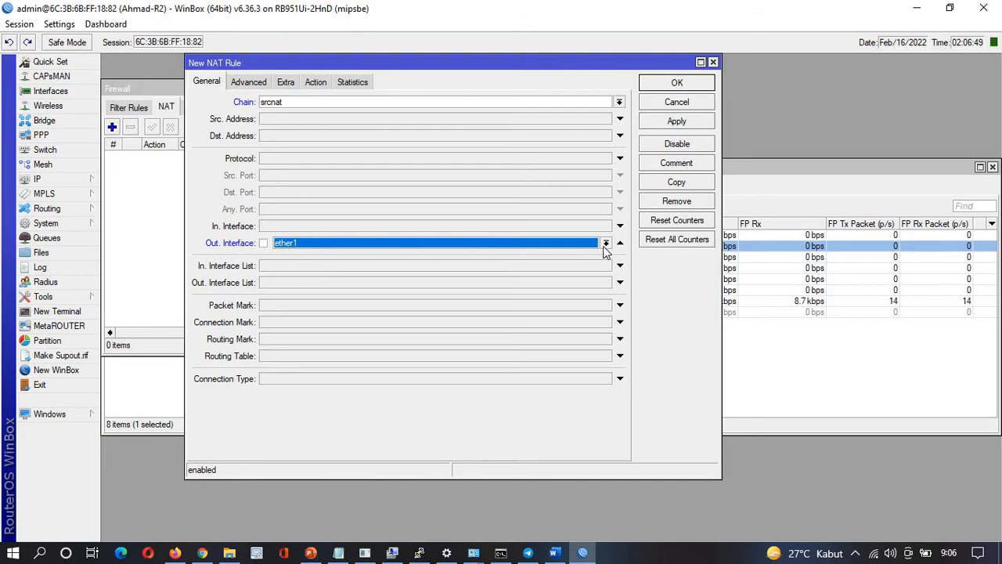
pyautogui.click(605, 244)
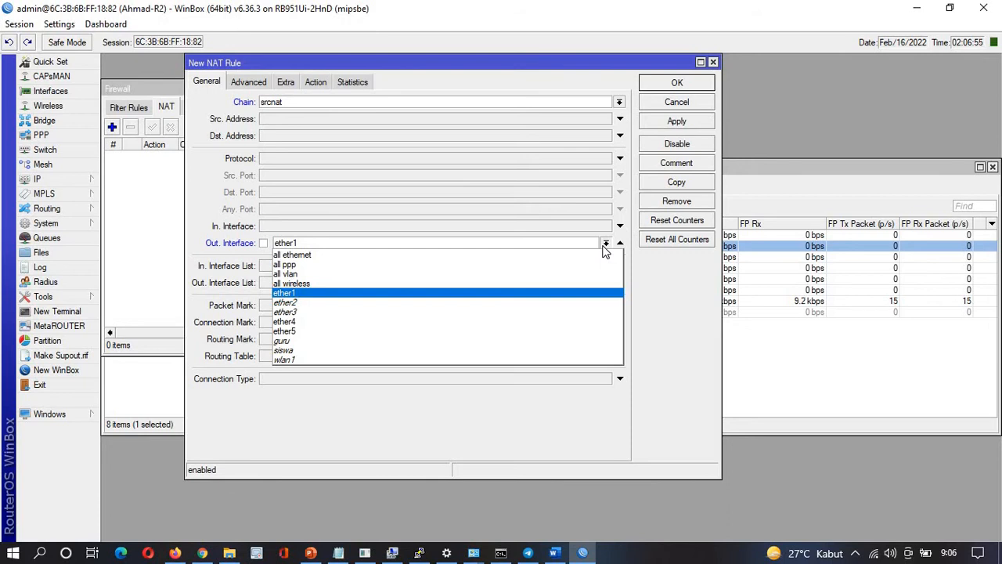
pyautogui.click(284, 293)
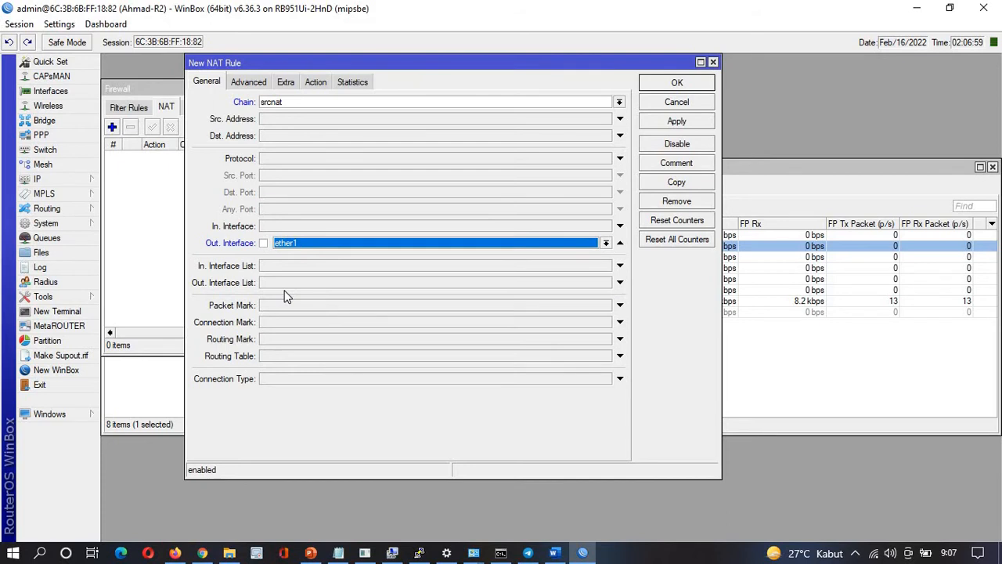
# Set the rule's action to masquerade and save the NAT rule
pyautogui.click(316, 81)
pyautogui.click(323, 101)
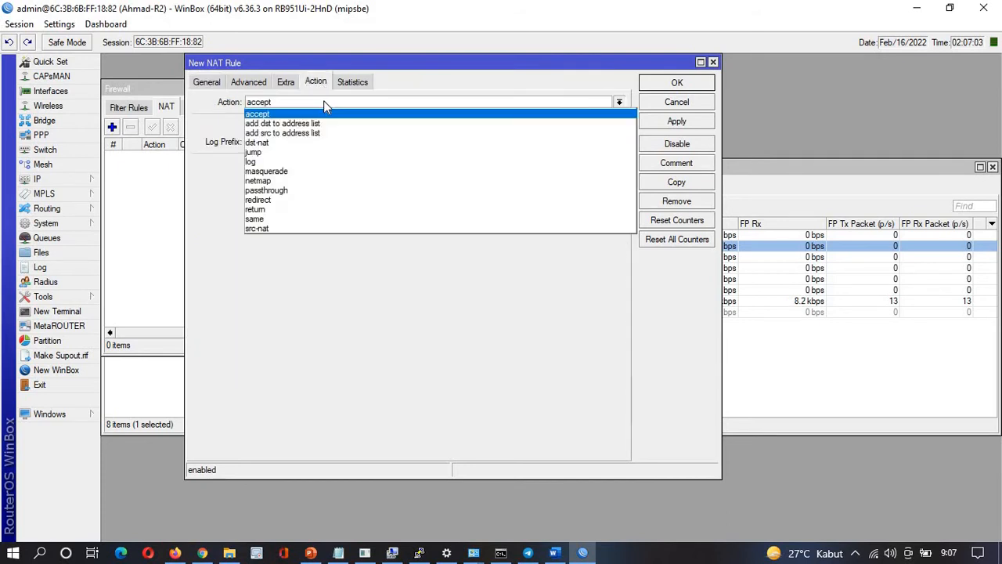
pyautogui.click(291, 171)
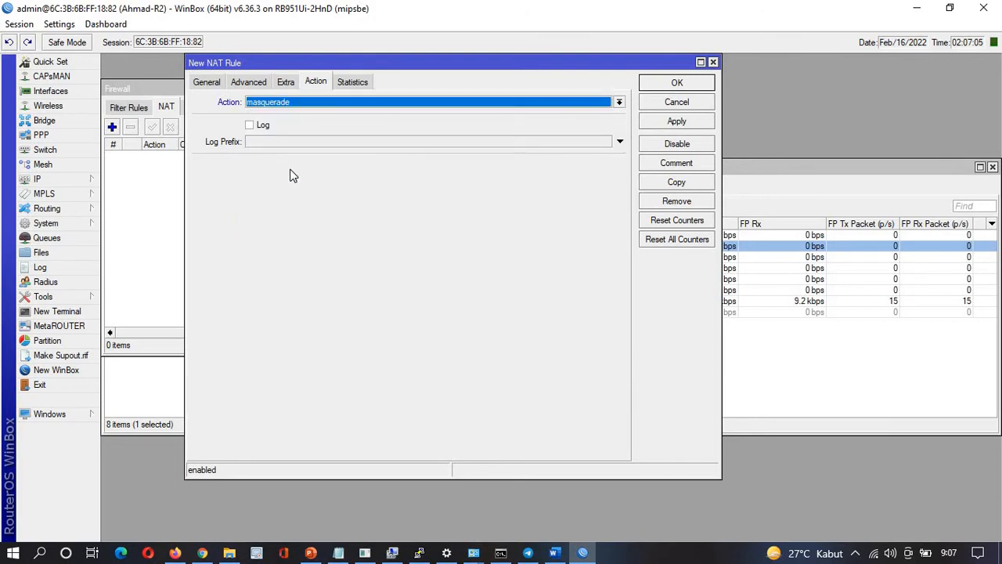
pyautogui.click(206, 84)
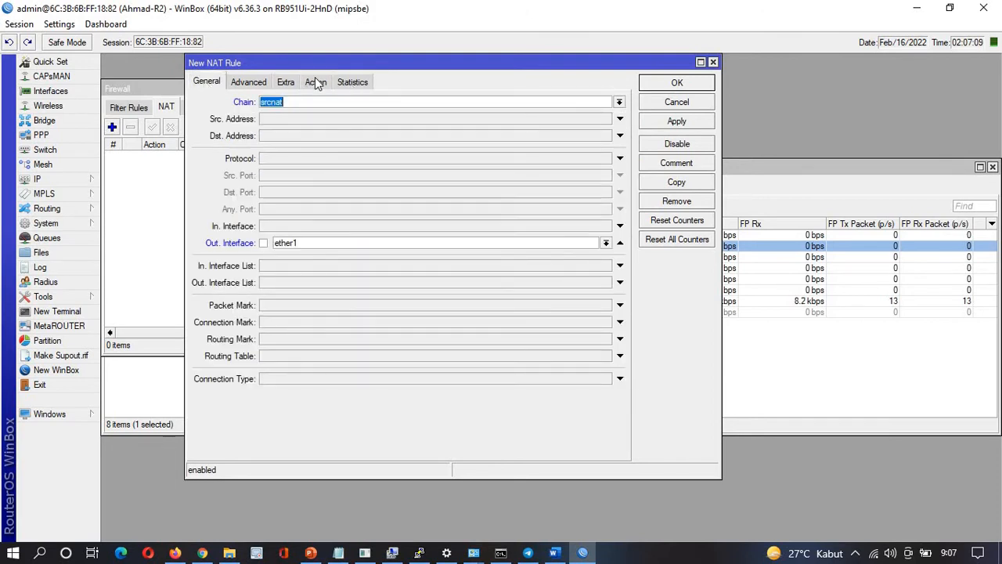
pyautogui.click(317, 83)
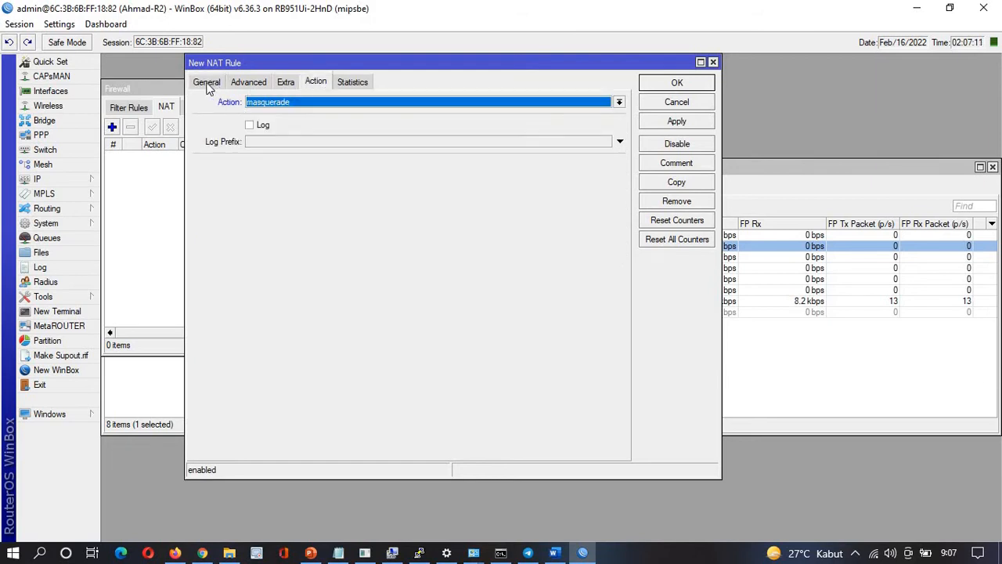
pyautogui.click(207, 86)
pyautogui.click(314, 82)
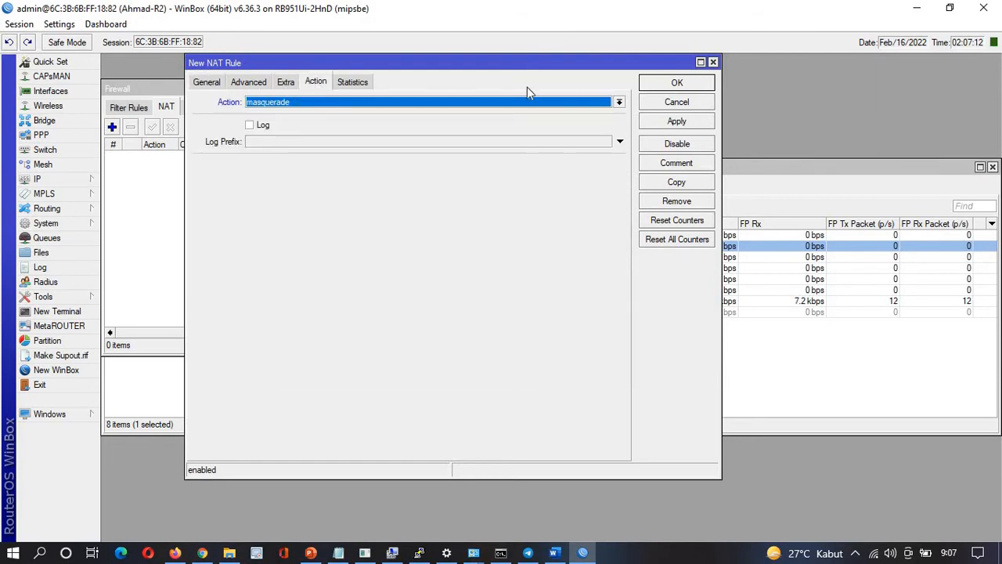
pyautogui.click(673, 127)
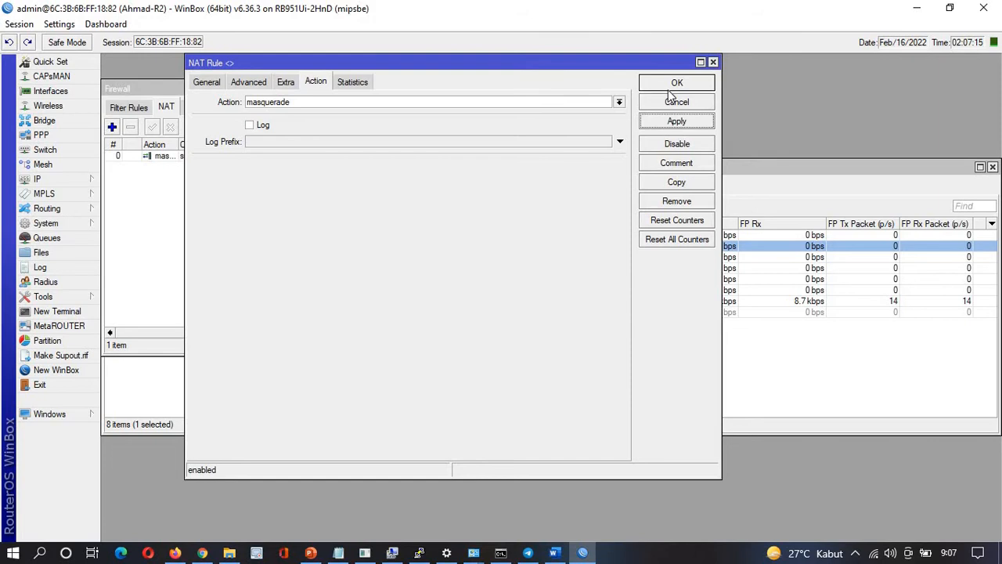
pyautogui.click(670, 88)
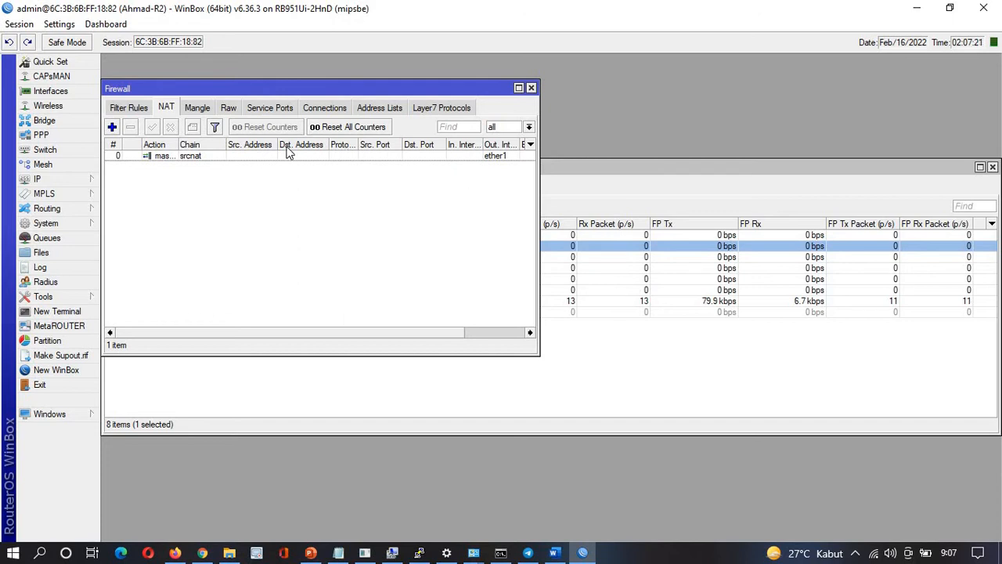
pyautogui.click(617, 337)
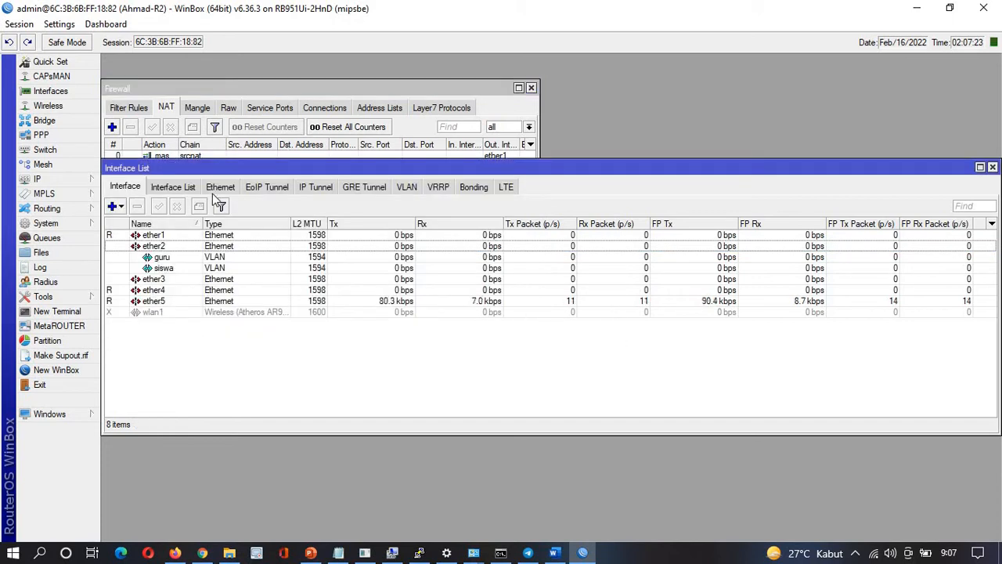
pyautogui.click(188, 87)
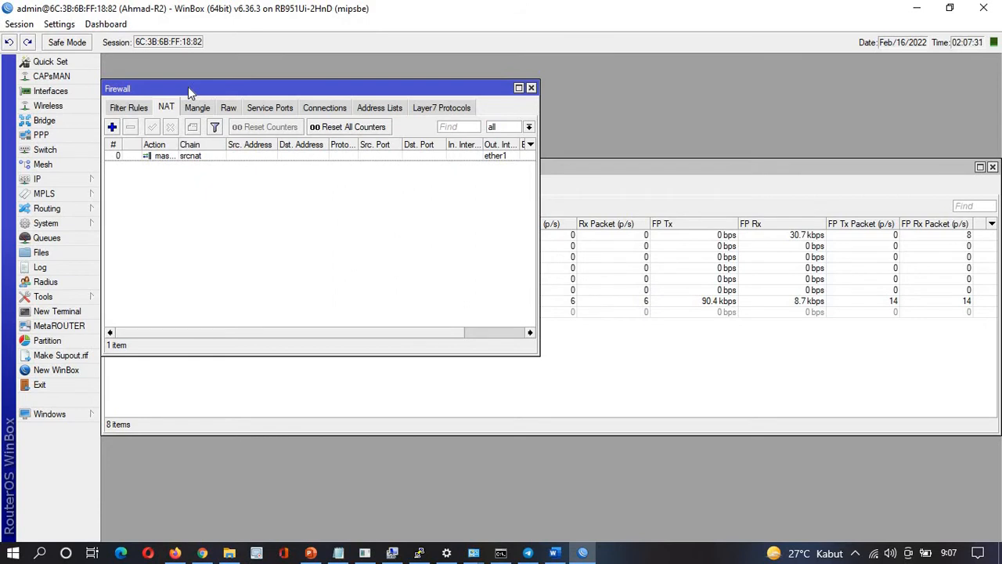
pyautogui.click(340, 552)
pyautogui.scroll(2, 61, 228)
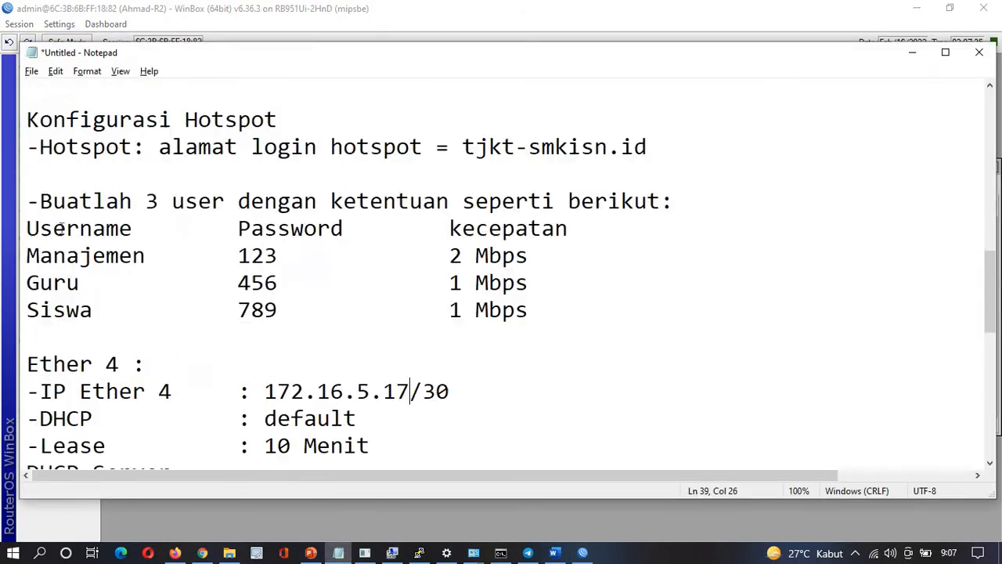
pyautogui.scroll(8, 62, 228)
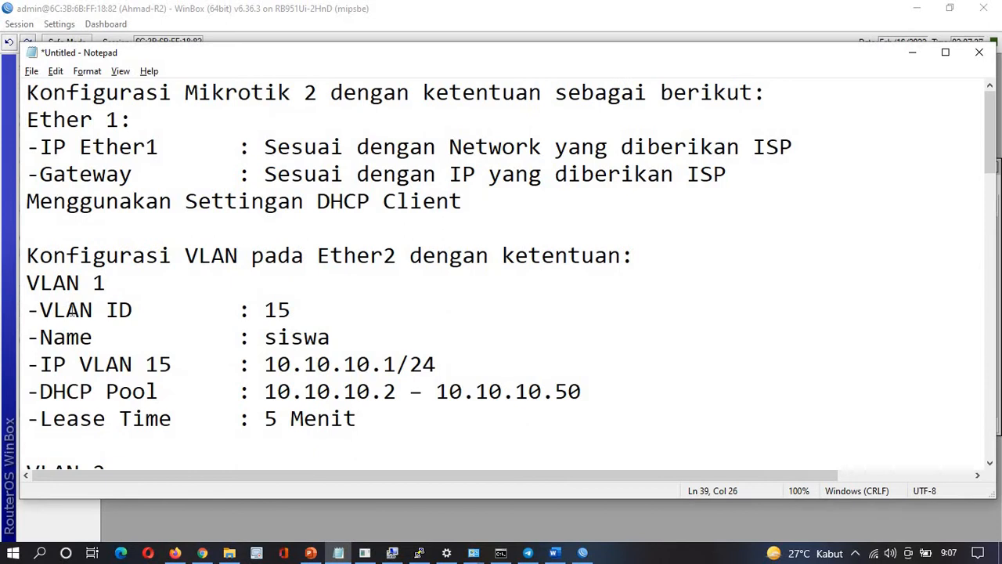
pyautogui.scroll(-2, 70, 310)
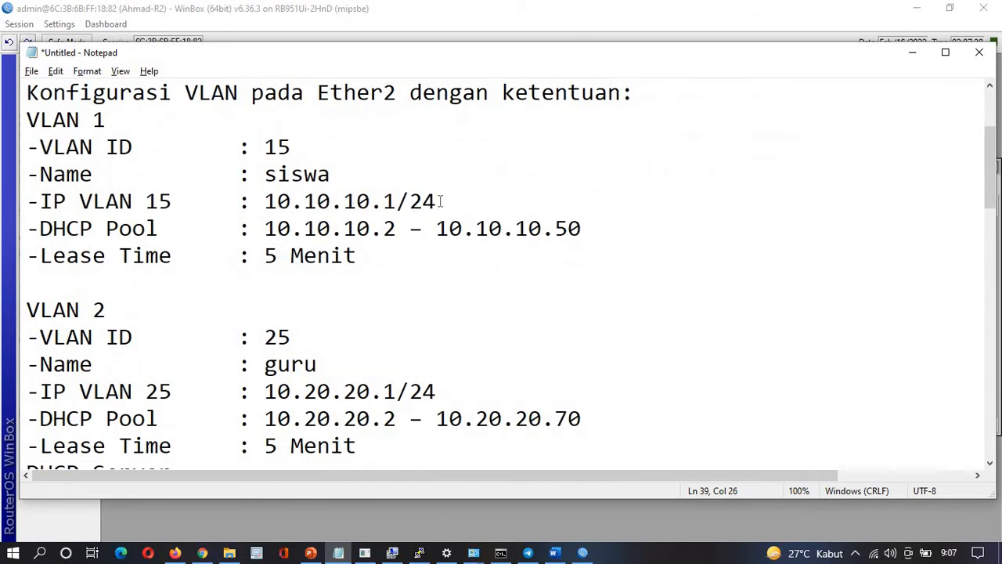
pyautogui.moveTo(438, 201); pyautogui.dragTo(266, 202)
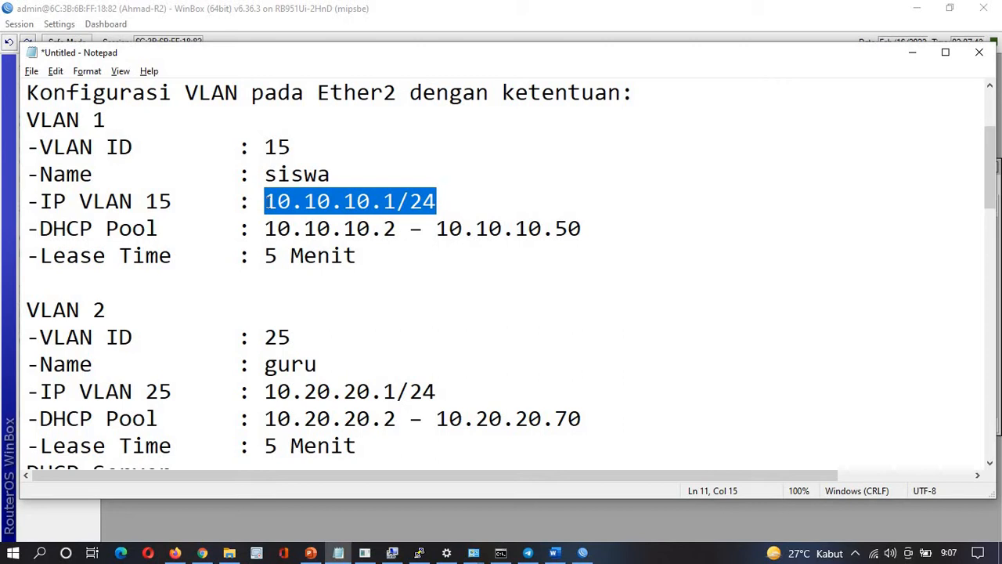
pyautogui.click(40, 228)
pyautogui.moveTo(40, 227); pyautogui.dragTo(138, 227)
pyautogui.moveTo(221, 232); pyautogui.dragTo(218, 196)
pyautogui.click(217, 195)
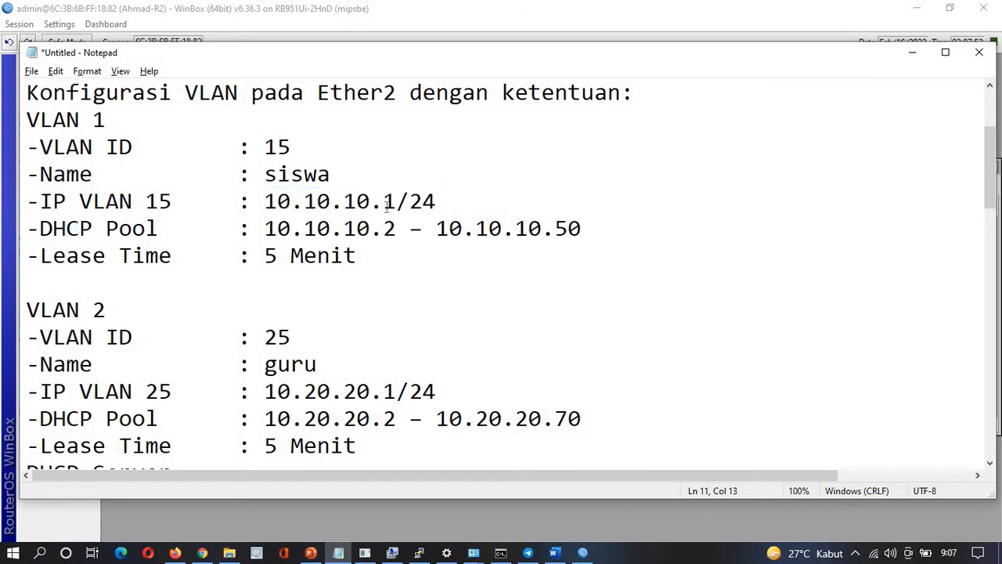
pyautogui.moveTo(443, 201); pyautogui.dragTo(45, 202)
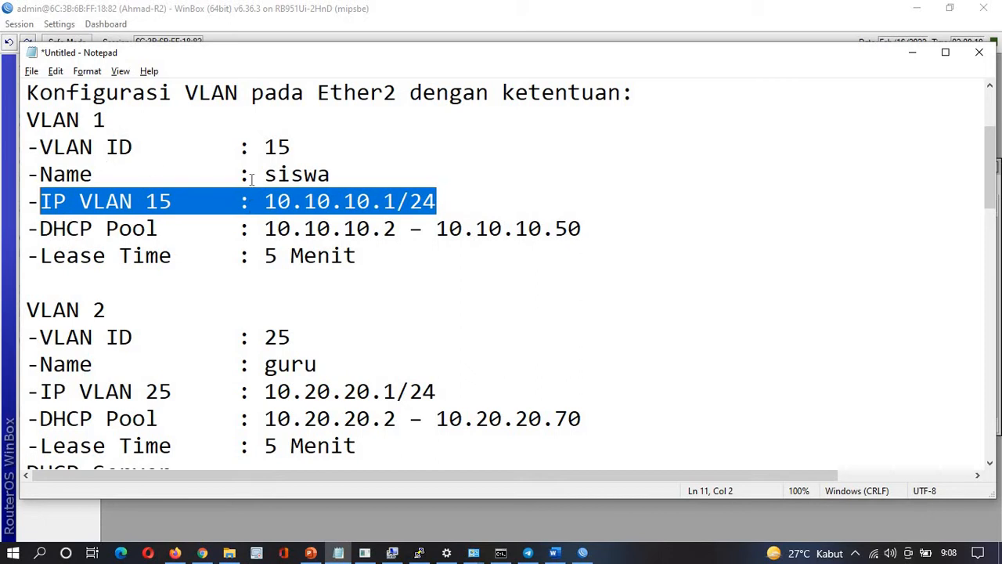
pyautogui.scroll(-8, 252, 179)
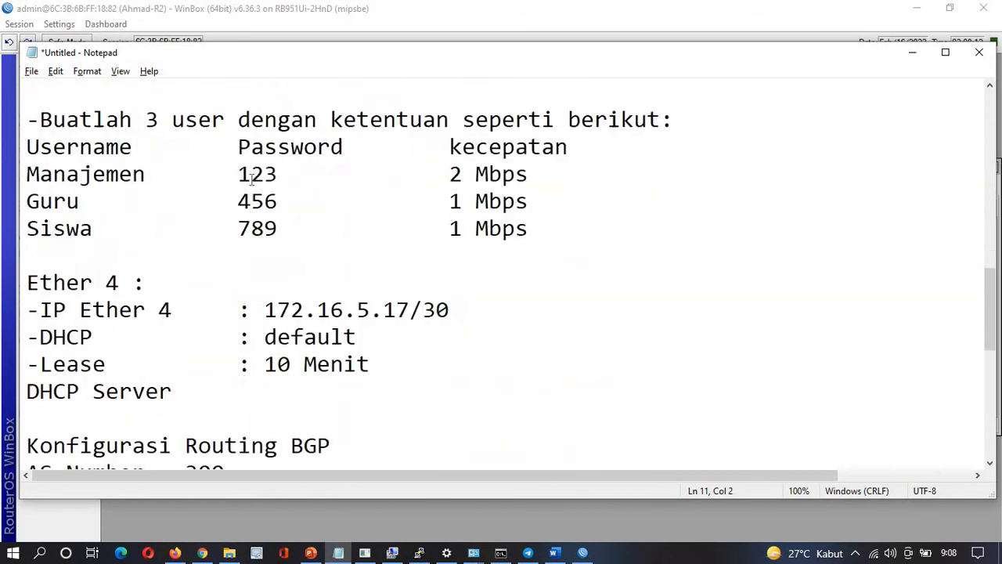
pyautogui.scroll(-1, 251, 178)
pyautogui.scroll(9, 251, 178)
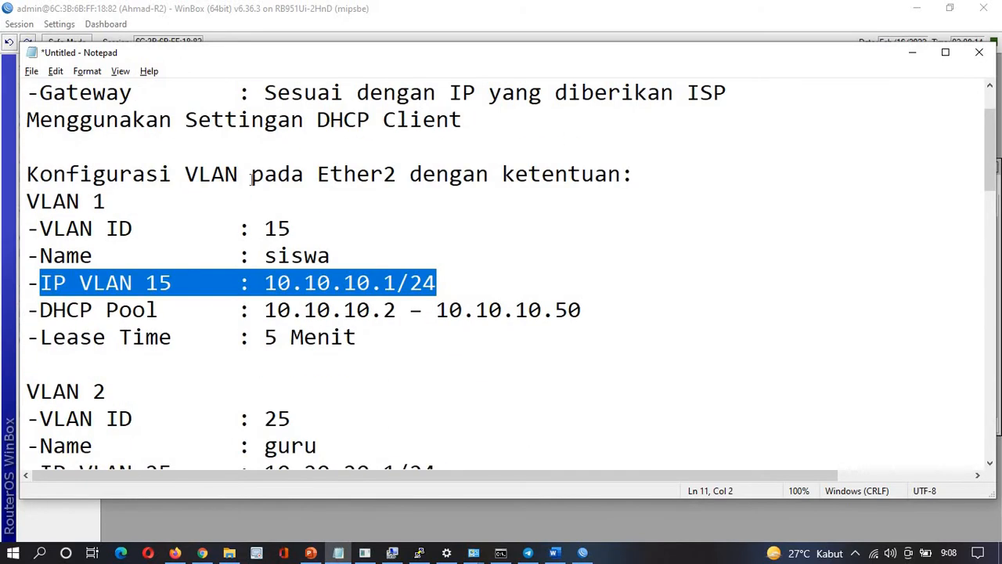
pyautogui.scroll(1, 251, 178)
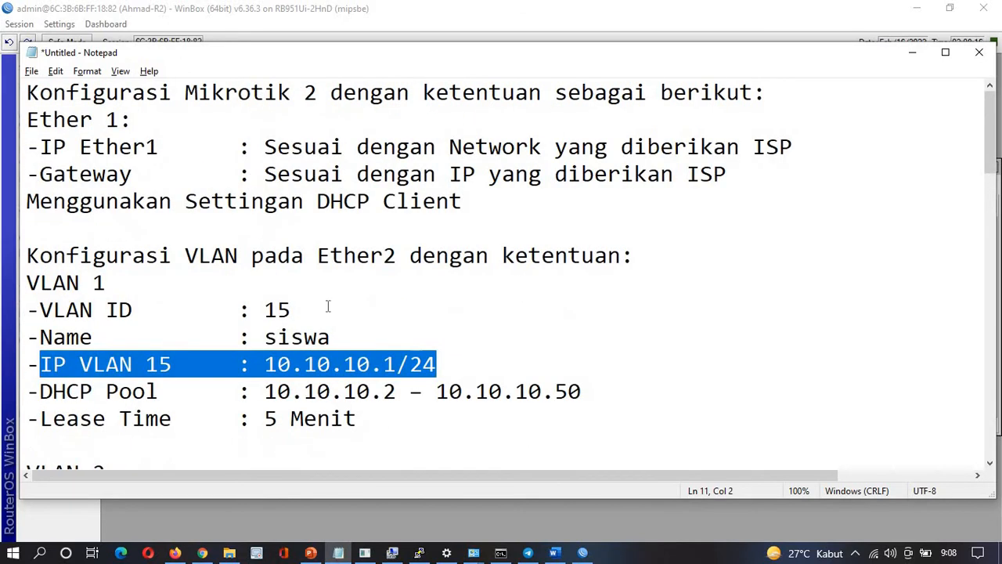
pyautogui.click(407, 346)
pyautogui.hotkey('alt', 'Tab')
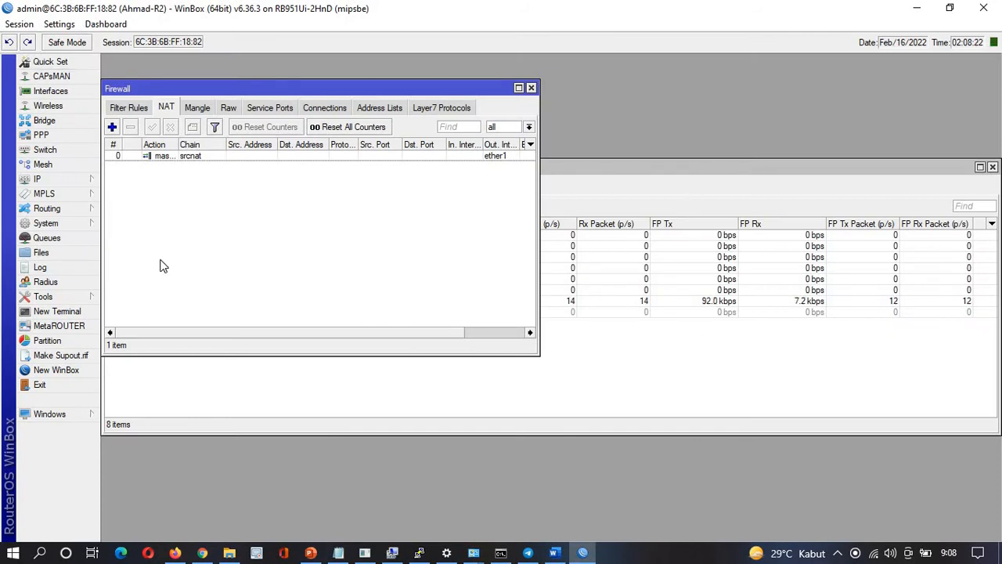
# Run DHCP Setup on ether3, accepting address space 192.168.20.0/25 and gateway 192.168.20.1
pyautogui.click(51, 182)
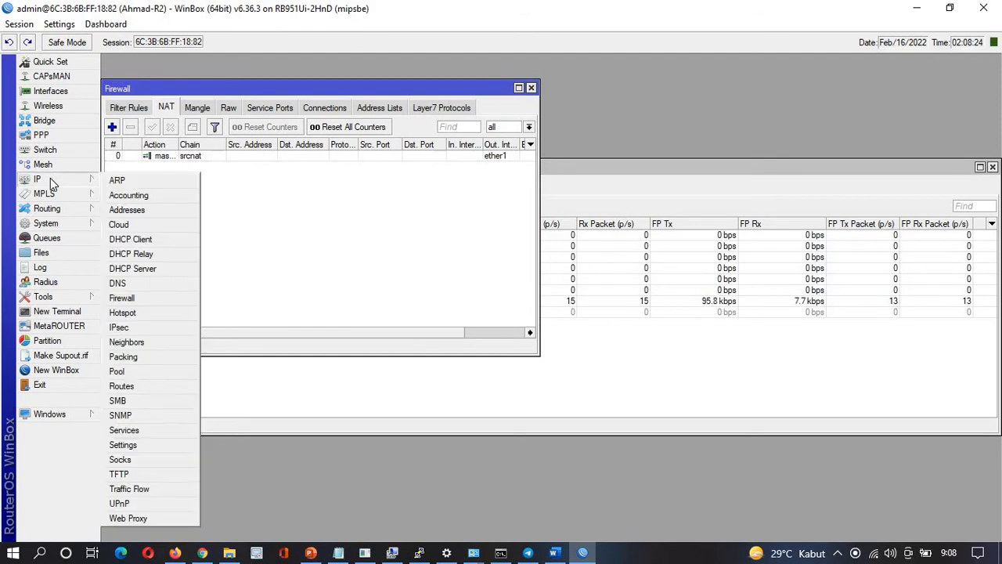
pyautogui.click(139, 271)
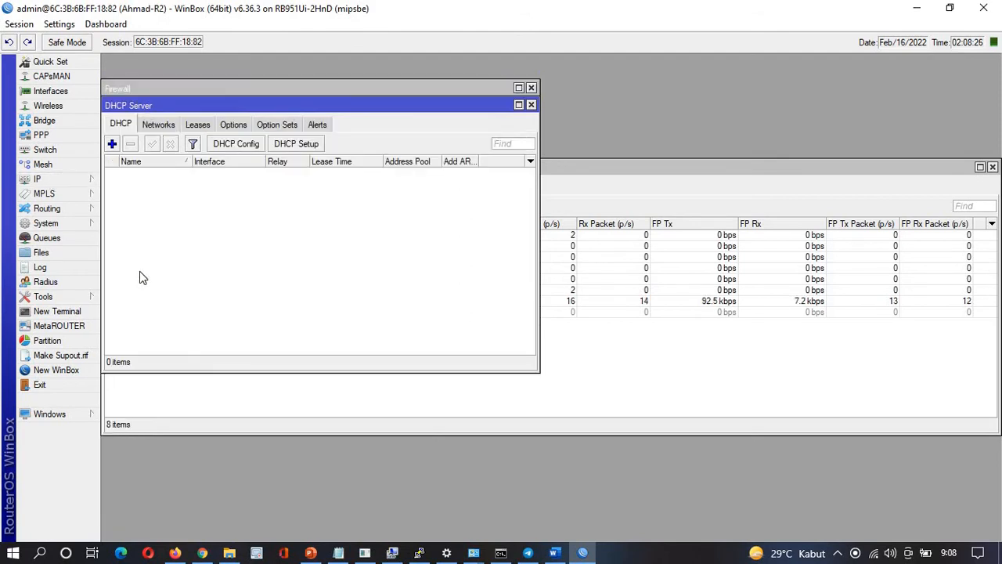
pyautogui.click(309, 150)
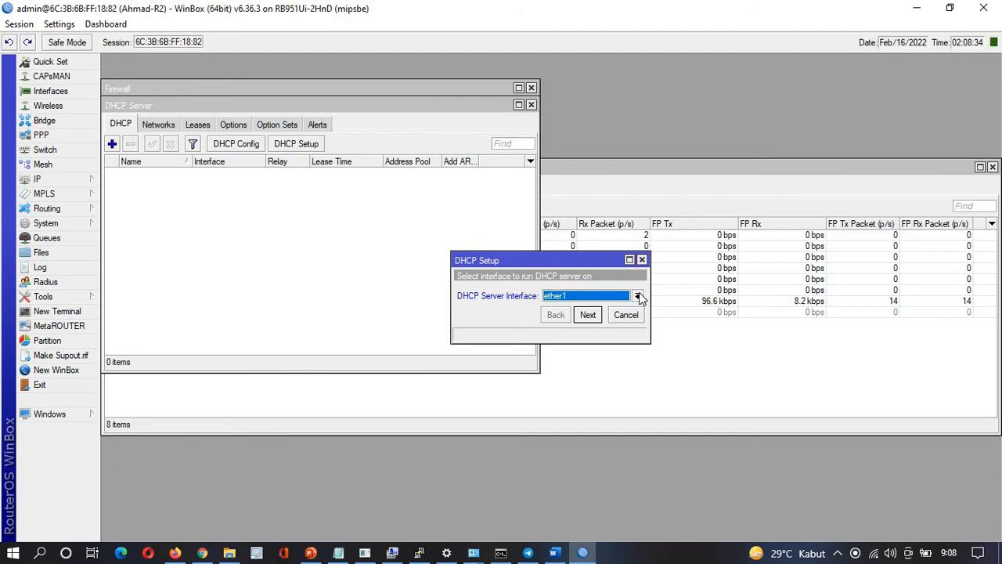
pyautogui.click(638, 296)
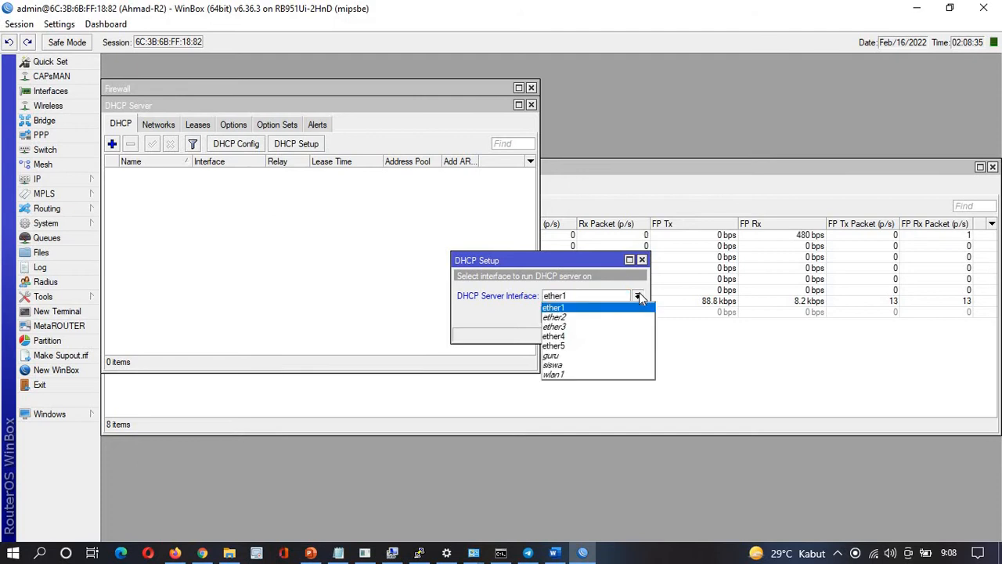
pyautogui.click(562, 327)
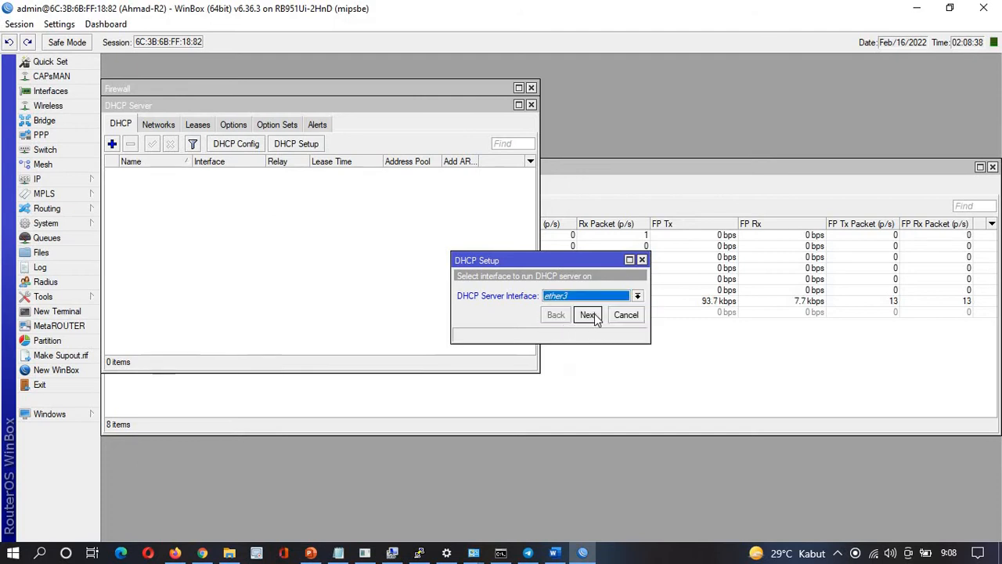
pyautogui.click(588, 315)
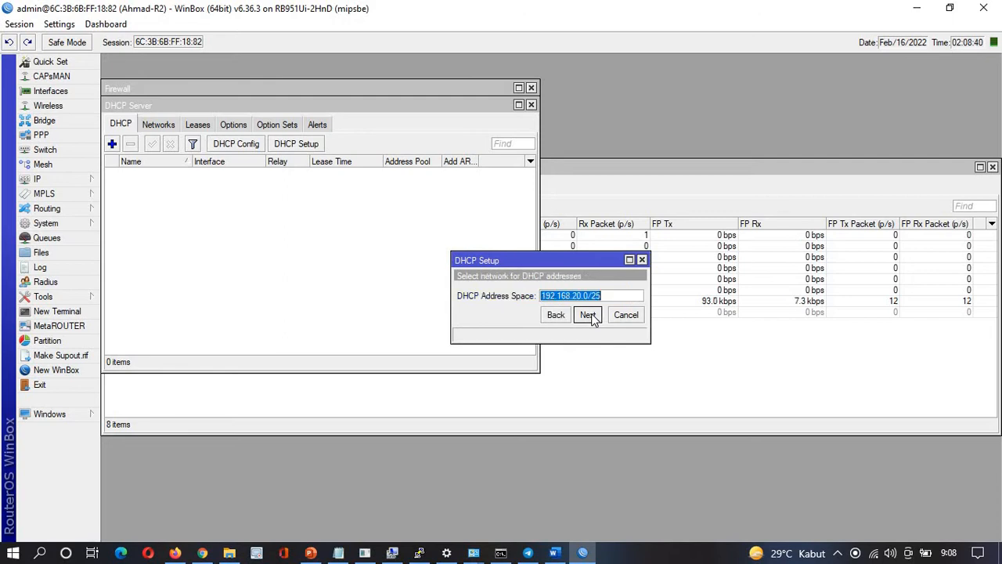
pyautogui.click(588, 314)
pyautogui.click(587, 315)
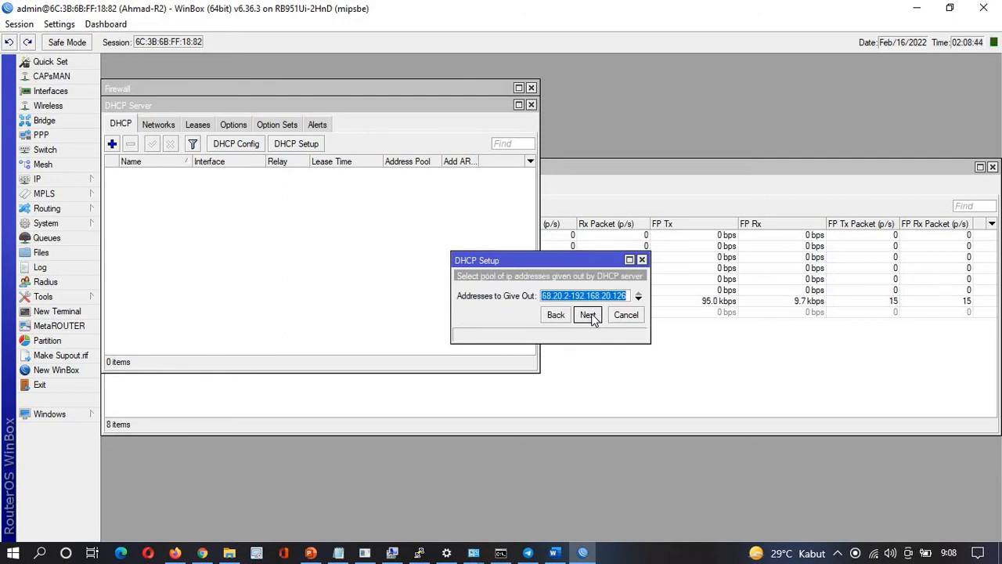
# Check the DHCP Pool range in the notes before choosing addresses to give out
pyautogui.hotkey('alt', 'Tab')
pyautogui.scroll(-5, 426, 332)
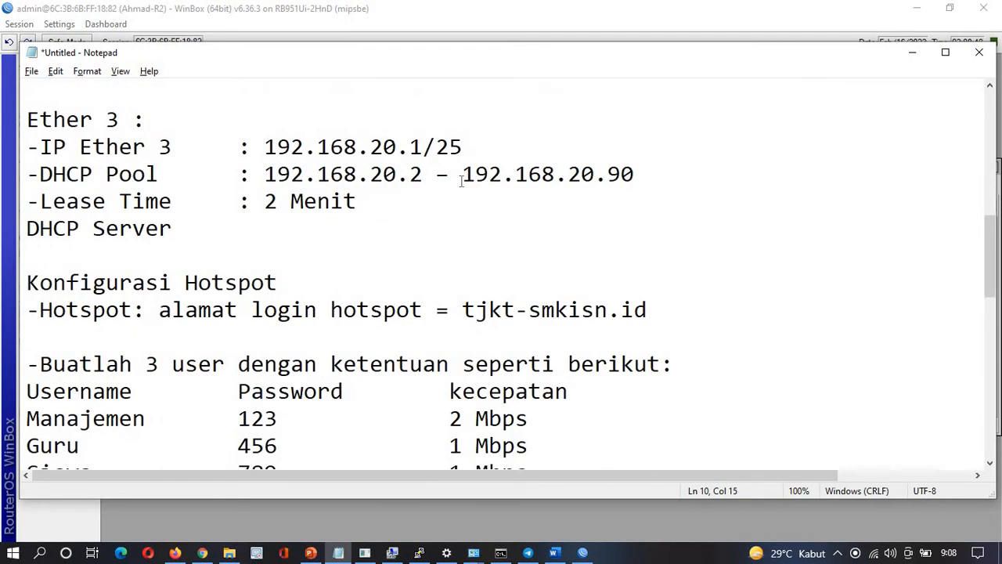
pyautogui.moveTo(265, 174); pyautogui.dragTo(642, 177)
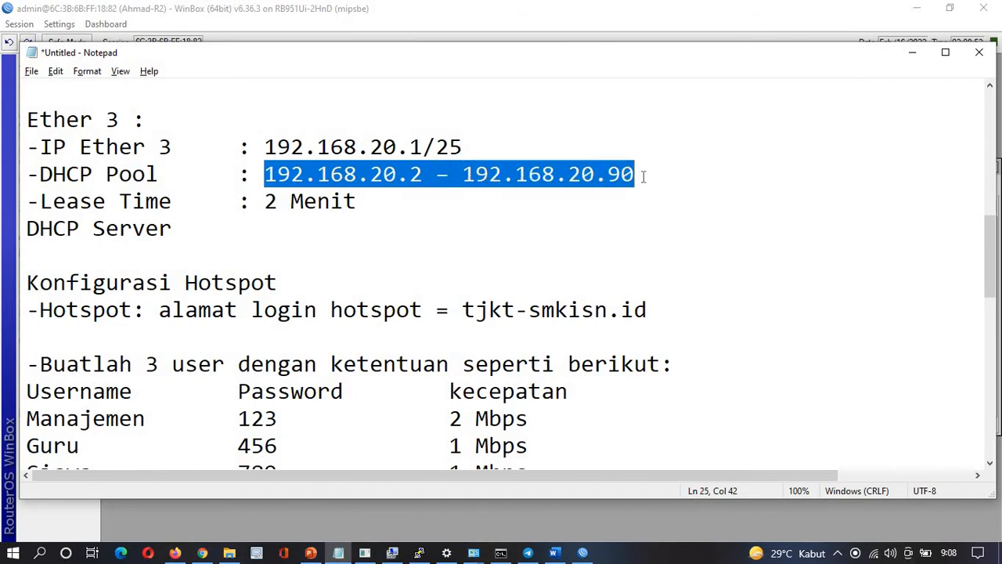
pyautogui.hotkey('alt', 'Tab')
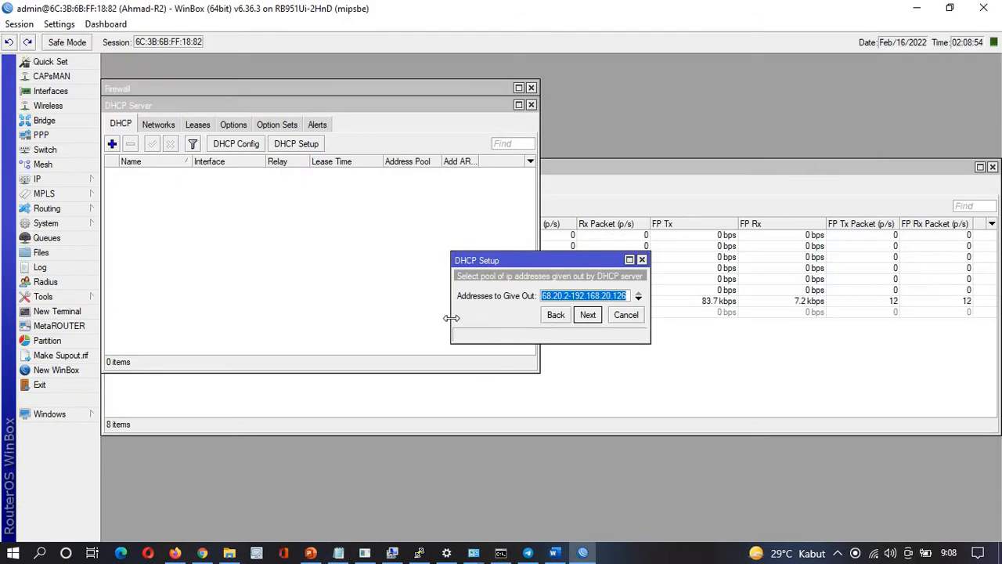
# Set the addresses to give out to 192.168.20.2-192.168.20.90 and accept DNS 192.168.55.1
pyautogui.moveTo(453, 315); pyautogui.dragTo(256, 308)
pyautogui.click(473, 295)
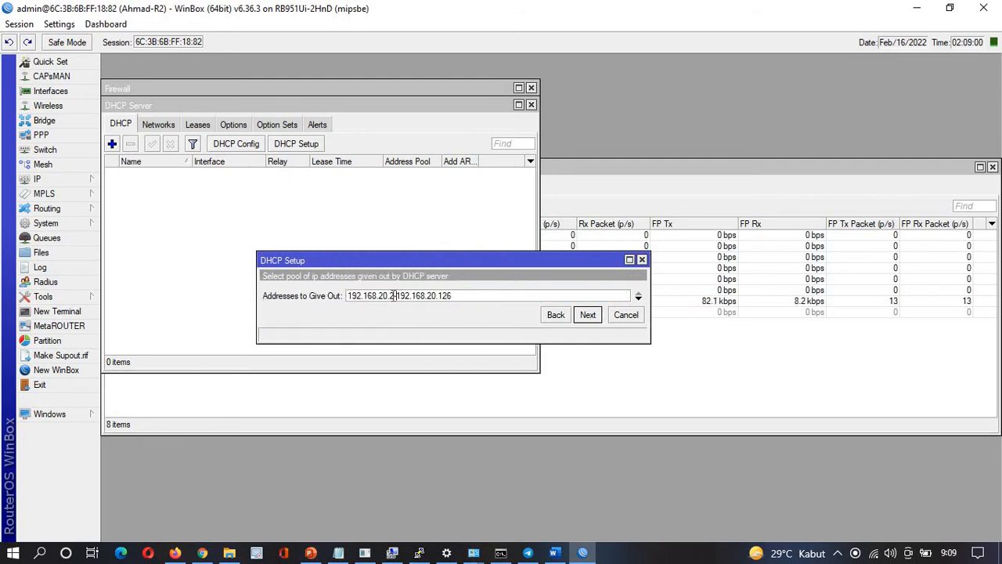
pyautogui.press('BackSpace')
pyautogui.press('BackSpace')
pyautogui.write('90')
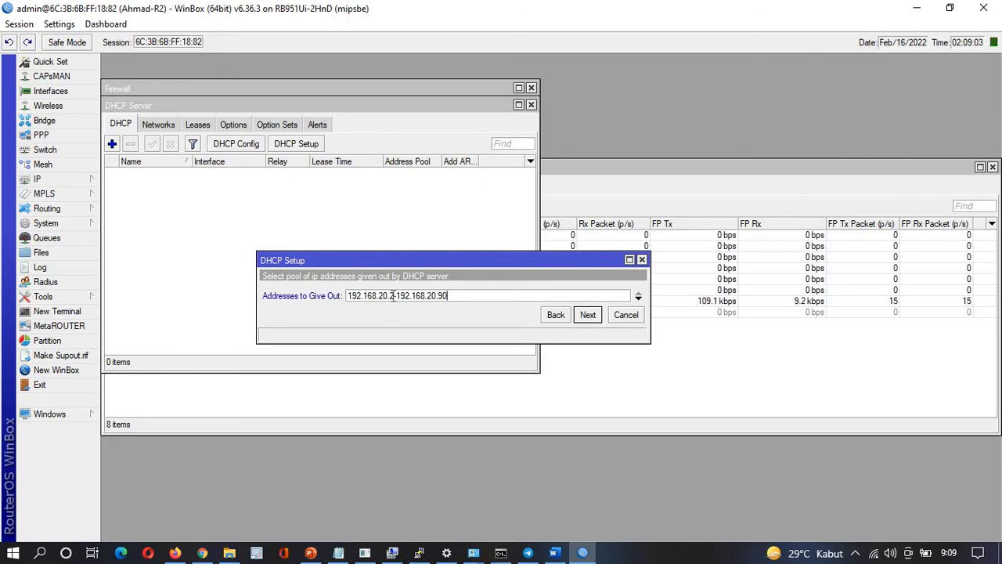
pyautogui.click(587, 317)
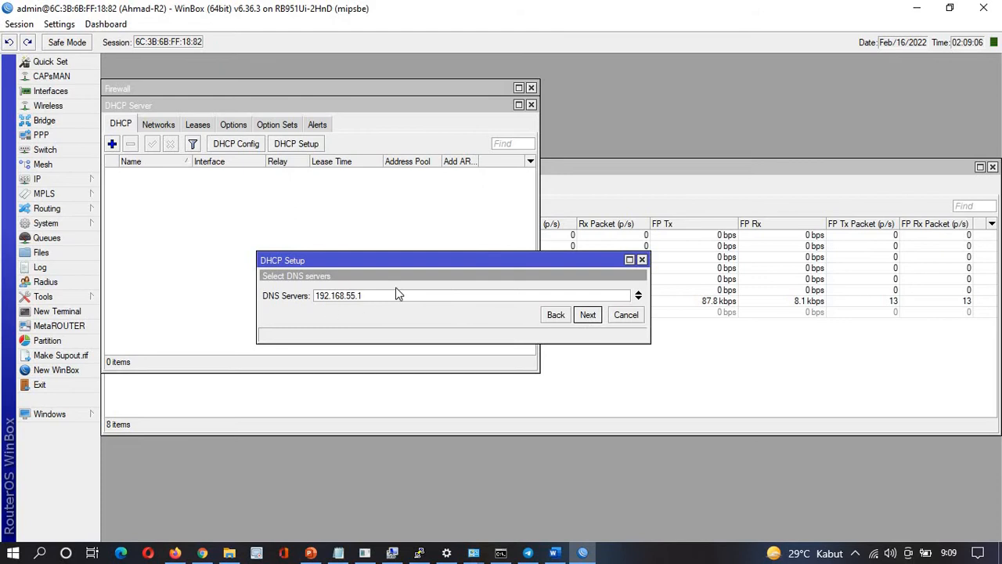
pyautogui.click(586, 316)
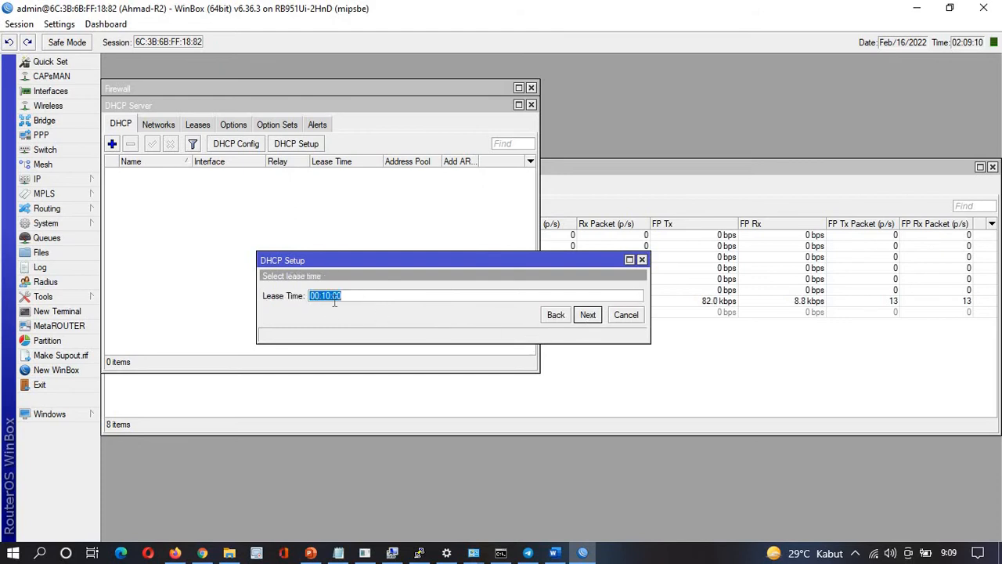
# Set the lease time to 00:02:00 and complete the ether3 DHCP setup
pyautogui.hotkey('alt', 'Tab')
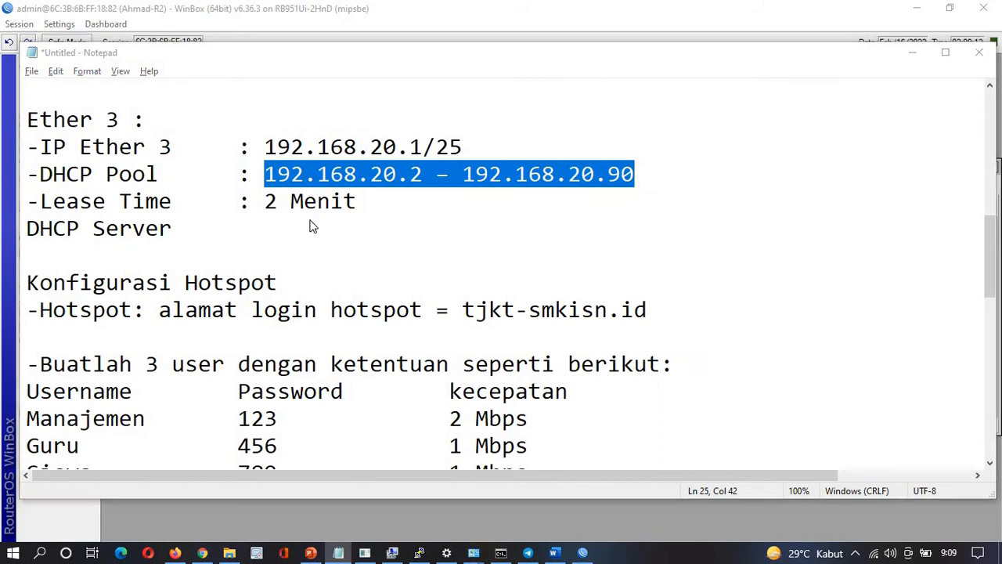
pyautogui.hotkey('alt', 'Tab')
pyautogui.click(330, 296)
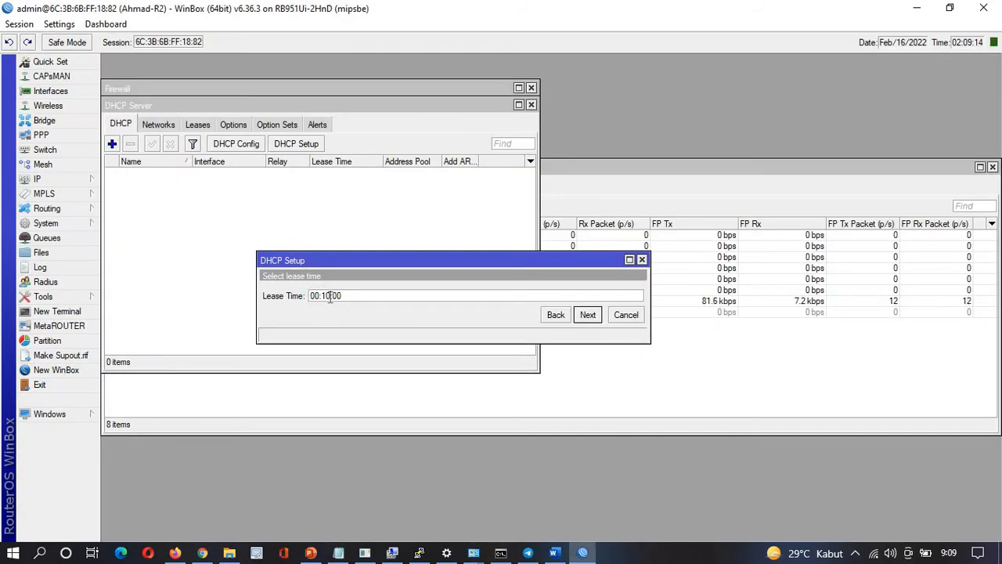
pyautogui.press('BackSpace')
pyautogui.press('BackSpace')
pyautogui.write('02')
pyautogui.click(587, 315)
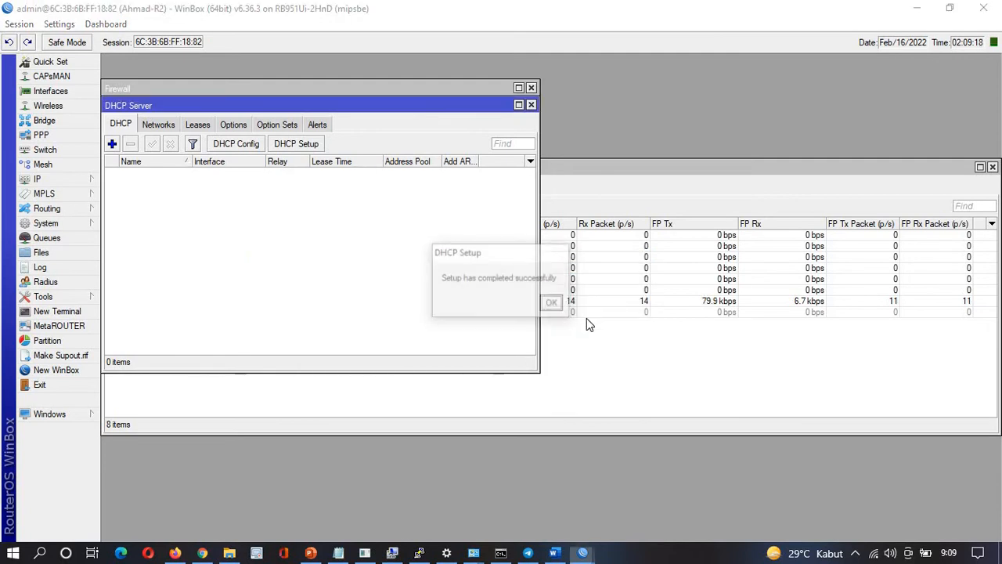
pyautogui.click(552, 303)
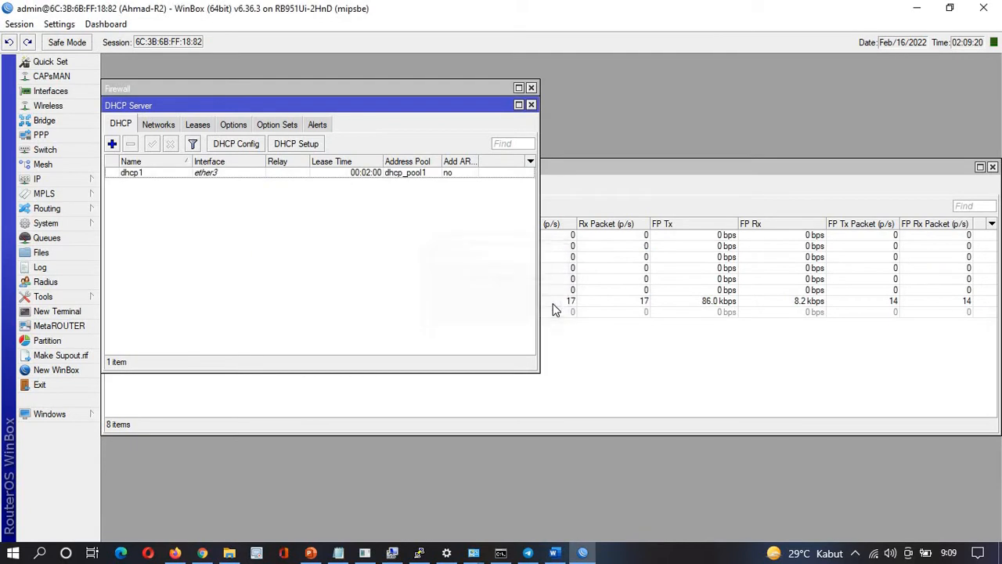
# Start a DHCP setup on ether4, accepting gateway 172.16.5.17, the pool and DNS 192.168.55.1
pyautogui.click(303, 147)
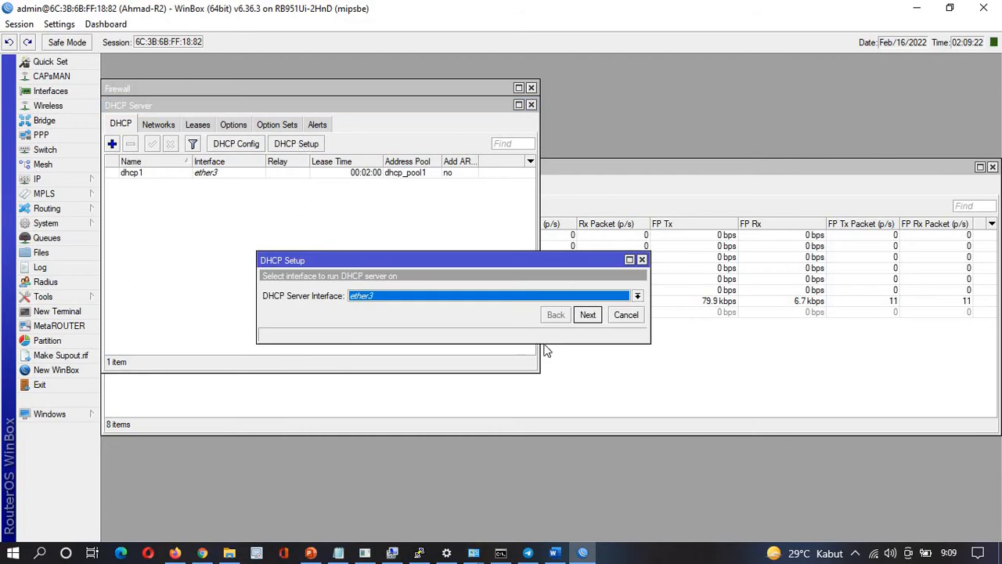
pyautogui.click(535, 296)
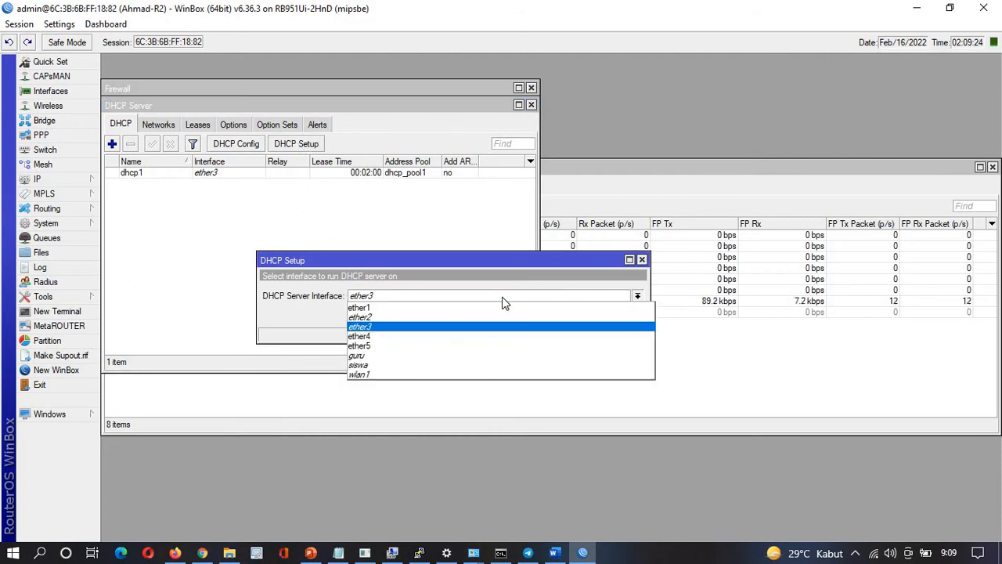
pyautogui.click(364, 339)
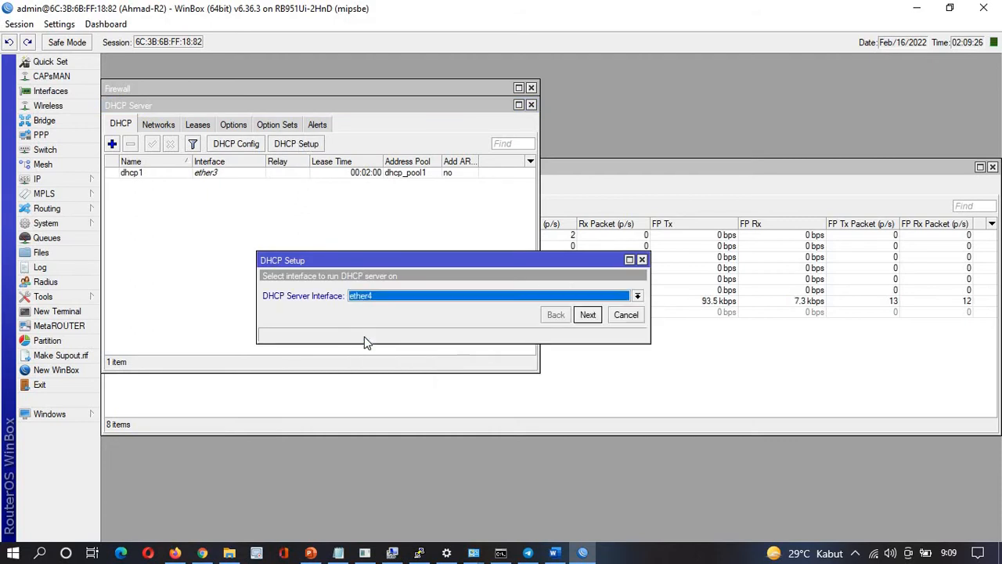
pyautogui.click(582, 319)
pyautogui.click(583, 319)
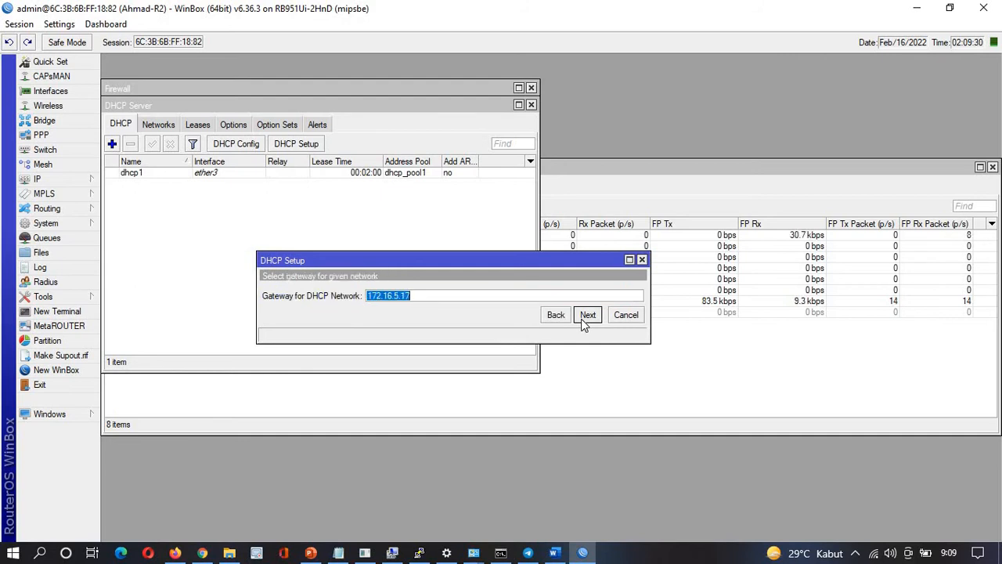
pyautogui.press('alt')
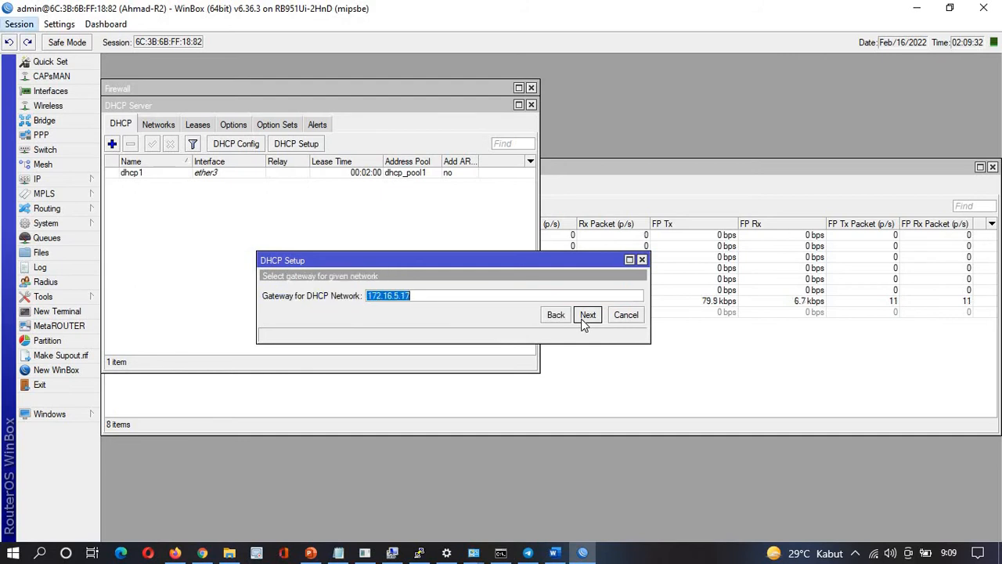
pyautogui.click(581, 319)
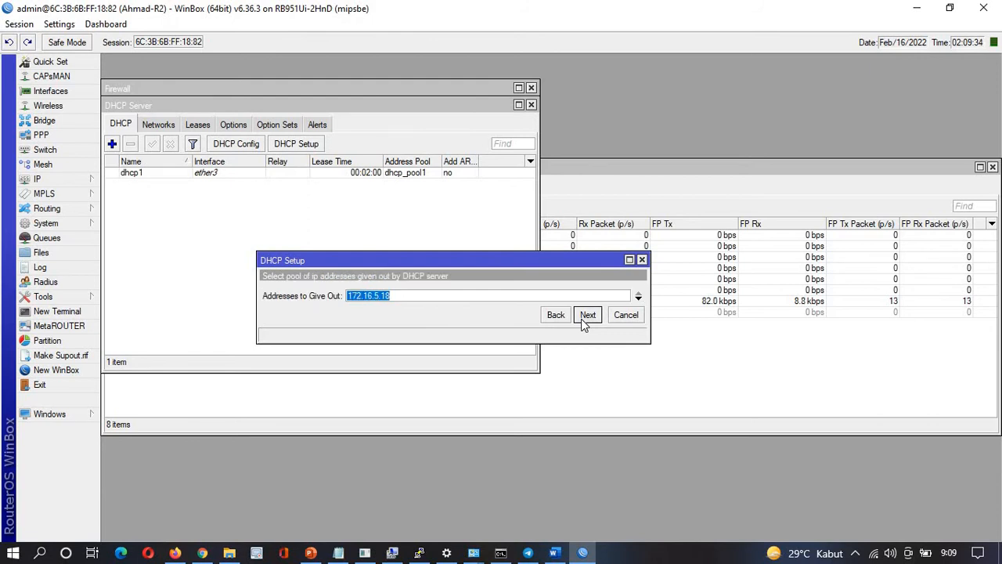
pyautogui.click(587, 315)
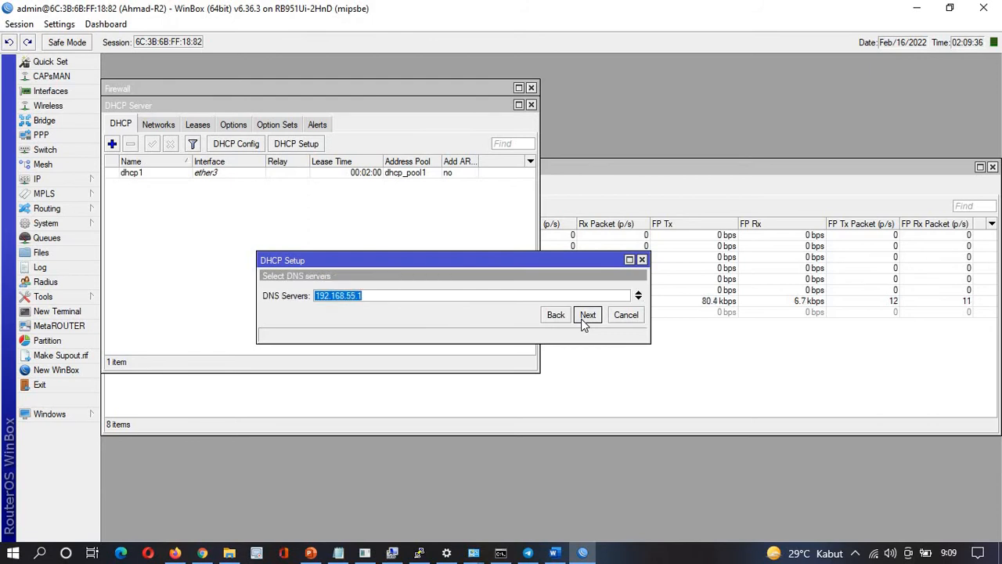
pyautogui.click(586, 315)
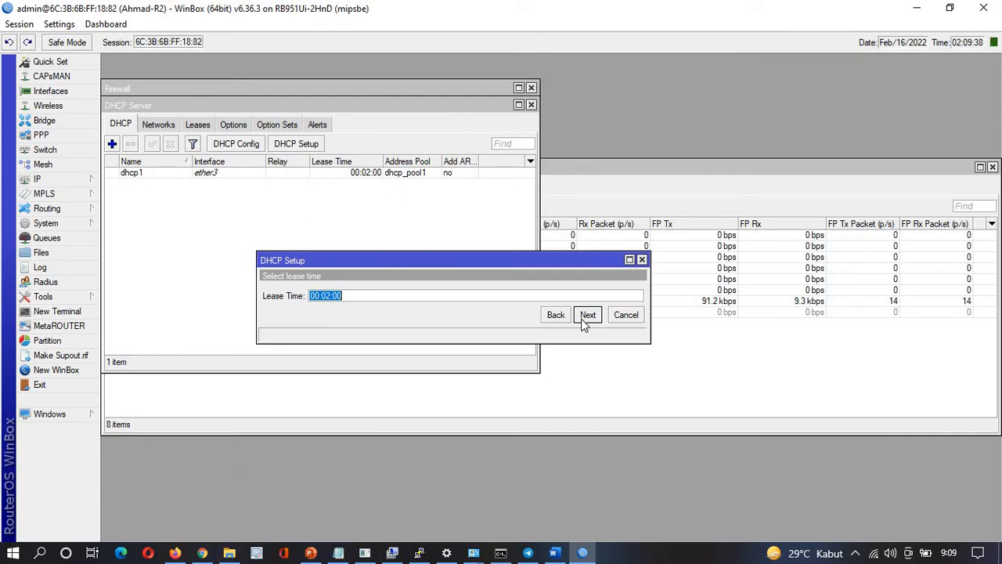
# Set the ether4 lease time to 00:10:00 and finish the setup
pyautogui.hotkey('alt', 'Tab')
pyautogui.scroll(-2, 343, 342)
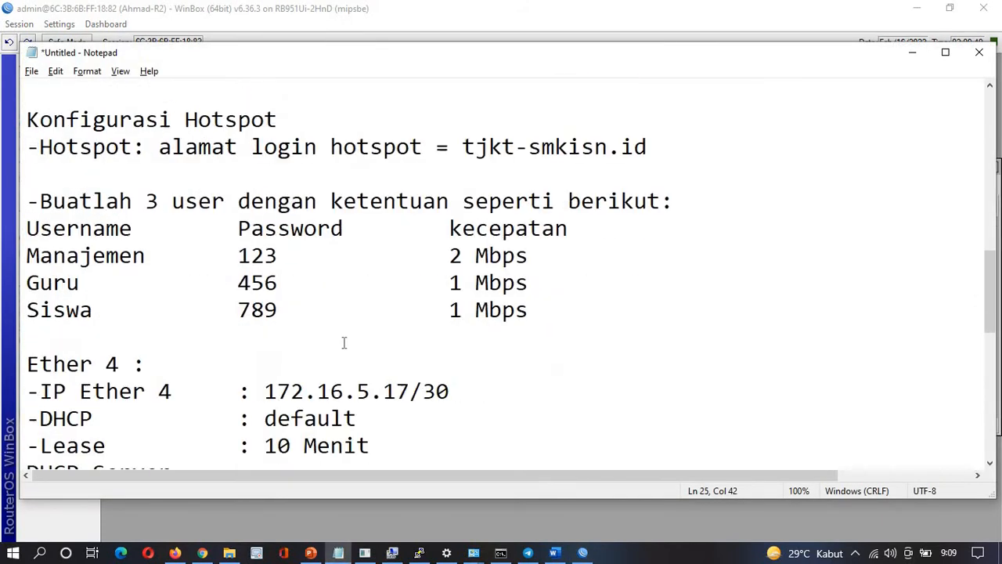
pyautogui.scroll(-2, 344, 342)
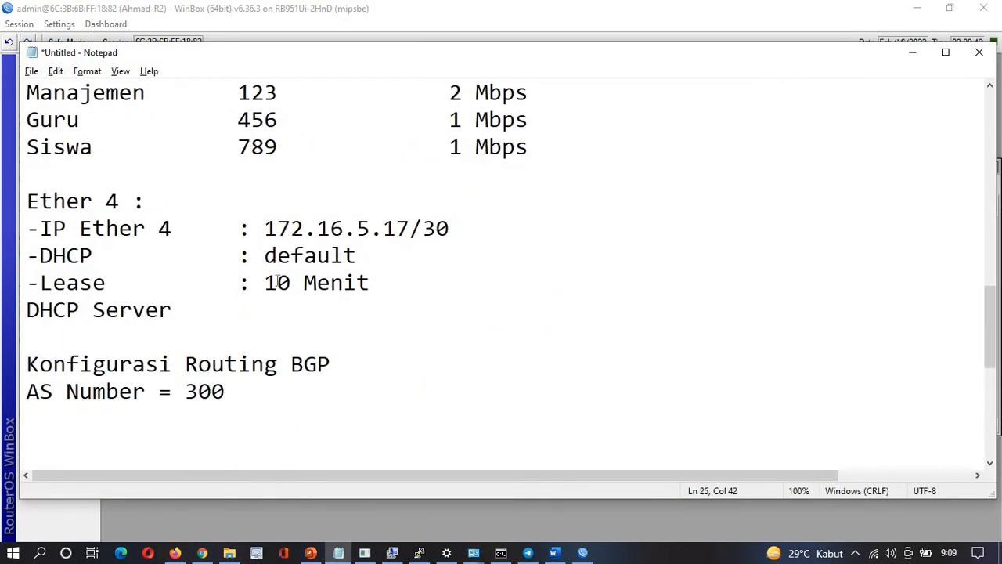
pyautogui.hotkey('alt', 'Tab')
pyautogui.click(330, 295)
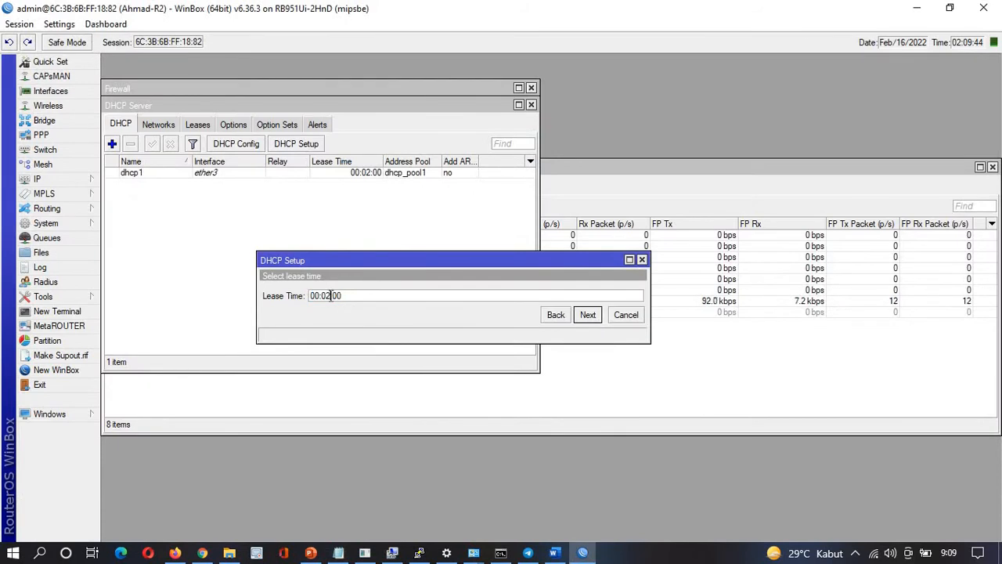
pyautogui.press('BackSpace')
pyautogui.press('BackSpace')
pyautogui.write('10')
pyautogui.click(587, 316)
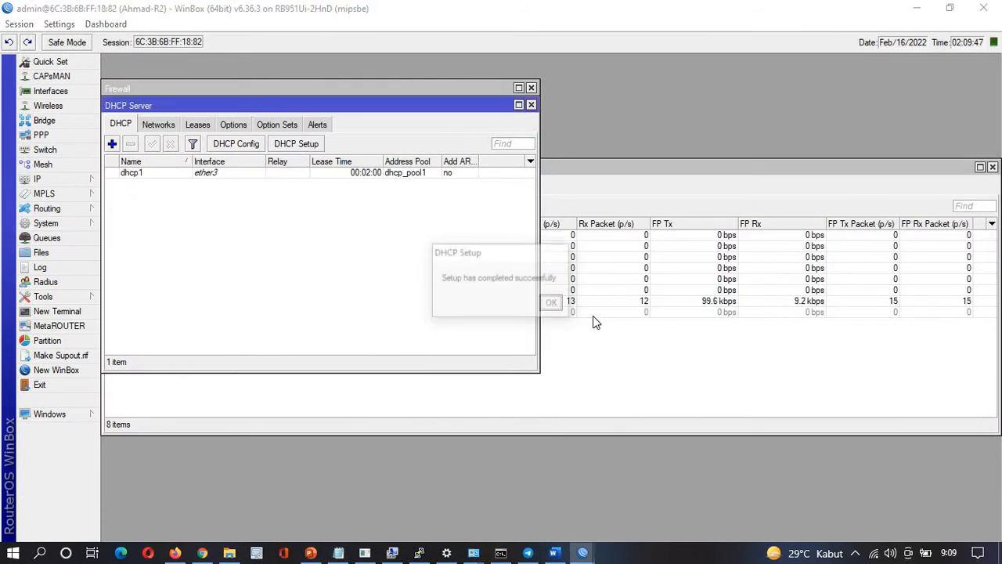
pyautogui.click(552, 303)
# Start a DHCP setup on the siswa interface with address space 10.10.10.0/24
pyautogui.click(297, 146)
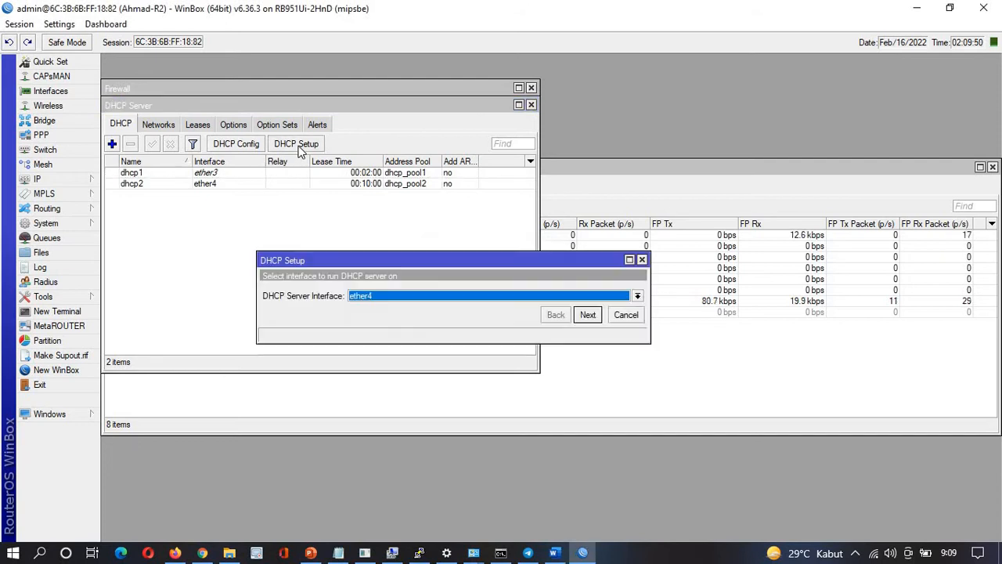
pyautogui.click(396, 294)
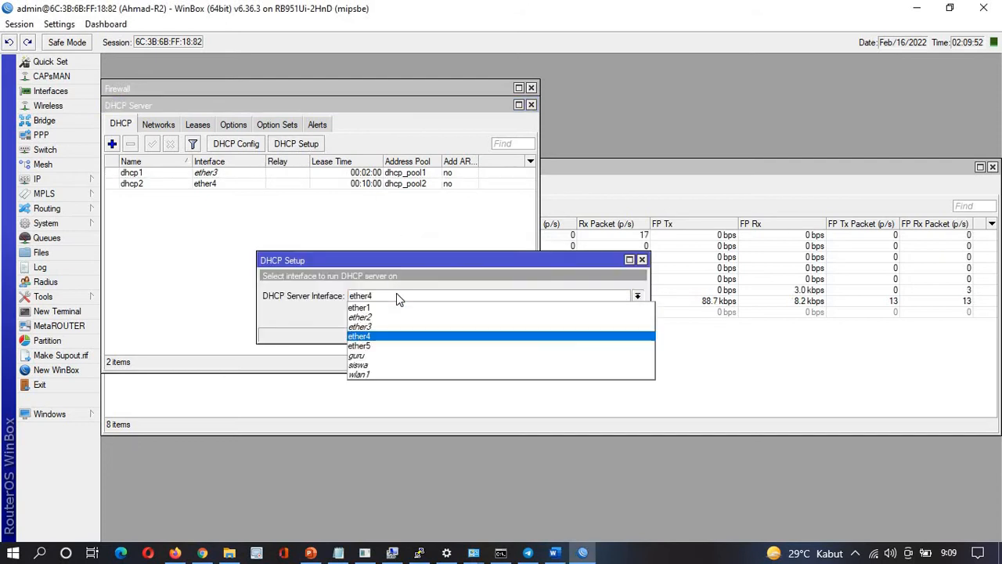
pyautogui.click(375, 365)
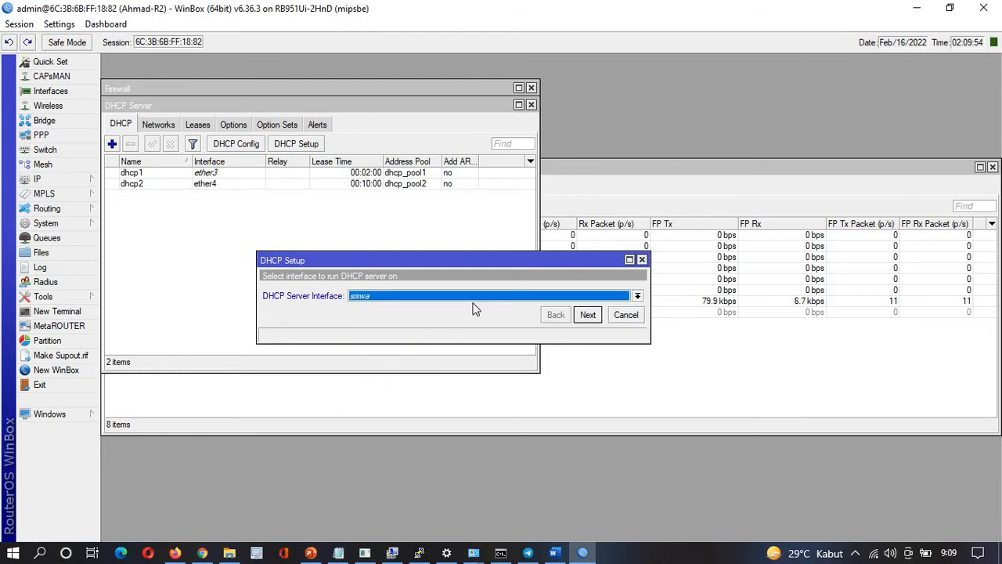
pyautogui.click(588, 316)
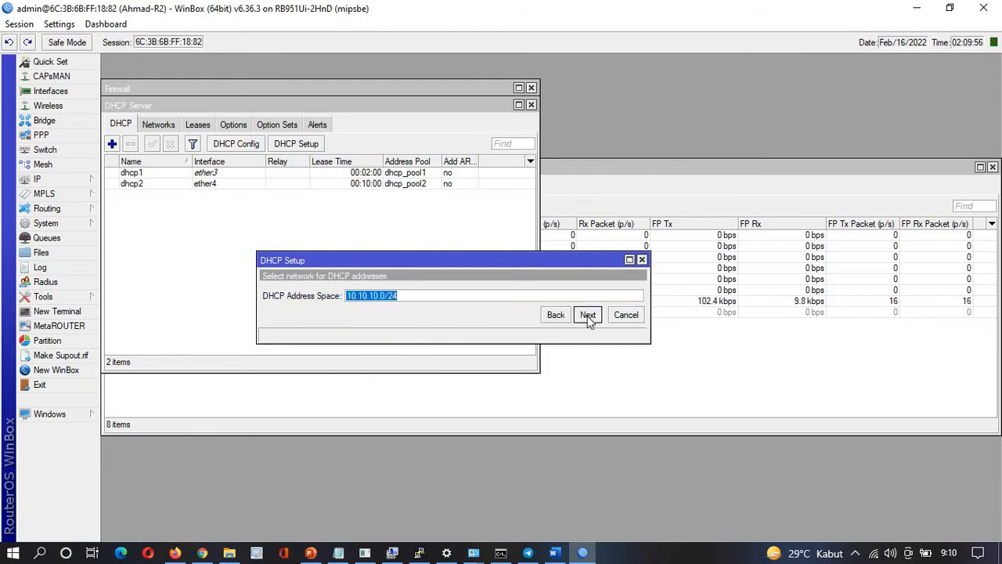
pyautogui.click(587, 316)
# Set the address range to 10.10.10.2-10.10.10.50 and accept DNS 192.168.55.1
pyautogui.hotkey('alt', 'Tab')
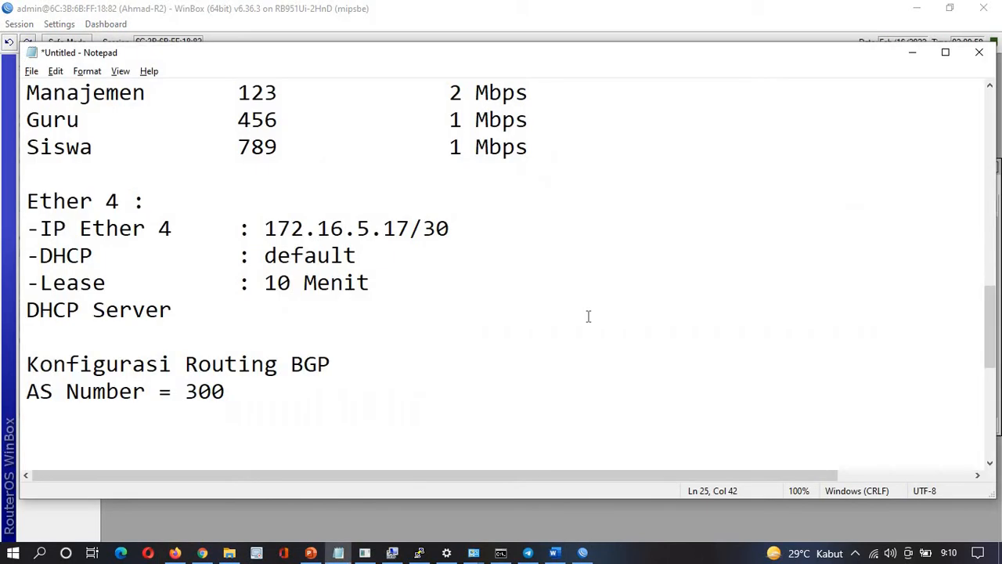
pyautogui.scroll(20, 587, 317)
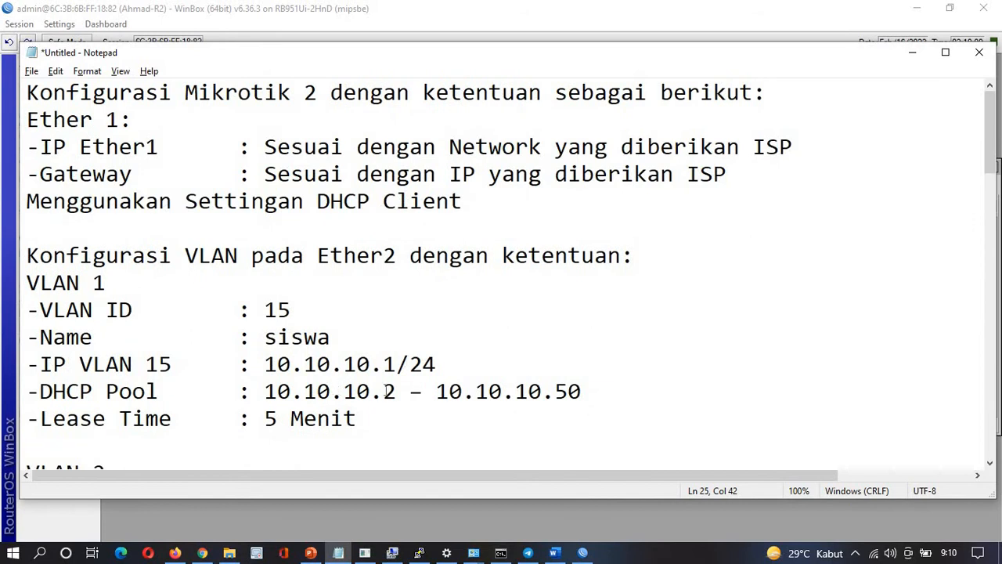
pyautogui.moveTo(384, 389); pyautogui.dragTo(610, 397)
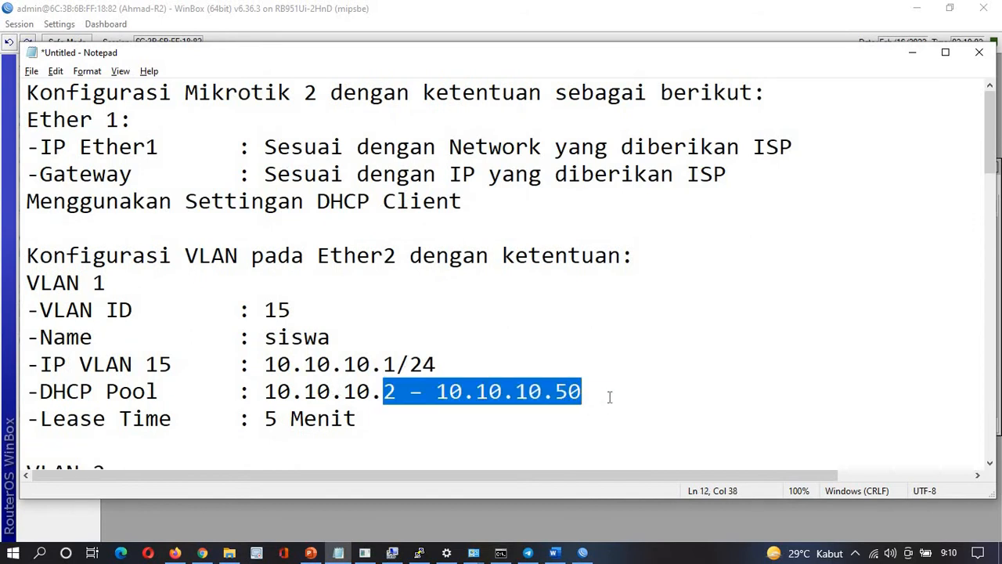
pyautogui.hotkey('alt', 'Tab')
pyautogui.click(588, 315)
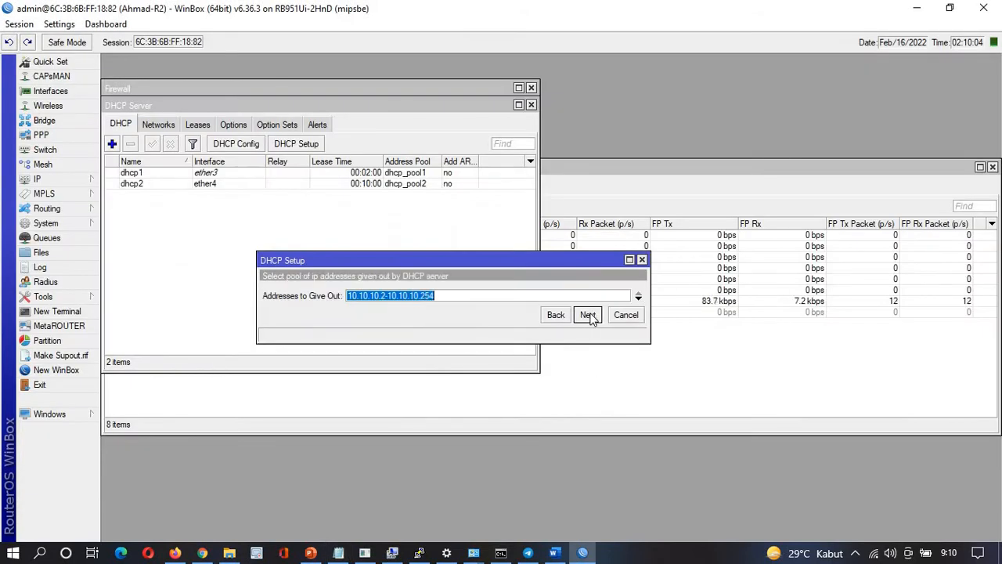
pyautogui.click(465, 296)
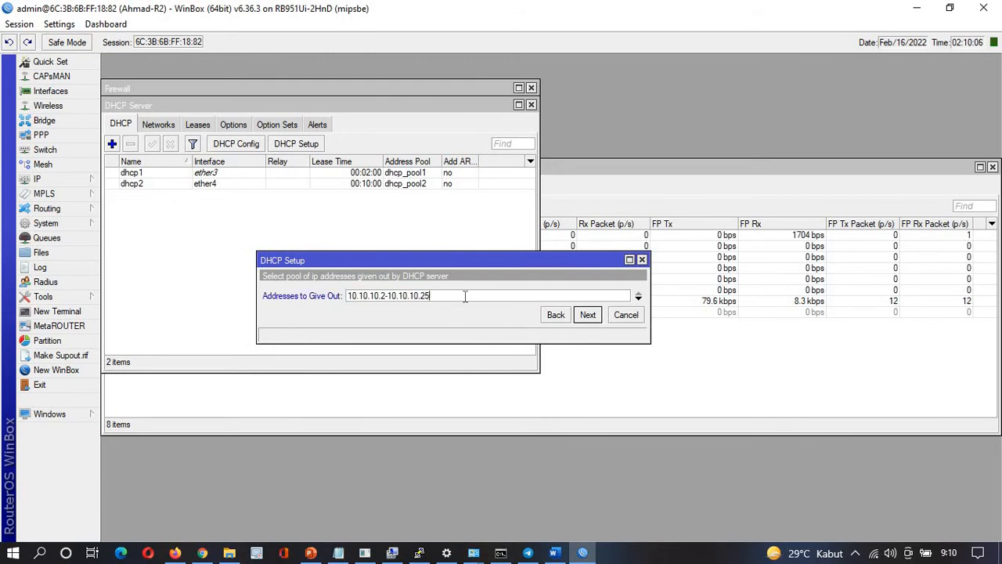
pyautogui.press('BackSpace')
pyautogui.press('BackSpace')
pyautogui.write('50')
pyautogui.click(588, 315)
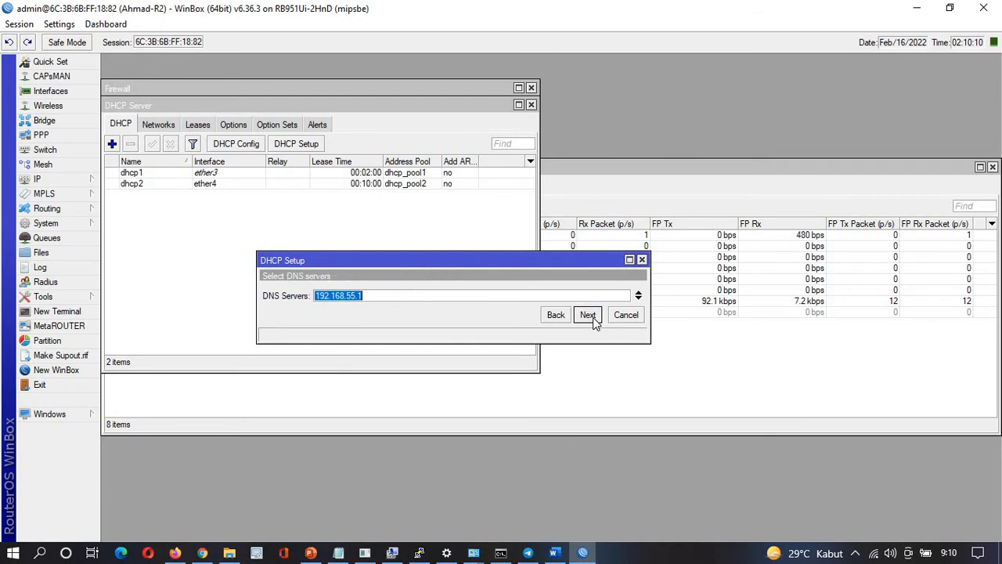
pyautogui.click(588, 315)
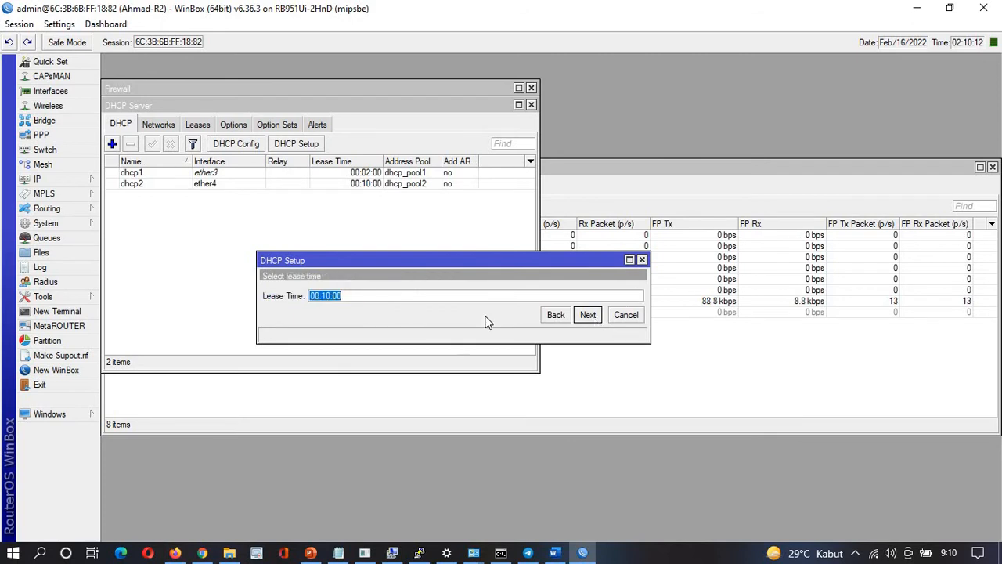
# Set the lease time to 00:05:00 and finish the siswa DHCP setup
pyautogui.hotkey('alt', 'Tab')
pyautogui.hotkey('alt', 'Tab')
pyautogui.click(329, 304)
pyautogui.press('BackSpace')
pyautogui.press('BackSpace')
pyautogui.write('05')
pyautogui.click(594, 313)
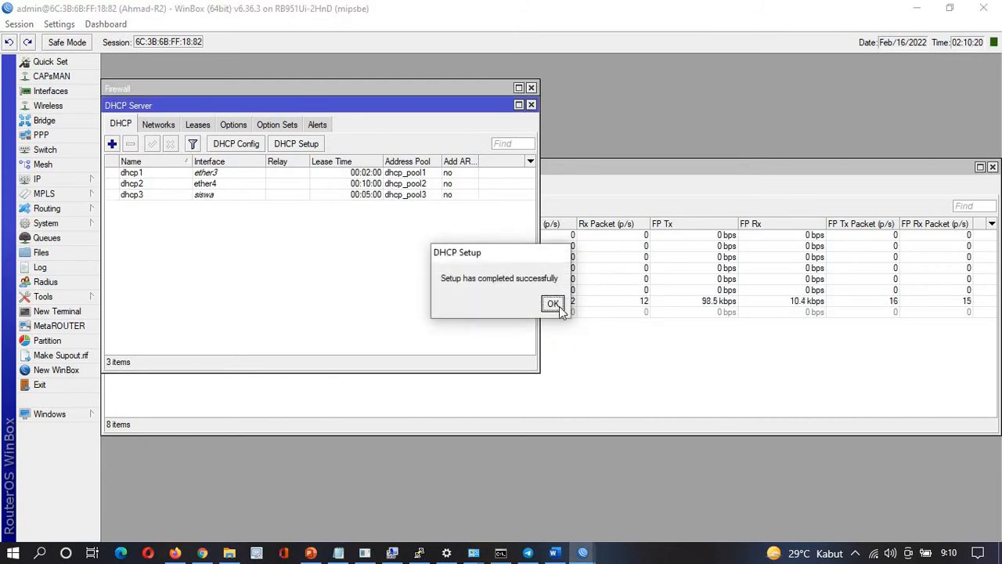
pyautogui.click(555, 303)
# Start a DHCP setup on guru with address space 10.20.20.0/24 and gateway 10.20.20.1
pyautogui.click(298, 147)
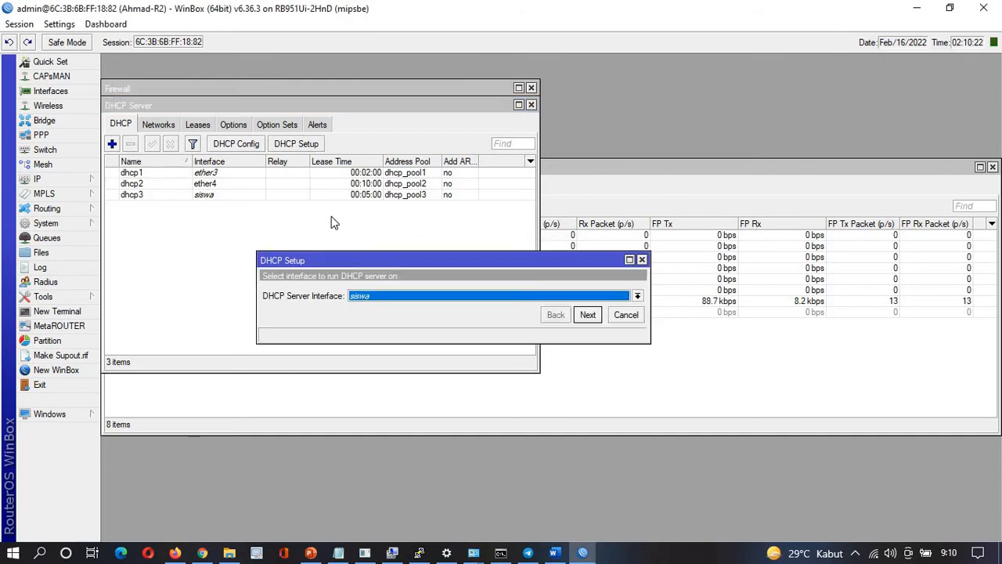
pyautogui.click(374, 300)
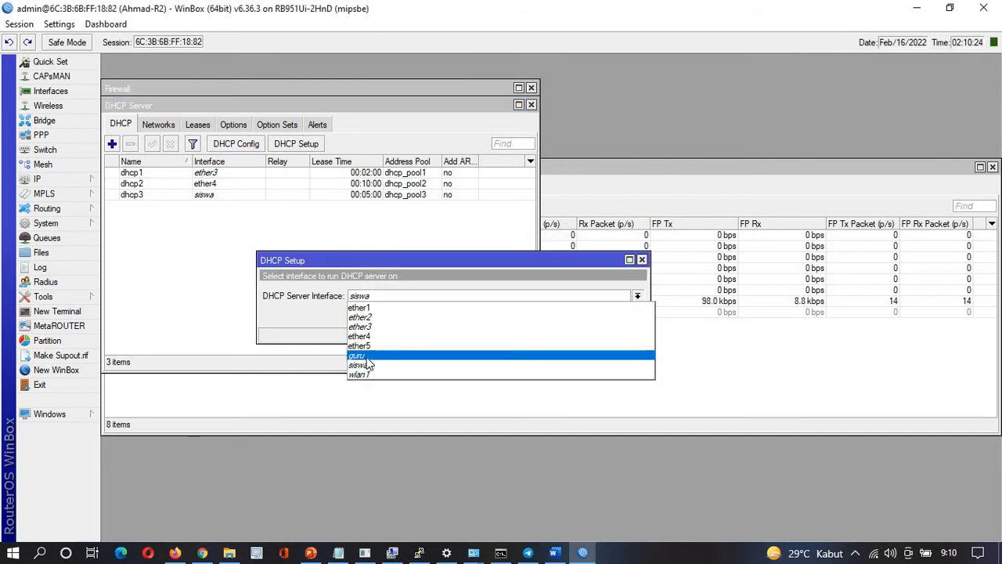
pyautogui.click(384, 354)
pyautogui.click(588, 314)
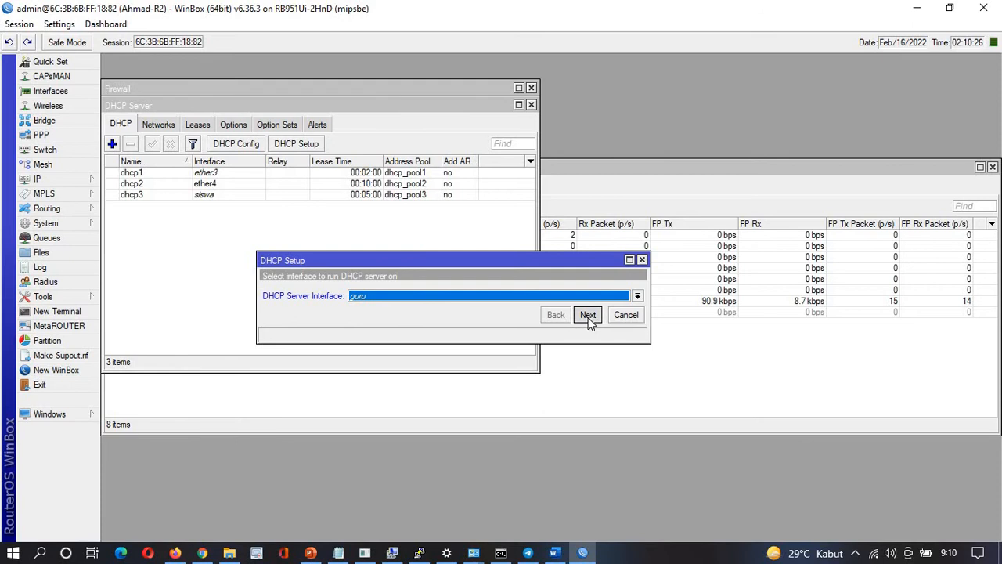
pyautogui.hotkey('alt', 'Tab')
pyautogui.scroll(-3, 490, 336)
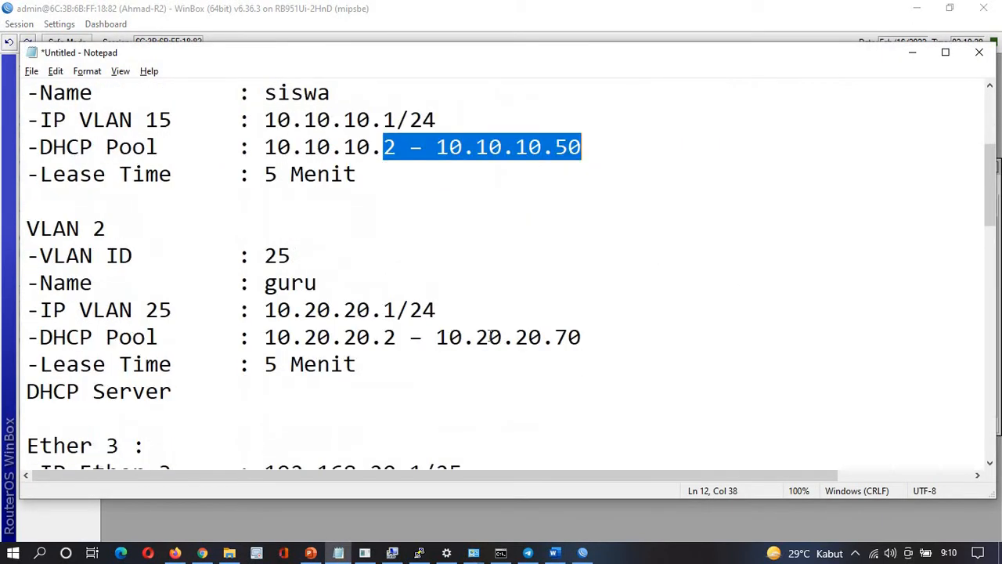
pyautogui.scroll(-1, 490, 336)
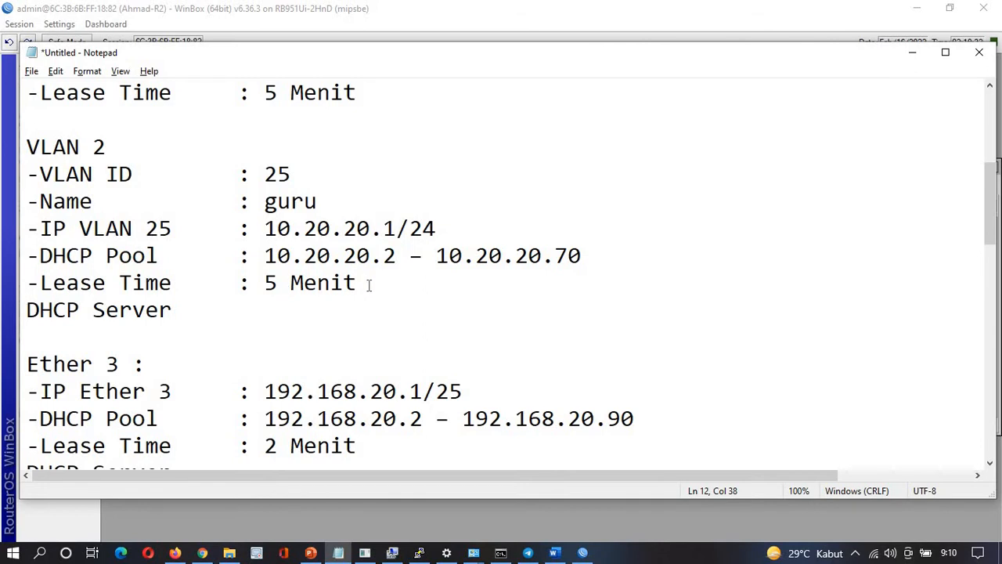
pyautogui.hotkey('alt', 'Tab')
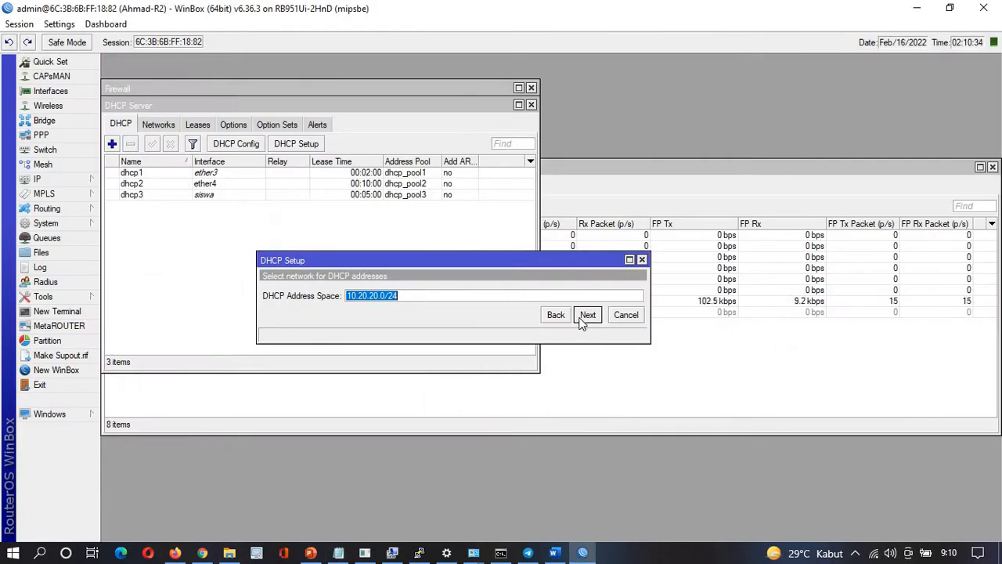
pyautogui.click(587, 315)
pyautogui.click(590, 314)
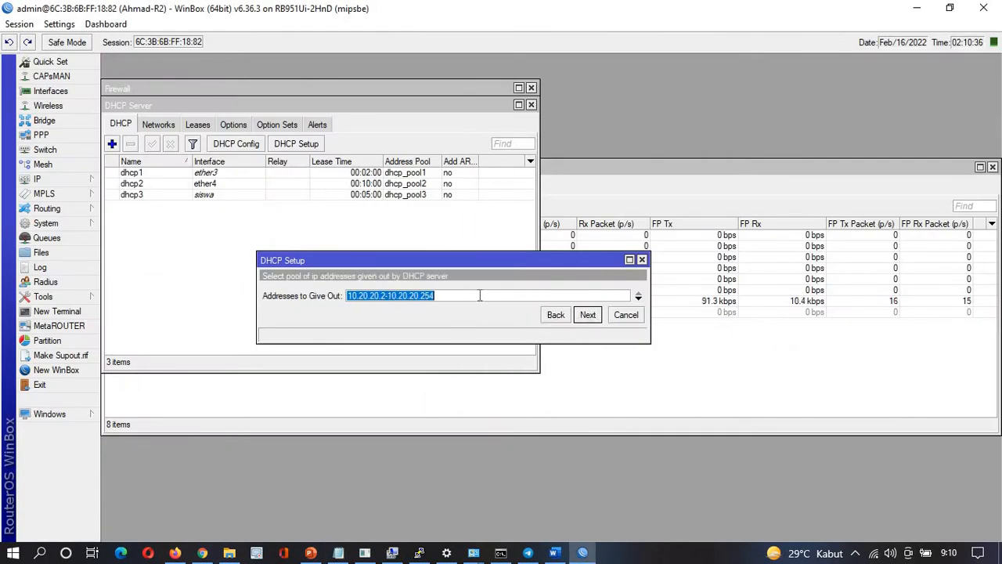
# Change the range's last octet to 78, accept DNS 192.168.55.1, and keep the 00:05:00 lease
pyautogui.click(439, 295)
pyautogui.press('BackSpace')
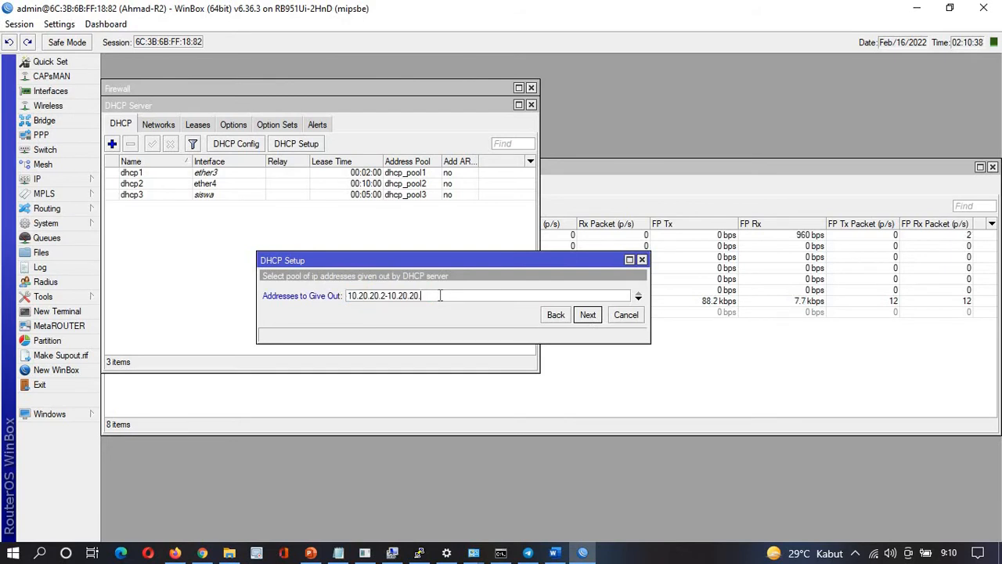
pyautogui.write('78')
pyautogui.click(587, 314)
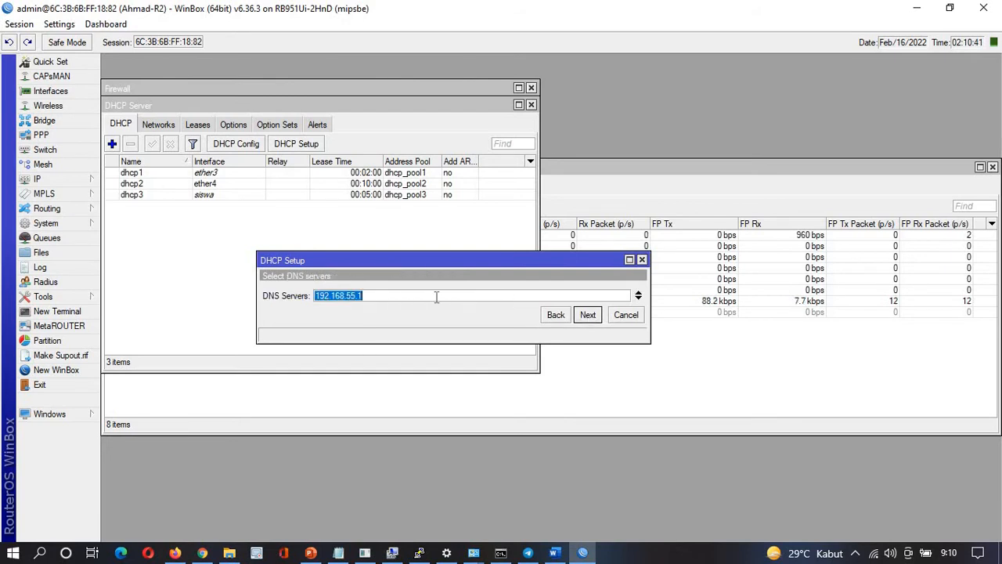
pyautogui.click(587, 318)
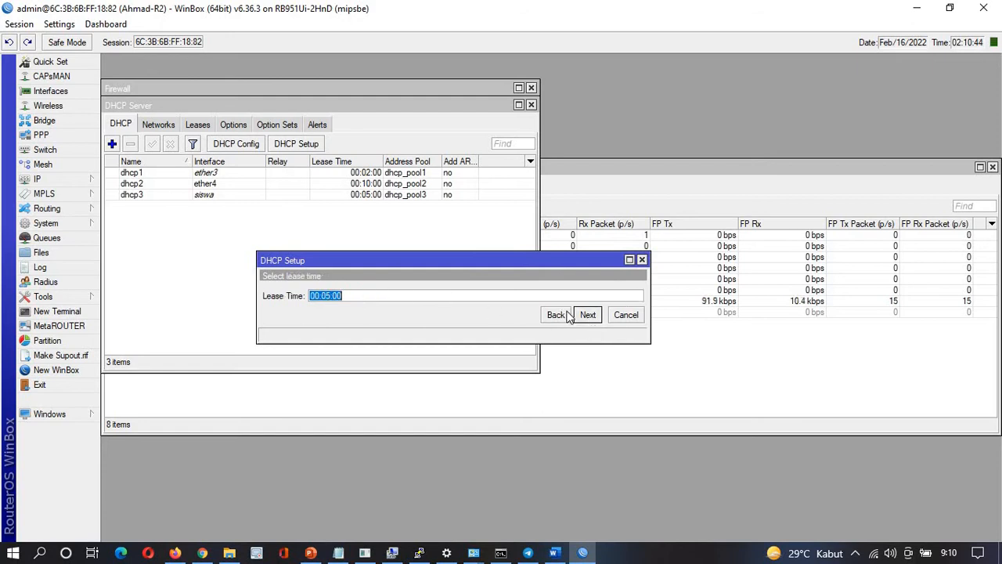
pyautogui.click(587, 315)
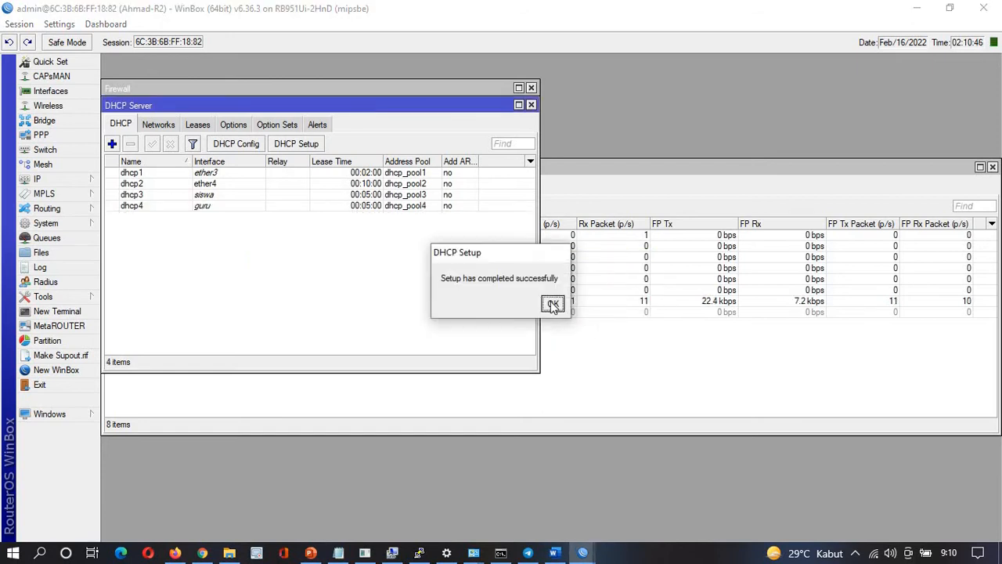
pyautogui.click(553, 307)
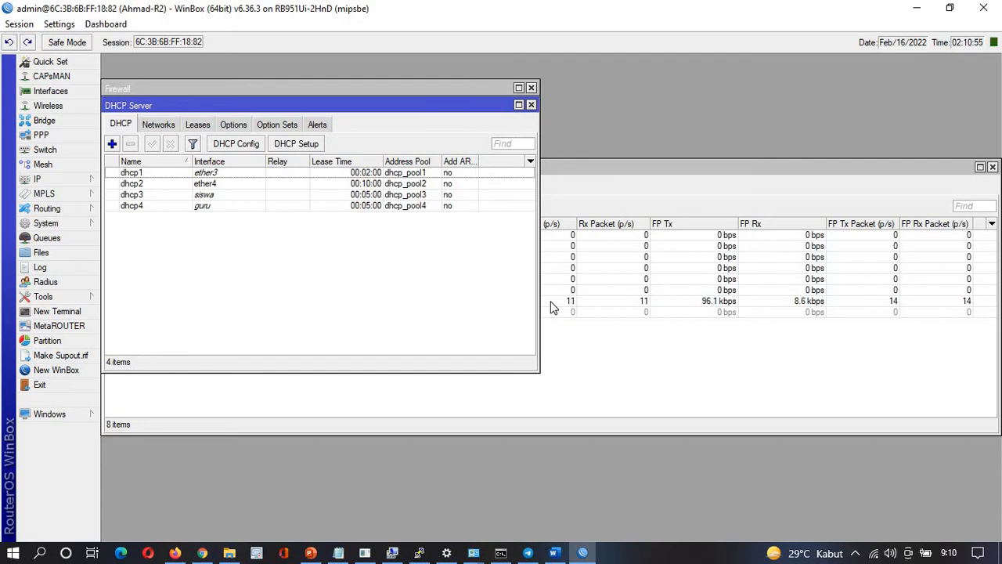
pyautogui.hotkey('alt', 'Tab')
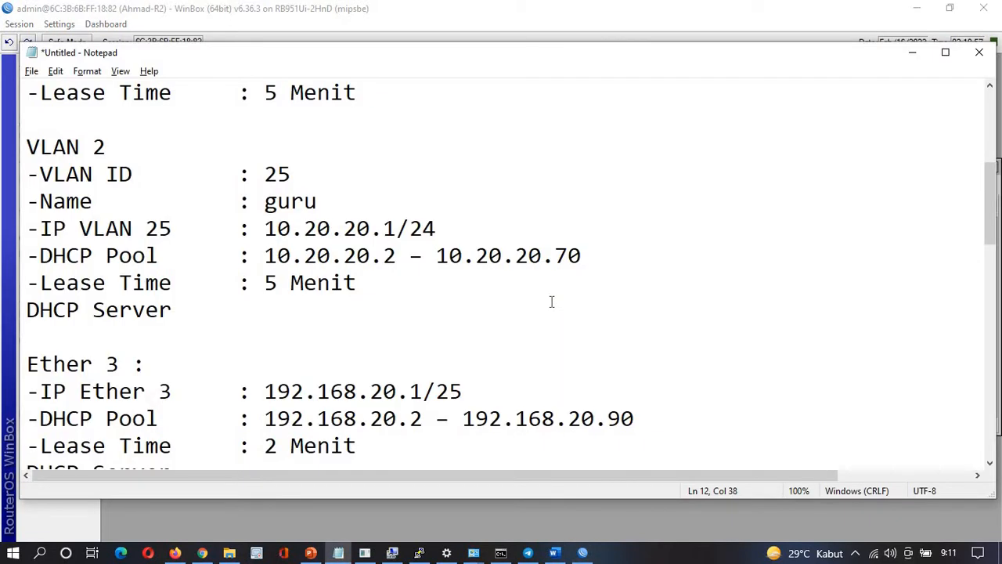
pyautogui.scroll(-5, 551, 301)
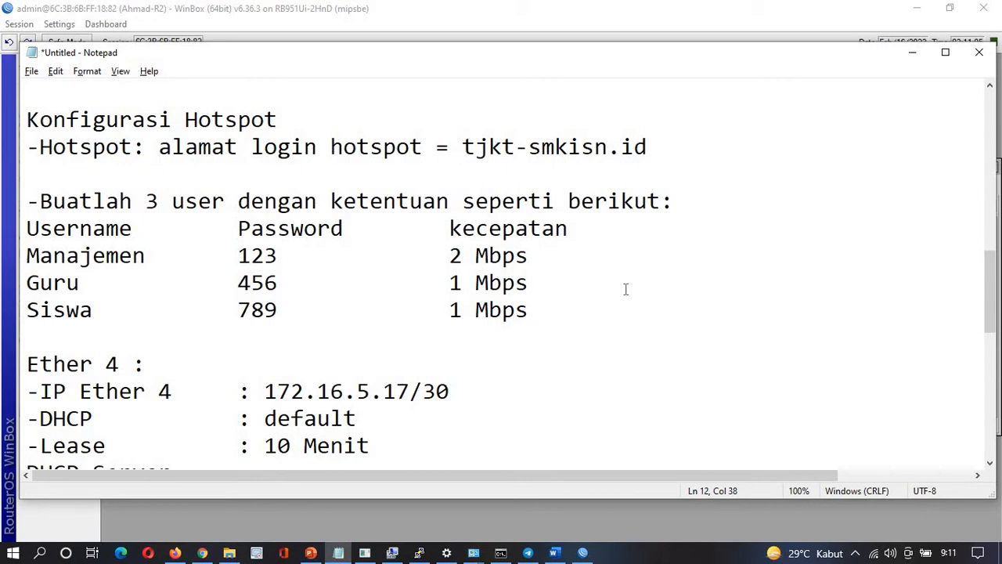
pyautogui.hotkey('alt', 'Tab')
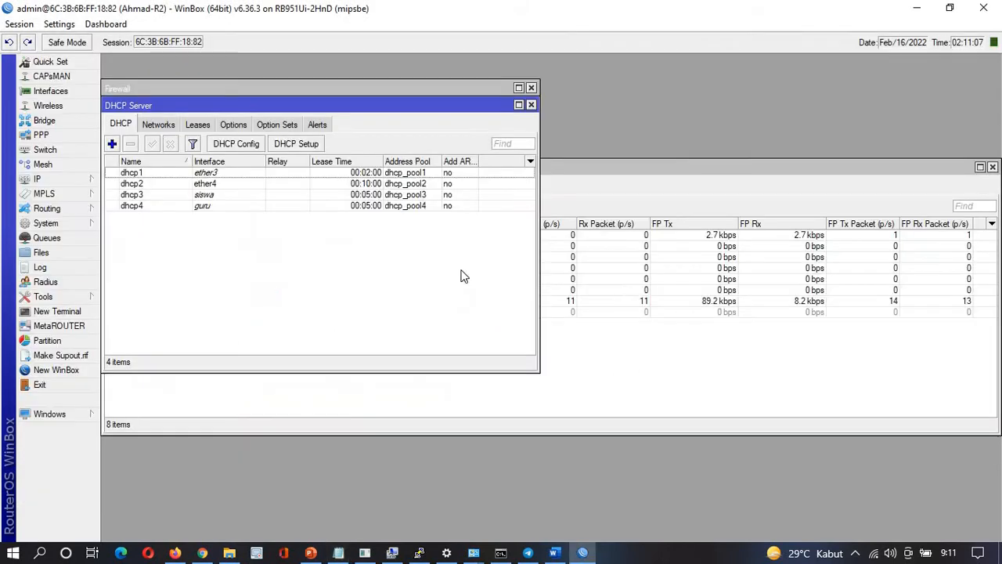
# Open IP > Hotspot, widen the window, and browse its Servers, Profiles and Users tabs
pyautogui.click(56, 181)
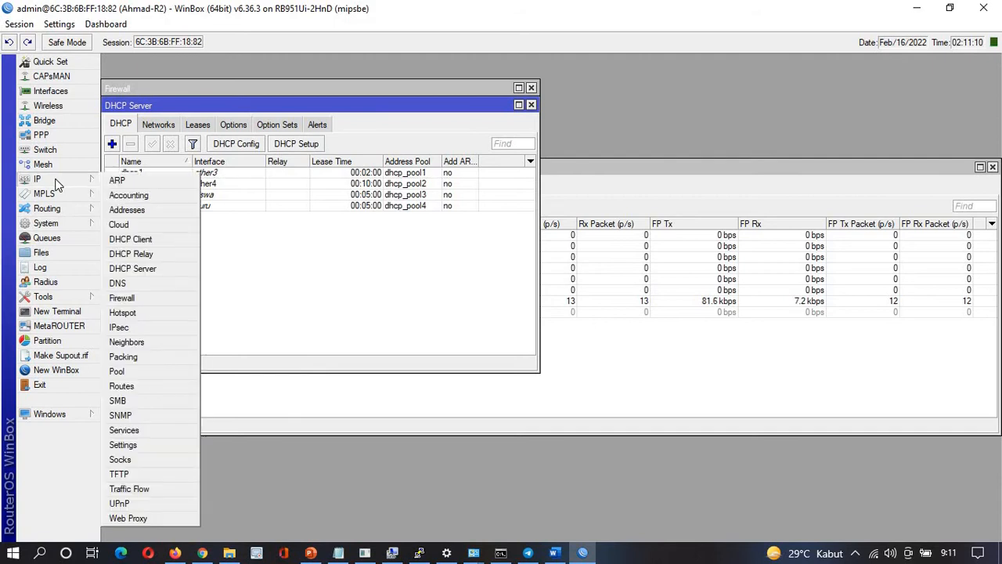
pyautogui.click(124, 313)
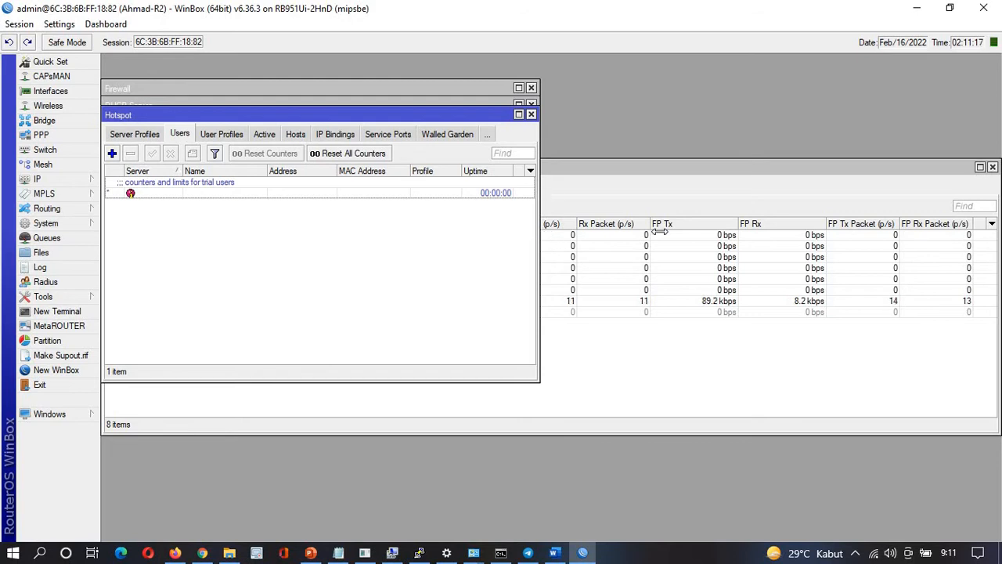
pyautogui.moveTo(538, 237); pyautogui.dragTo(874, 240)
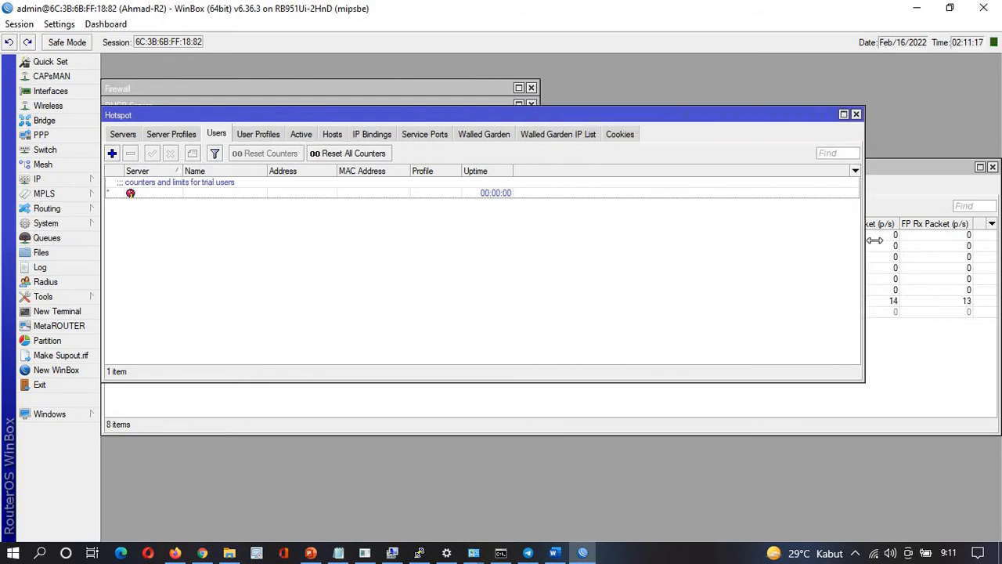
pyautogui.click(126, 135)
pyautogui.click(177, 139)
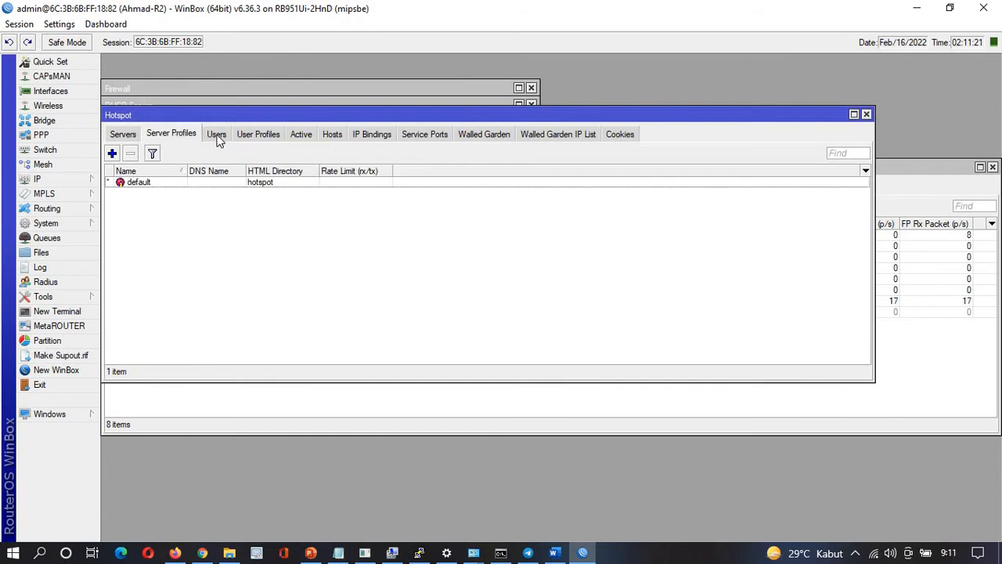
pyautogui.click(217, 134)
pyautogui.click(264, 135)
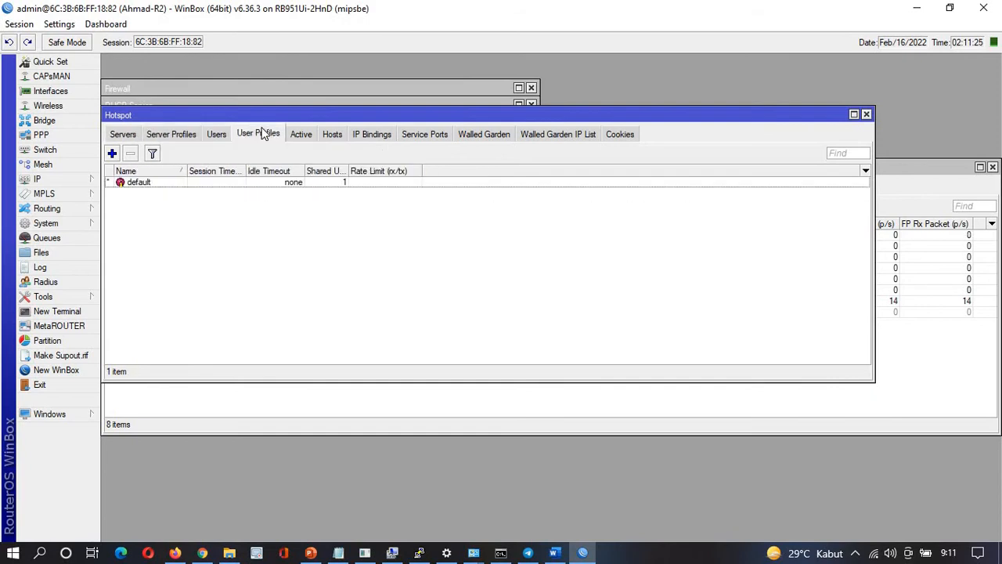
pyautogui.click(122, 135)
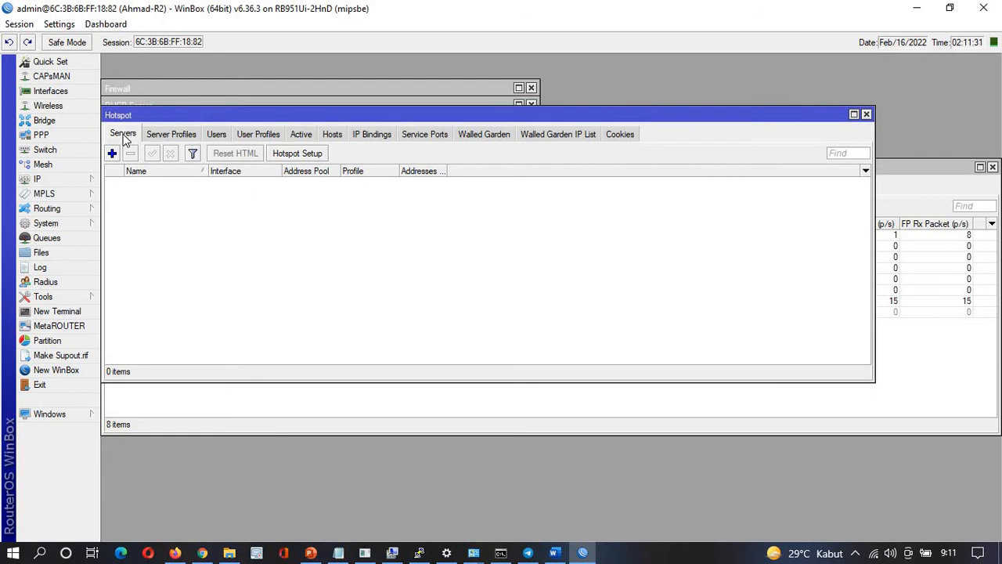
pyautogui.click(165, 135)
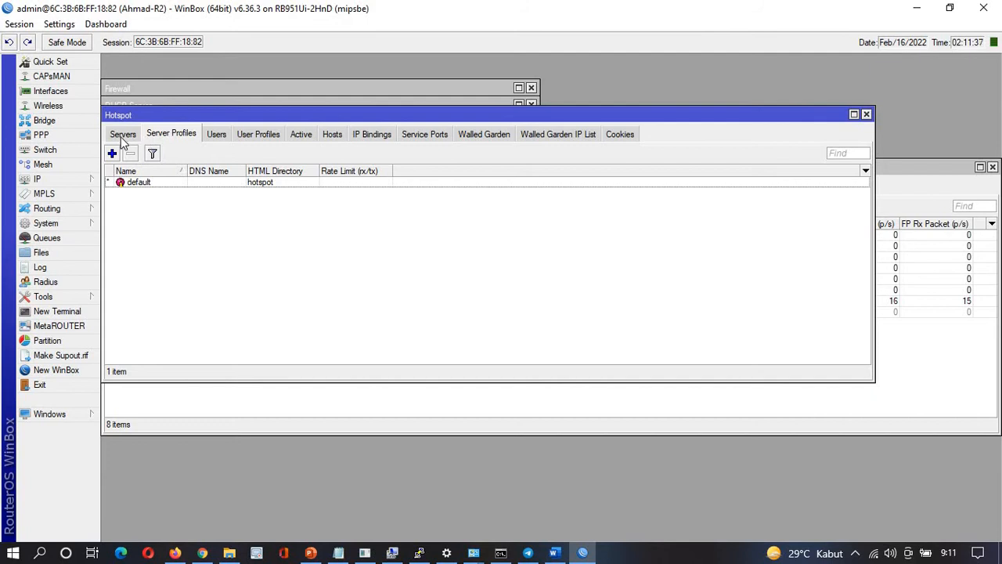
pyautogui.click(122, 137)
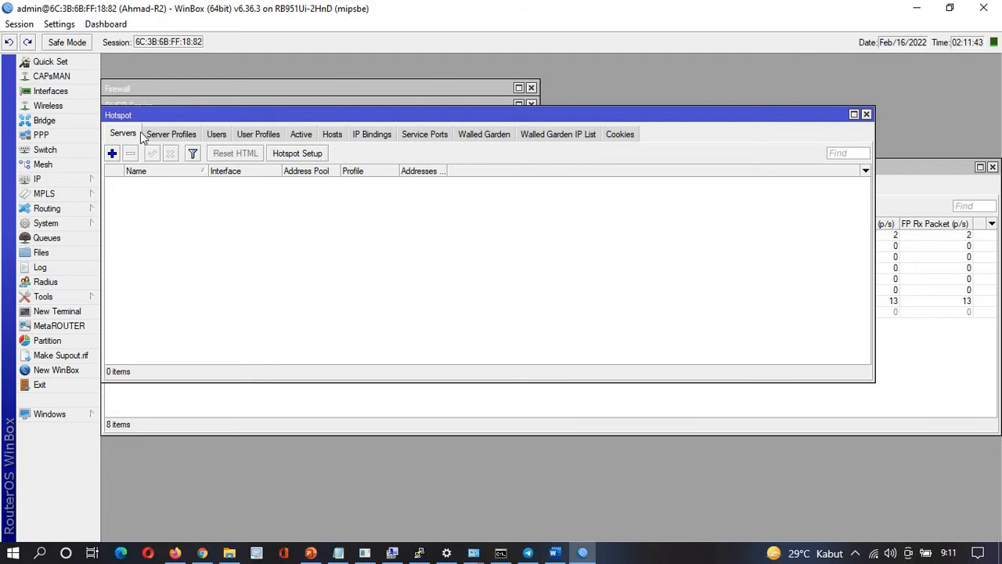
# Launch Hotspot Setup and check the network diagram slide in PowerPoint
pyautogui.click(286, 155)
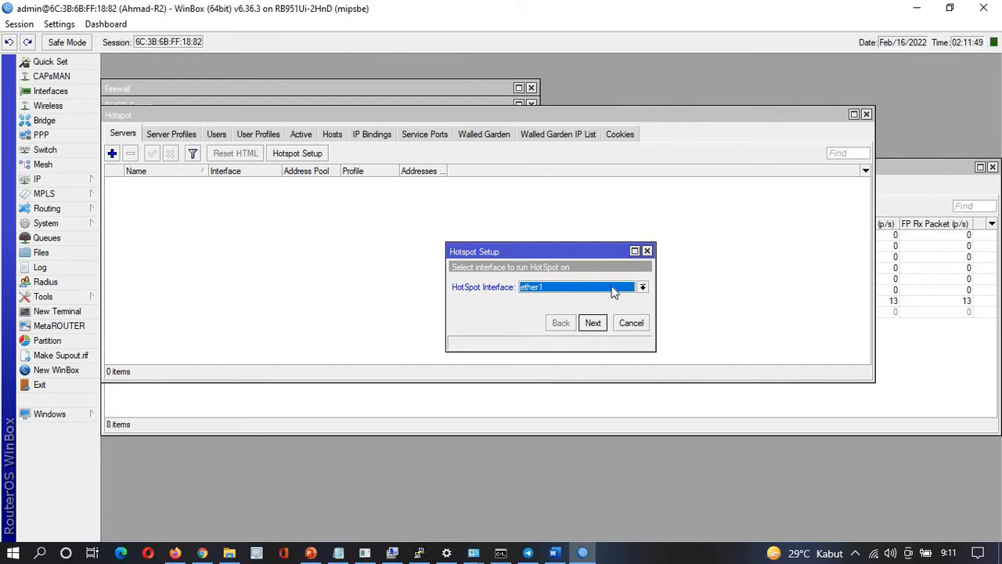
pyautogui.click(310, 553)
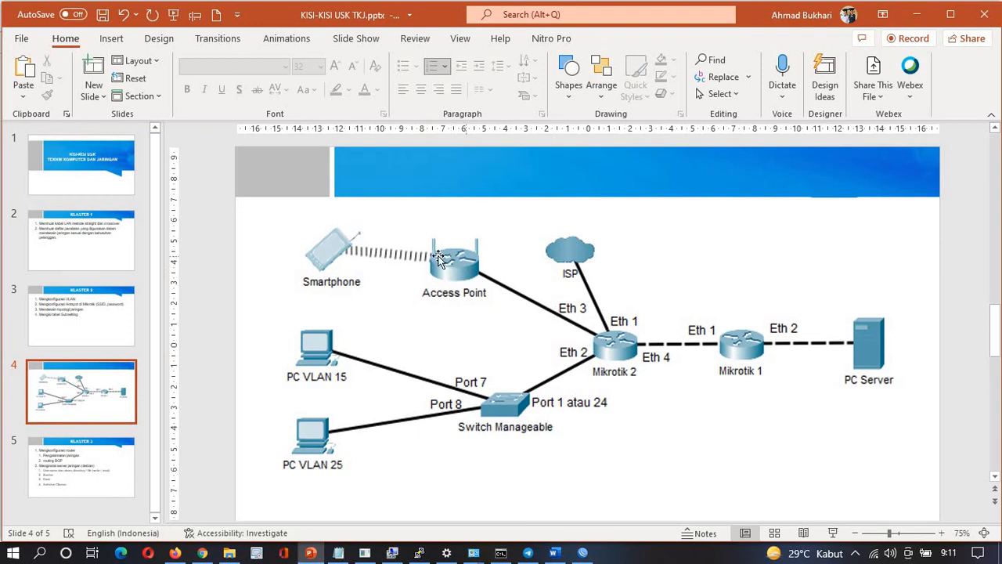
pyautogui.hotkey('alt', 'Tab')
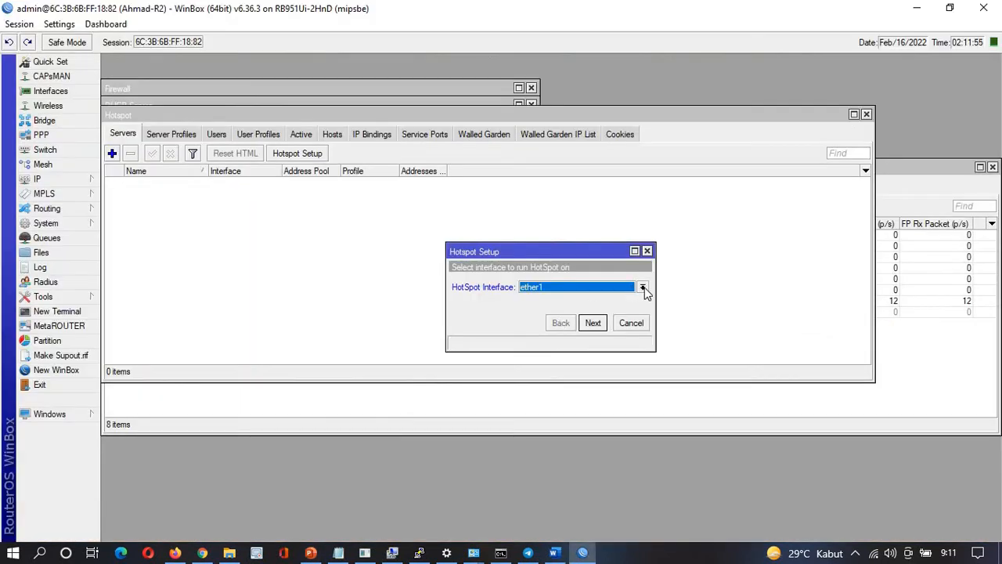
# Run the hotspot on ether3 with masquerading turned off
pyautogui.click(643, 288)
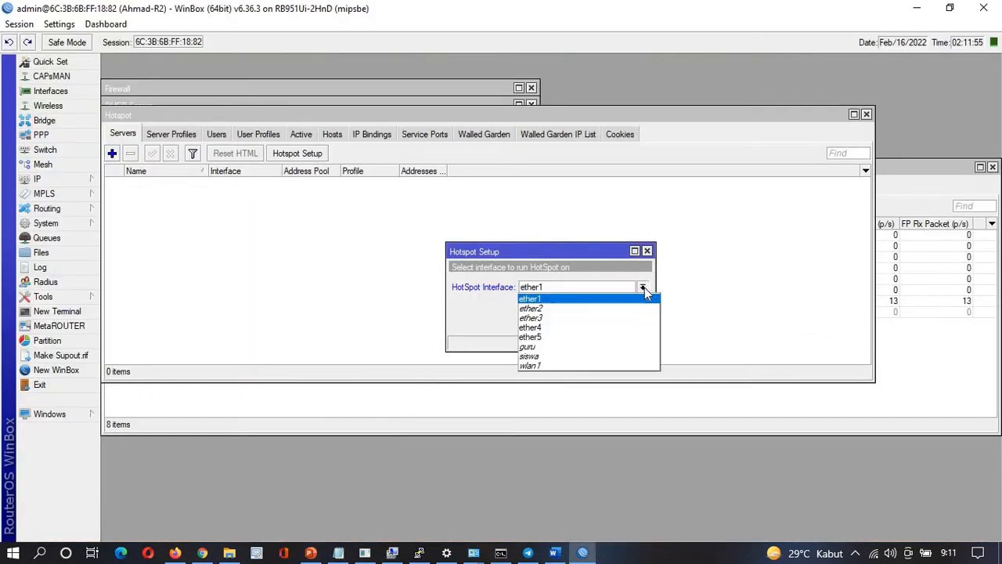
pyautogui.click(543, 319)
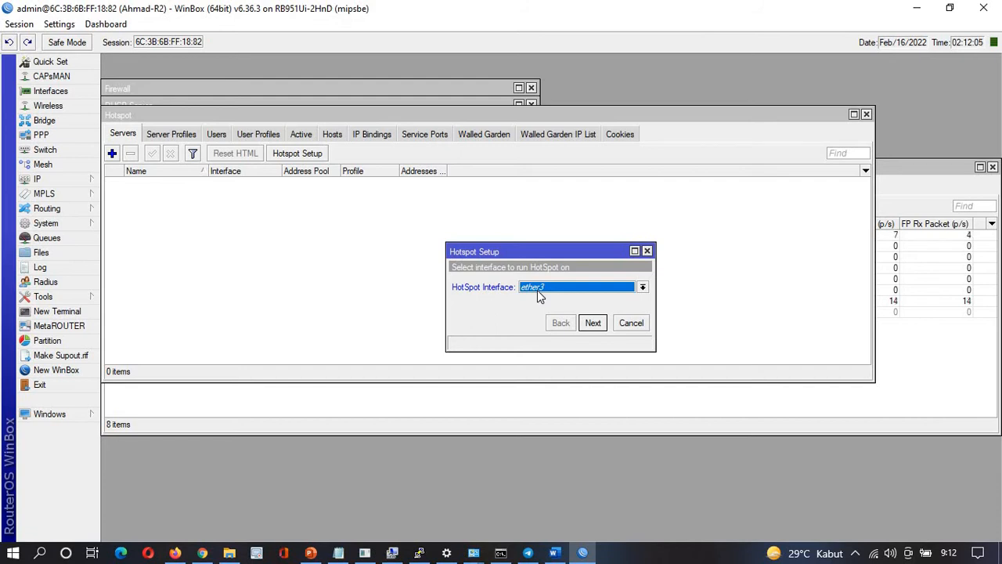
pyautogui.click(592, 326)
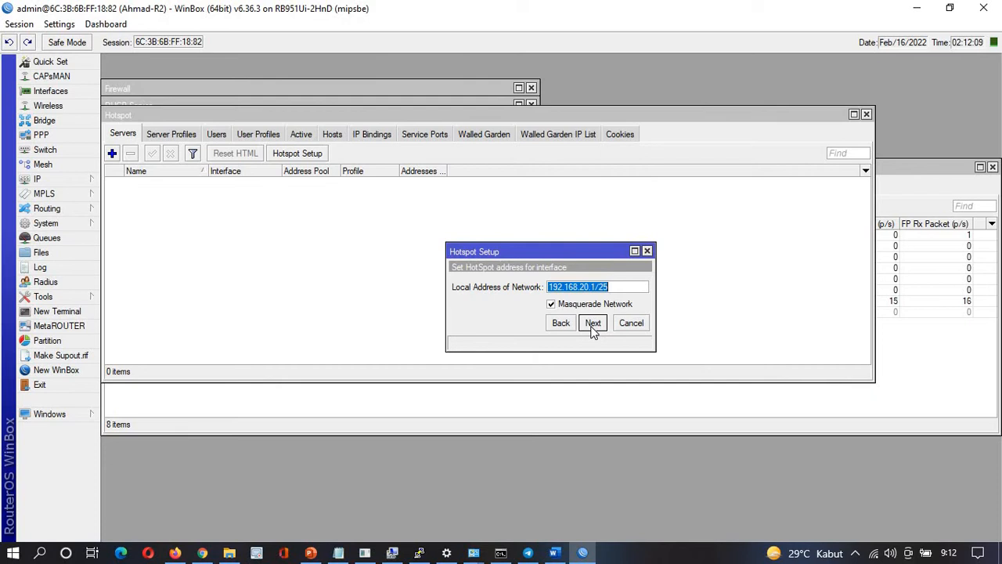
pyautogui.click(551, 306)
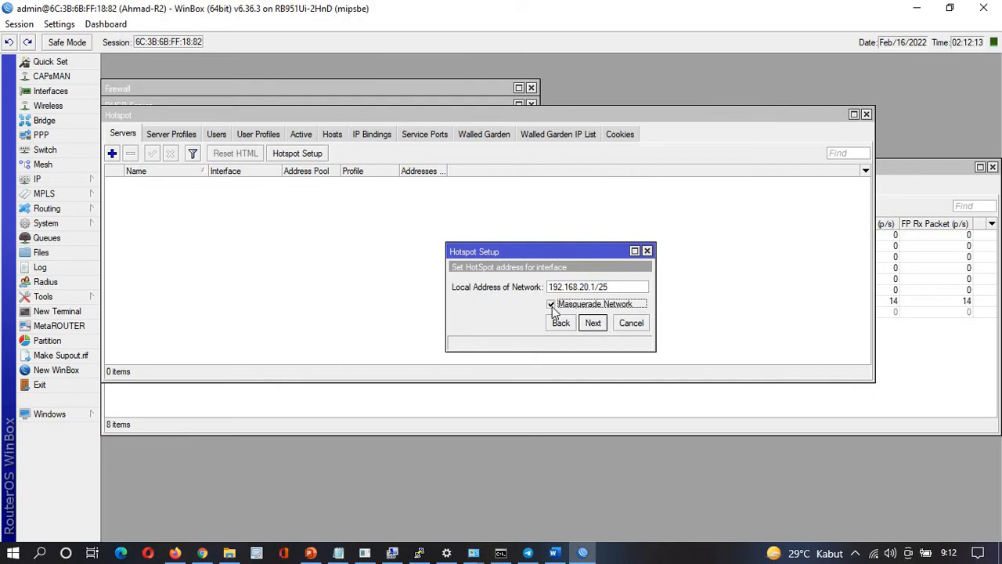
# Keep local address 192.168.20.1/25 and the suggested pool, skip the certificate and SMTP, and clear the DNS servers
pyautogui.click(592, 322)
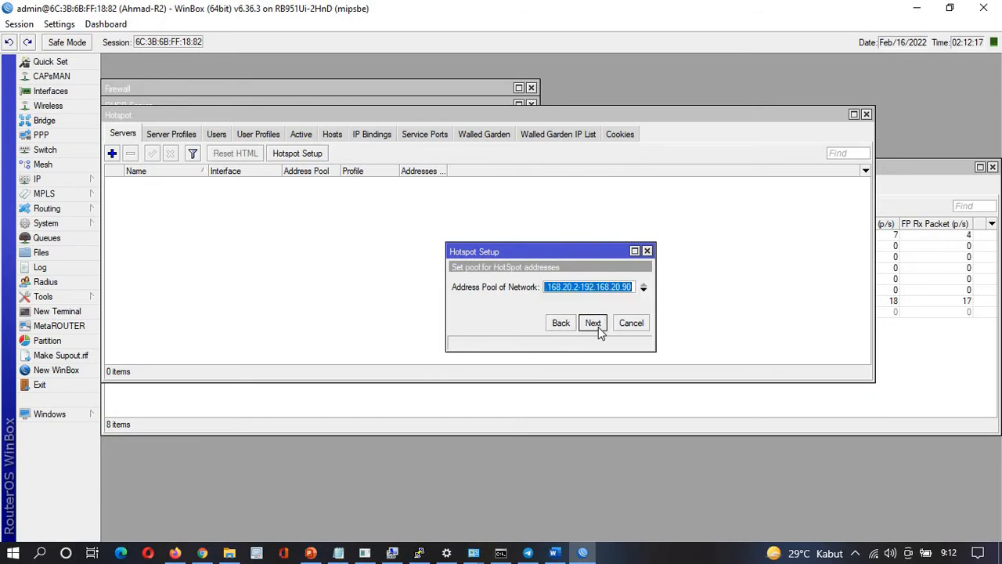
pyautogui.click(593, 322)
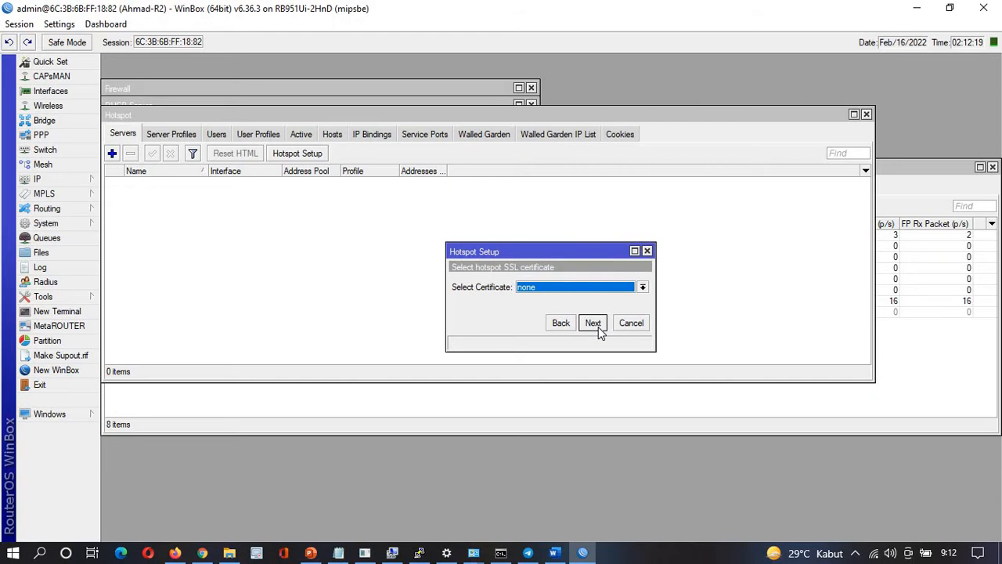
pyautogui.click(596, 326)
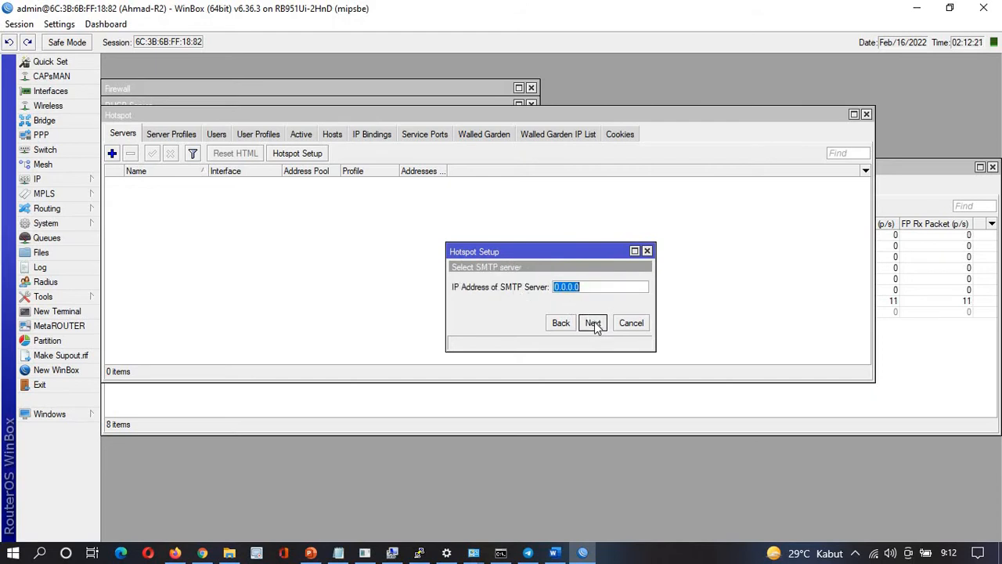
pyautogui.click(594, 324)
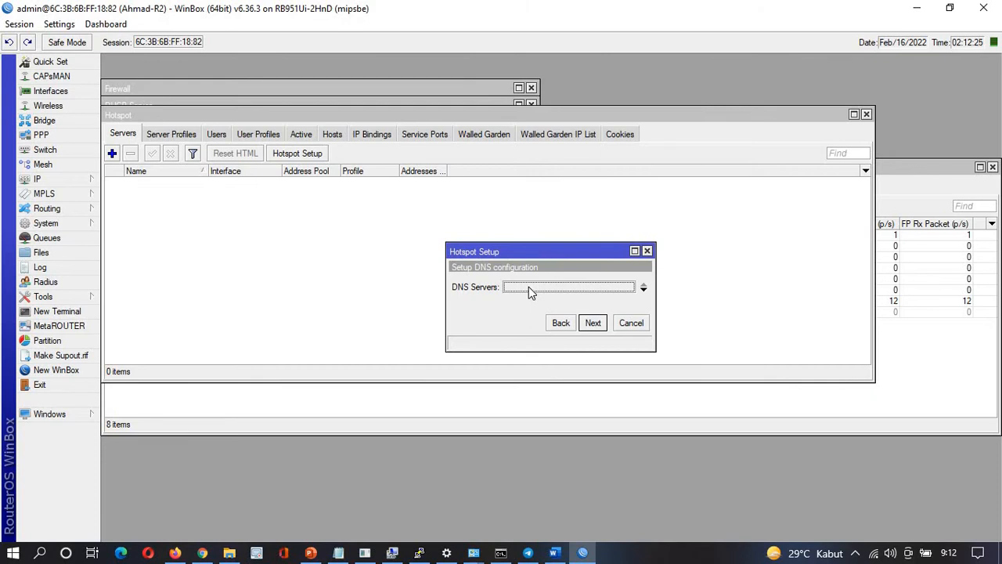
pyautogui.click(643, 288)
pyautogui.click(592, 323)
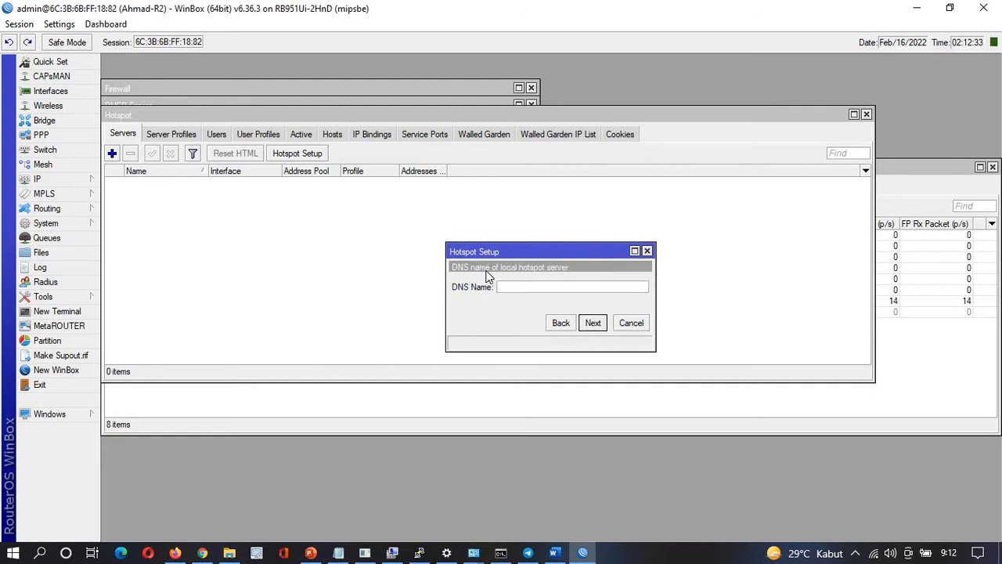
pyautogui.hotkey('alt', 'Tab')
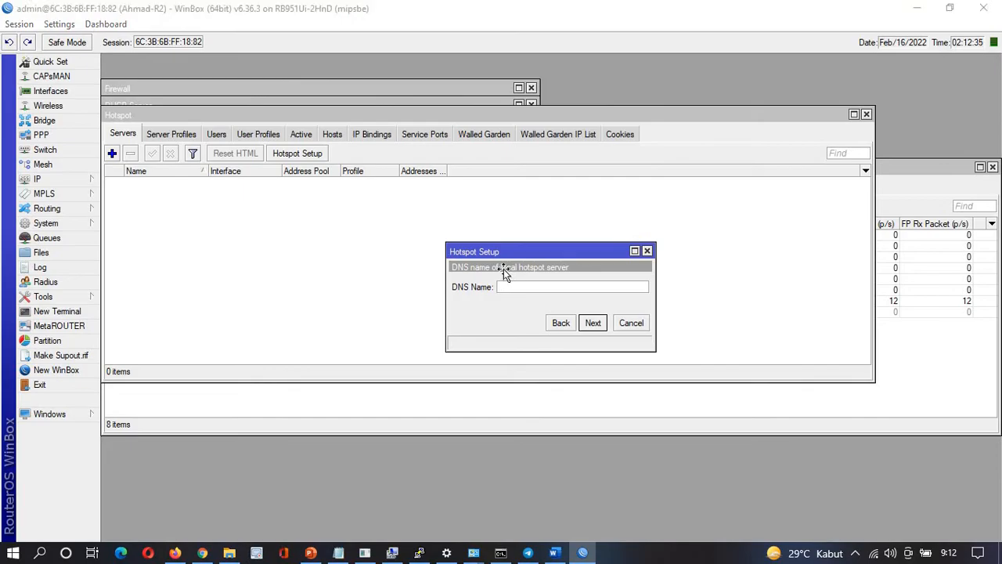
pyautogui.hotkey('alt', 'Tab')
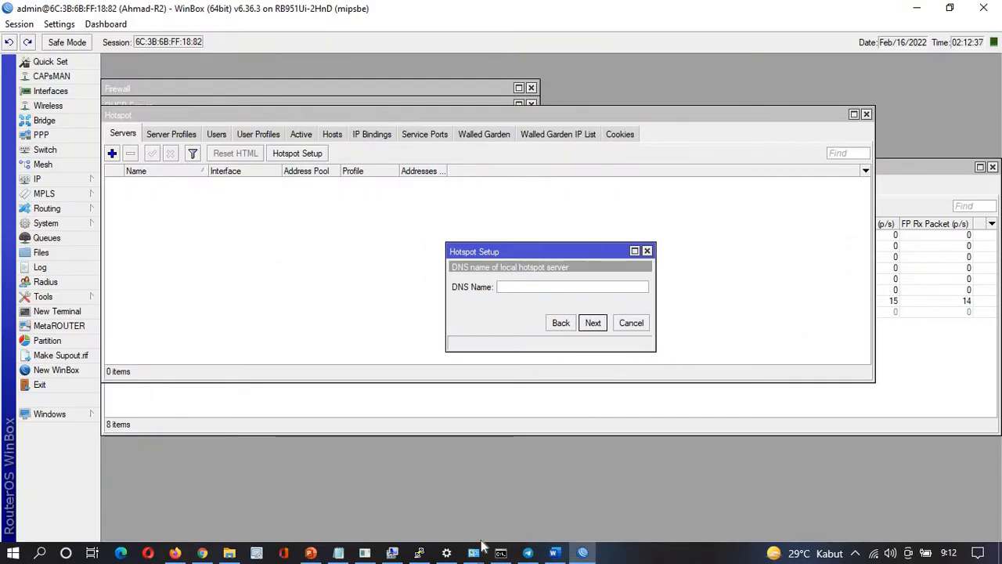
# Copy tjkt-smkisn.id from the notes and use it as the hotspot DNS name
pyautogui.click(340, 553)
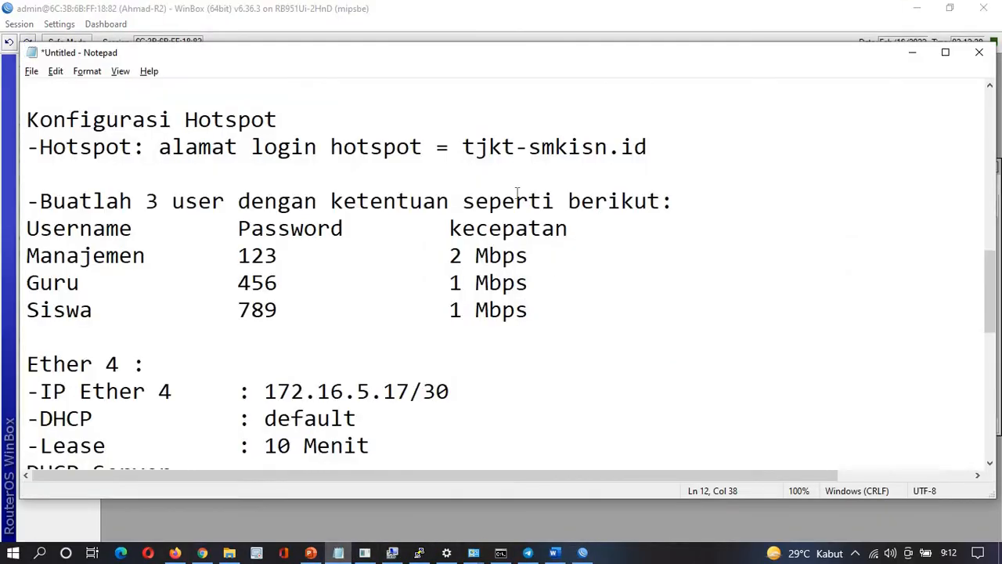
pyautogui.moveTo(465, 149); pyautogui.dragTo(656, 141)
pyautogui.hotkey('ctrl', 'c')
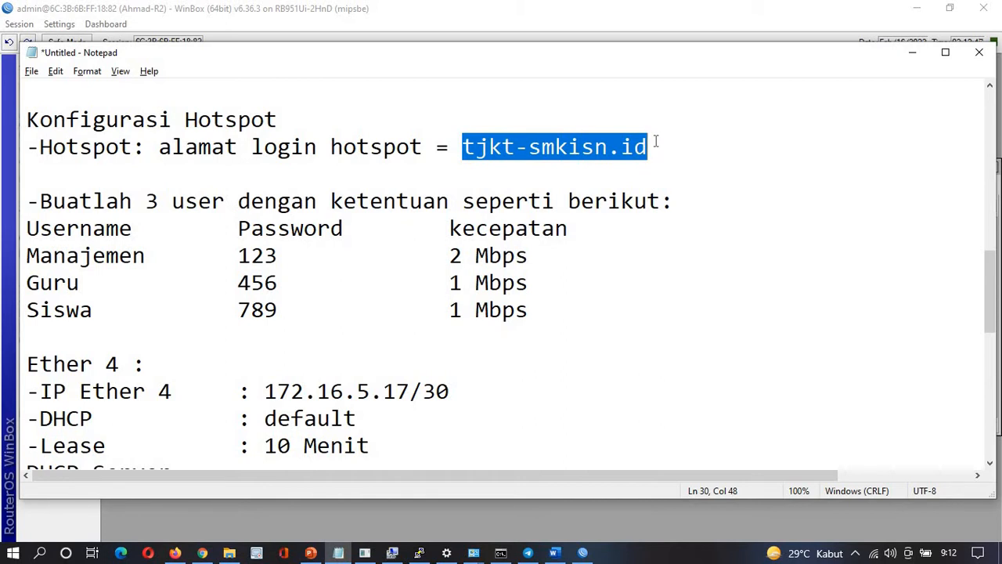
pyautogui.hotkey('alt', 'Tab')
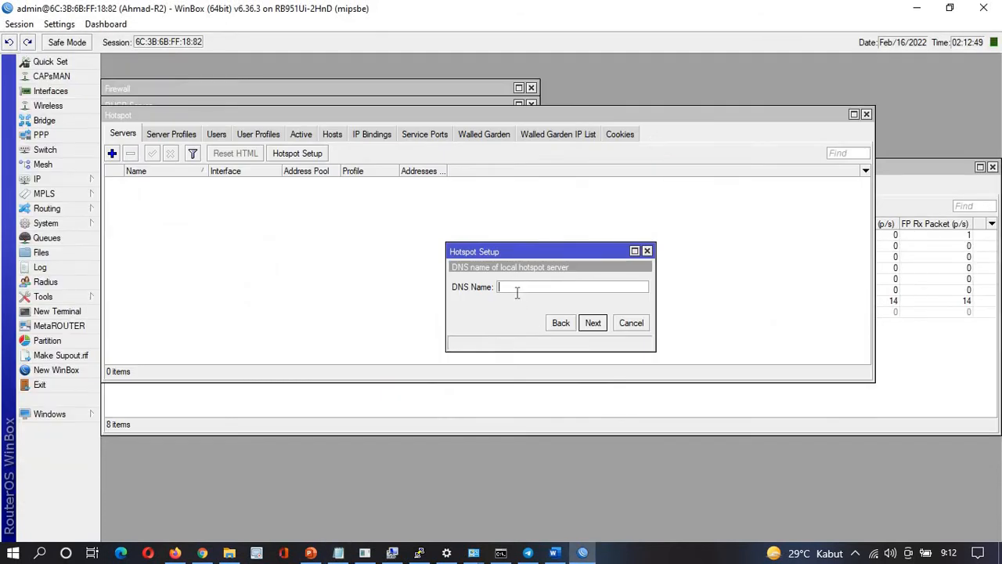
pyautogui.hotkey('ctrl', 'v')
pyautogui.click(562, 324)
pyautogui.click(587, 324)
pyautogui.click(593, 324)
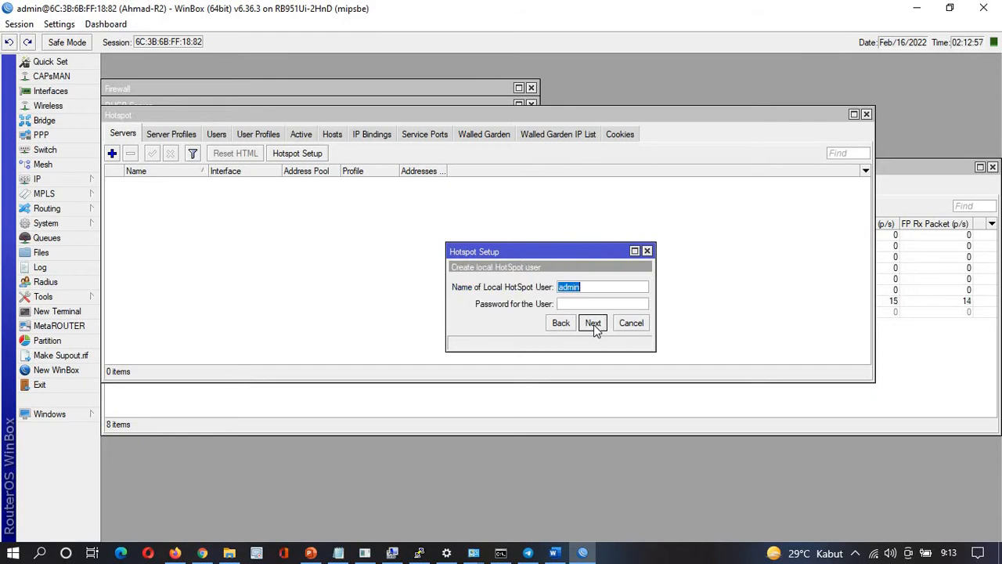
# Enter a password for the local hotspot user and finish the hotspot setup
pyautogui.click(579, 304)
pyautogui.hotkey('alt', 'Tab')
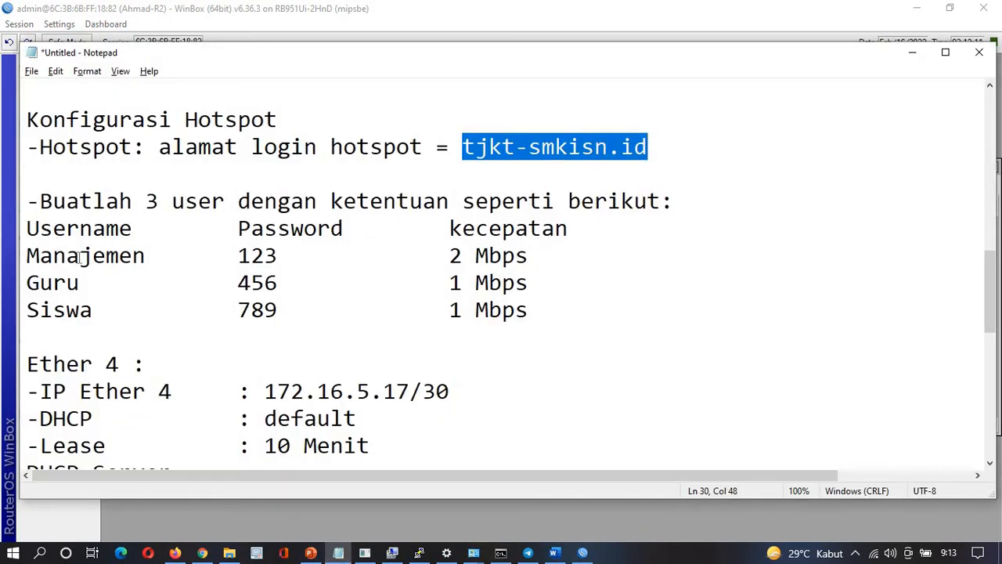
pyautogui.hotkey('alt', 'Tab')
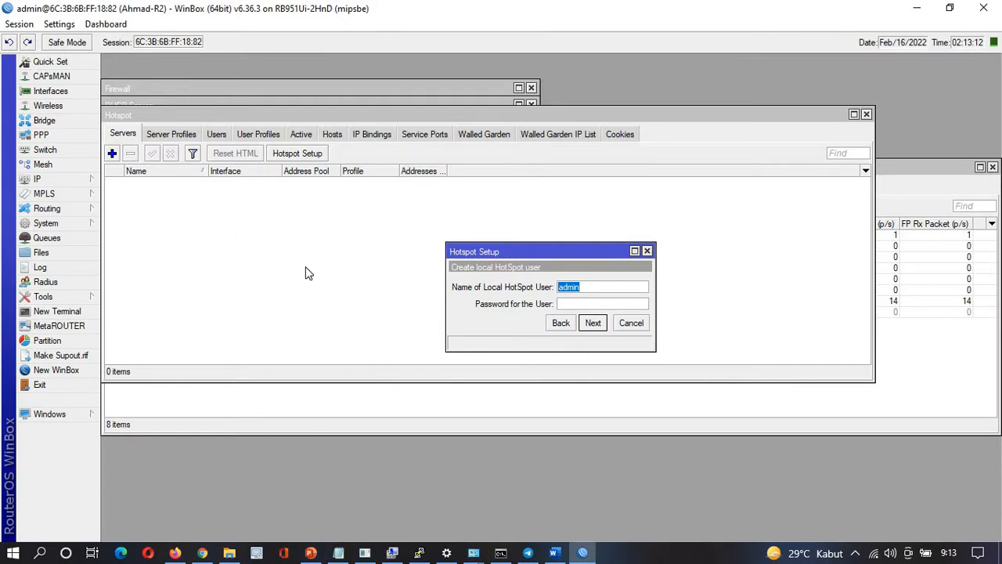
pyautogui.click(597, 303)
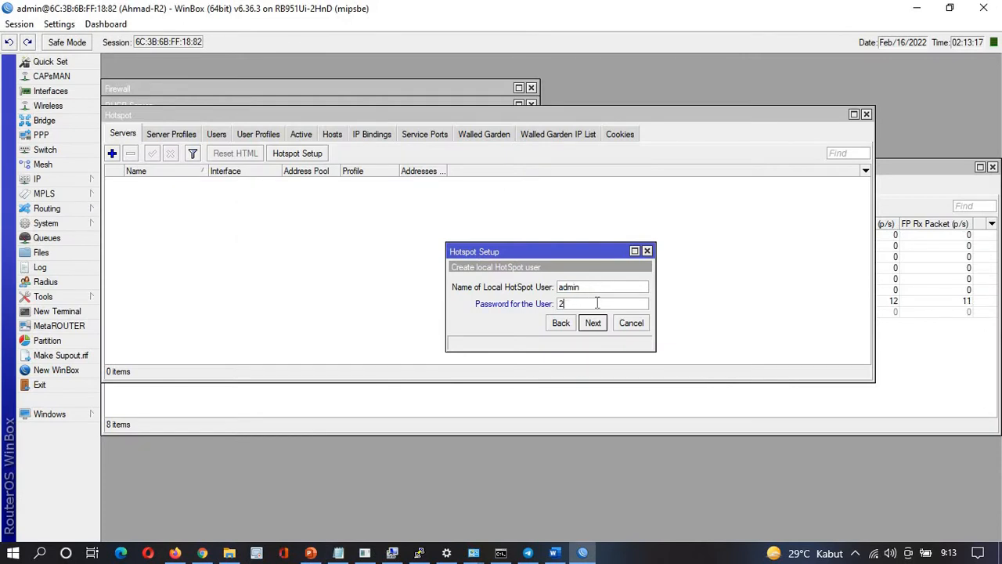
pyautogui.click(594, 323)
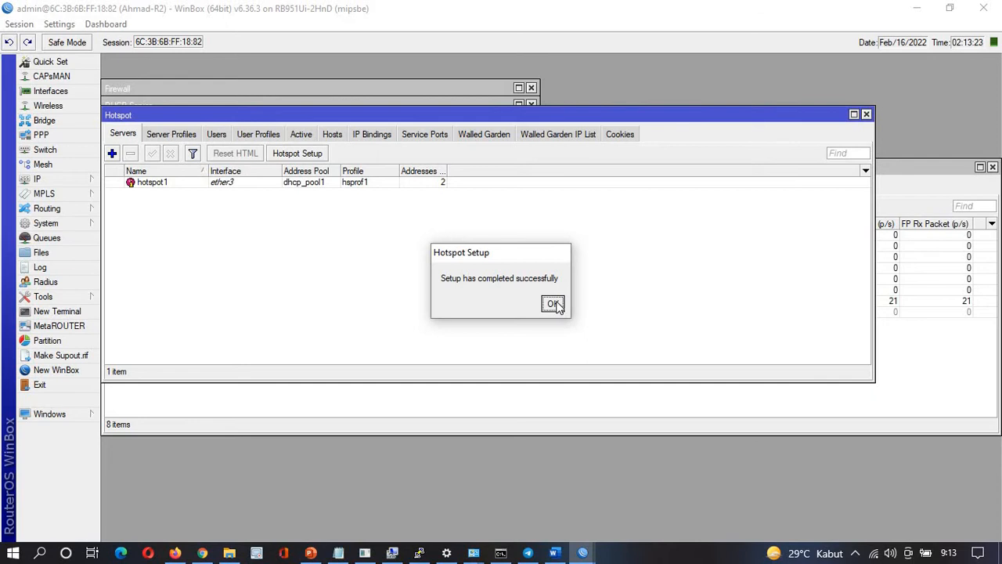
# Close the completion notice and check the hsprof1 server profile's DNS name
pyautogui.click(552, 303)
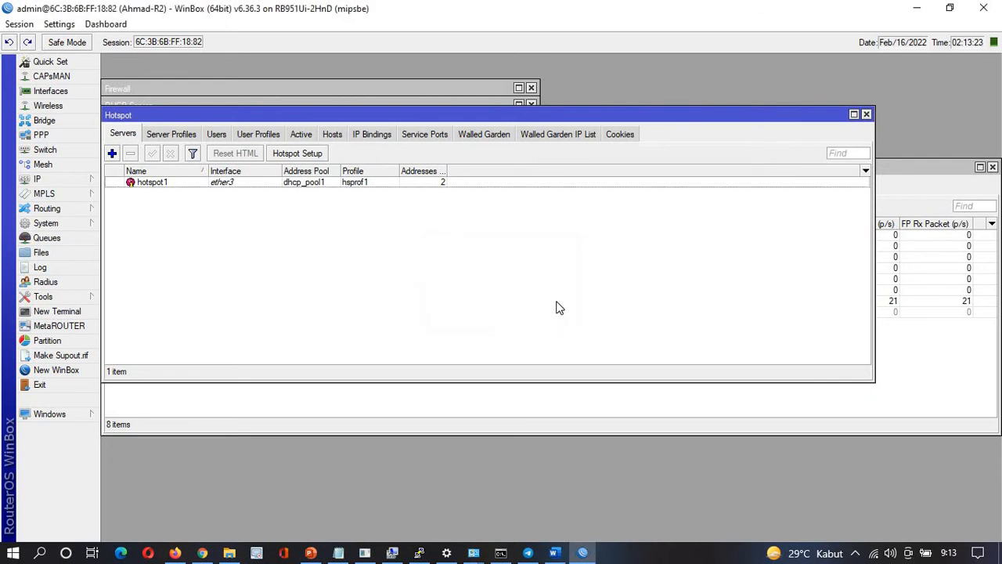
pyautogui.click(184, 138)
pyautogui.click(249, 197)
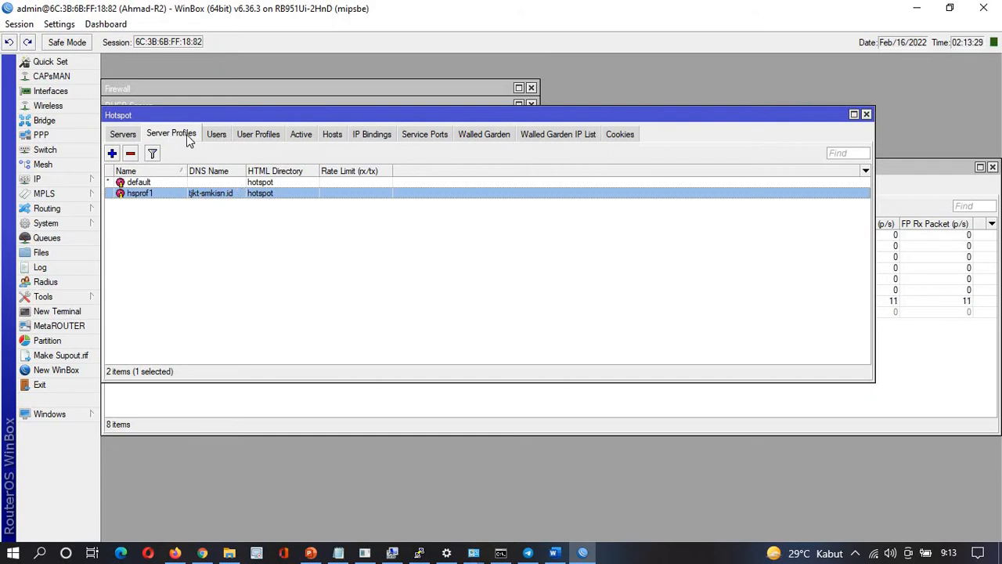
pyautogui.click(132, 139)
pyautogui.click(172, 138)
# Review the three users' speed requirements in the notes, then show the User Profiles list
pyautogui.hotkey('alt', 'Tab')
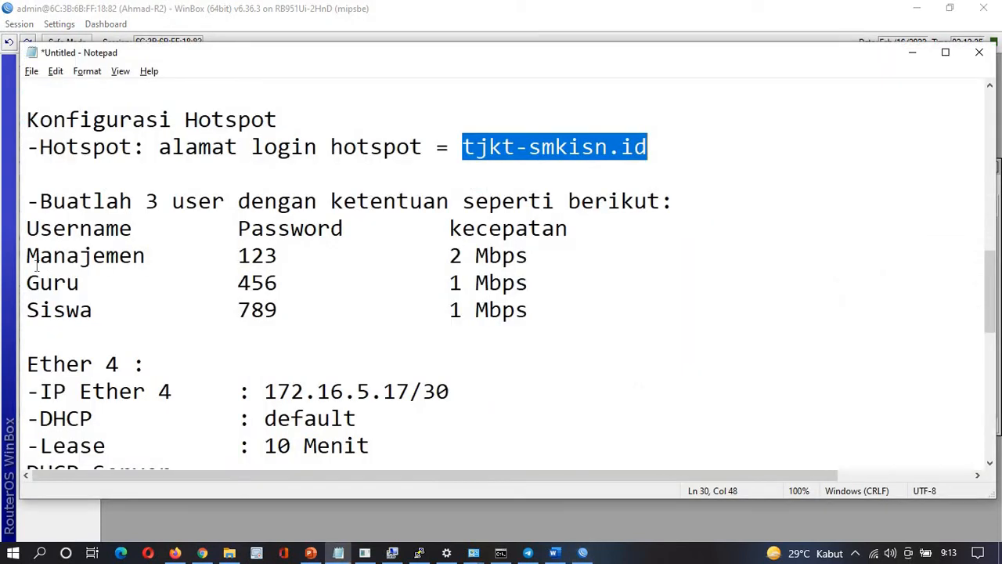
pyautogui.moveTo(32, 258); pyautogui.dragTo(584, 293)
pyautogui.moveTo(574, 332); pyautogui.dragTo(574, 332)
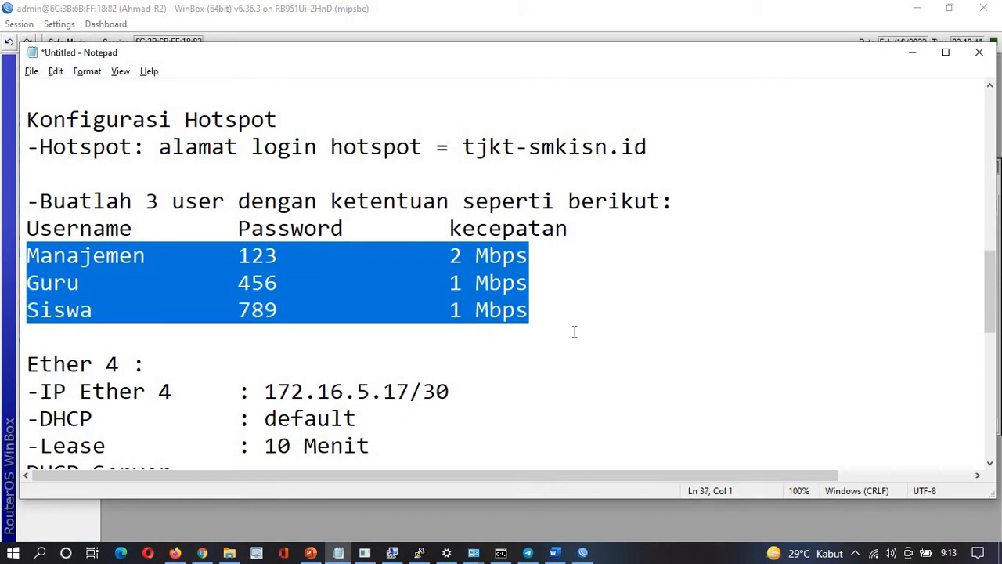
pyautogui.click(474, 282)
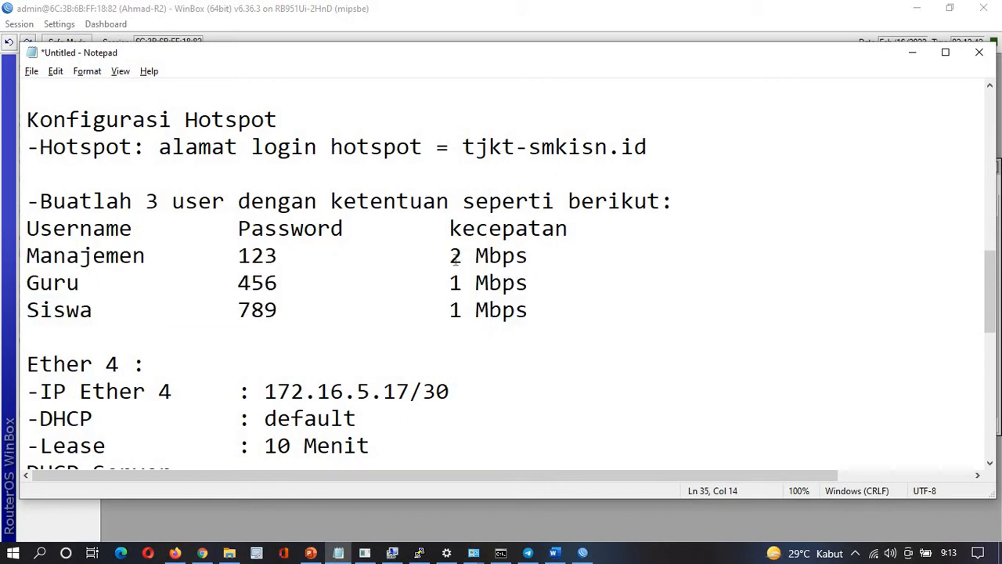
pyautogui.moveTo(454, 259); pyautogui.dragTo(537, 318)
pyautogui.click(536, 317)
pyautogui.hotkey('alt', 'Tab')
pyautogui.click(259, 134)
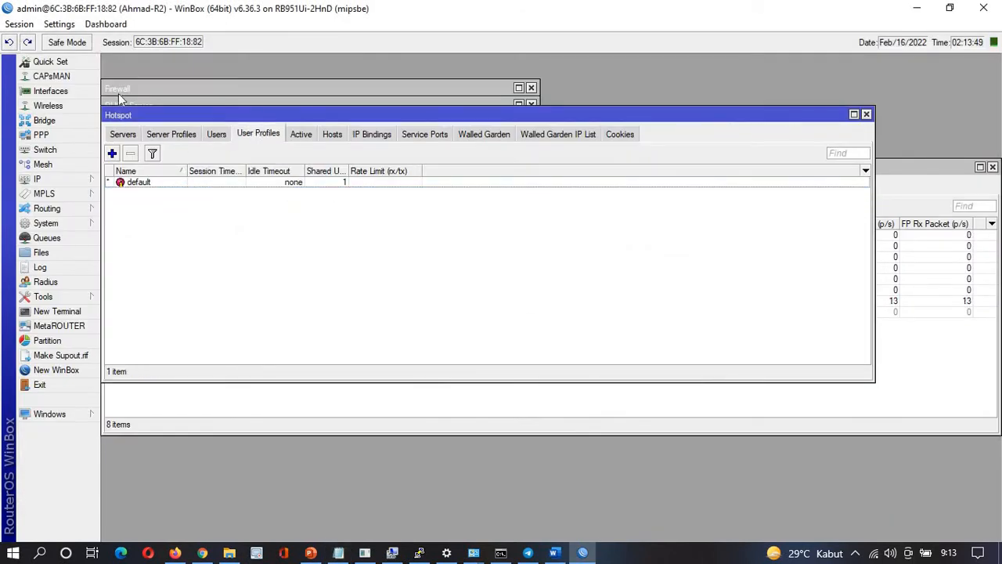
# Create a new hotspot user profile named Manajemen
pyautogui.click(112, 153)
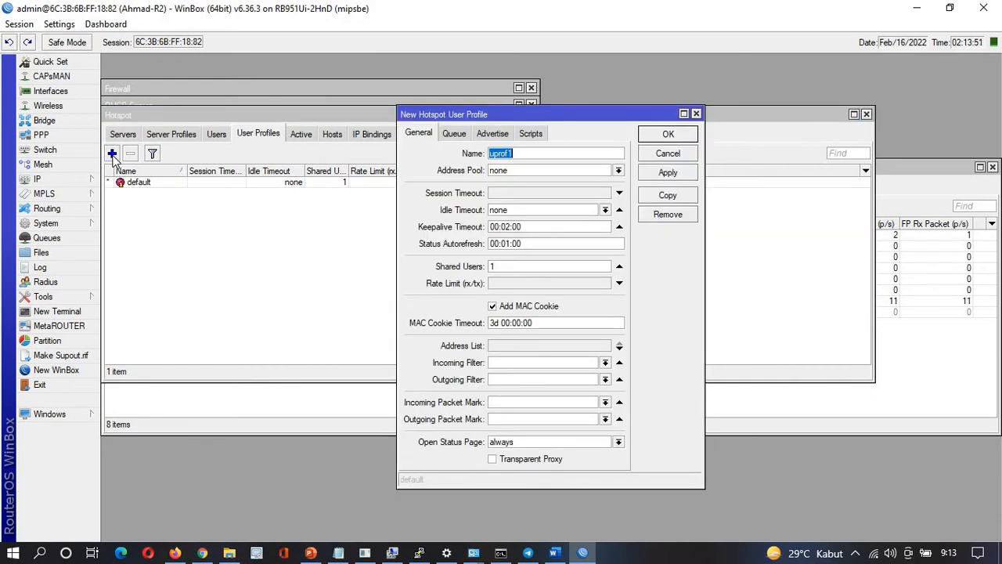
pyautogui.write('Manajeme')
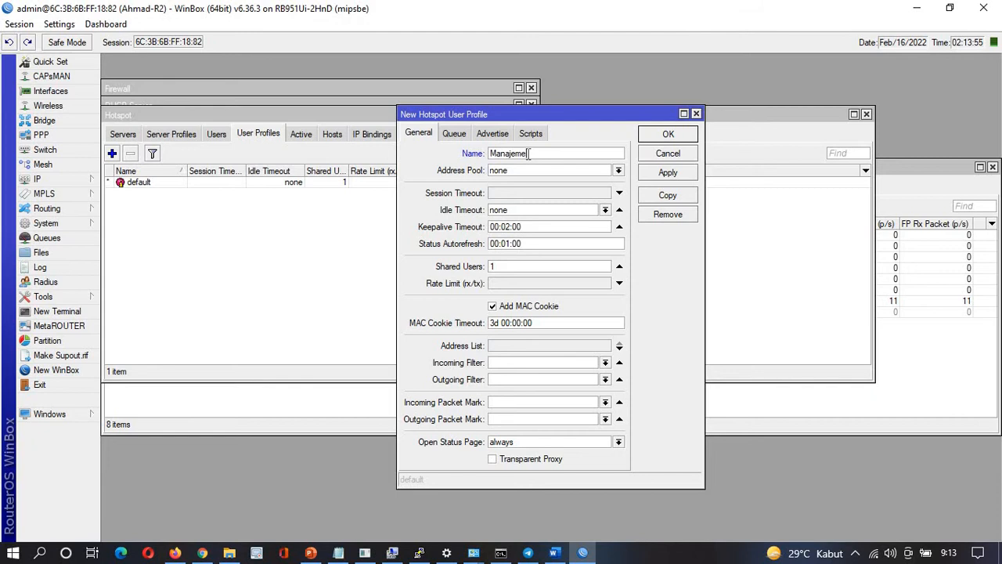
pyautogui.write('n')
pyautogui.hotkey('alt', 'Tab')
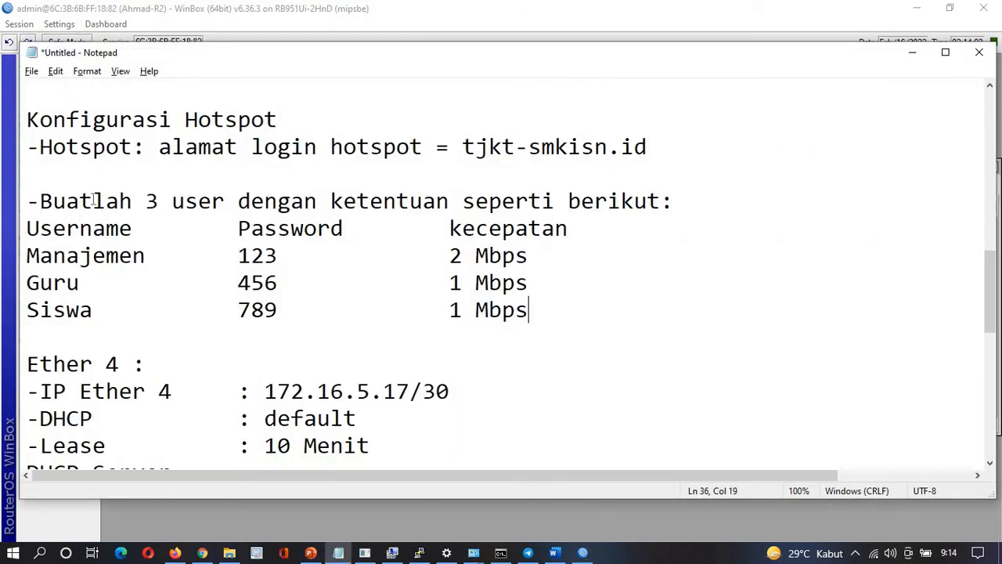
# Review the user requirements in the notes, then return to WinBox
pyautogui.scroll(1, 238, 139)
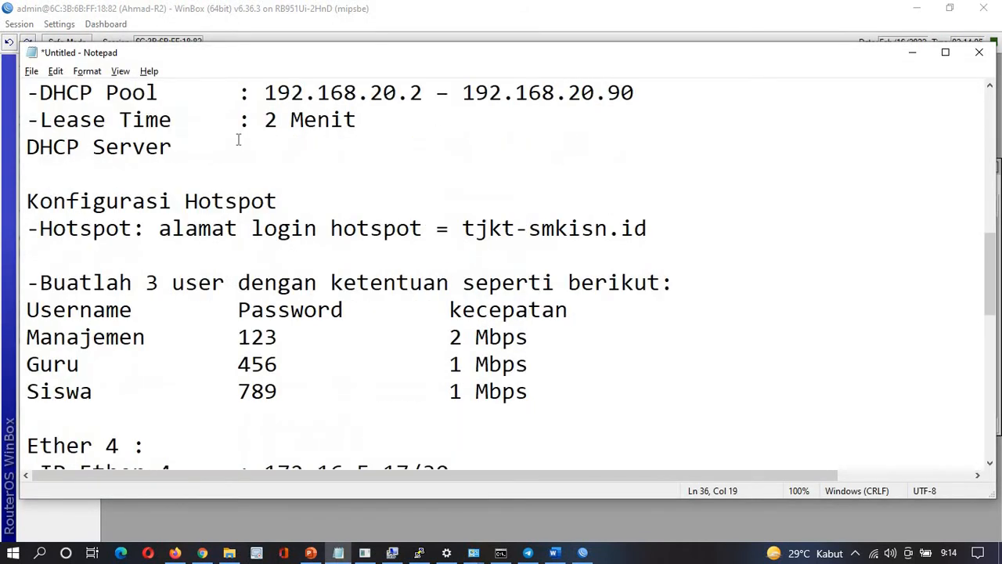
pyautogui.scroll(1, 238, 139)
pyautogui.moveTo(28, 119); pyautogui.dragTo(203, 255)
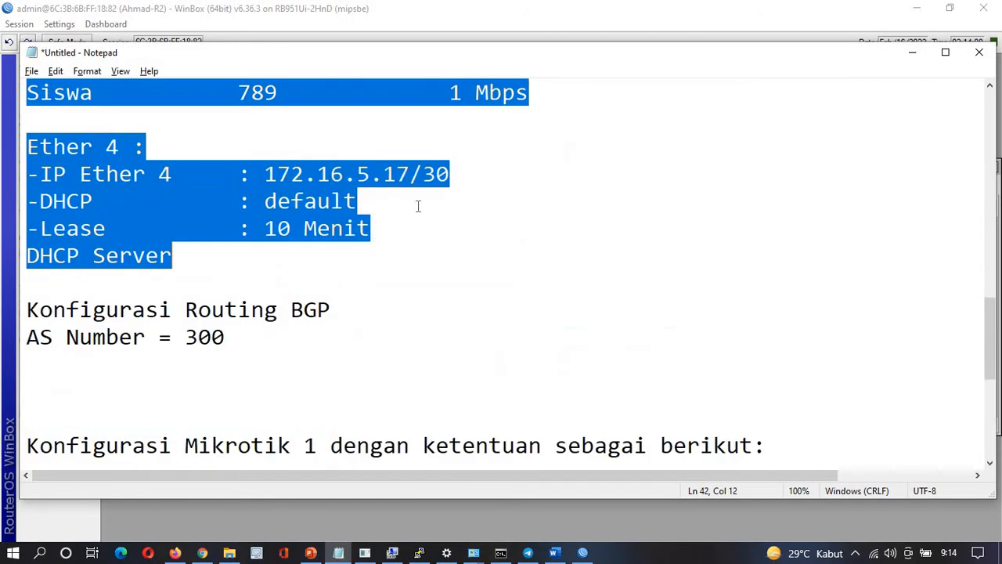
pyautogui.moveTo(418, 206); pyautogui.dragTo(543, 87)
pyautogui.scroll(4, 534, 144)
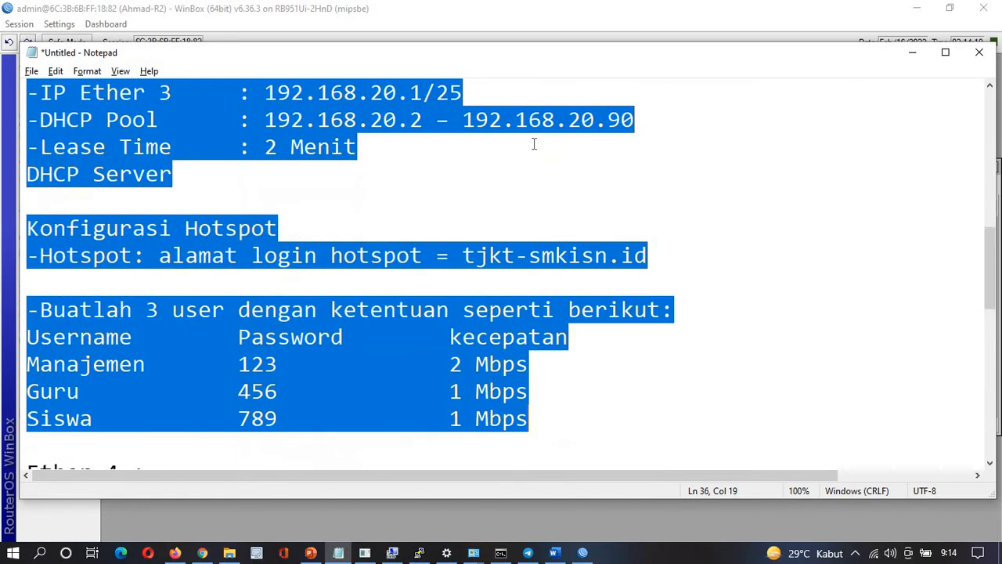
pyautogui.scroll(4, 534, 144)
pyautogui.scroll(-3, 533, 144)
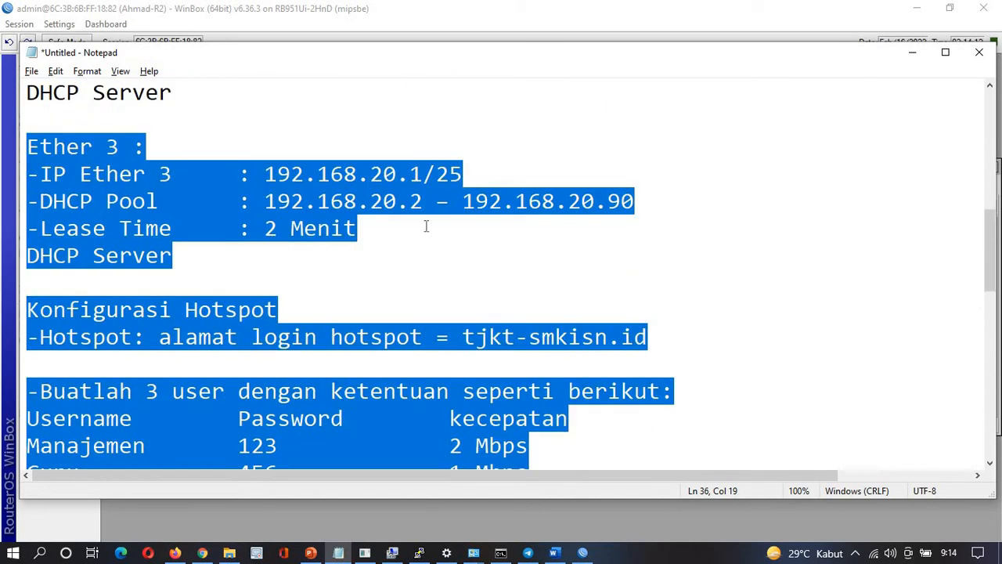
pyautogui.scroll(-3, 441, 364)
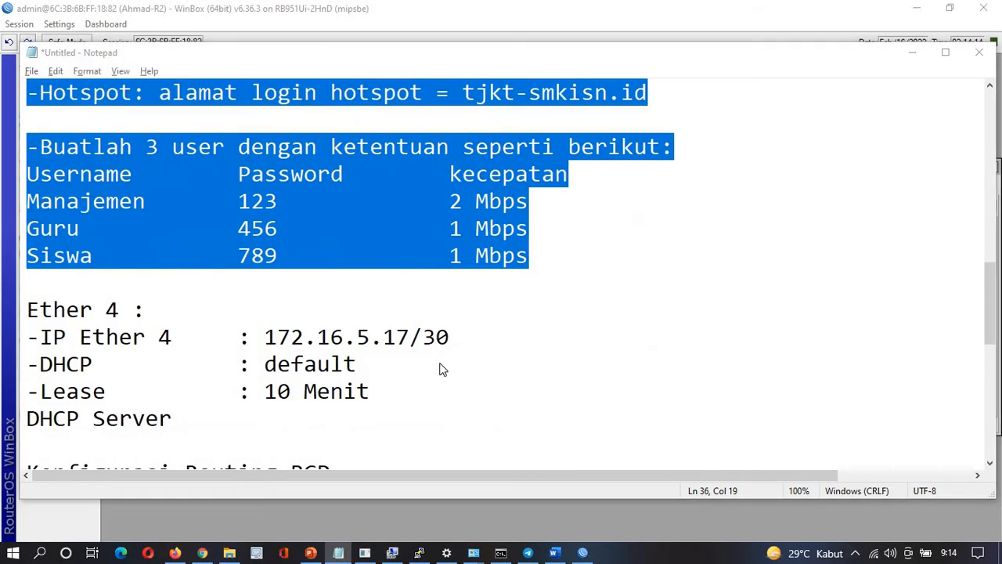
pyautogui.hotkey('alt', 'Tab')
pyautogui.click(67, 180)
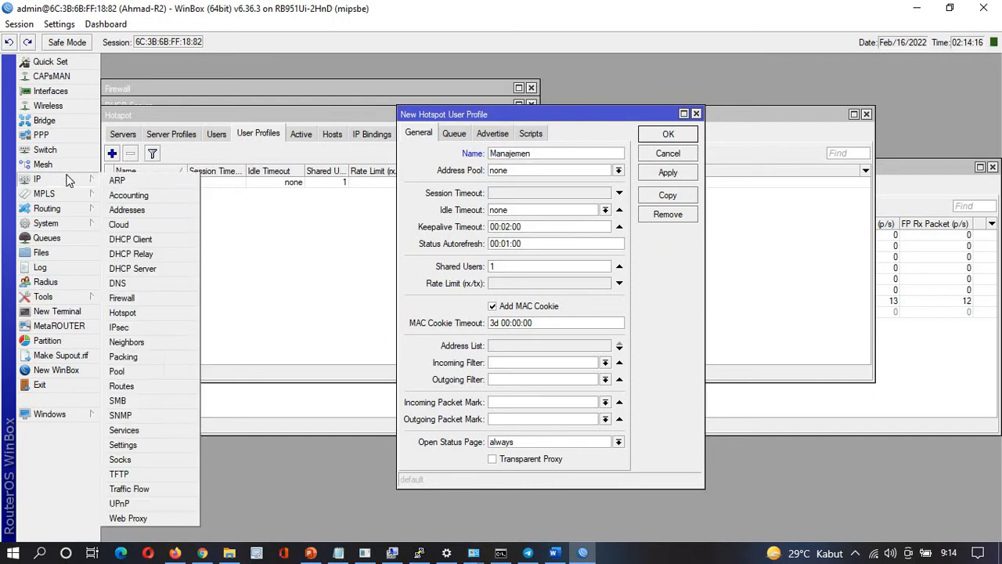
# Check dhcp_pool1's address range, then assign dhcp_pool1 as the Manajemen profile's address pool
pyautogui.click(139, 371)
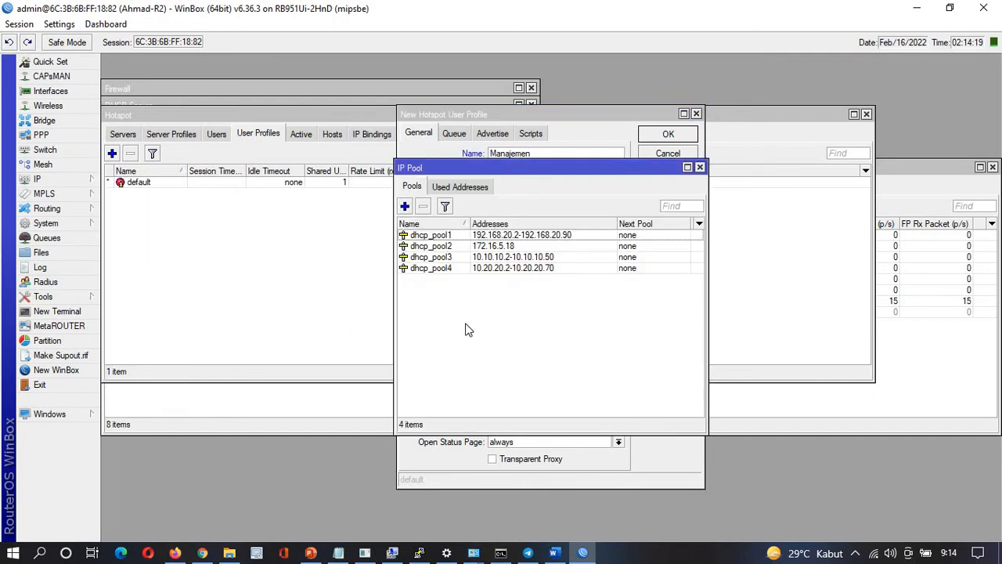
pyautogui.click(483, 238)
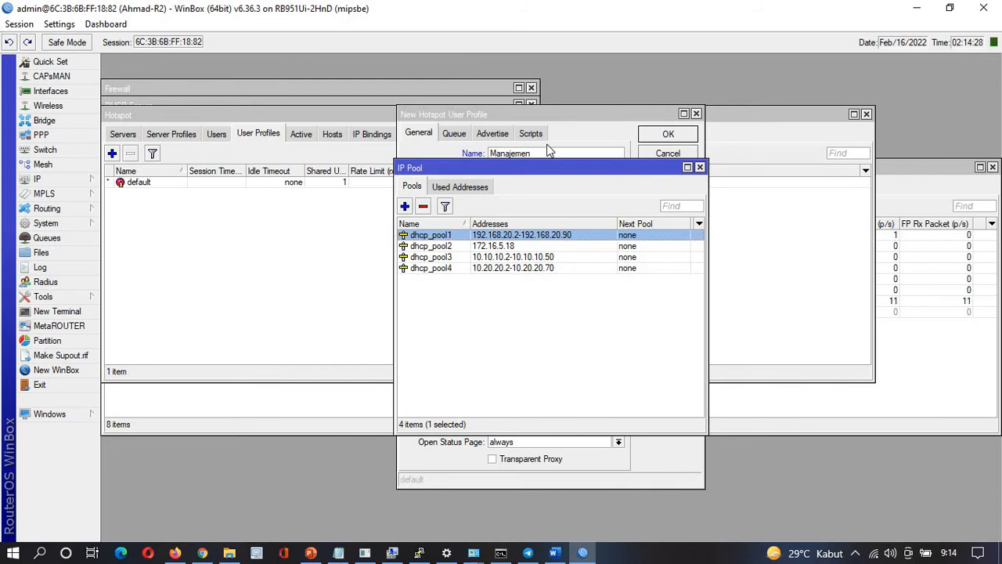
pyautogui.click(584, 129)
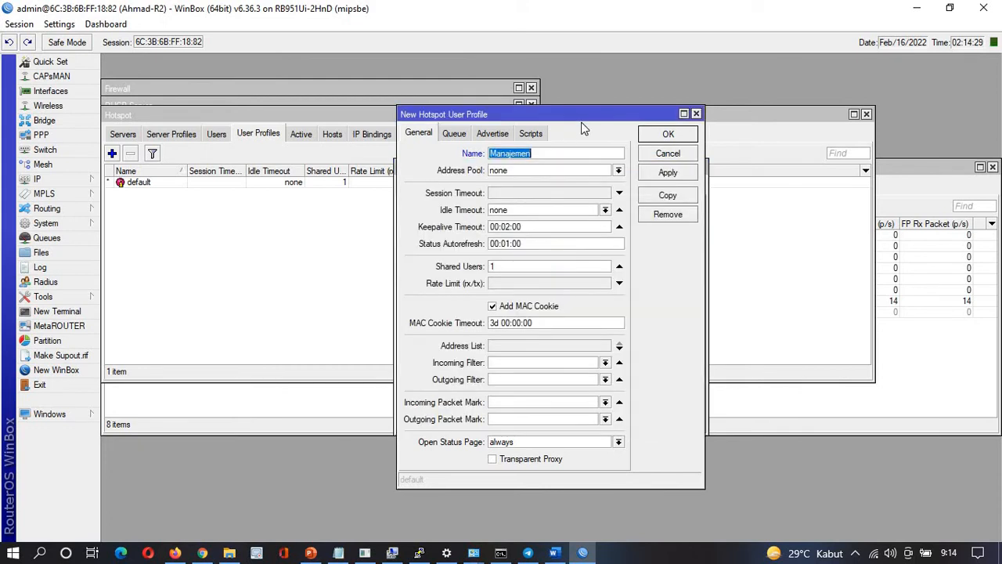
pyautogui.click(618, 170)
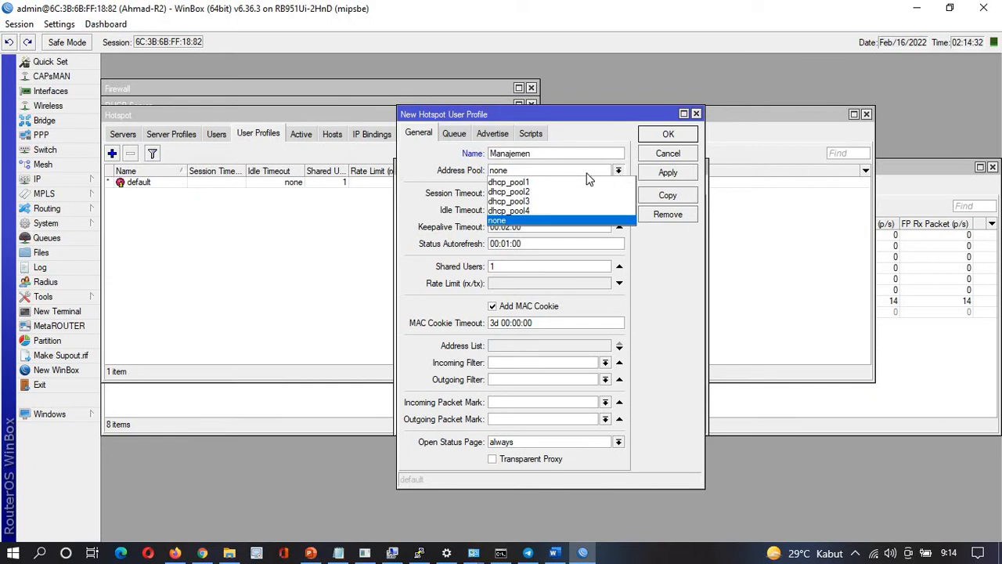
pyautogui.click(530, 185)
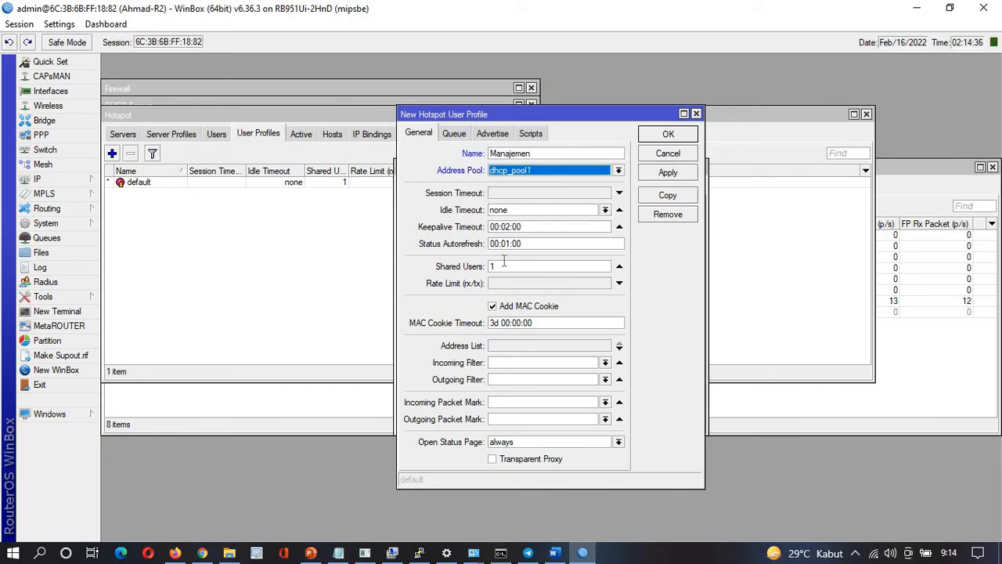
# Set Shared Users to 10 and Rate Limit to 2M/2M, and untick Add MAC Cookie
pyautogui.moveTo(505, 267); pyautogui.dragTo(449, 272)
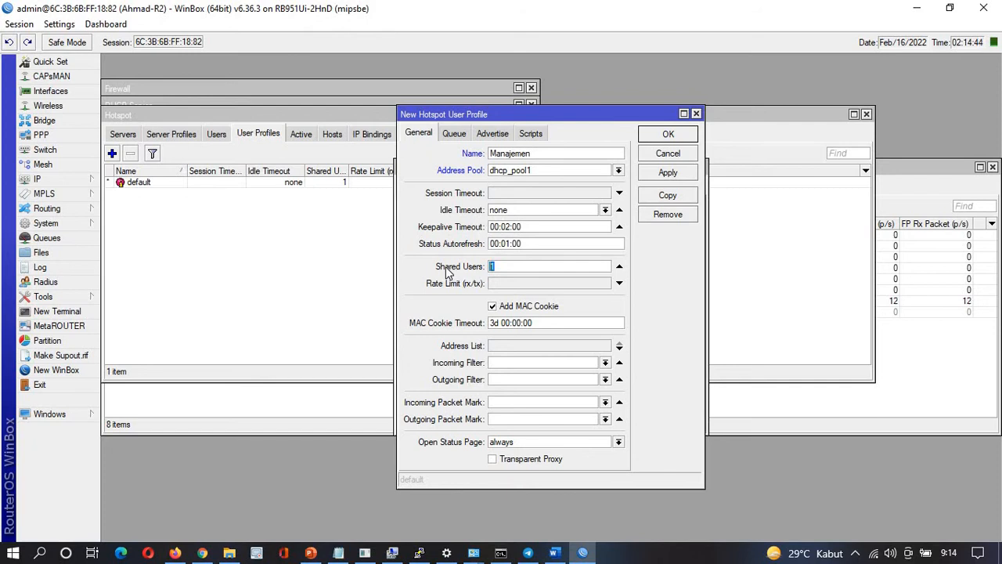
pyautogui.write('10')
pyautogui.hotkey('alt', 'Tab')
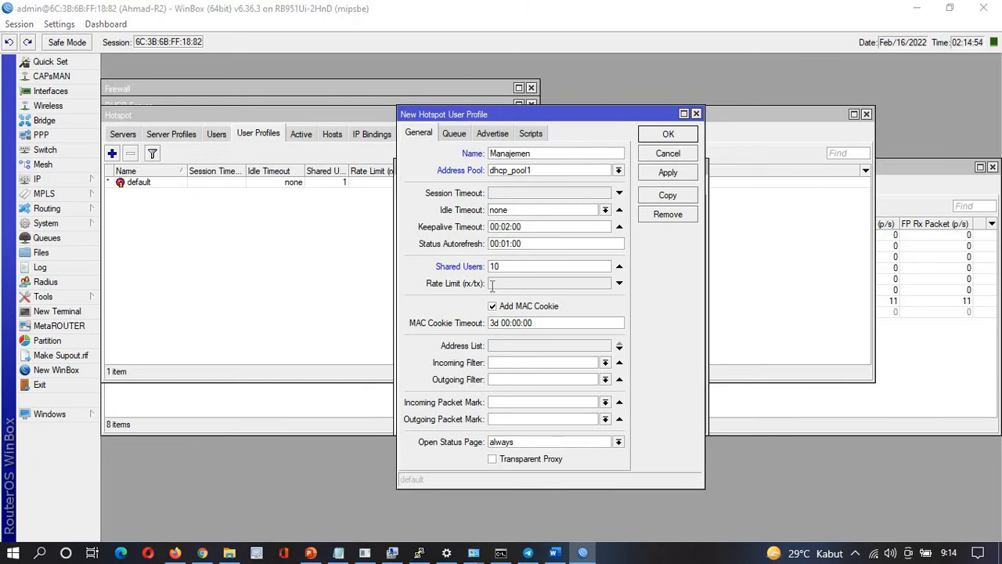
pyautogui.hotkey('alt', 'Tab')
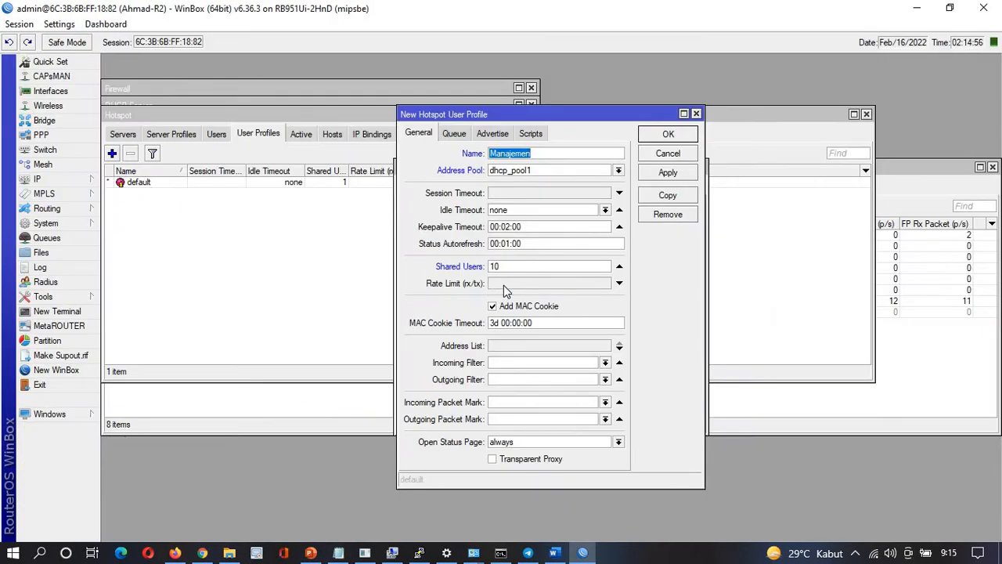
pyautogui.click(503, 285)
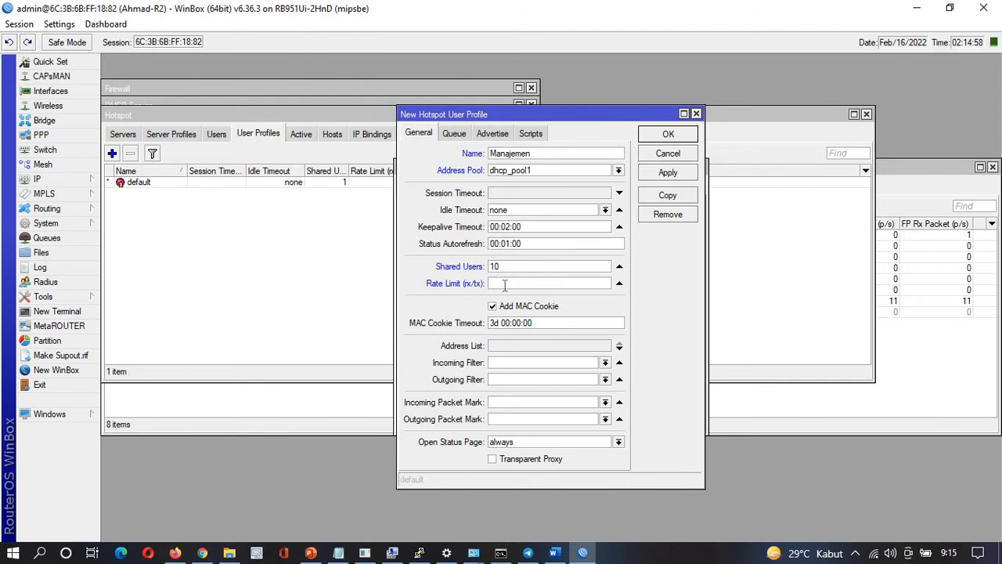
pyautogui.write('2M/2M')
pyautogui.click(492, 306)
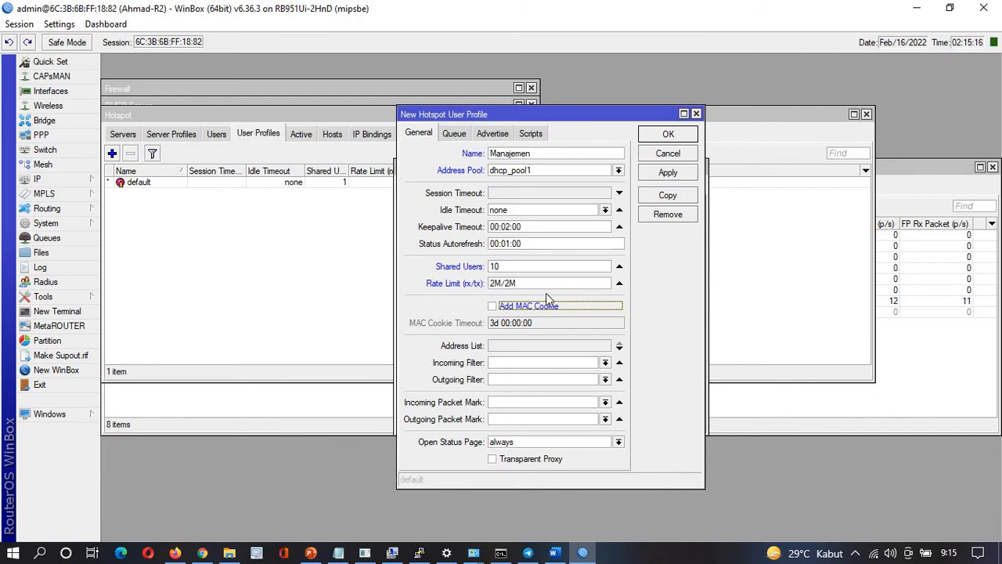
# Save the Manajemen user profile, then check the task notes in Notepad and come back
pyautogui.click(665, 136)
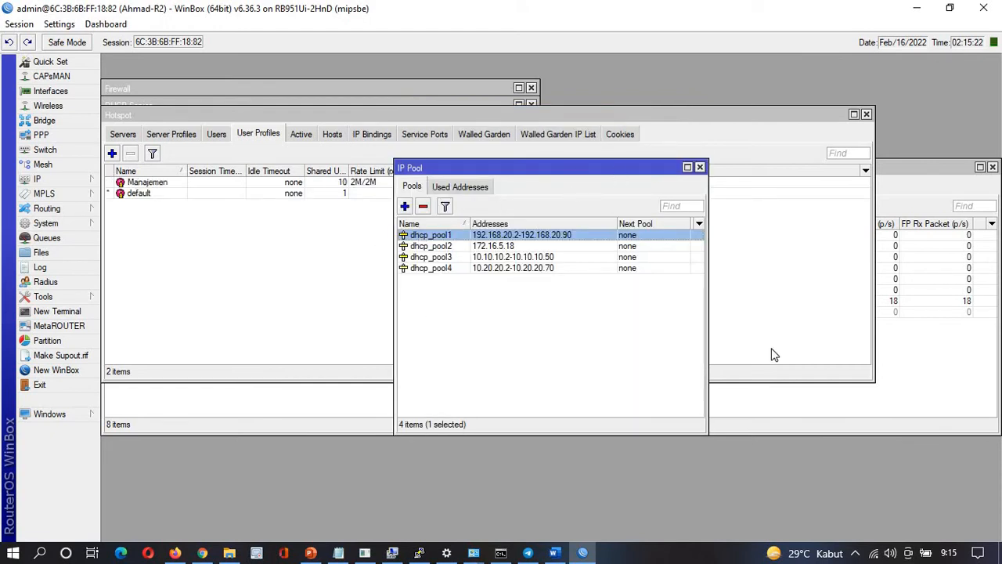
pyautogui.click(253, 235)
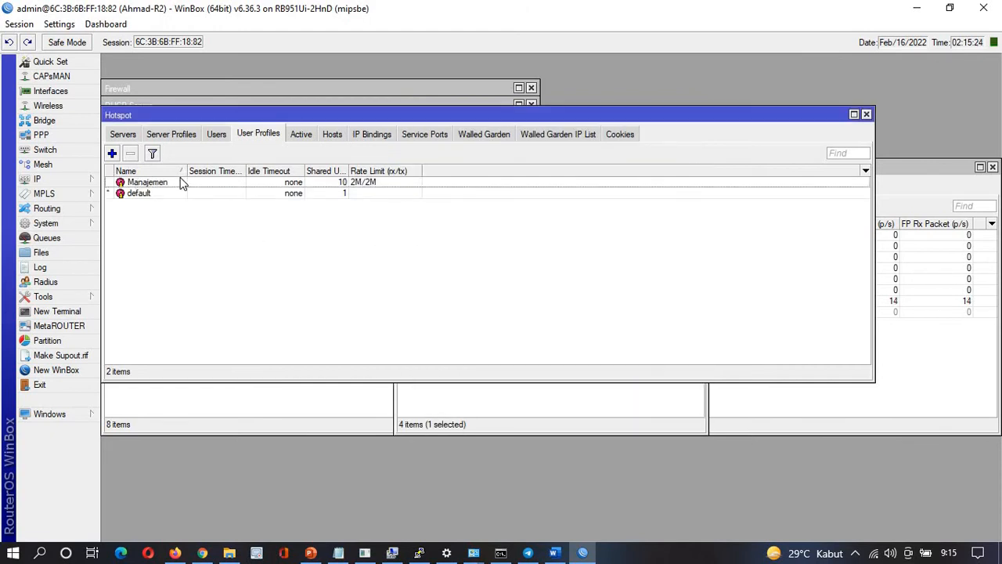
pyautogui.hotkey('alt', 'Tab')
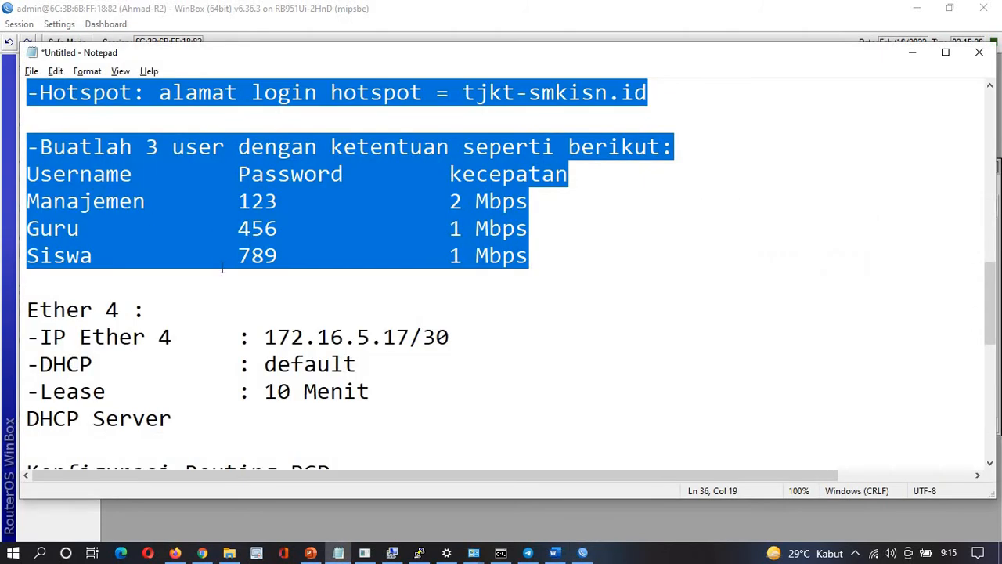
pyautogui.hotkey('alt', 'Tab')
pyautogui.hotkey('alt', 'Tab')
pyautogui.hotkey('alt', 'Tab')
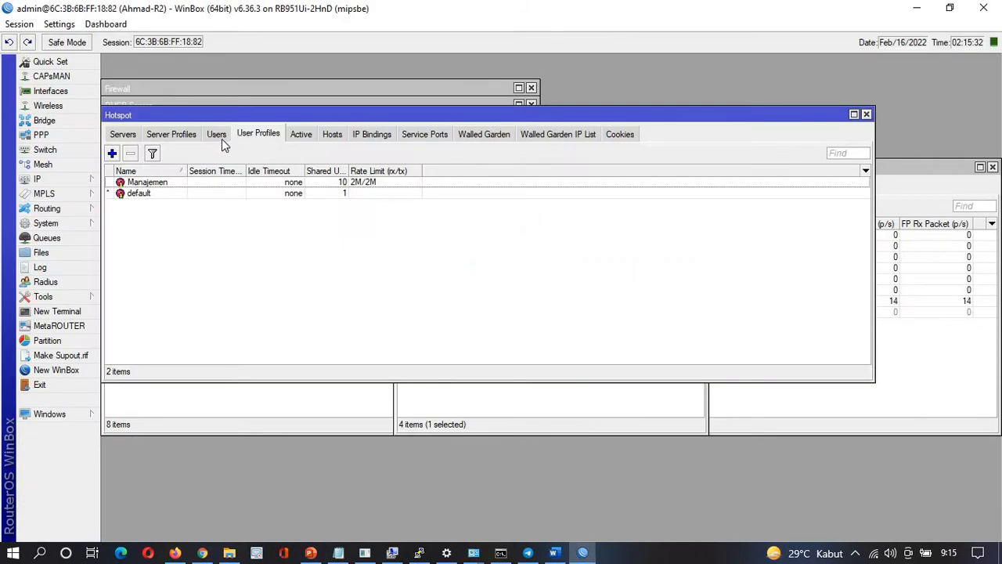
# Start a new user profile named Guru&Siswa using address pool dhcp_pool1
pyautogui.click(111, 153)
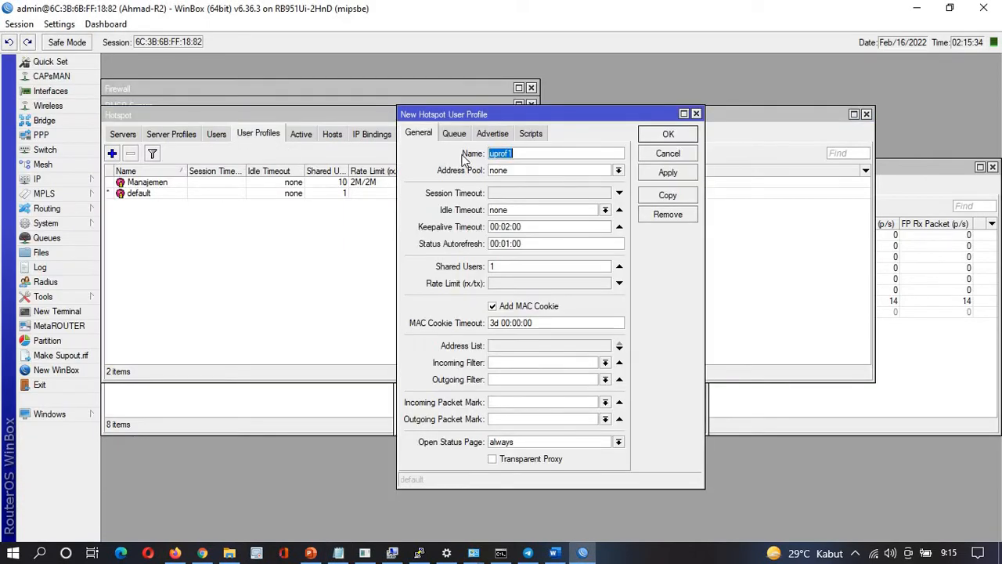
pyautogui.write('Guru&Siswa')
pyautogui.click(536, 168)
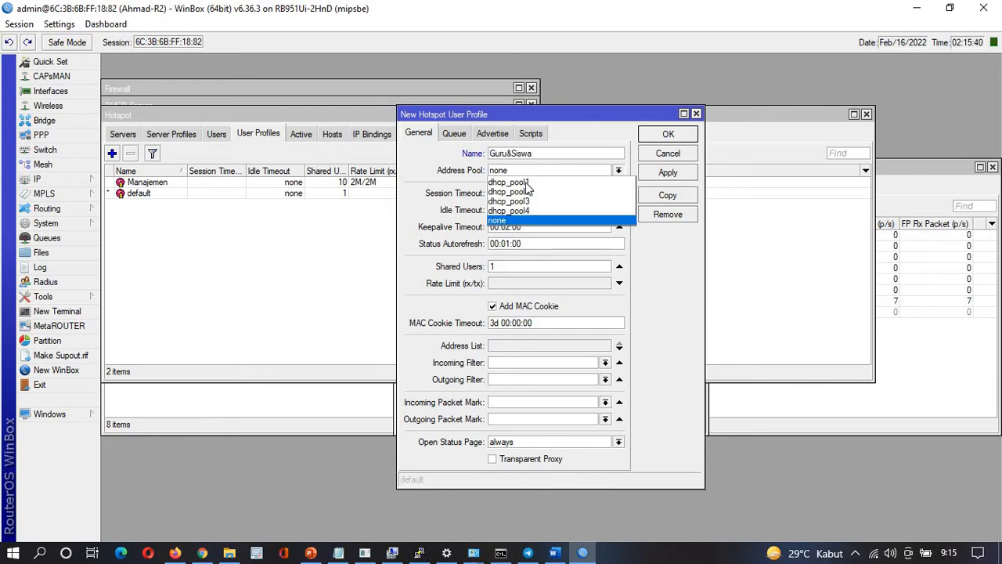
pyautogui.click(526, 183)
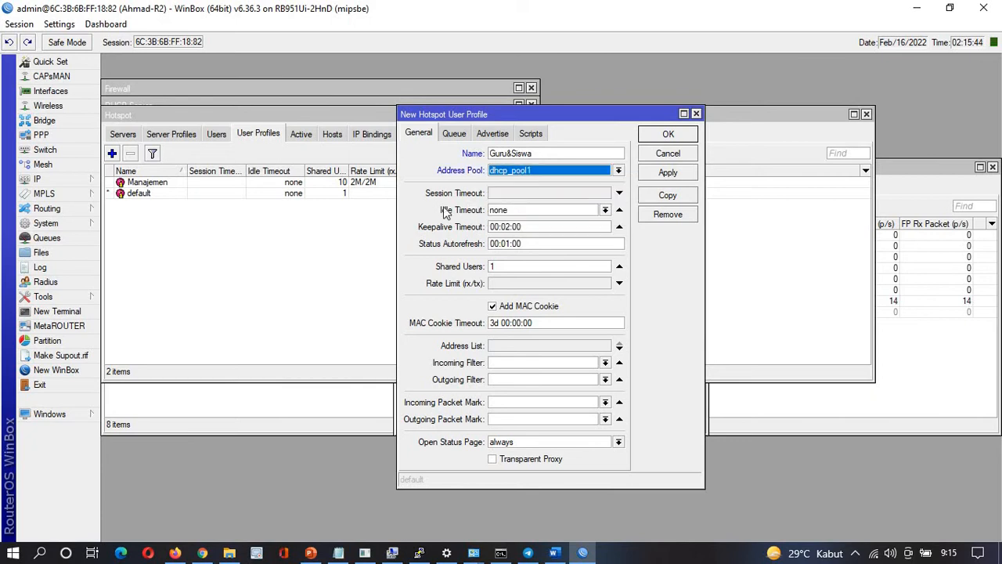
# Give it 70 shared users and a 1M/1M rate limit, untick Add MAC Cookie, and save
pyautogui.moveTo(506, 267); pyautogui.dragTo(459, 268)
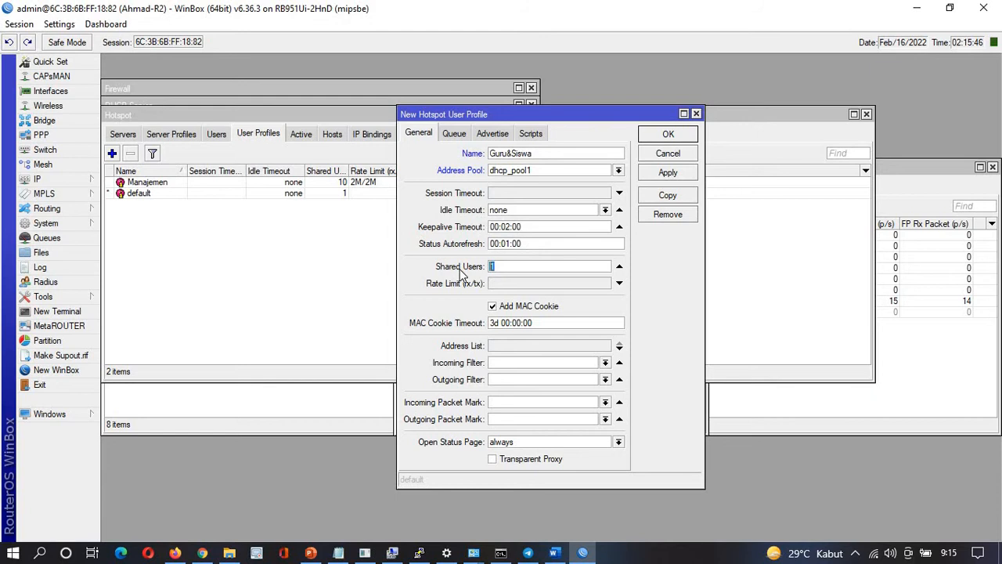
pyautogui.write('50')
pyautogui.click(507, 286)
pyautogui.write('1')
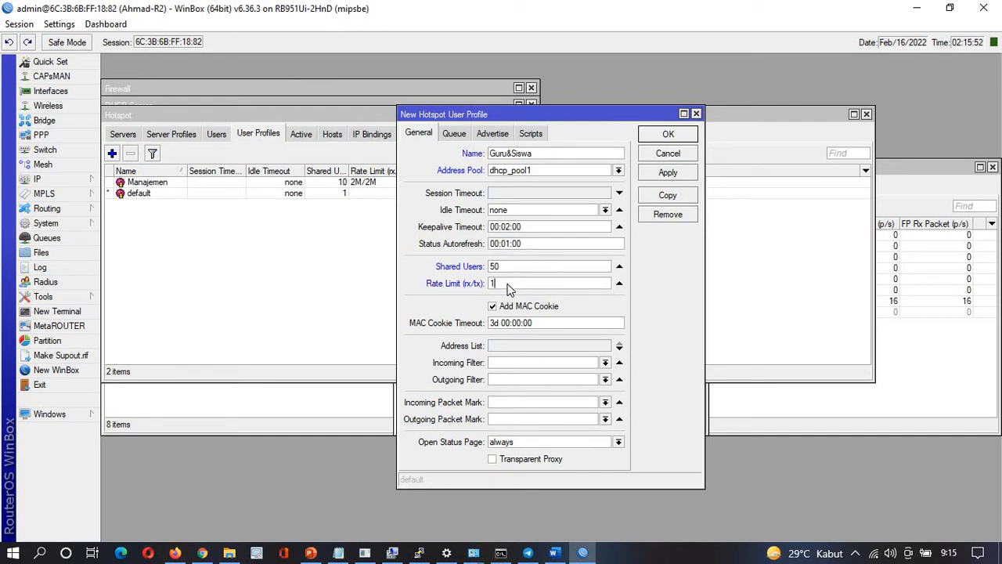
pyautogui.write('M/1M')
pyautogui.click(526, 307)
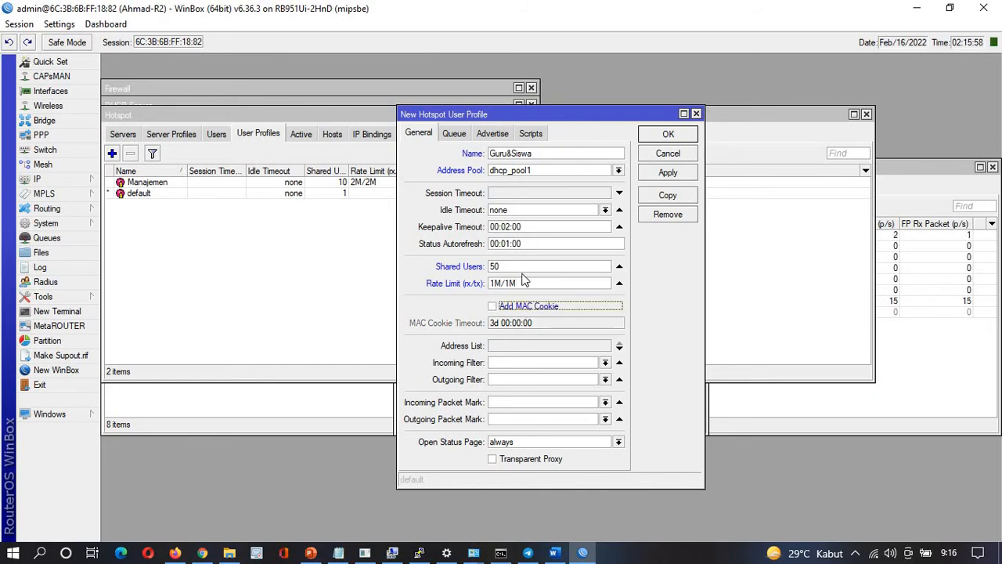
pyautogui.click(498, 268)
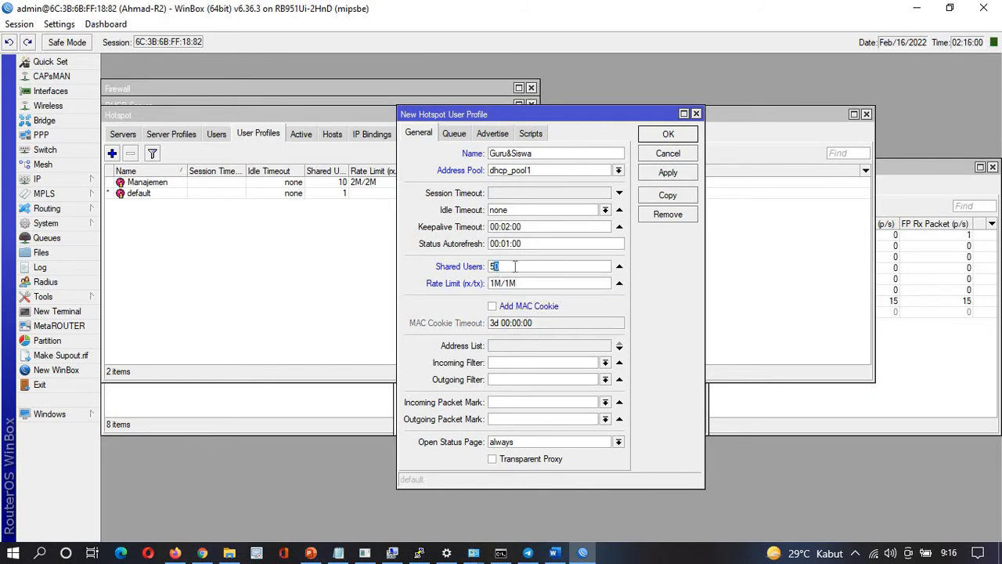
pyautogui.moveTo(505, 266); pyautogui.dragTo(457, 272)
pyautogui.write('70')
pyautogui.click(648, 138)
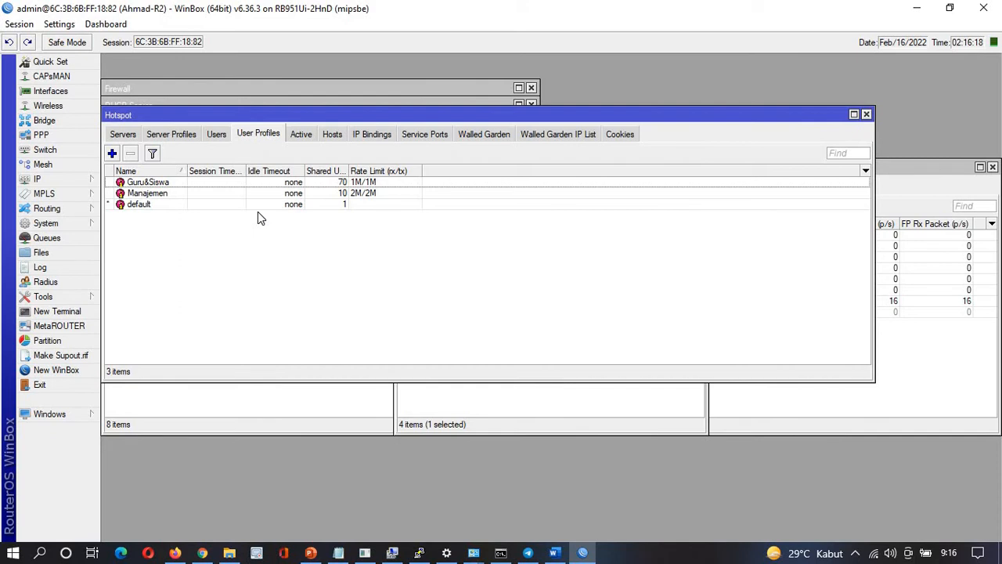
# Add a Manajemen hotspot user assigned the Manajemen profile
pyautogui.click(216, 135)
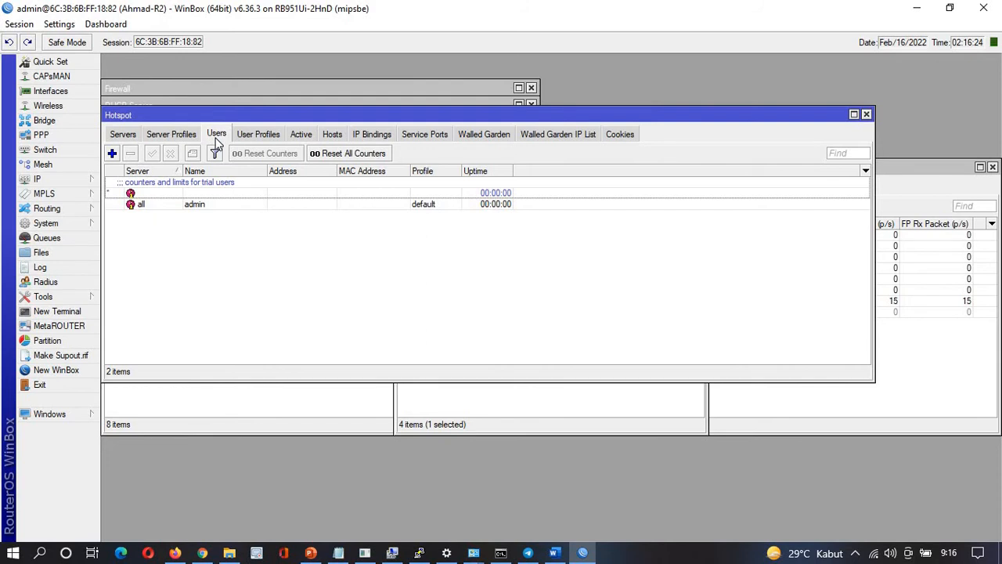
pyautogui.click(112, 153)
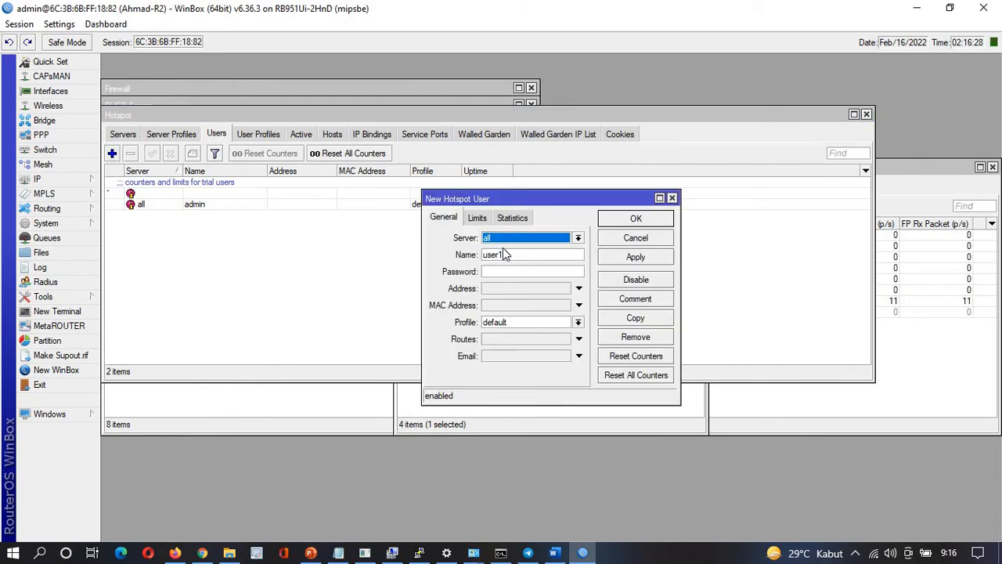
pyautogui.press('Tab')
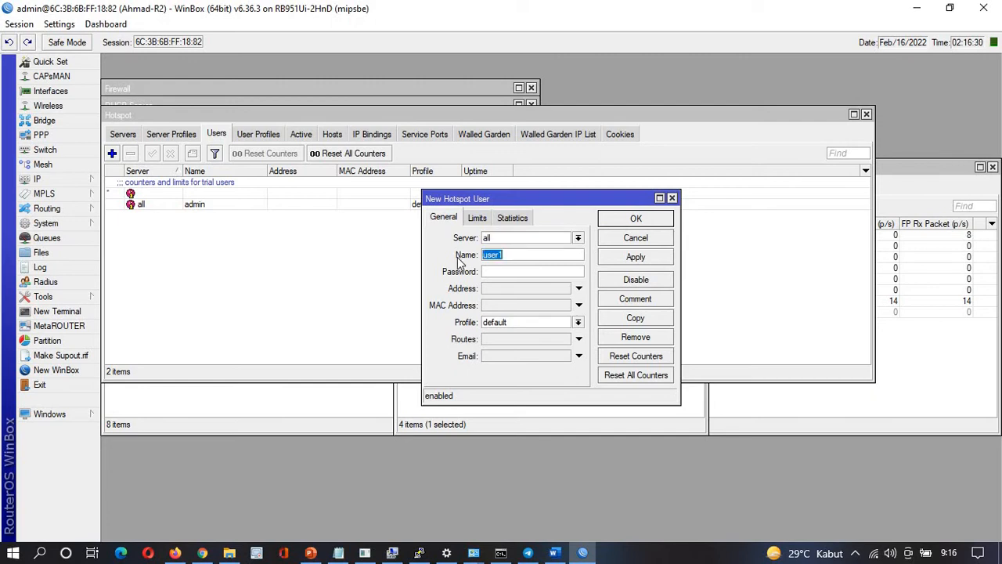
pyautogui.write('guru')
pyautogui.hotkey('alt', 'Tab')
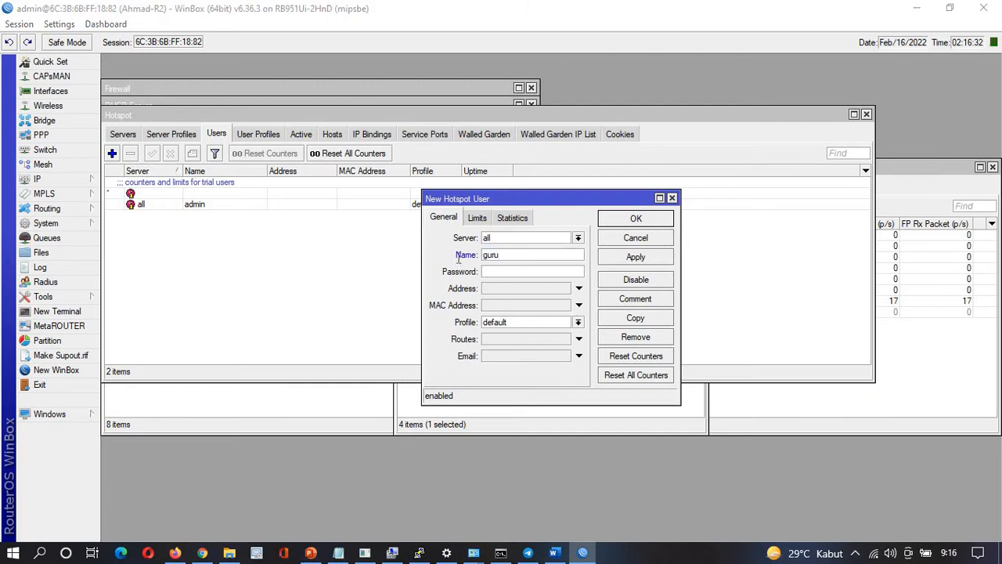
pyautogui.hotkey('alt', 'Tab')
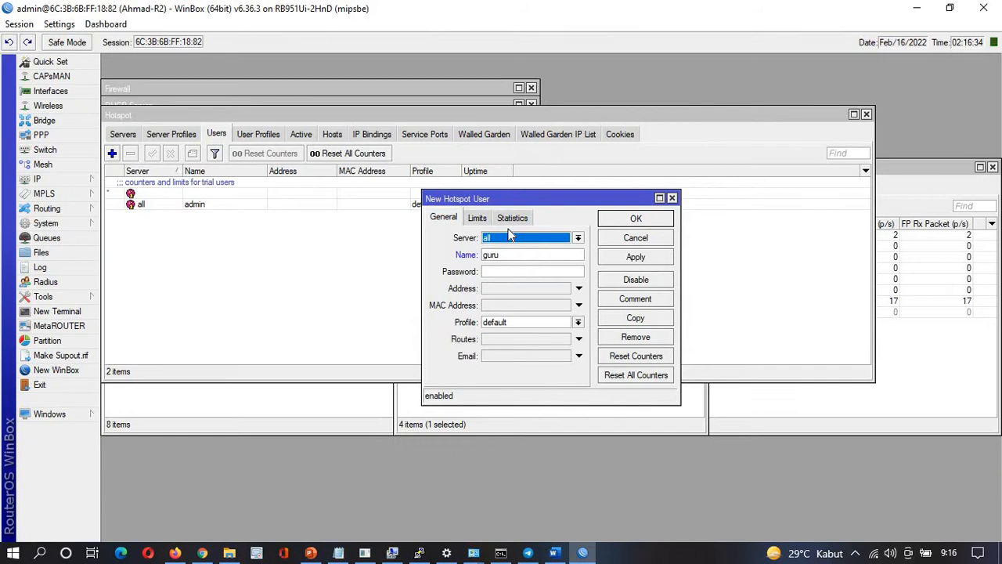
pyautogui.click(465, 258)
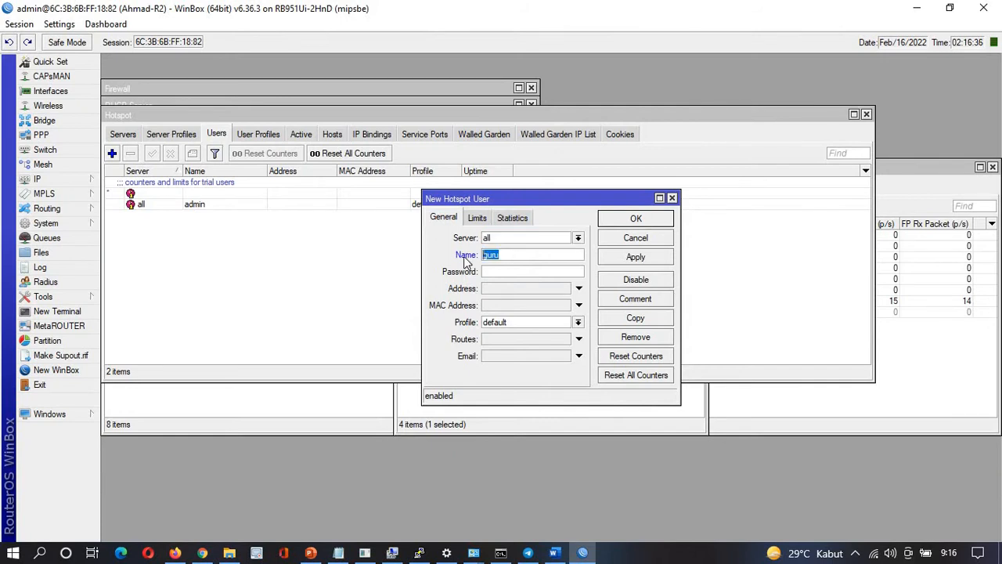
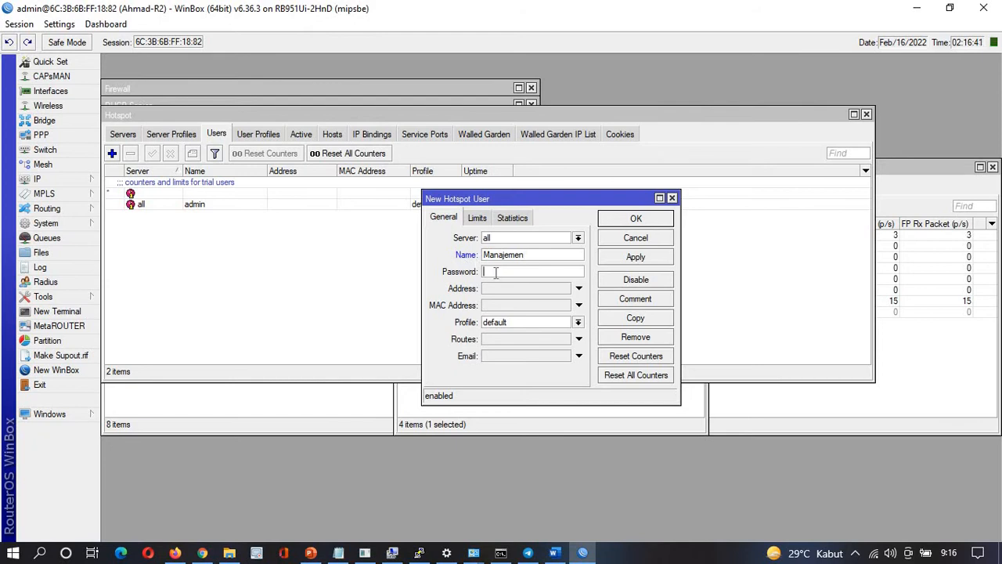
pyautogui.click(580, 324)
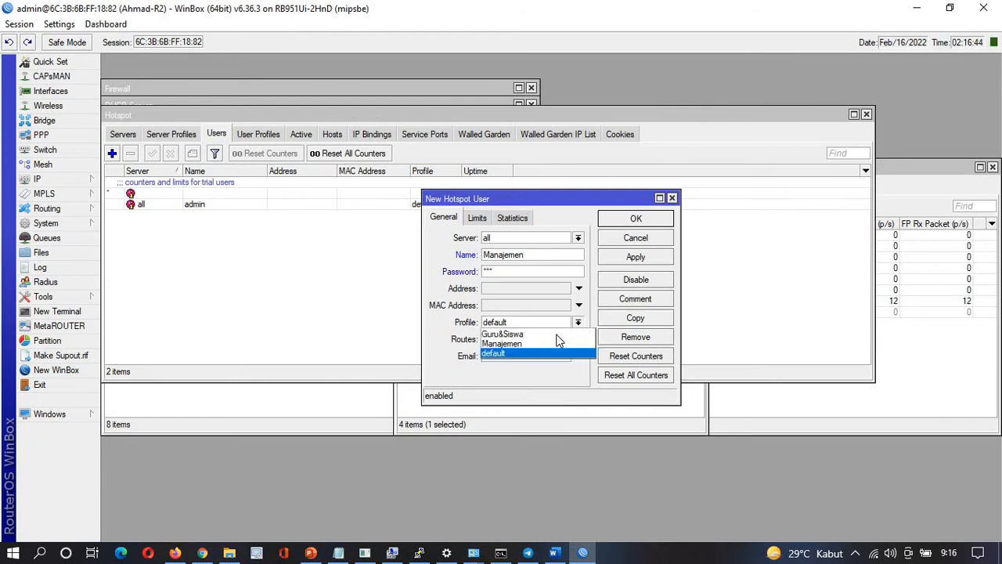
pyautogui.click(501, 345)
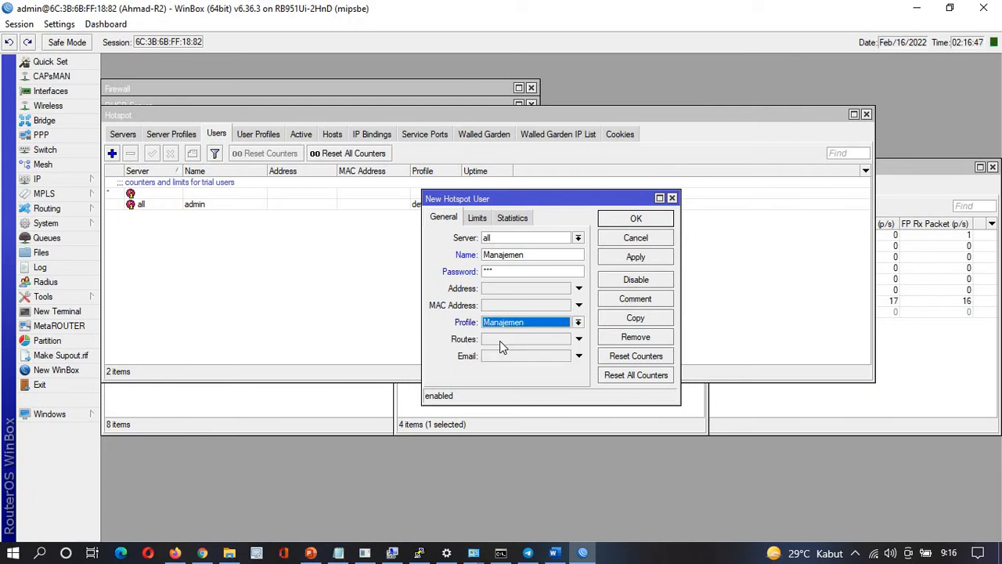
pyautogui.click(624, 263)
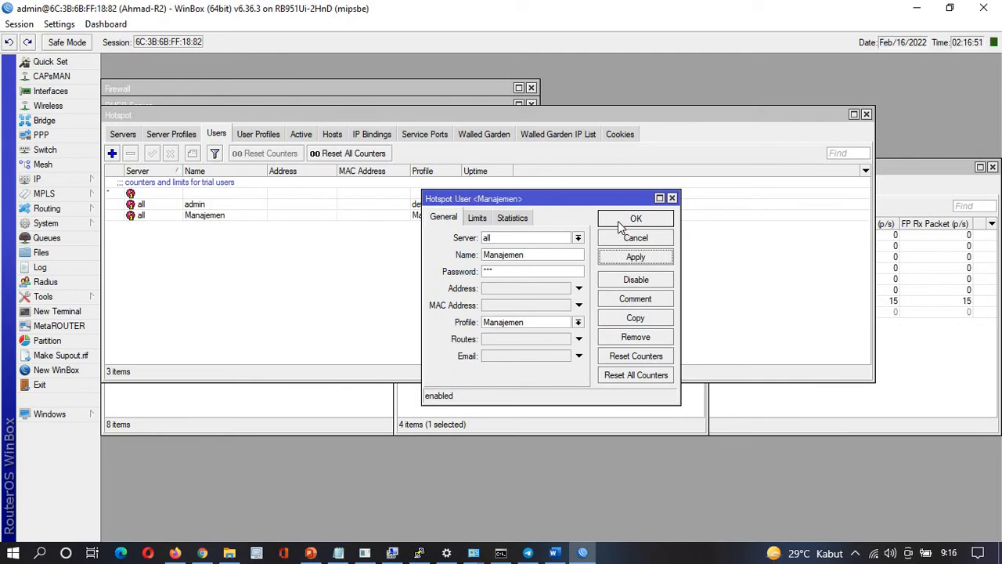
pyautogui.click(634, 219)
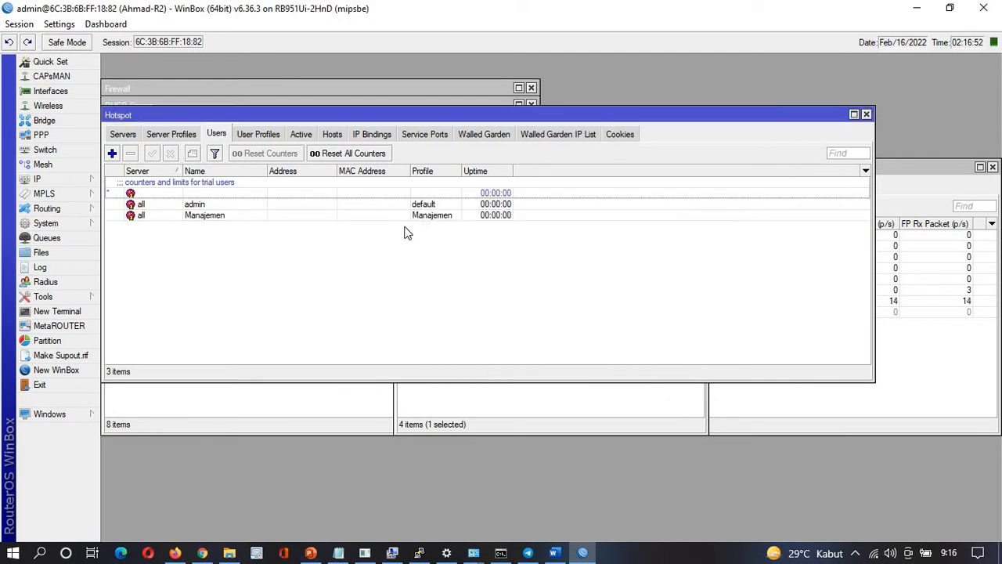
# Add hotspot user Guru with its password from the notes and the Guru&Siswa profile
pyautogui.click(112, 153)
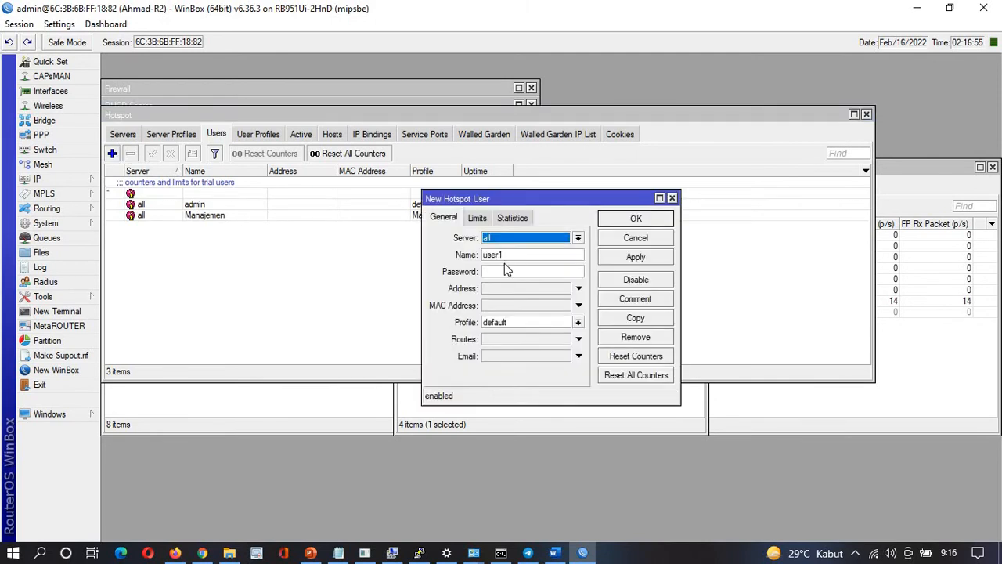
pyautogui.doubleClick(507, 259)
pyautogui.write('Guru')
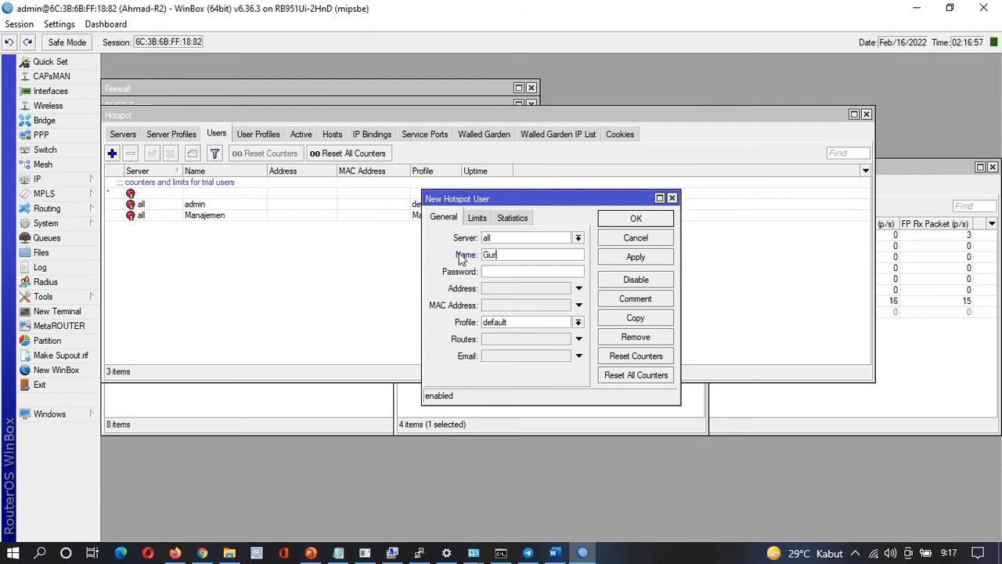
pyautogui.click(491, 272)
pyautogui.hotkey('alt', 'Tab')
pyautogui.hotkey('alt', 'Tab')
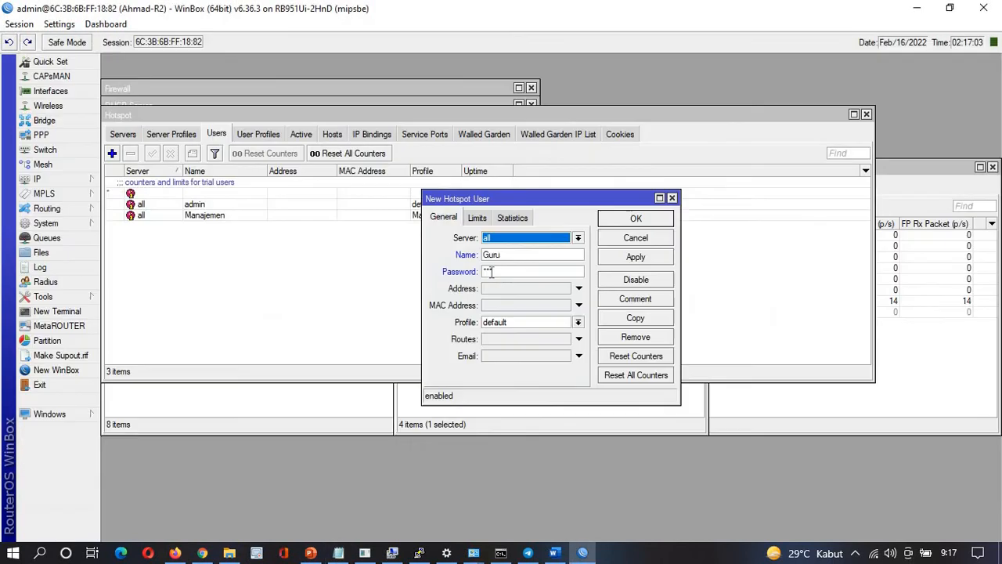
pyautogui.click(515, 321)
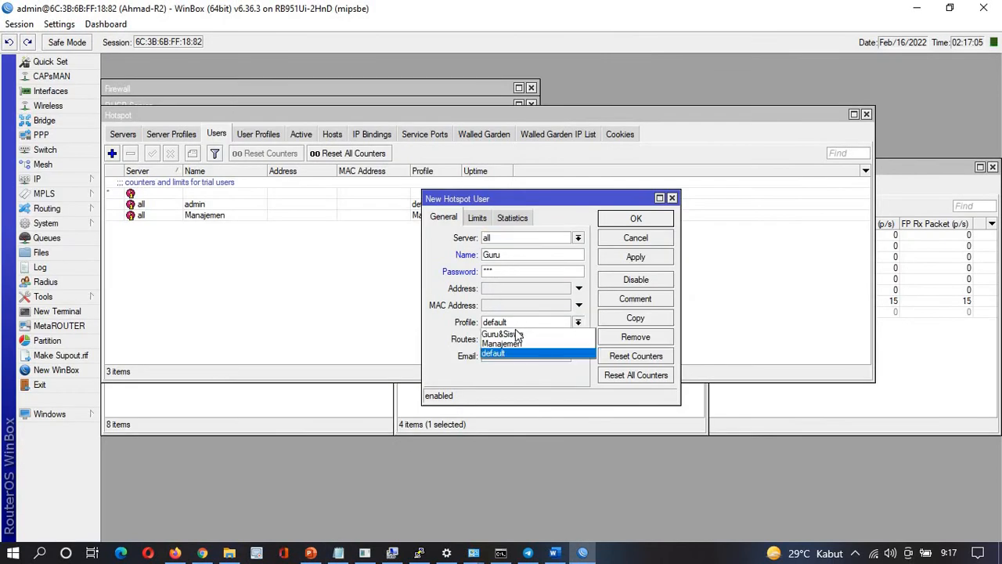
pyautogui.click(516, 335)
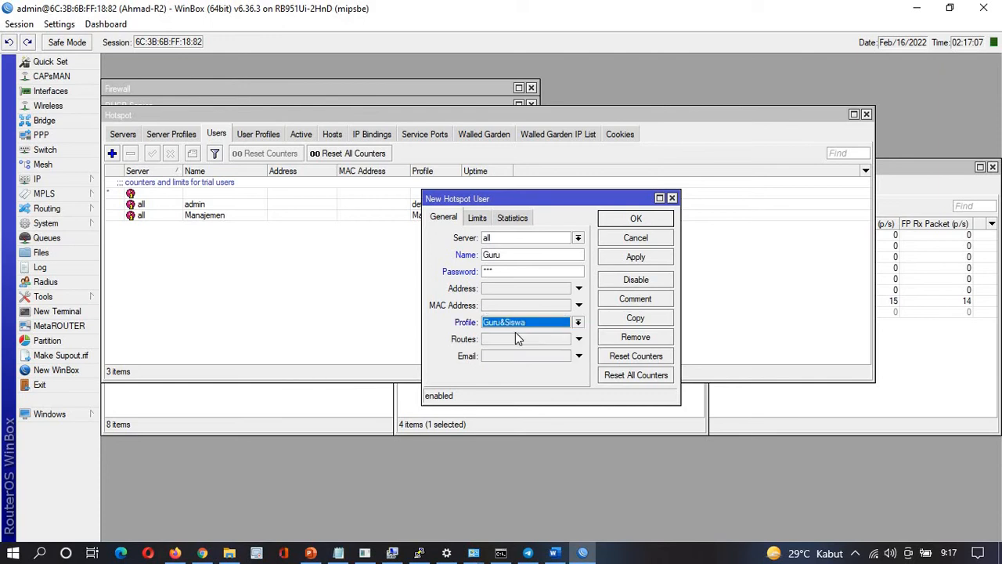
pyautogui.click(633, 258)
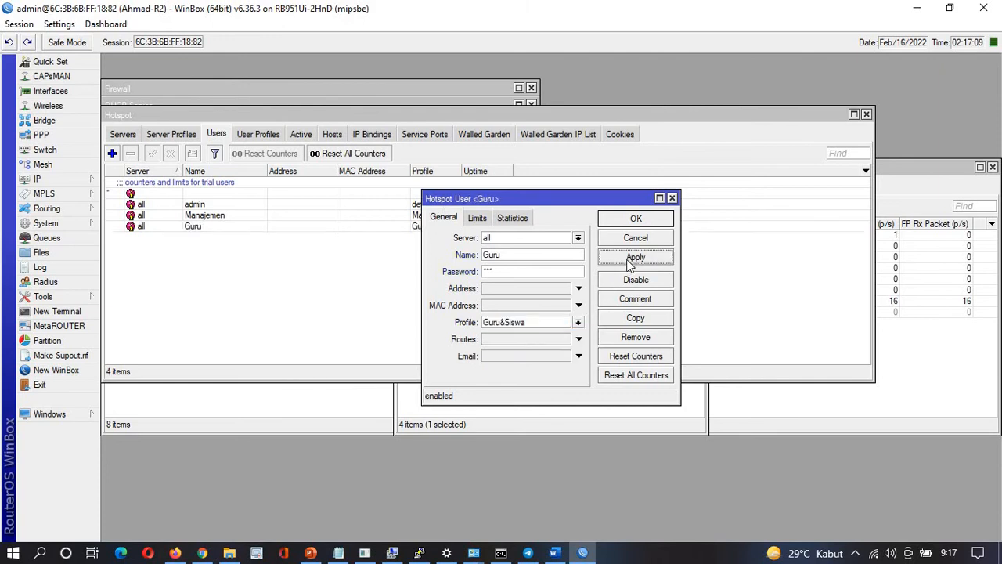
# Copy Guru into a new user named Siswa, save it, and close both user dialogs
pyautogui.click(632, 319)
pyautogui.press('Tab')
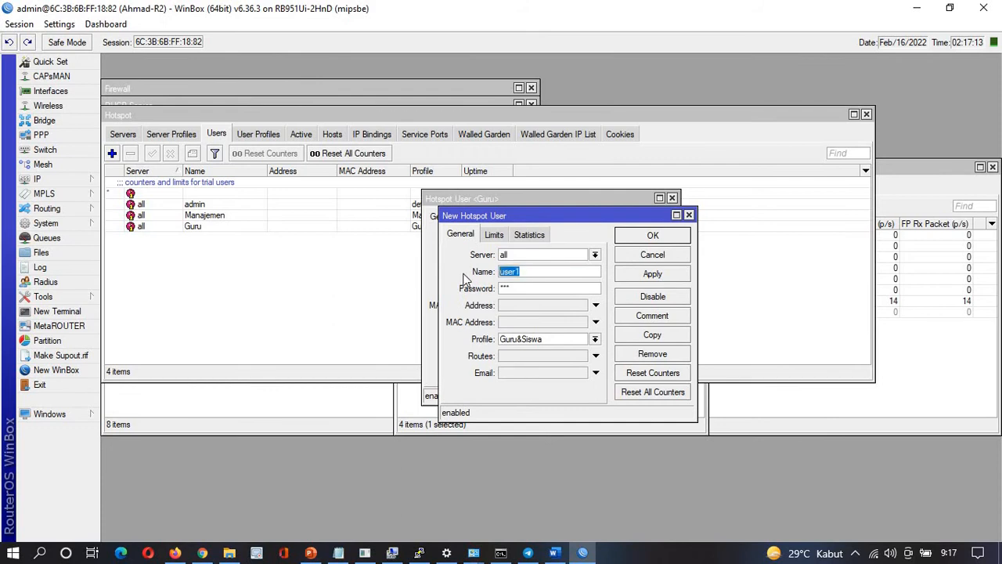
pyautogui.write('Siswa')
pyautogui.moveTo(511, 288); pyautogui.dragTo(497, 290)
pyautogui.click(652, 274)
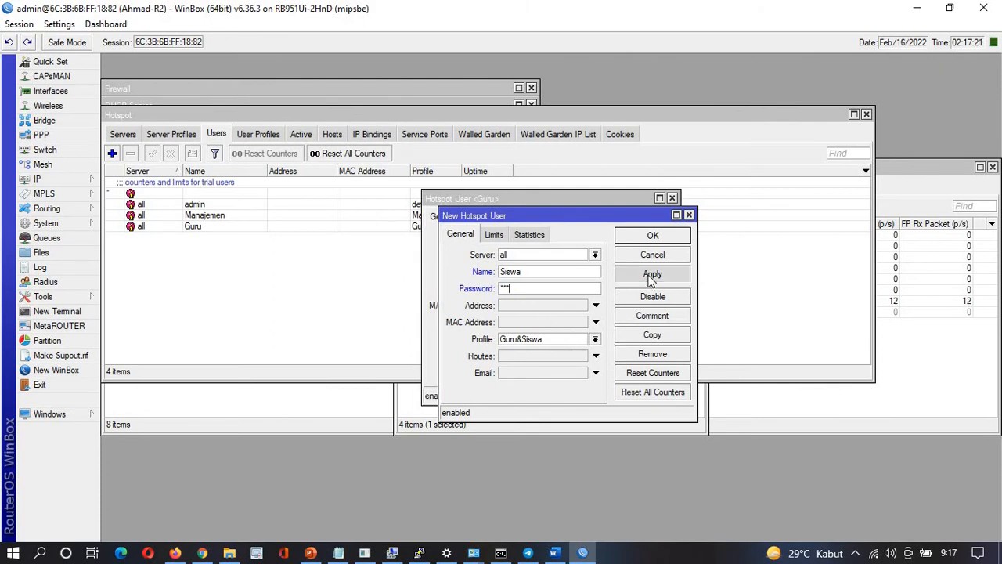
pyautogui.click(650, 235)
pyautogui.click(633, 220)
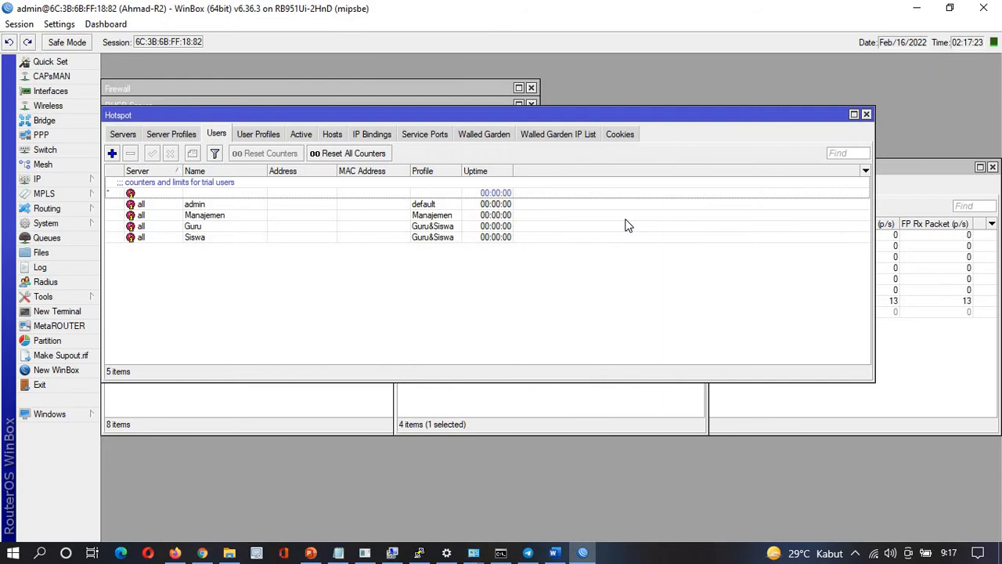
# Review the hotspot user and Ether 4 requirements in the Notepad task notes
pyautogui.hotkey('alt', 'Tab')
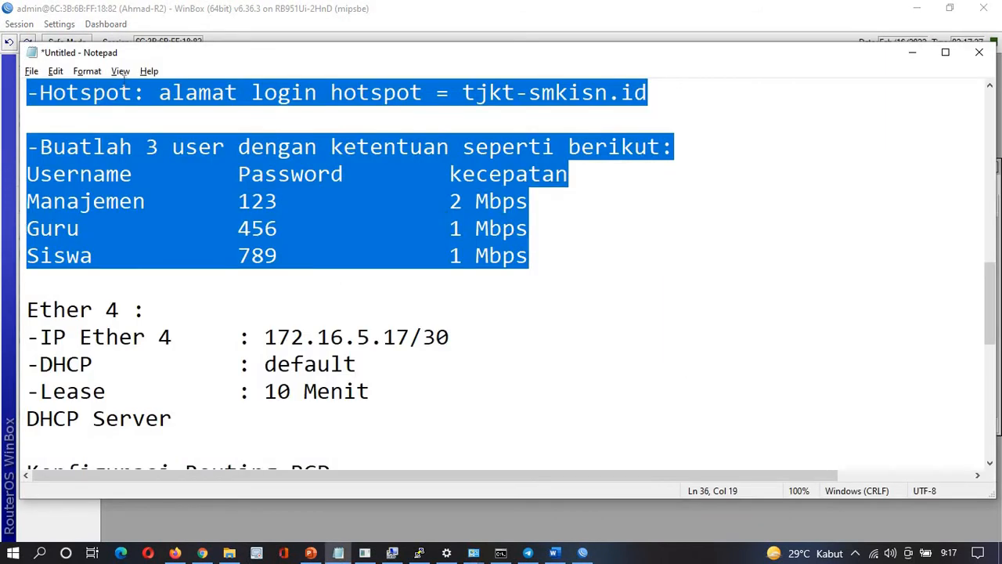
pyautogui.moveTo(123, 93); pyautogui.dragTo(574, 254)
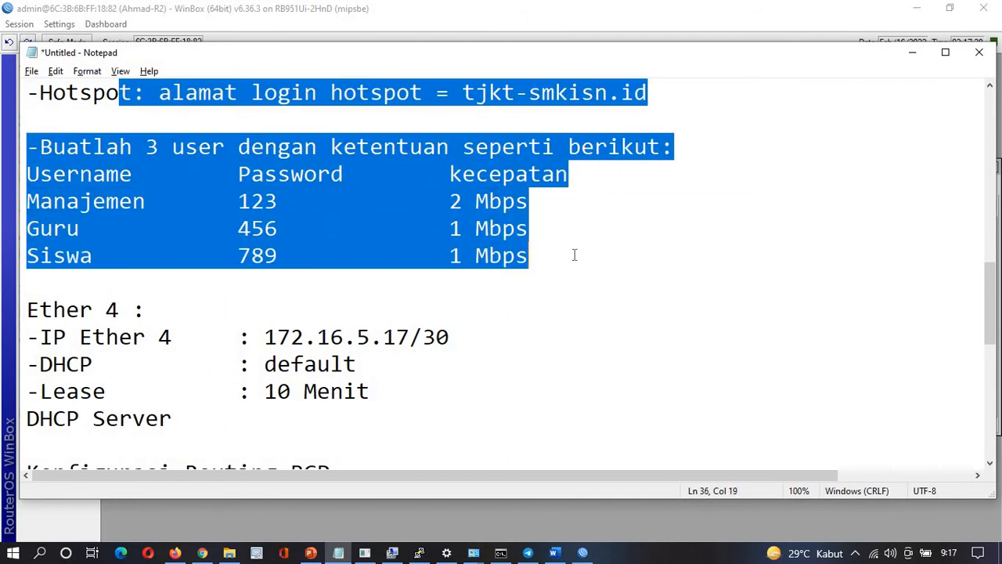
pyautogui.moveTo(30, 309); pyautogui.dragTo(362, 396)
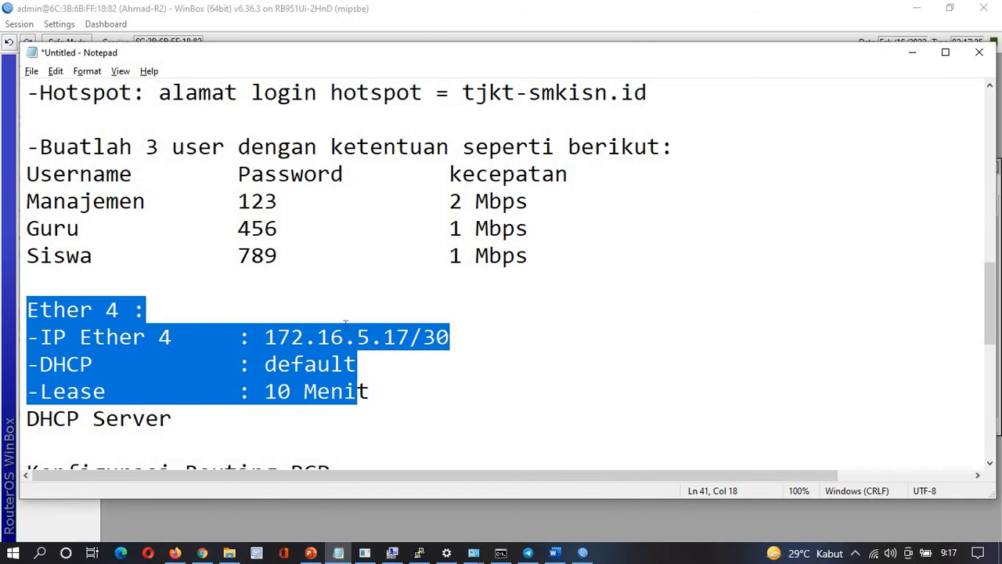
pyautogui.click(329, 391)
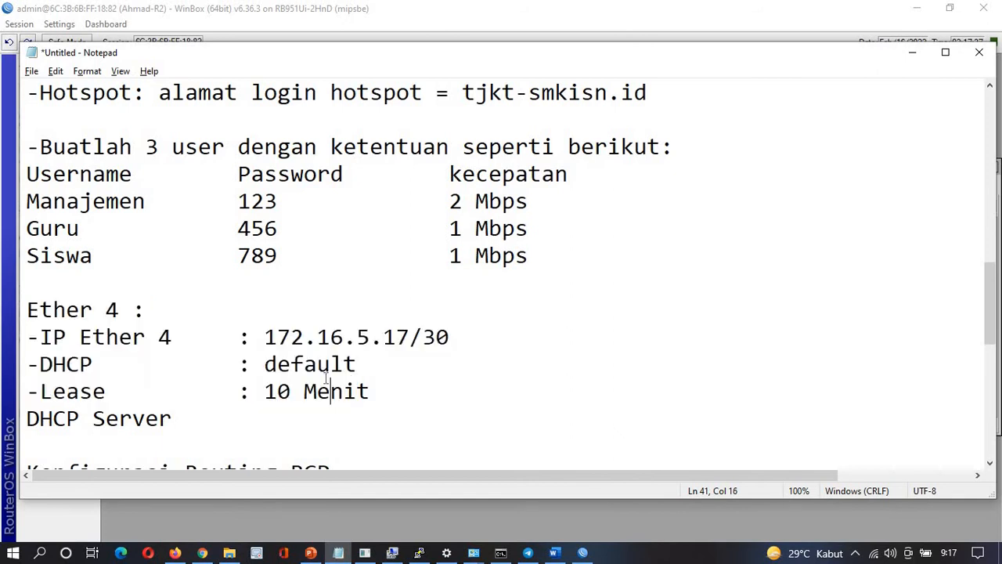
# Type 'Router ID = 2.2.2.2' on the line below AS Number = 300, then return to WinBox
pyautogui.press('Down')
pyautogui.press('Down')
pyautogui.press('Down')
pyautogui.press('Down')
pyautogui.press('Down')
pyautogui.press('Down')
pyautogui.press('Down')
pyautogui.press('Up')
pyautogui.press('Up')
pyautogui.press('Up')
pyautogui.press('Up')
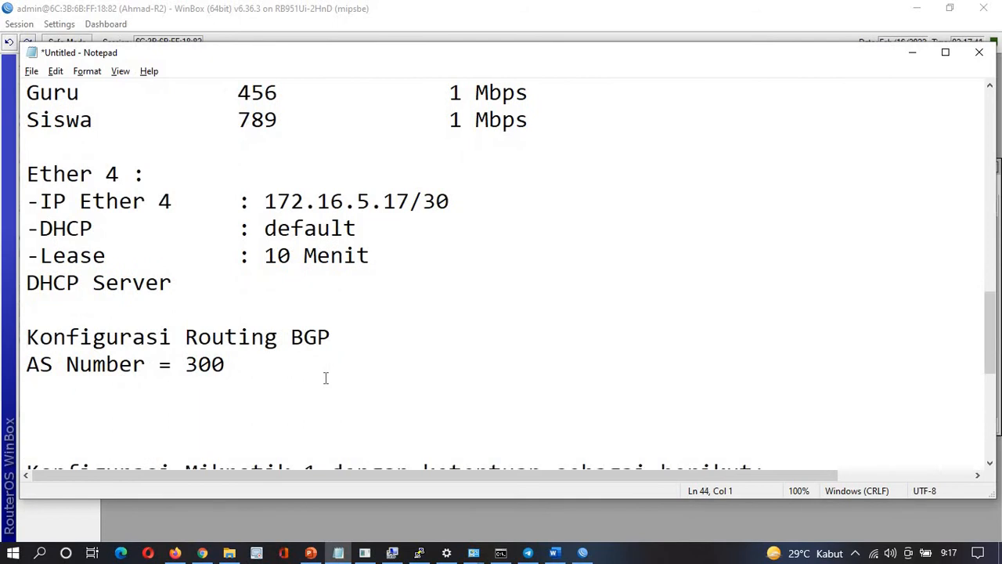
pyautogui.press('Down')
pyautogui.press('Right')
pyautogui.press('Right')
pyautogui.press('Right')
pyautogui.press('Right')
pyautogui.press('Right')
pyautogui.press('Right')
pyautogui.press('Right')
pyautogui.press('Right')
pyautogui.press('Right')
pyautogui.press('Right')
pyautogui.press('Right')
pyautogui.press('Down')
pyautogui.write('Router I')
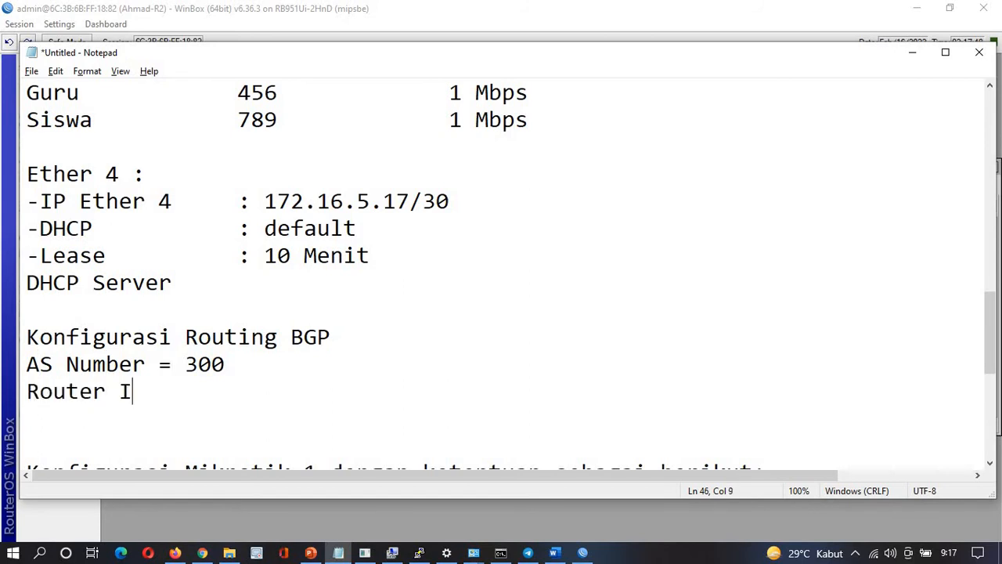
pyautogui.write('D = 2.2.2.2')
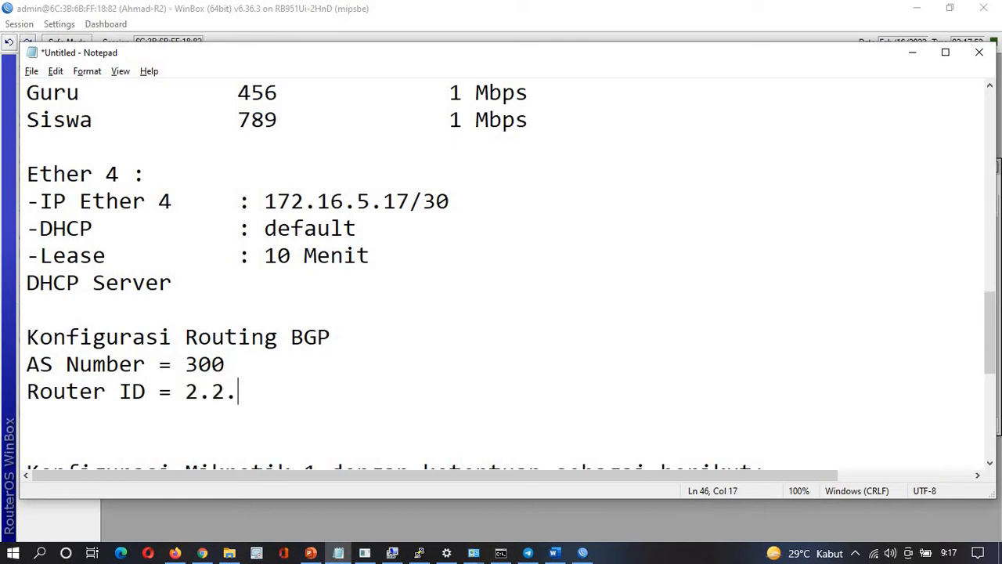
pyautogui.press('Down')
pyautogui.press('Down')
pyautogui.press('Down')
pyautogui.press('Down')
pyautogui.press('Down')
pyautogui.press('Up')
pyautogui.press('Up')
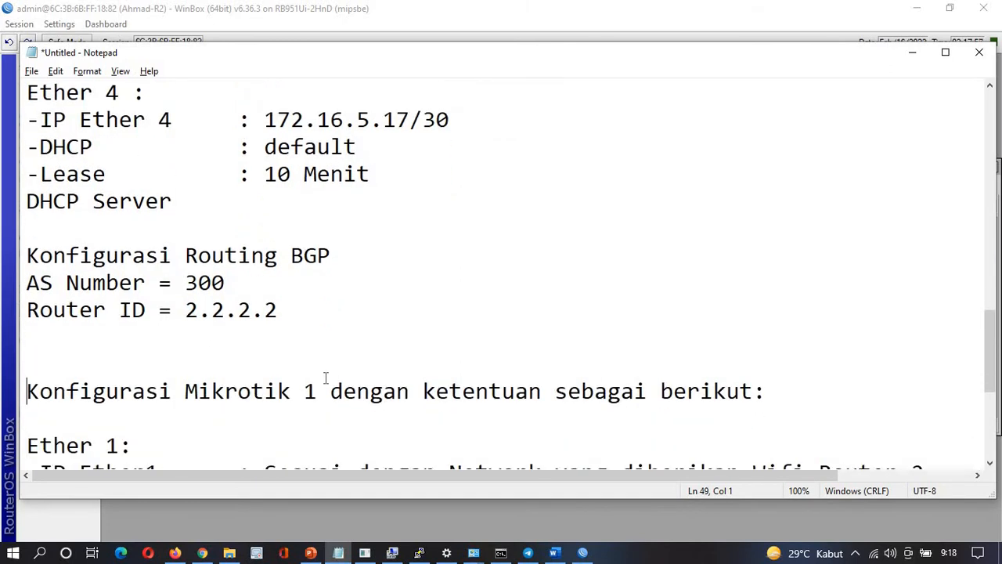
pyautogui.hotkey('alt', 'Tab')
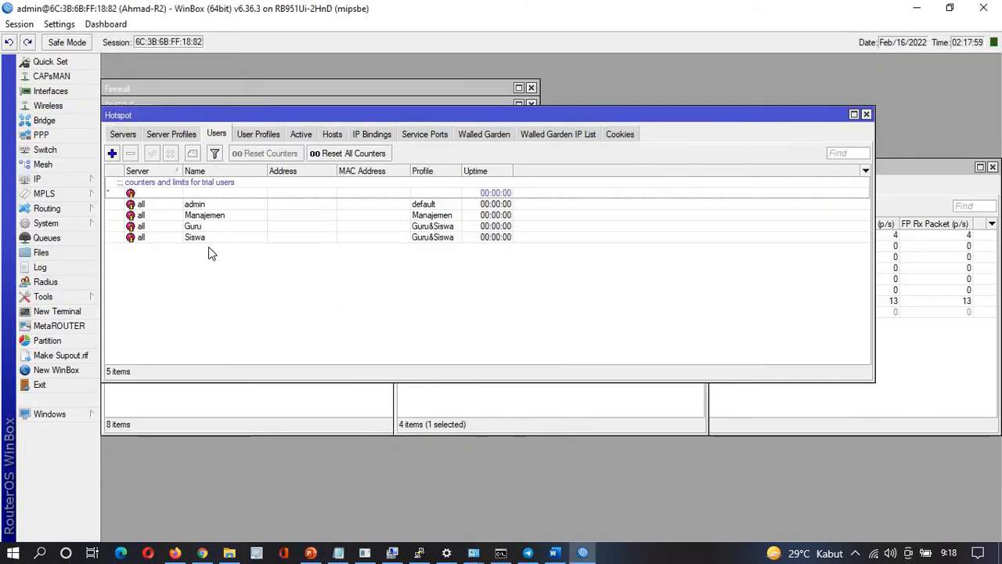
pyautogui.click(63, 182)
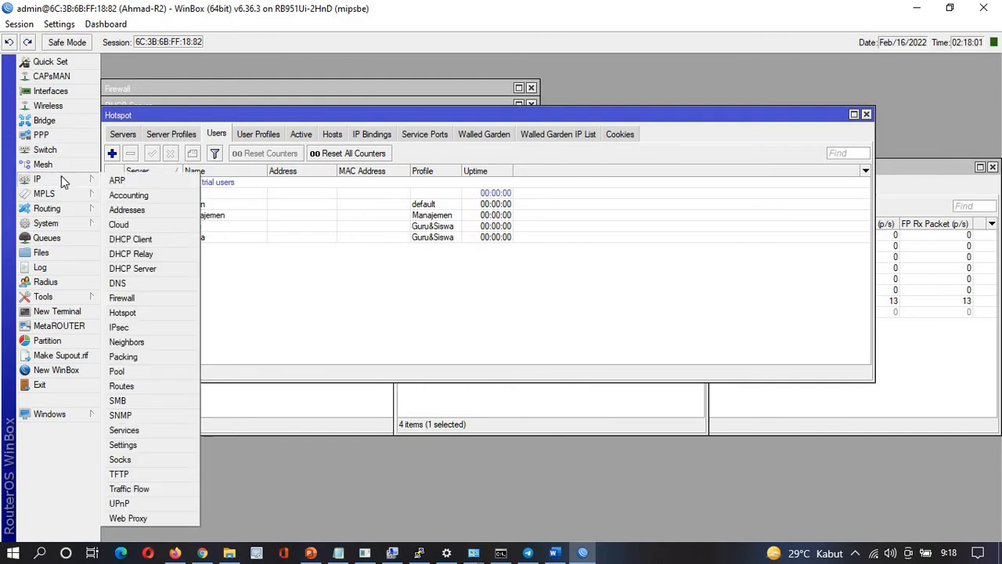
pyautogui.click(125, 210)
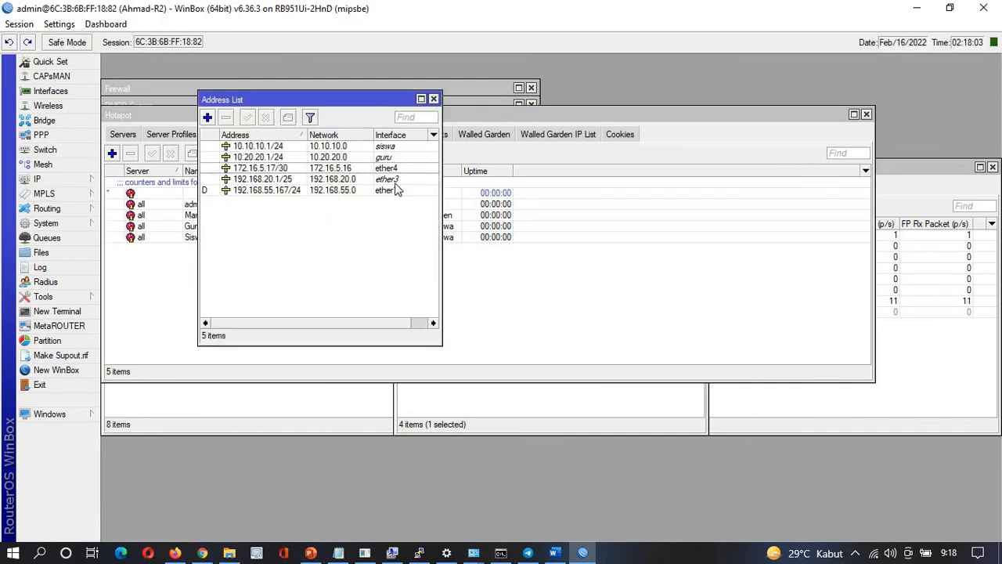
pyautogui.click(396, 169)
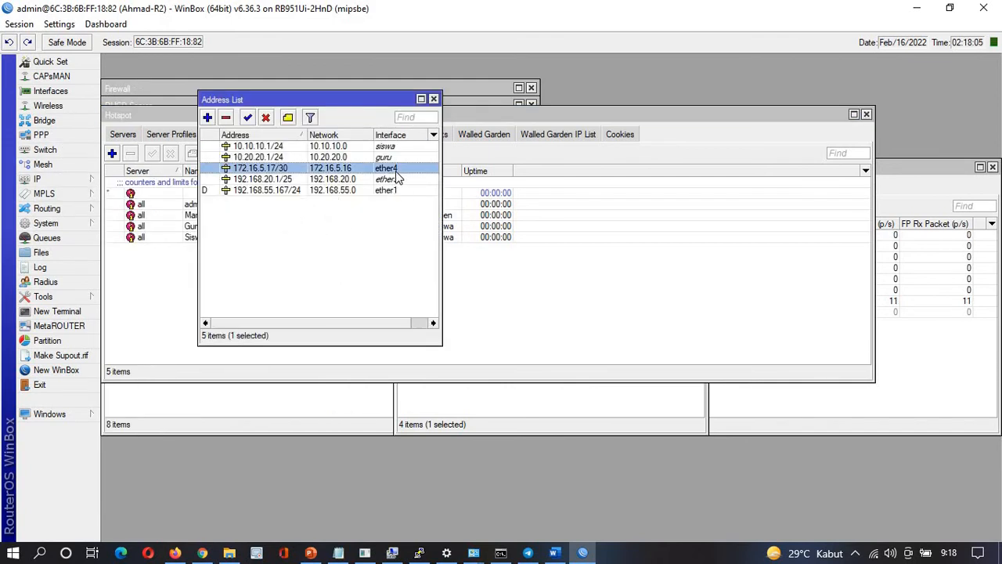
pyautogui.click(575, 114)
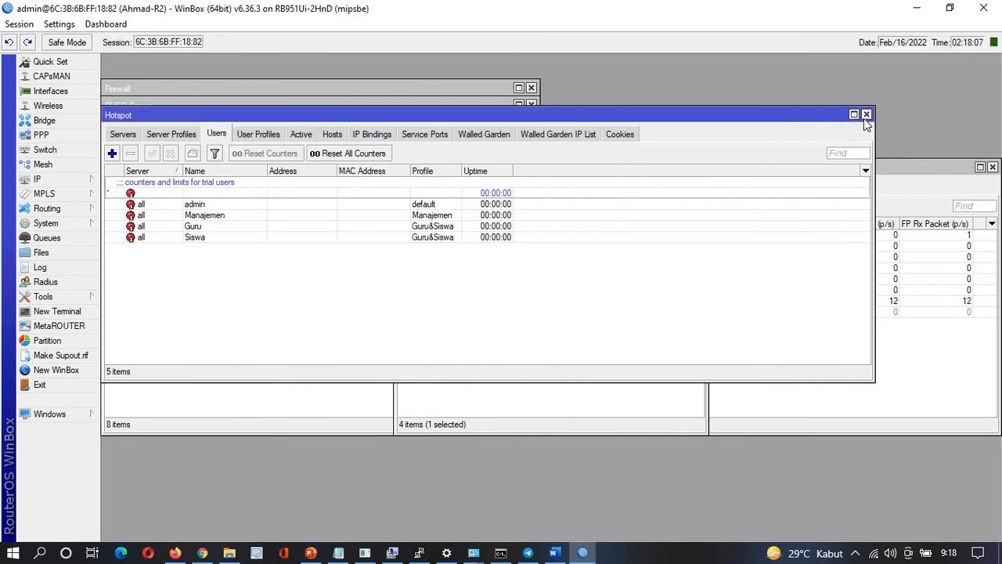
pyautogui.click(865, 114)
# Close the traffic, IP Pool, Firewall and DHCP Server windows
pyautogui.click(991, 167)
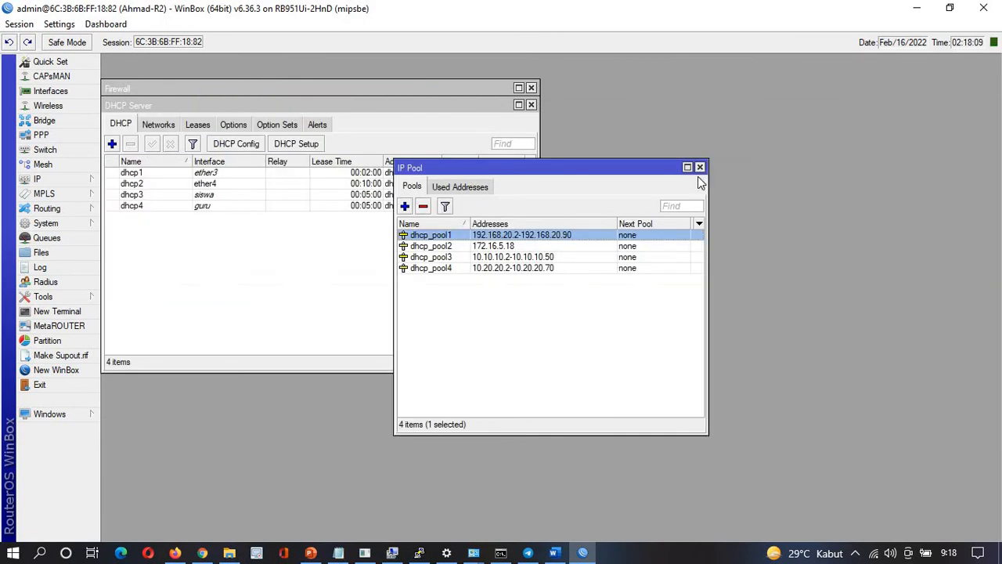
pyautogui.click(699, 167)
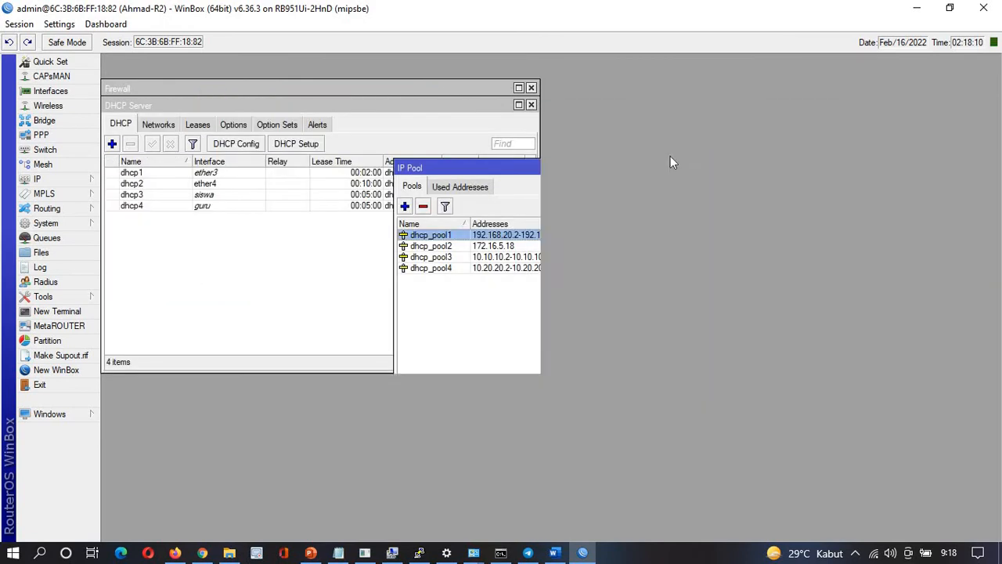
pyautogui.click(531, 87)
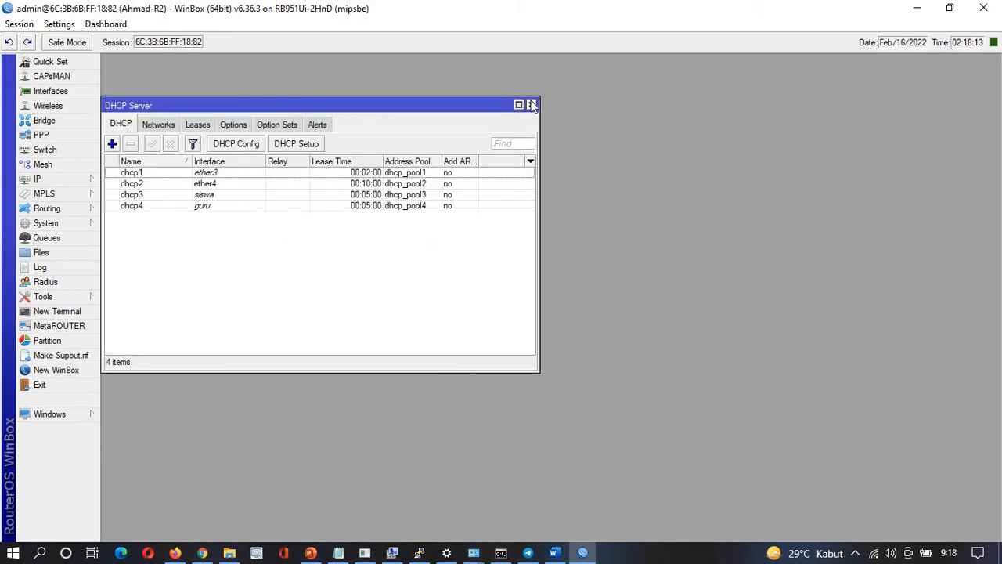
pyautogui.click(531, 104)
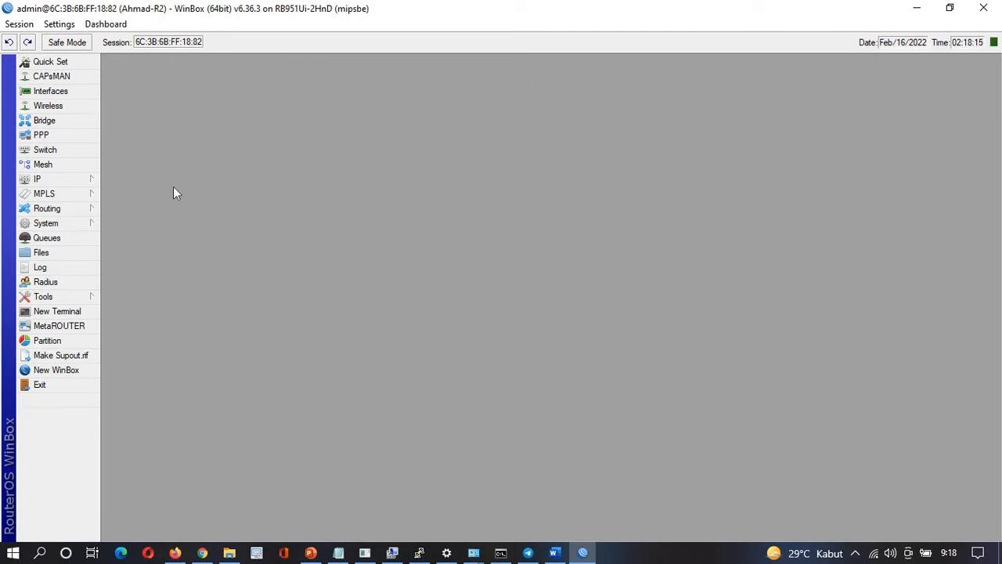
# In Routing > BGP, set the default instance to AS 300 with Router ID 2.2.2.2
pyautogui.click(54, 211)
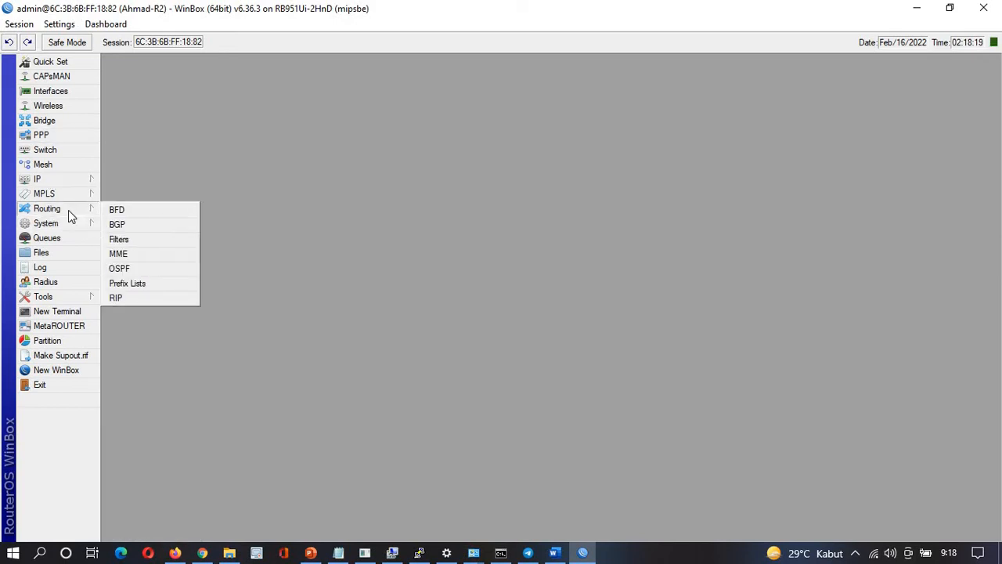
pyautogui.click(116, 225)
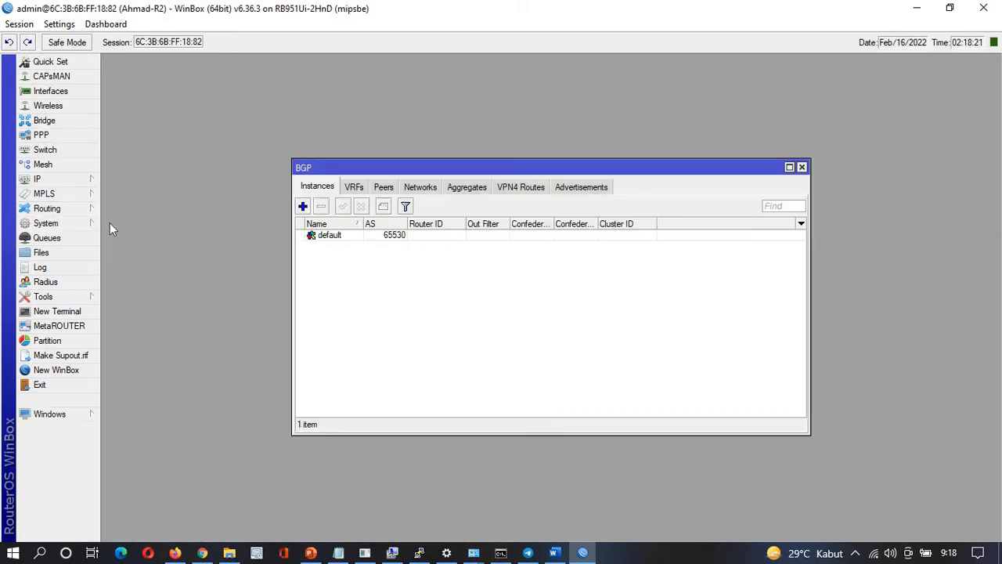
pyautogui.doubleClick(328, 237)
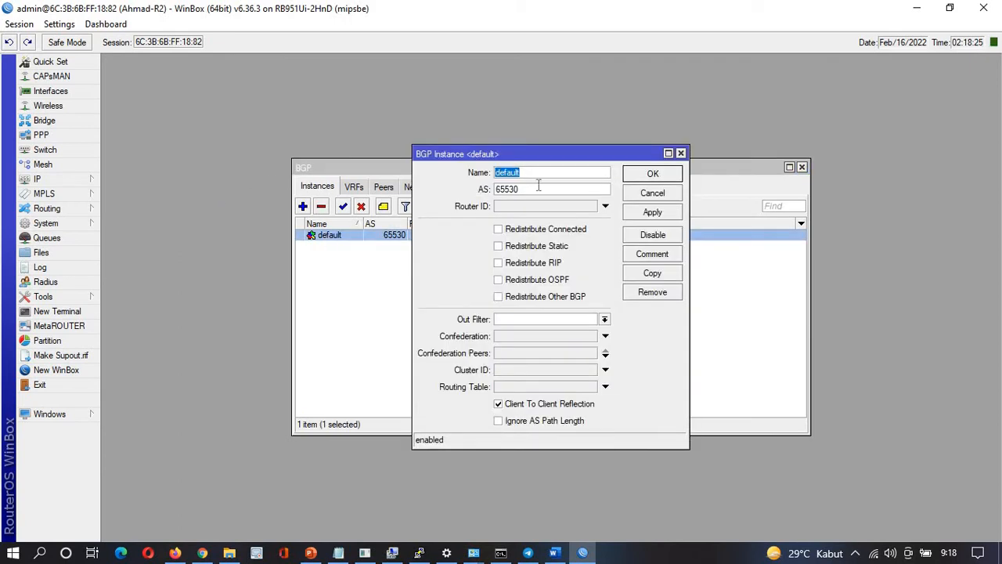
pyautogui.press('Tab')
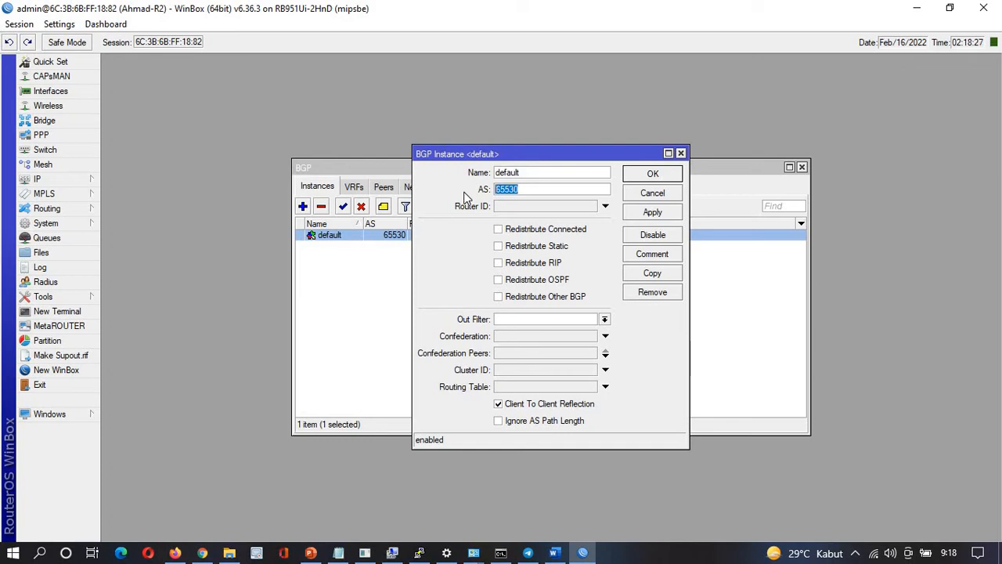
pyautogui.write('300')
pyautogui.click(512, 210)
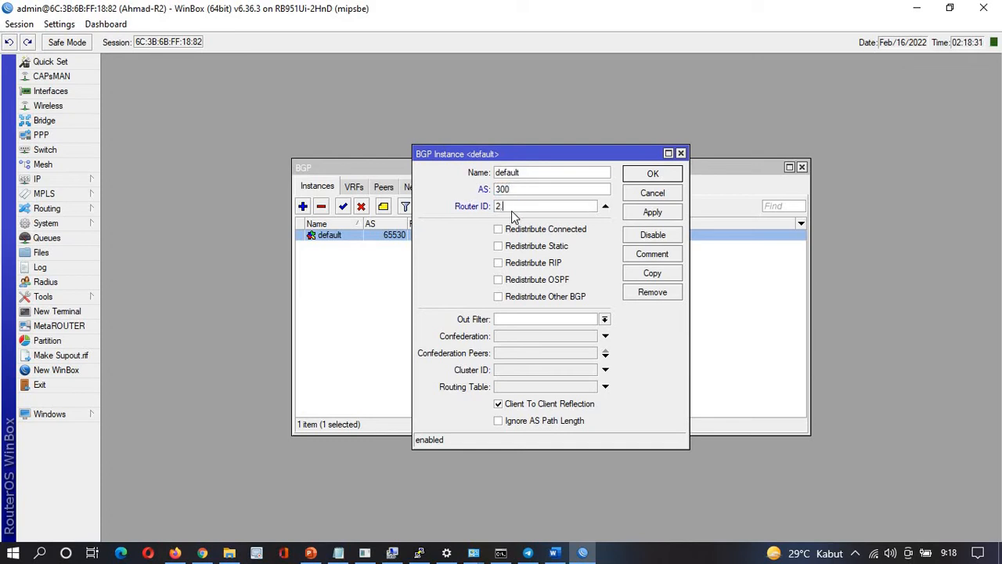
pyautogui.write('2.2.2.2')
pyautogui.click(638, 213)
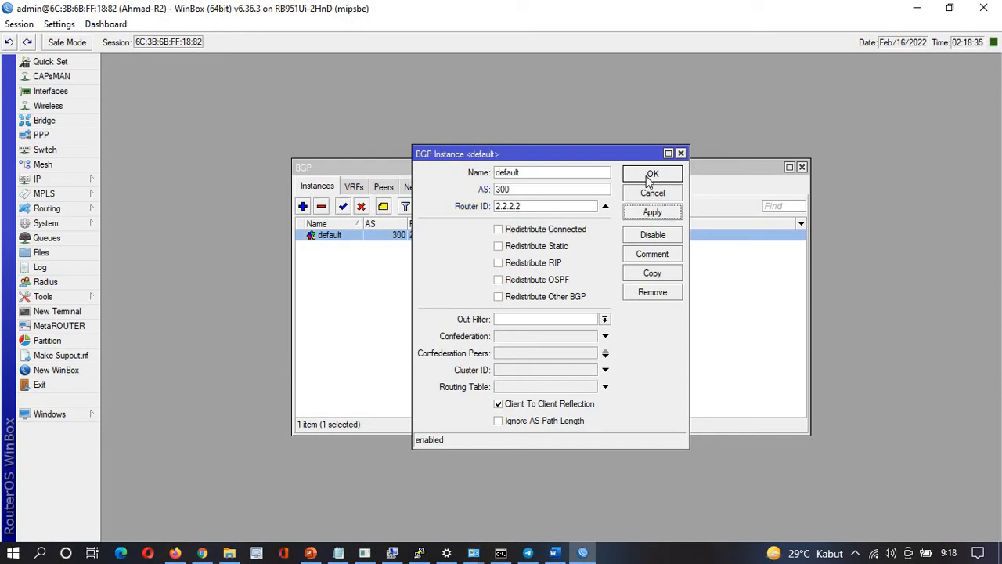
pyautogui.click(647, 177)
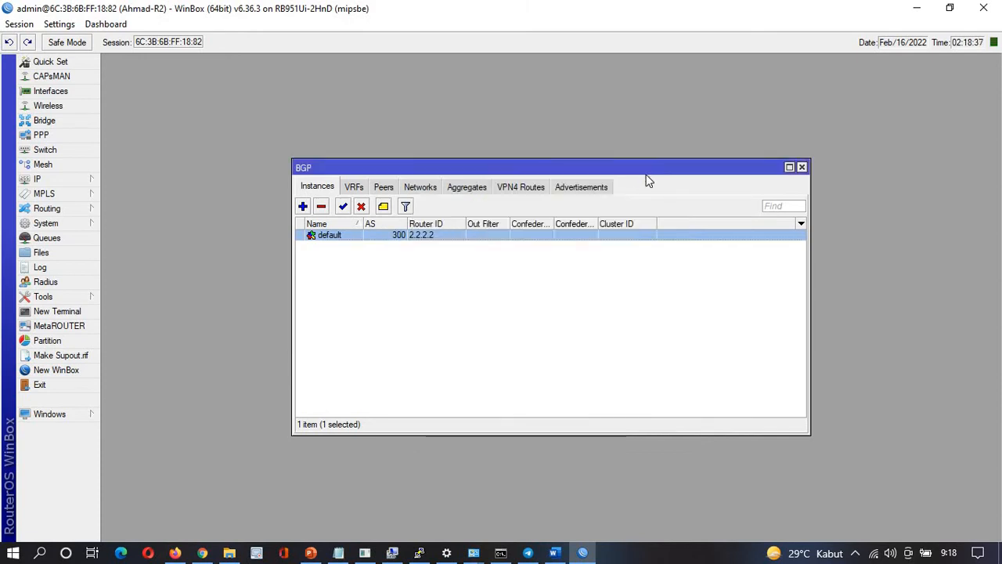
# Show the BGP Networks list next to the IP Addresses window
pyautogui.click(421, 189)
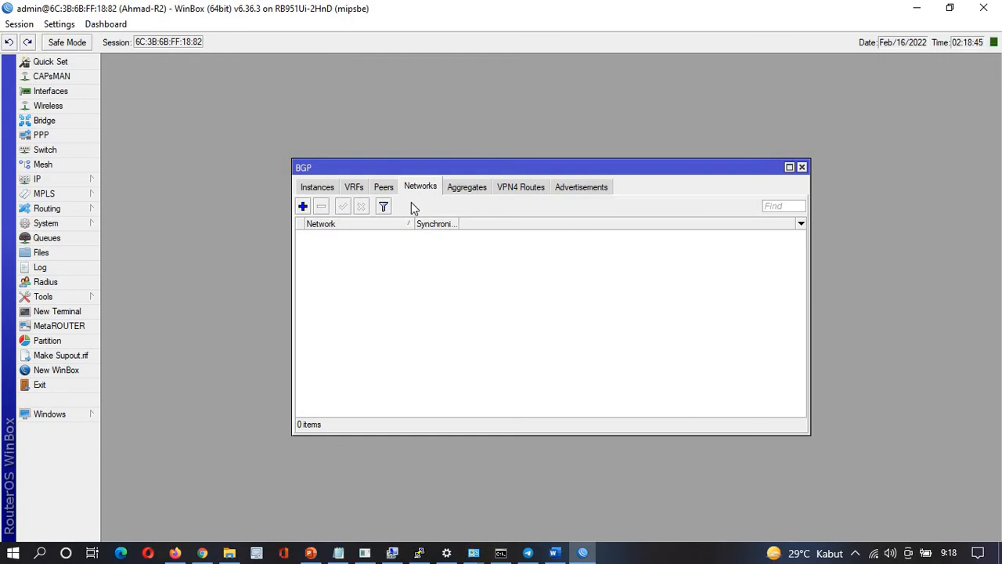
pyautogui.click(71, 181)
pyautogui.click(125, 209)
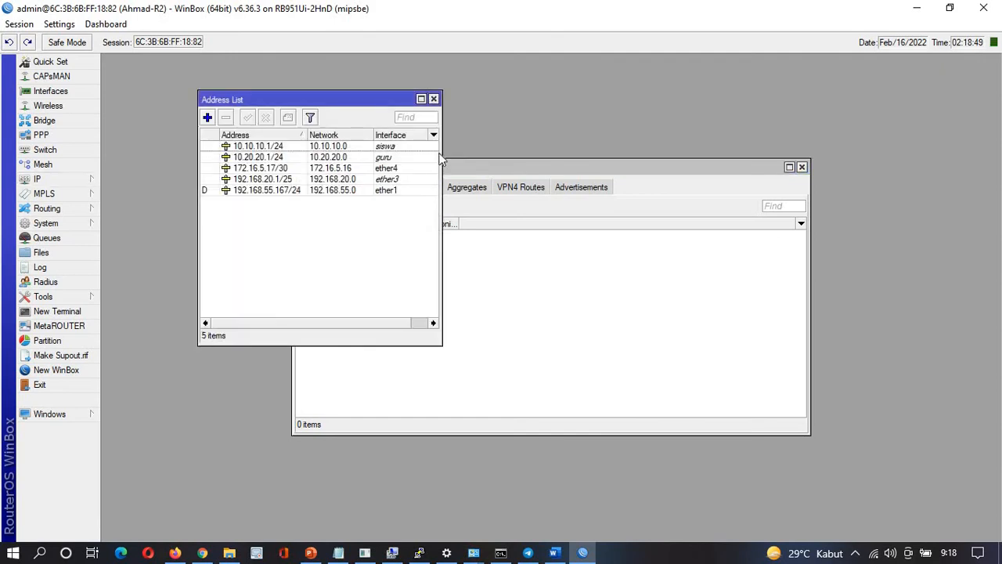
pyautogui.moveTo(528, 171); pyautogui.dragTo(691, 103)
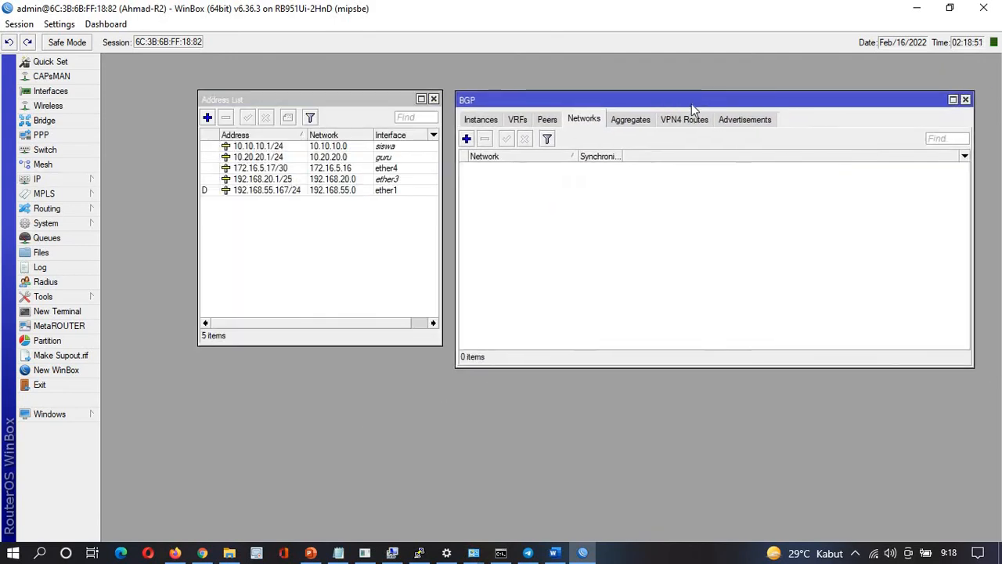
# Add BGP network 10.10.10.0/24 with Synchronize off, fixing the missing-mask error
pyautogui.click(467, 138)
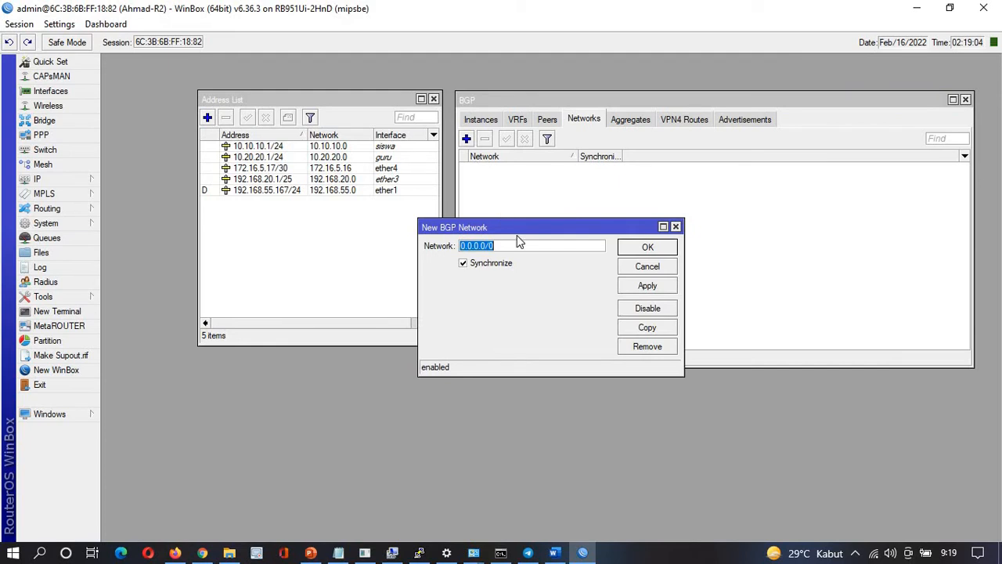
pyautogui.click(463, 264)
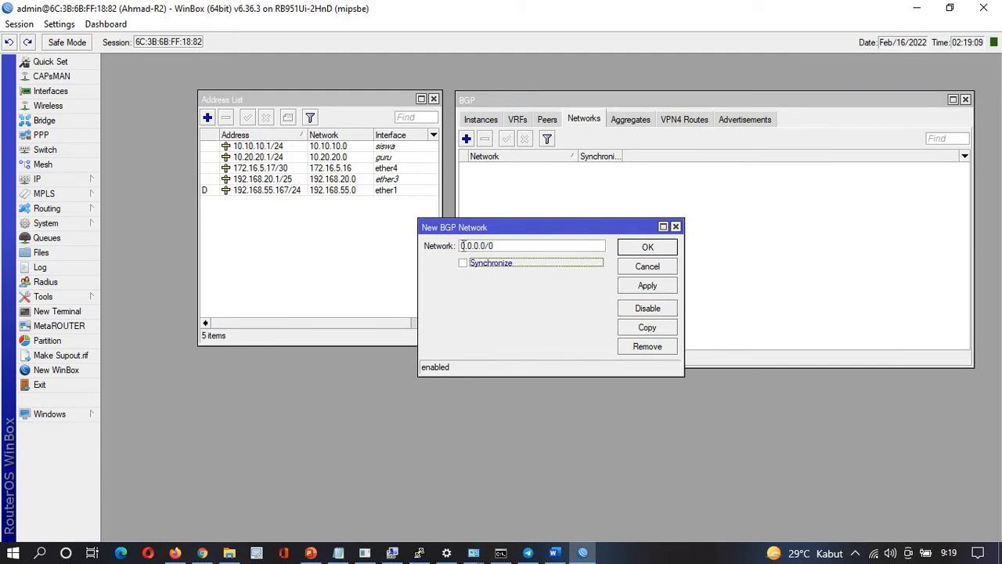
pyautogui.moveTo(462, 246); pyautogui.dragTo(486, 247)
pyautogui.write('10')
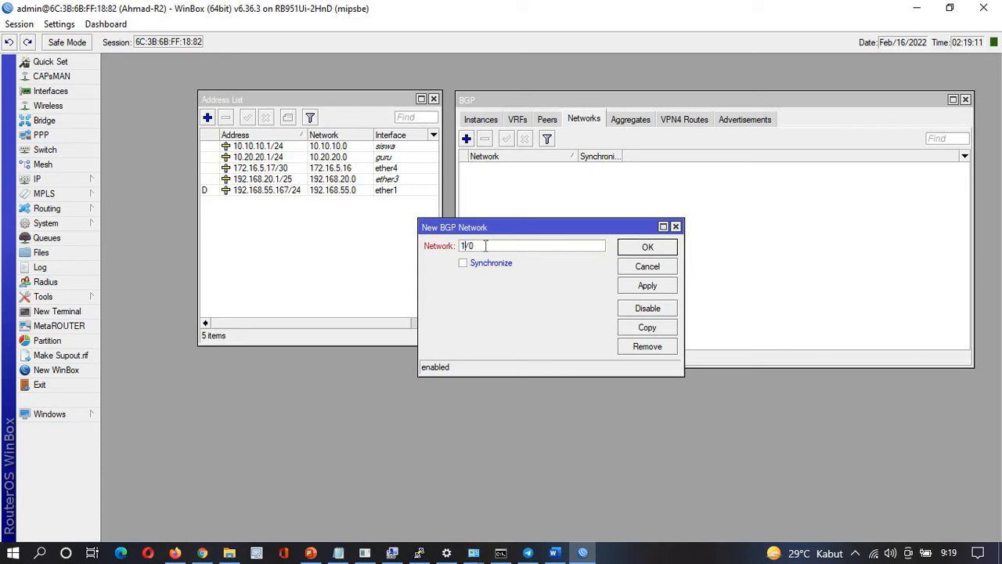
pyautogui.write('.10.10.0')
pyautogui.click(646, 287)
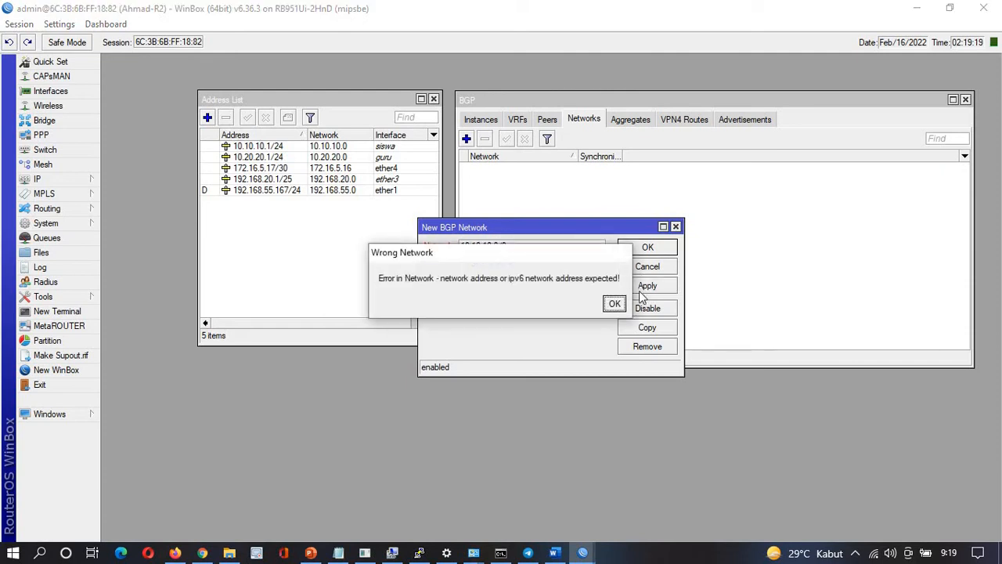
pyautogui.click(613, 303)
pyautogui.click(521, 245)
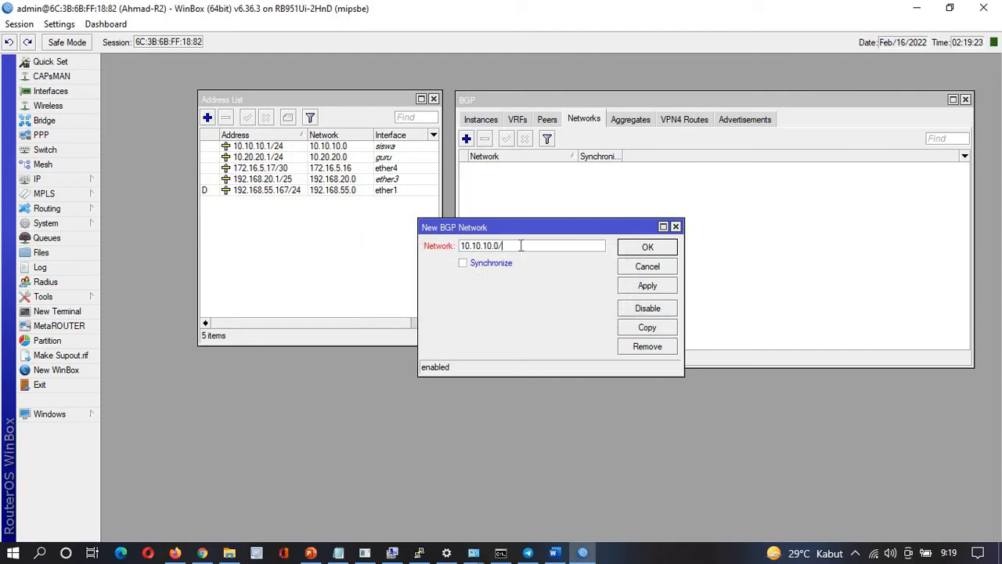
pyautogui.write('24')
# Apply 10.10.10.0/24, then copy it into a new network 10.20.20.0/24 and apply
pyautogui.click(646, 286)
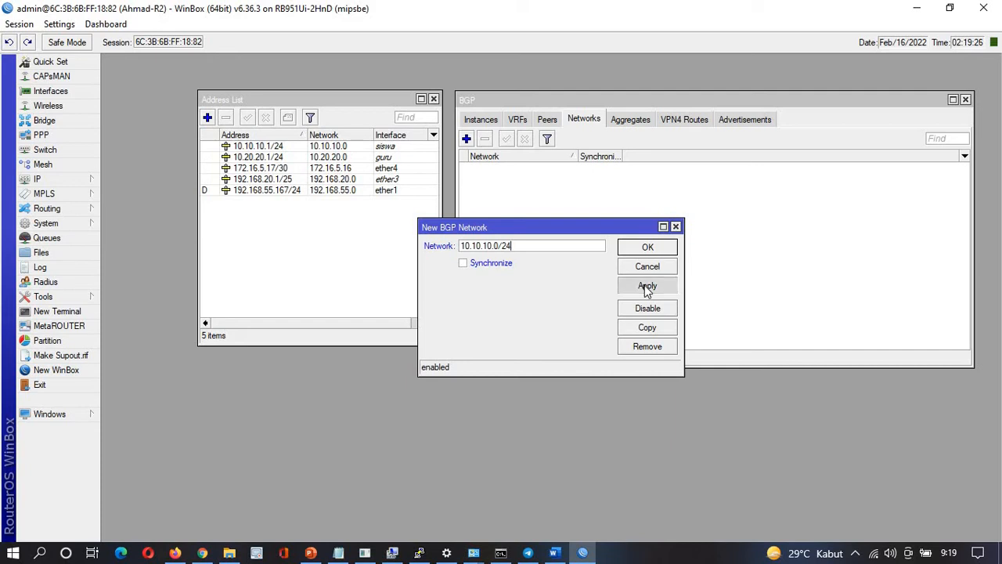
pyautogui.click(646, 329)
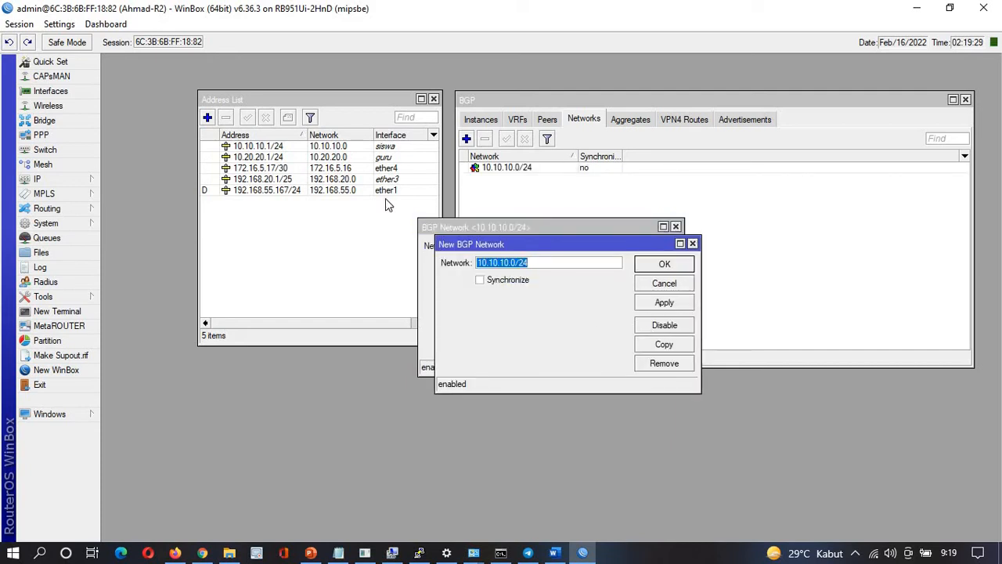
pyautogui.click(499, 264)
pyautogui.press('BackSpace')
pyautogui.press('BackSpace')
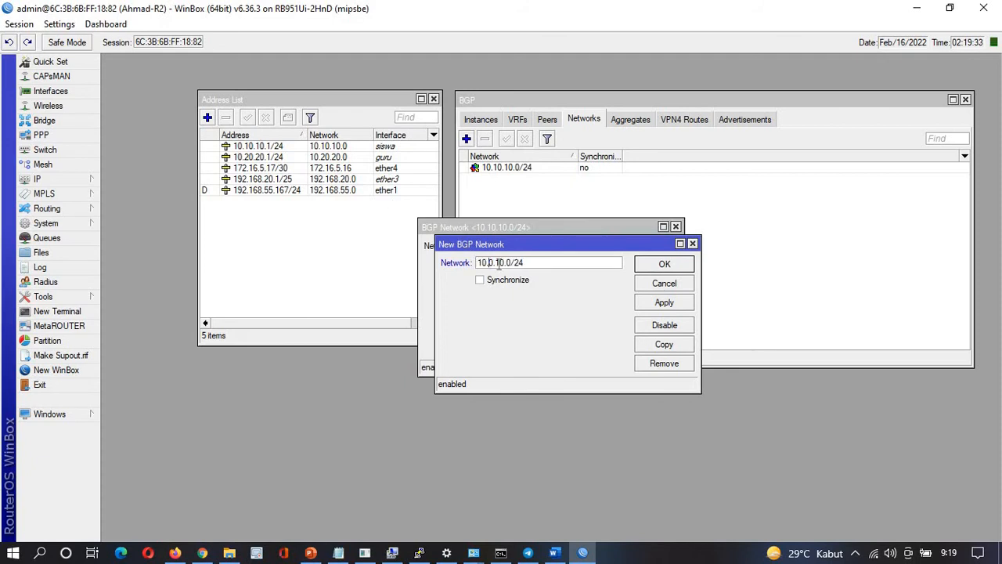
pyautogui.write('20')
pyautogui.press('Tab')
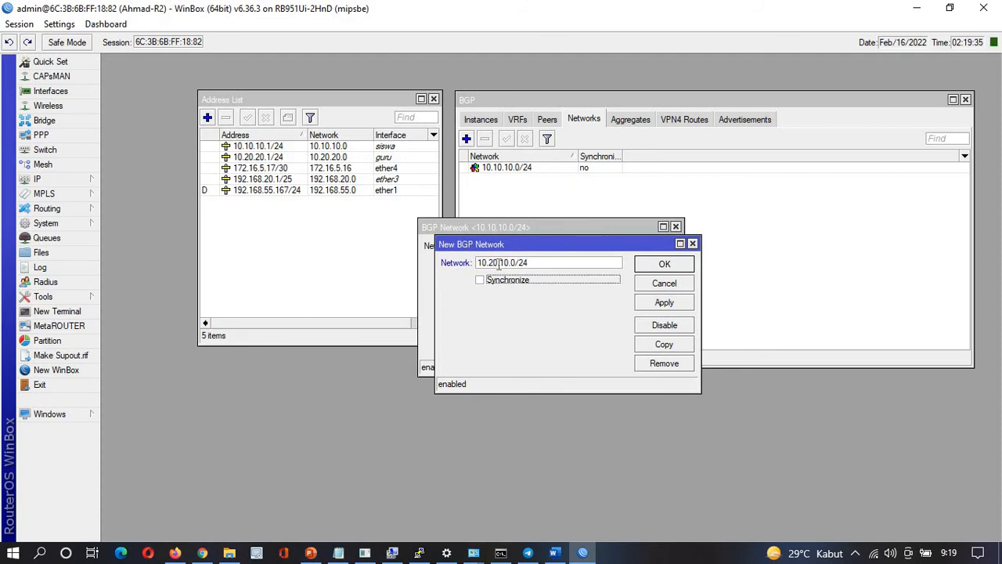
pyautogui.press('Left')
pyautogui.press('Left')
pyautogui.press('BackSpace')
pyautogui.press('BackSpace')
pyautogui.write('20')
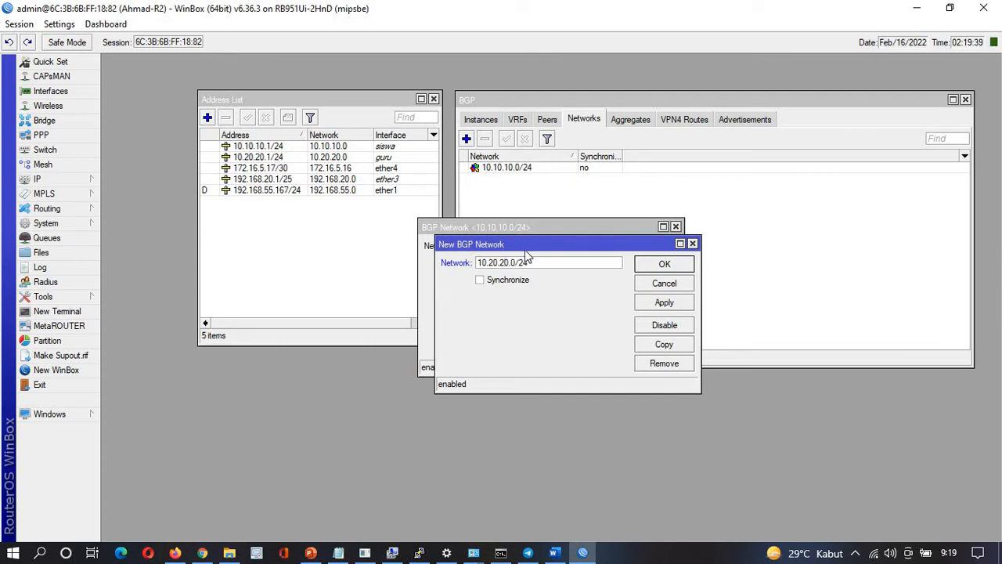
pyautogui.click(652, 306)
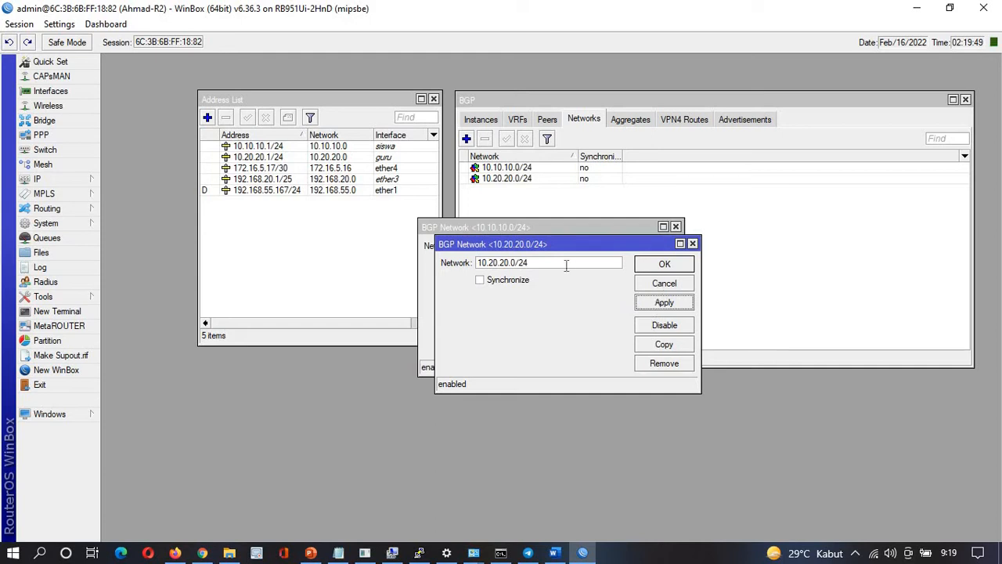
# Copy that entry and edit its network to 172.16.5.16/30
pyautogui.click(653, 349)
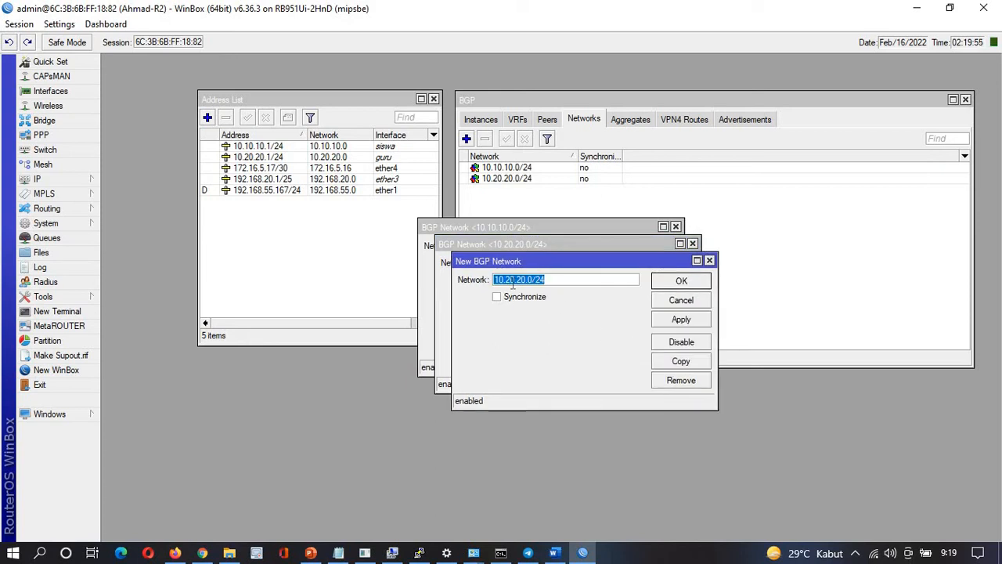
pyautogui.click(501, 281)
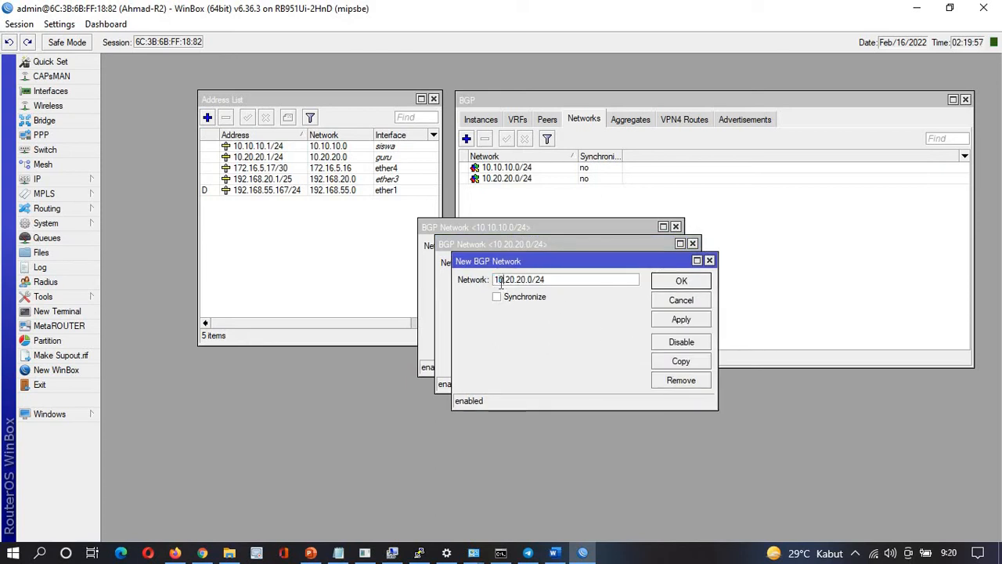
pyautogui.press('BackSpace')
pyautogui.press('BackSpace')
pyautogui.write('172')
pyautogui.press('Right')
pyautogui.press('Delete')
pyautogui.press('Delete')
pyautogui.write('16')
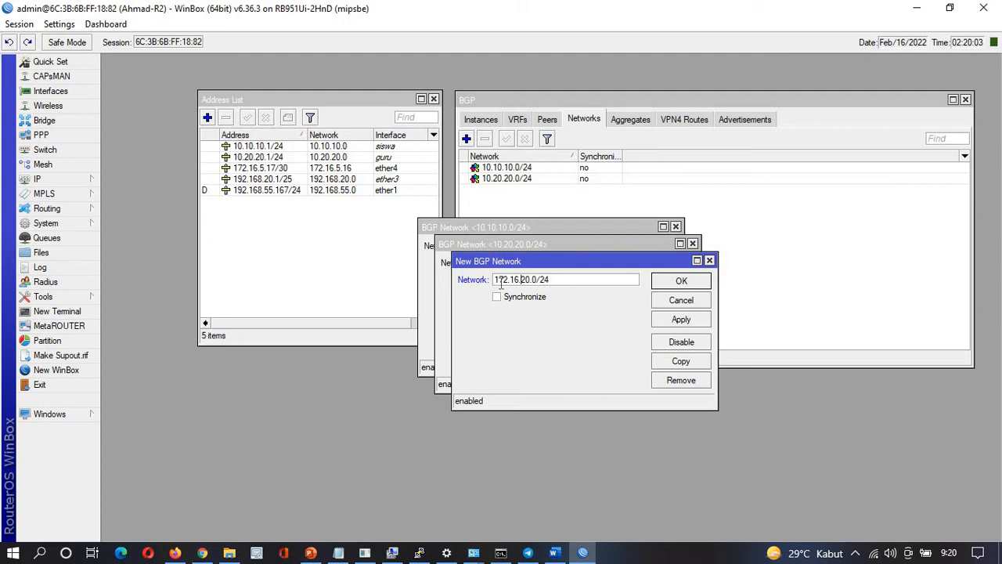
pyautogui.press('BackSpace')
pyautogui.press('BackSpace')
pyautogui.write('5')
pyautogui.press('Delete')
pyautogui.write('16')
pyautogui.press('Delete')
pyautogui.press('Delete')
pyautogui.write('30')
# Apply 172.16.5.16/30, then add copies for 192.168.20.0/25 and 192.168.55.0/24
pyautogui.click(681, 321)
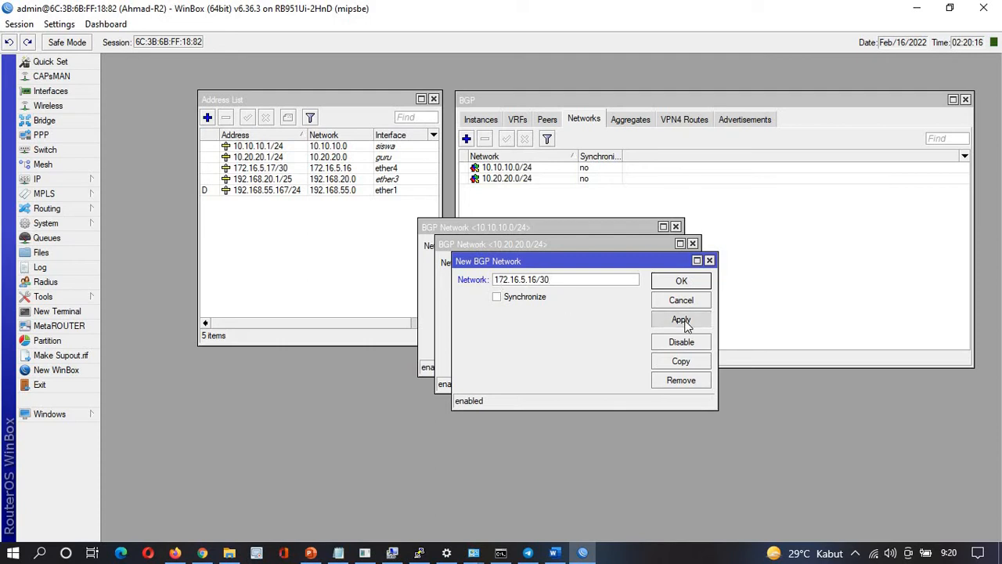
pyautogui.click(681, 362)
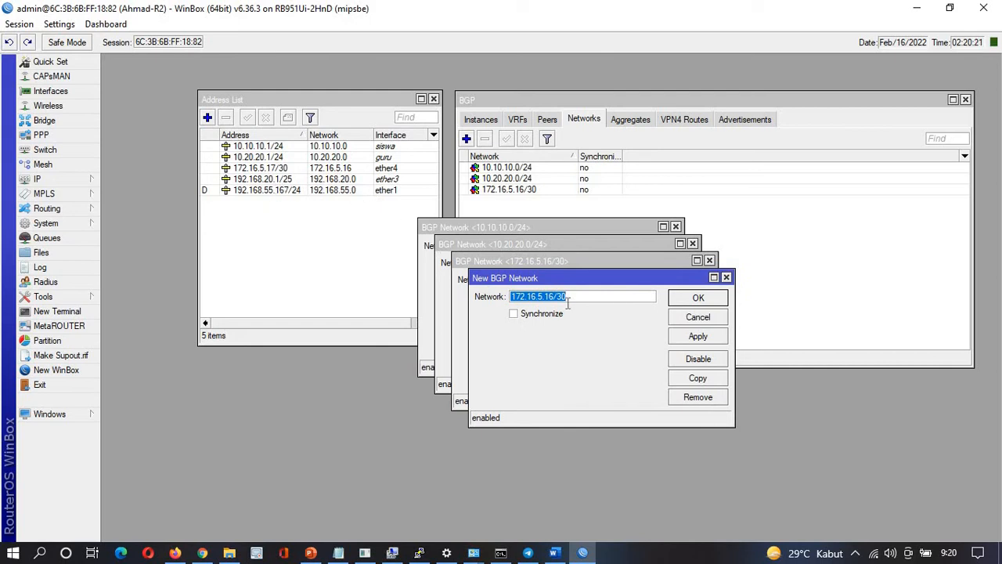
pyautogui.write('192.168.20.0/')
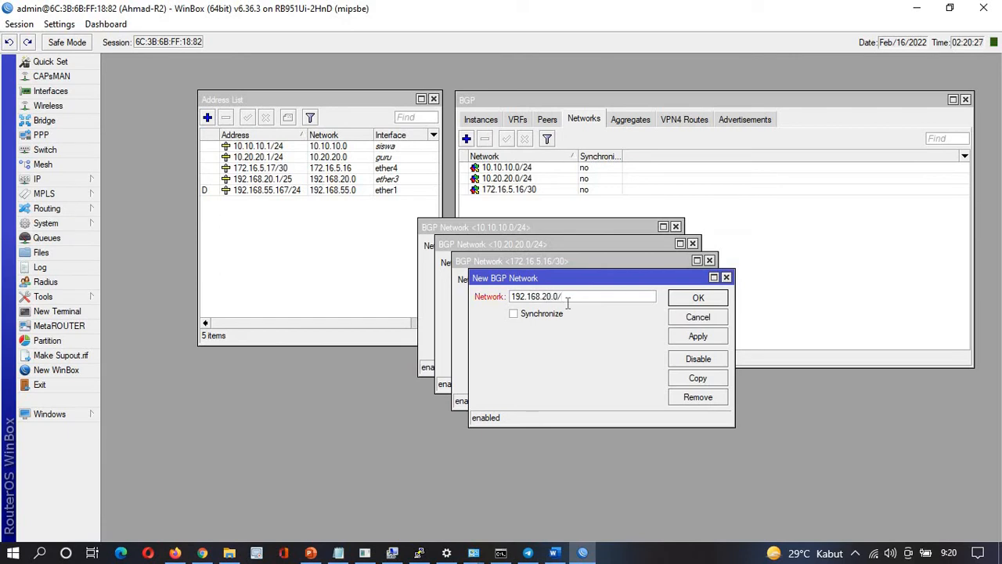
pyautogui.write('25')
pyautogui.click(679, 336)
pyautogui.click(698, 379)
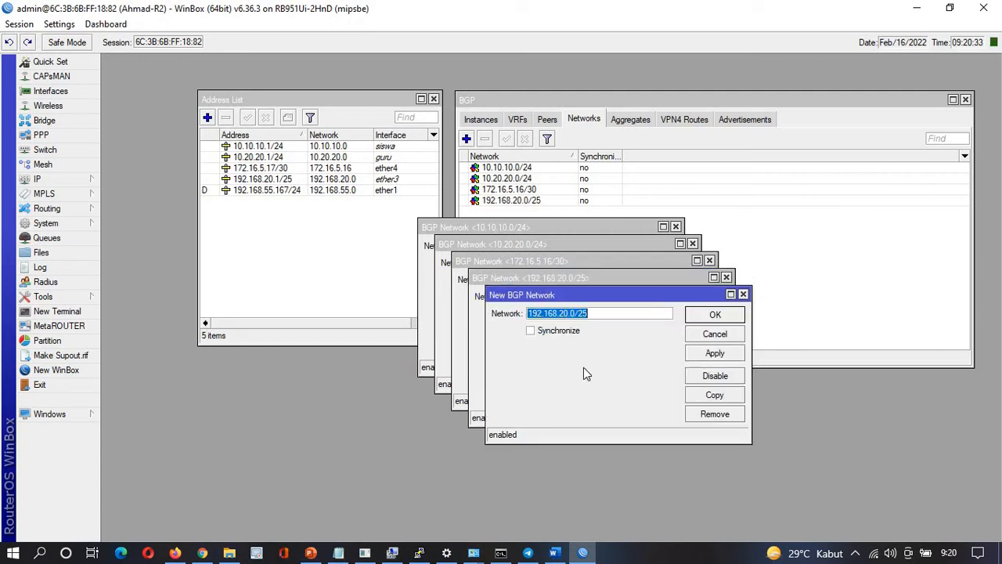
pyautogui.write('192')
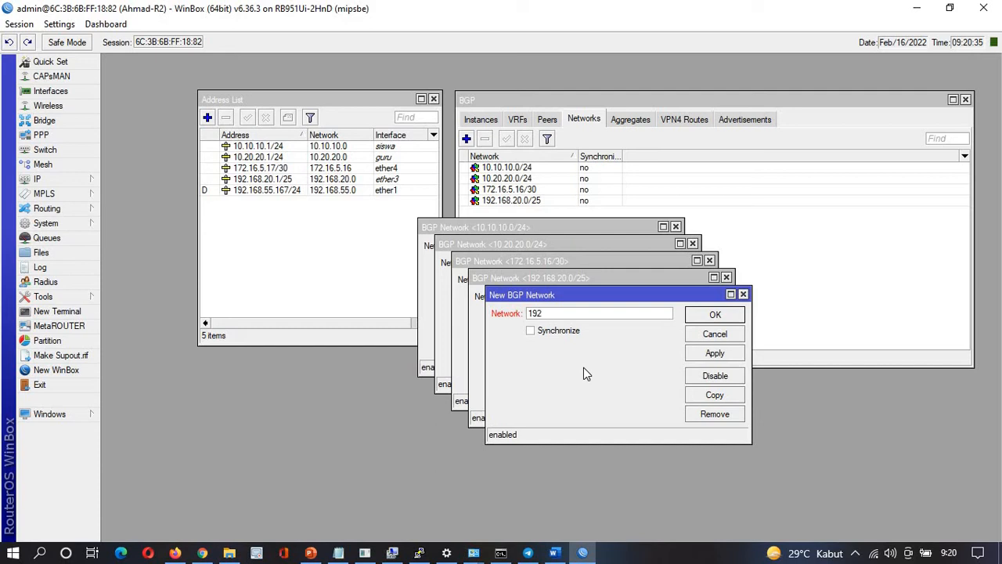
pyautogui.write('.168.55.0/24')
pyautogui.click(728, 353)
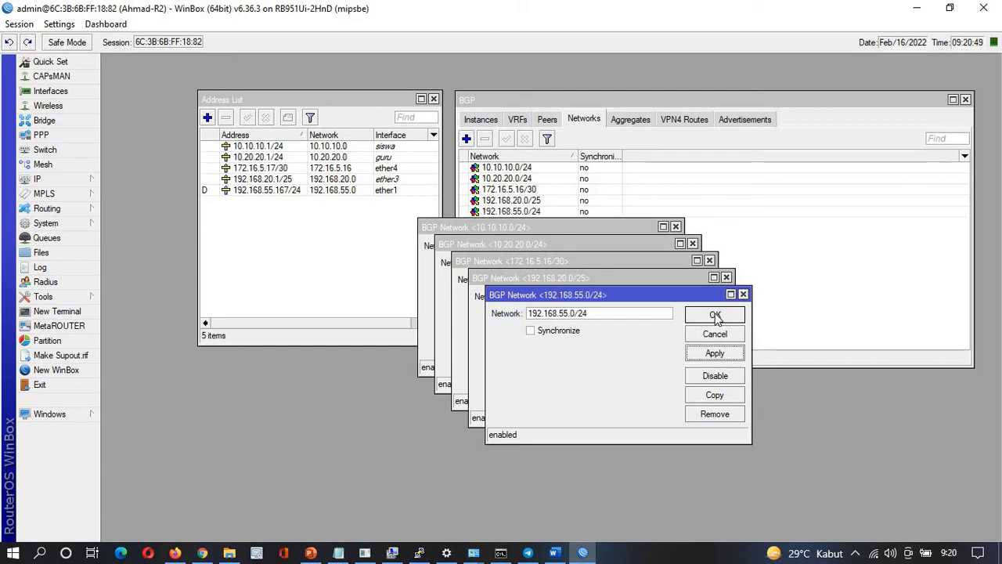
# Close all five open network entry windows
pyautogui.click(714, 315)
pyautogui.click(698, 298)
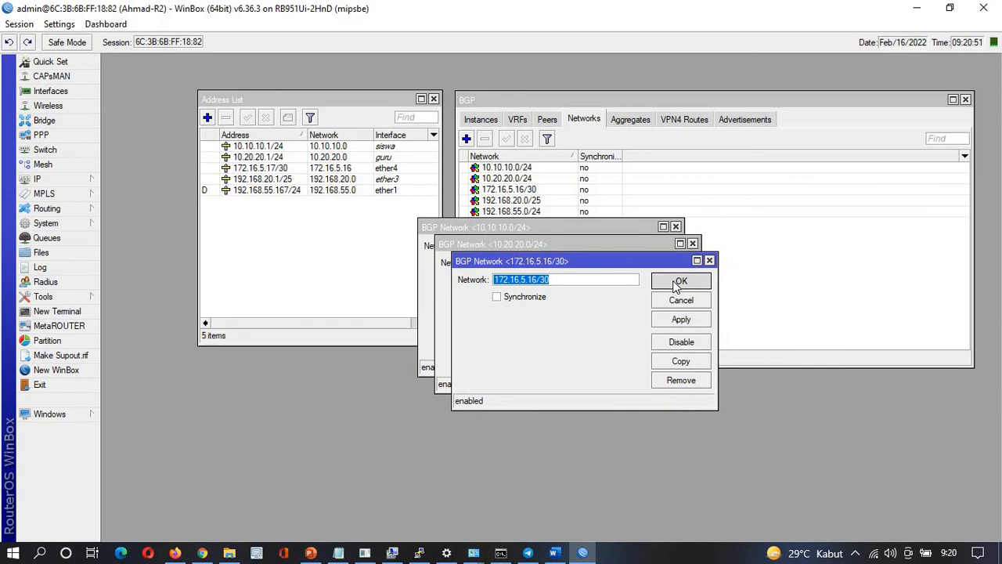
pyautogui.click(664, 282)
pyautogui.click(651, 266)
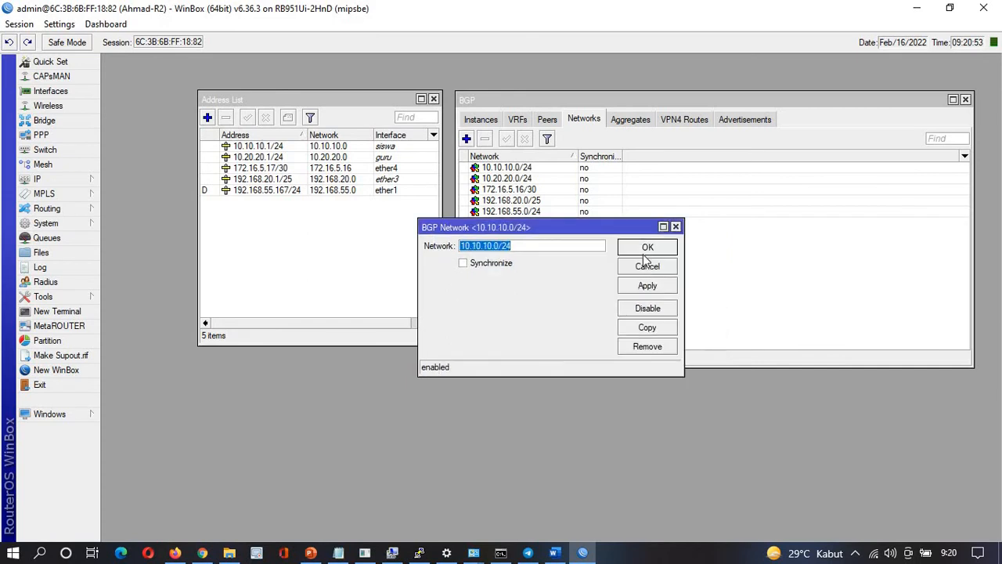
pyautogui.click(645, 255)
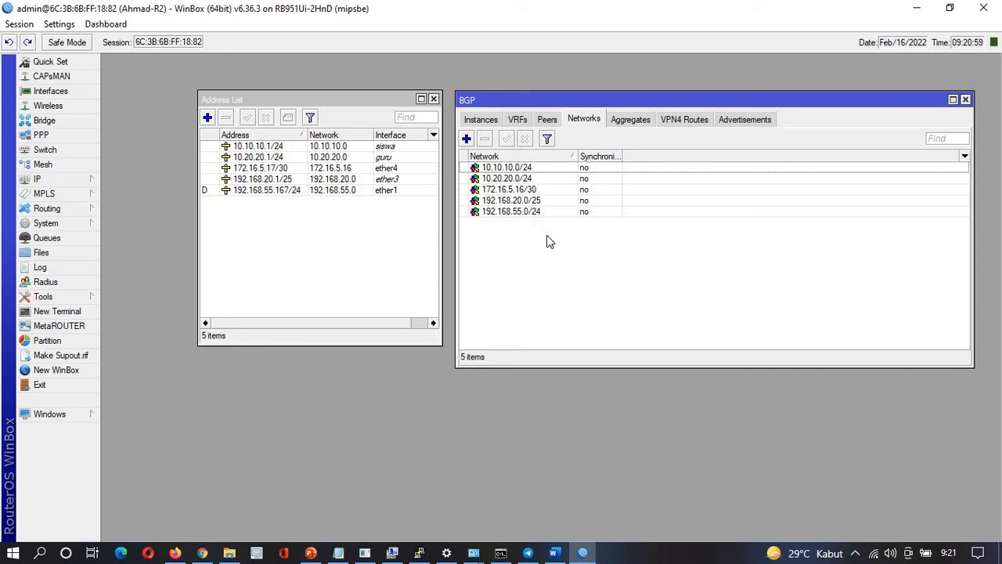
# Open the BGP Peers tab, then highlight AS number 150 in the notes' BGP section
pyautogui.click(547, 120)
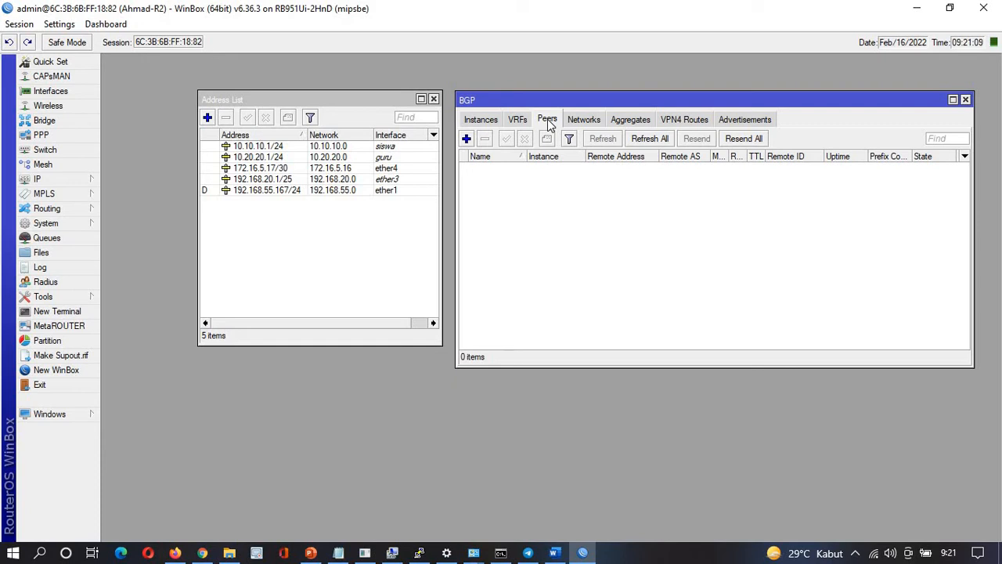
pyautogui.hotkey('alt', 'Tab')
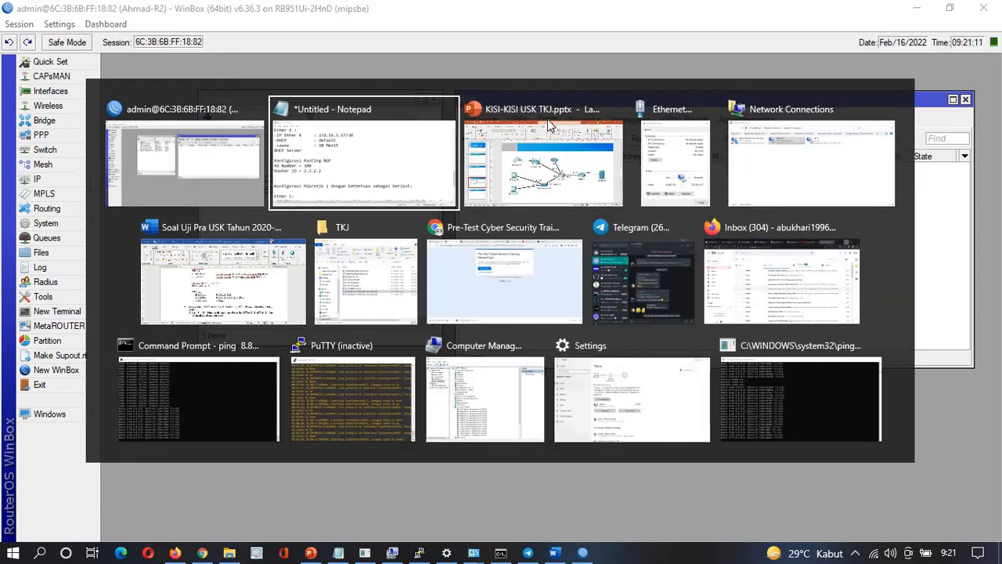
pyautogui.scroll(-2, 206, 302)
pyautogui.scroll(-1, 205, 302)
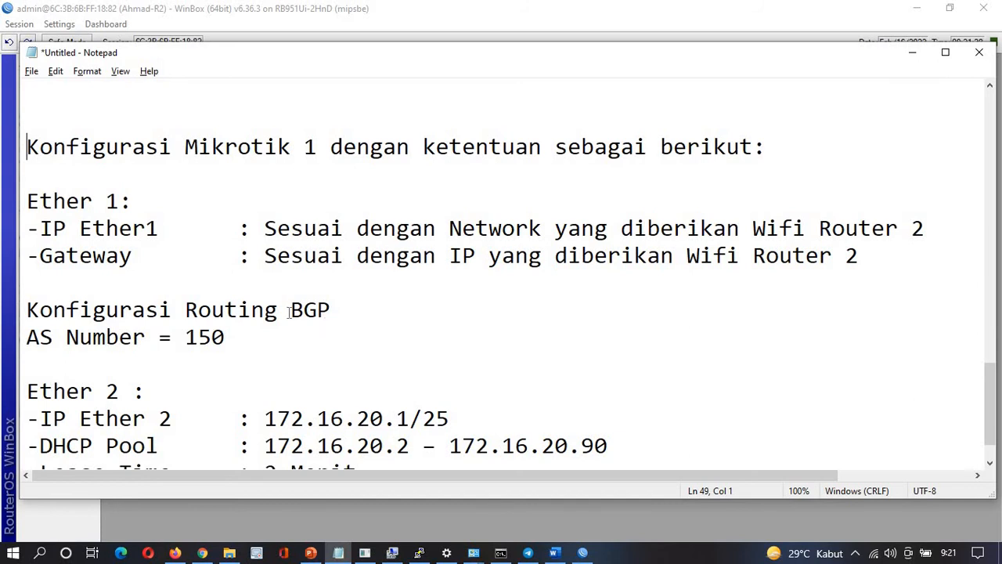
pyautogui.moveTo(225, 337); pyautogui.dragTo(187, 336)
pyautogui.hotkey('alt', 'Tab')
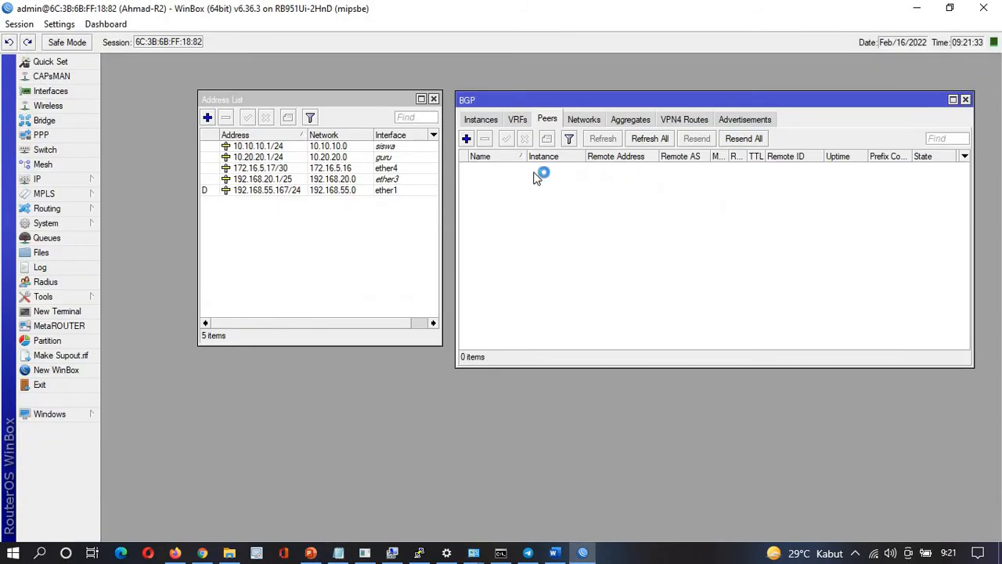
# Create BGP peer toM1 with remote address 172.16.5.18 and remote AS 150
pyautogui.click(469, 143)
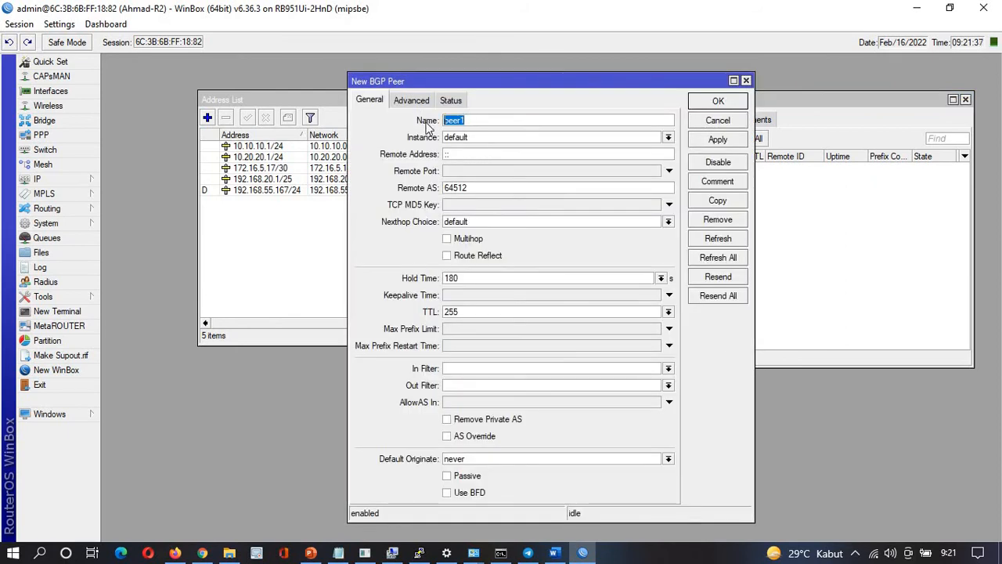
pyautogui.write('toM1')
pyautogui.click(456, 138)
pyautogui.click(456, 138)
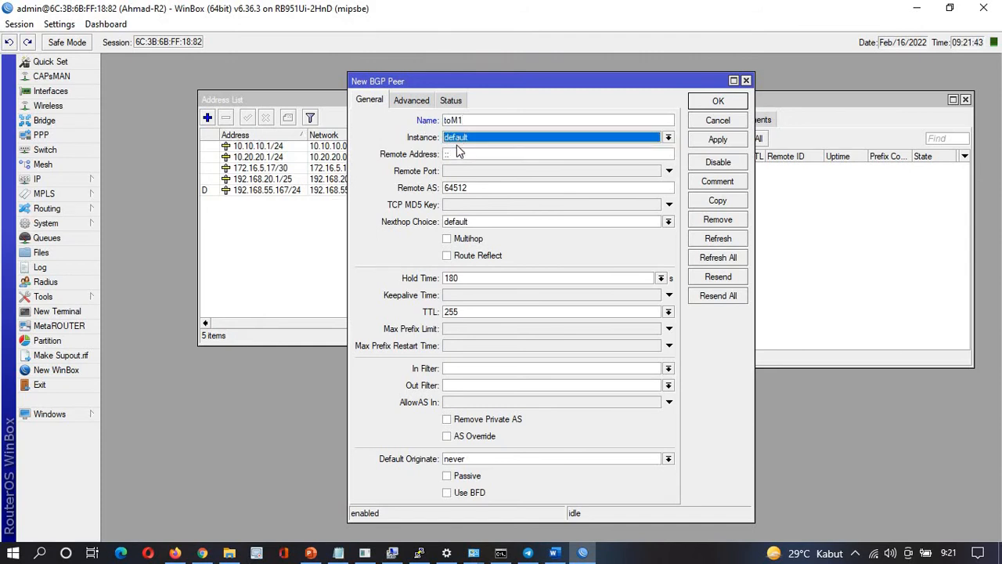
pyautogui.press('Tab')
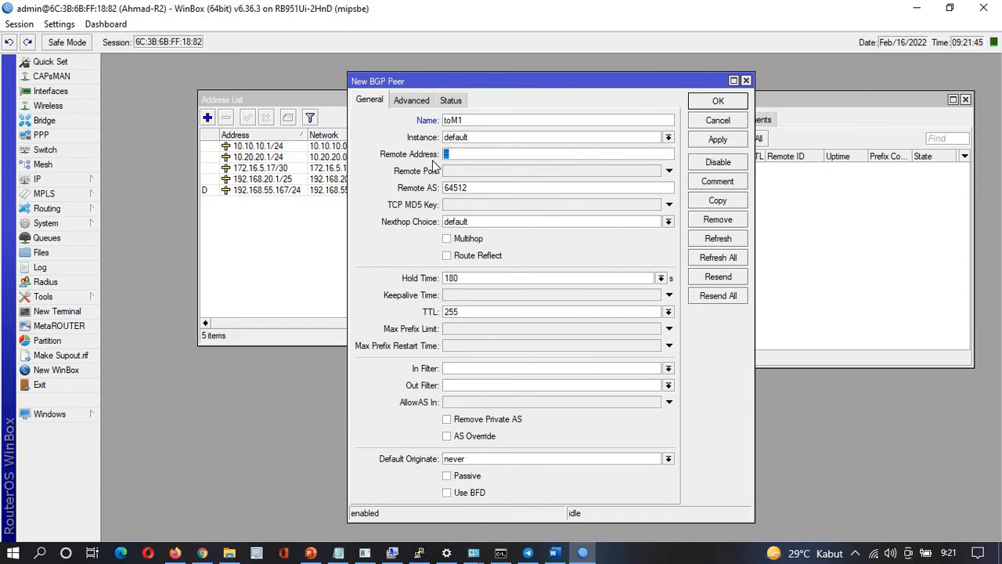
pyautogui.write('172.16.5.')
pyautogui.click(301, 102)
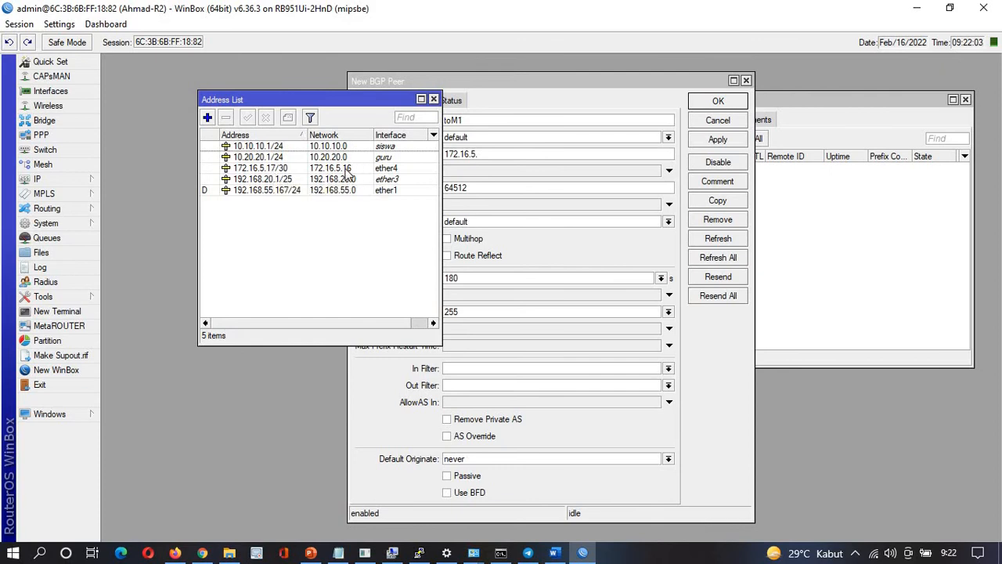
pyautogui.click(486, 155)
pyautogui.write('18')
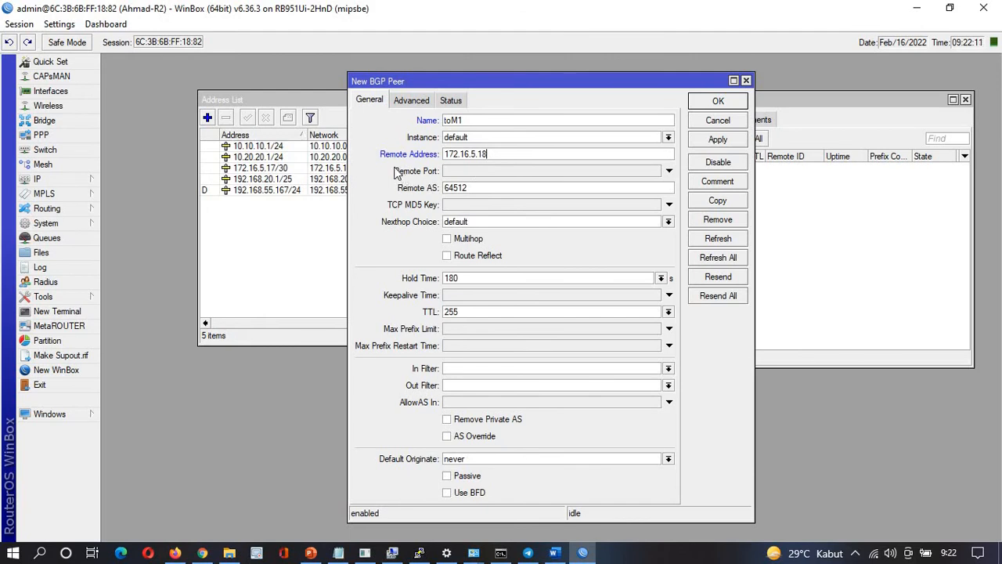
pyautogui.moveTo(481, 189); pyautogui.dragTo(420, 191)
pyautogui.write('150')
# Set the peer's TTL to default, then apply and save the toM1 peer
pyautogui.click(668, 312)
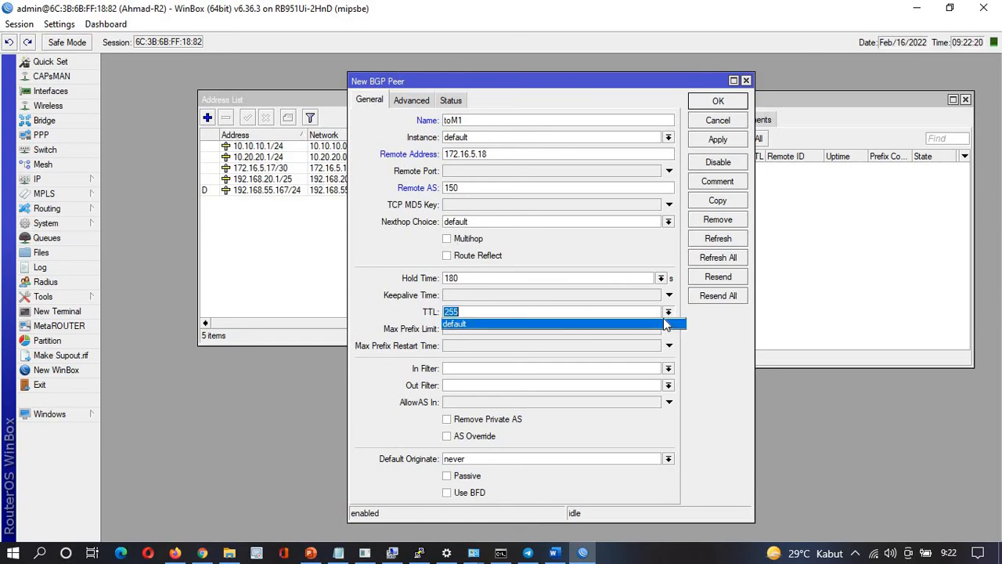
pyautogui.click(513, 323)
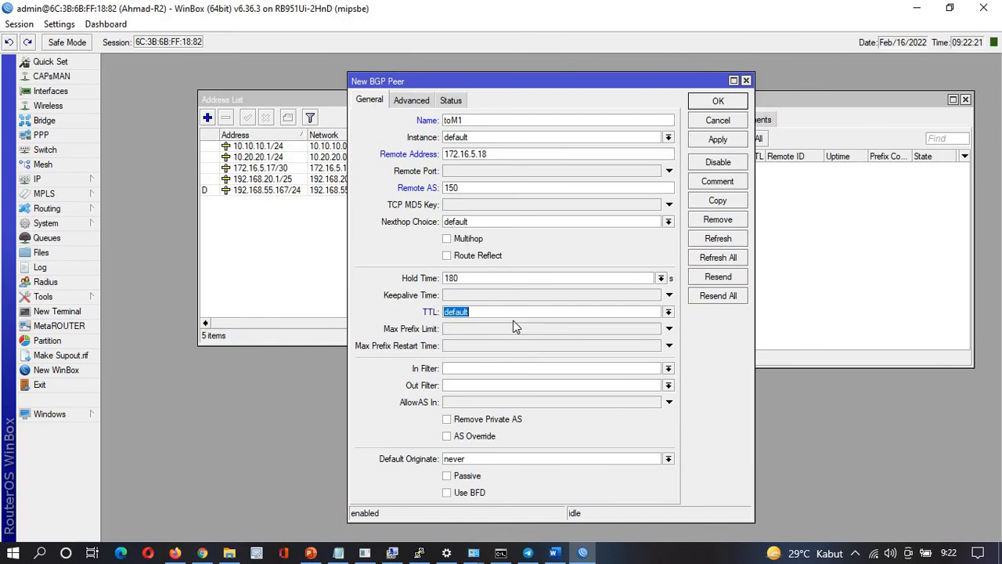
pyautogui.click(419, 102)
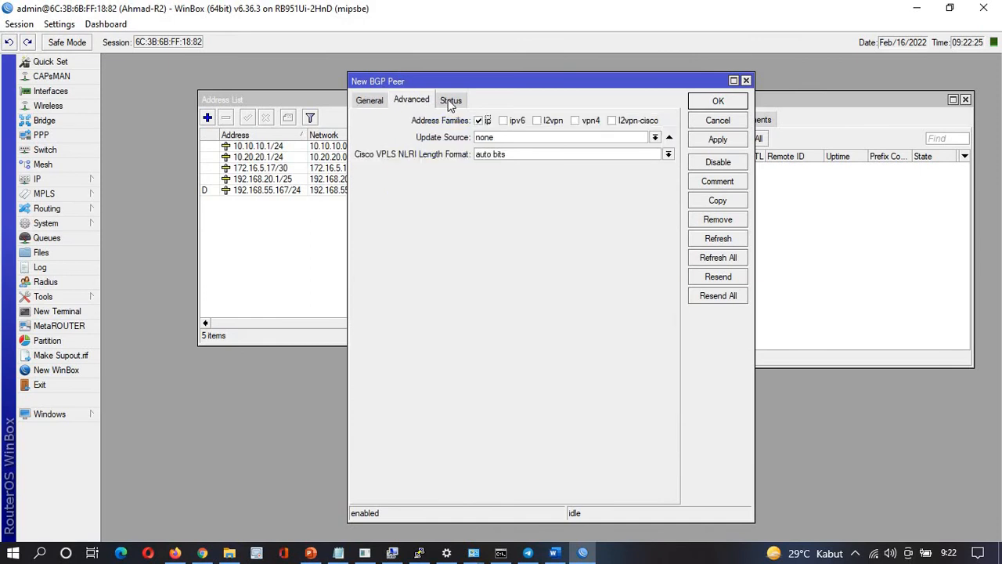
pyautogui.click(451, 101)
pyautogui.click(369, 100)
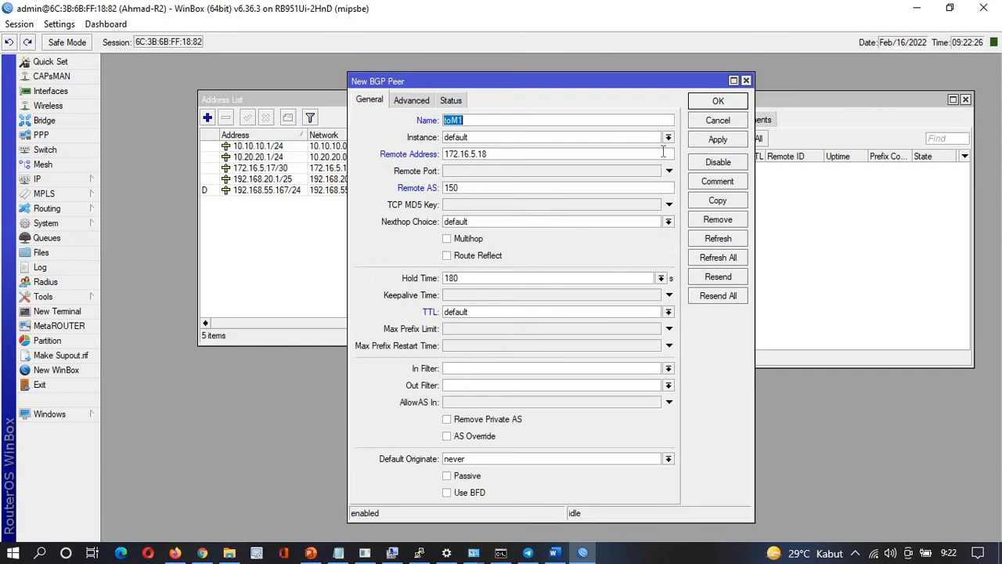
pyautogui.click(708, 141)
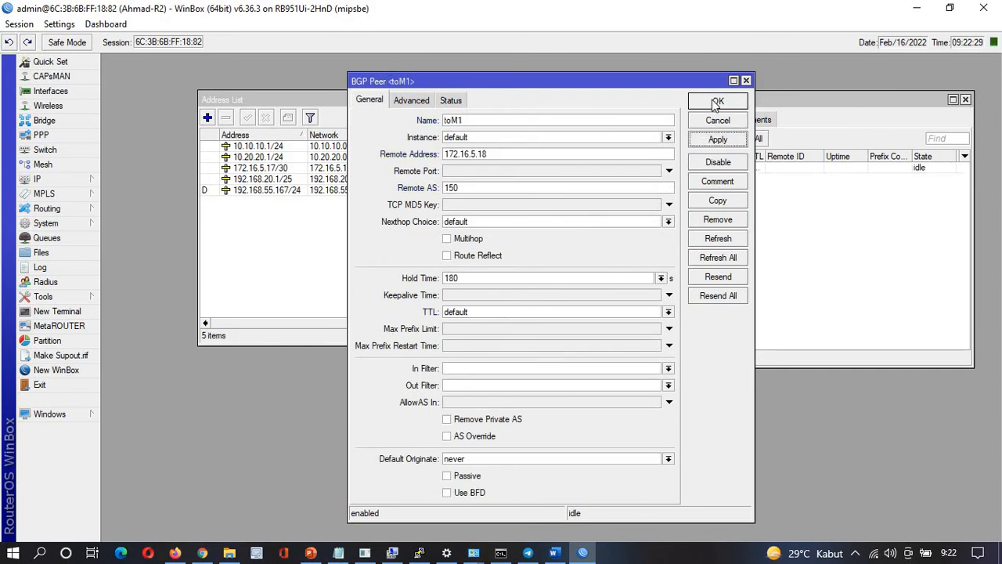
pyautogui.click(713, 101)
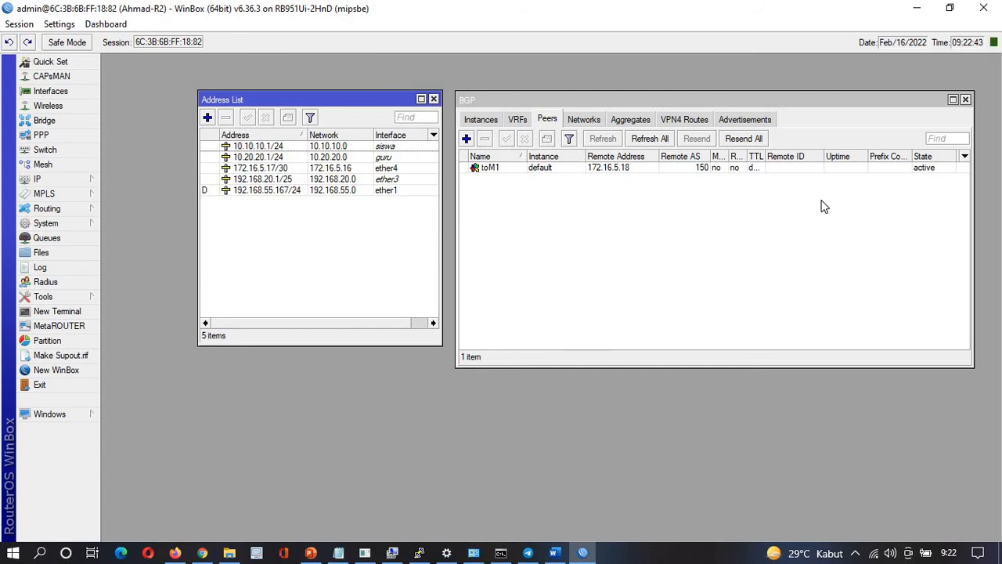
# Cancel the reconnect and connect to Router 2 from the refreshed Neighbors list
pyautogui.hotkey('alt', 'Tab')
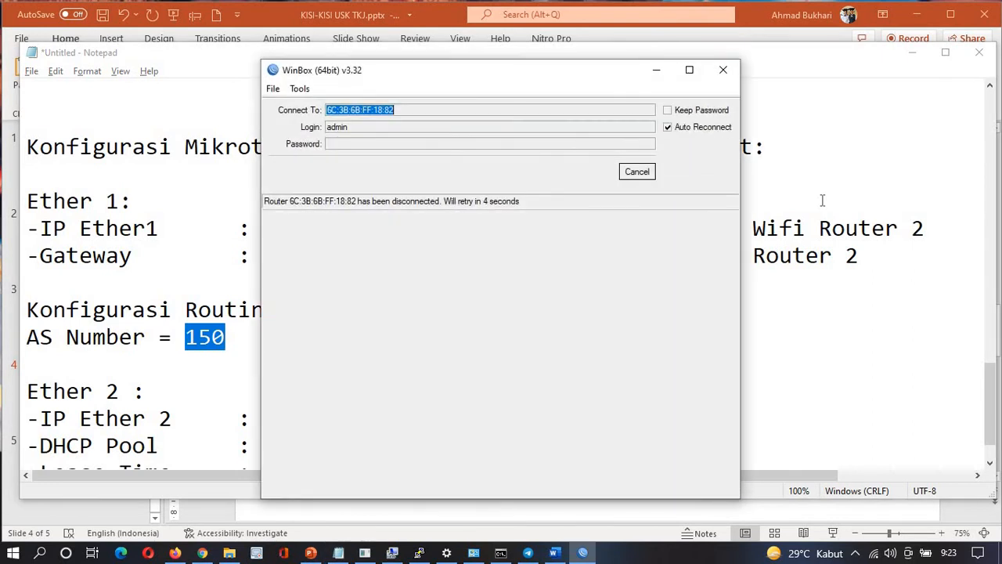
pyautogui.click(638, 174)
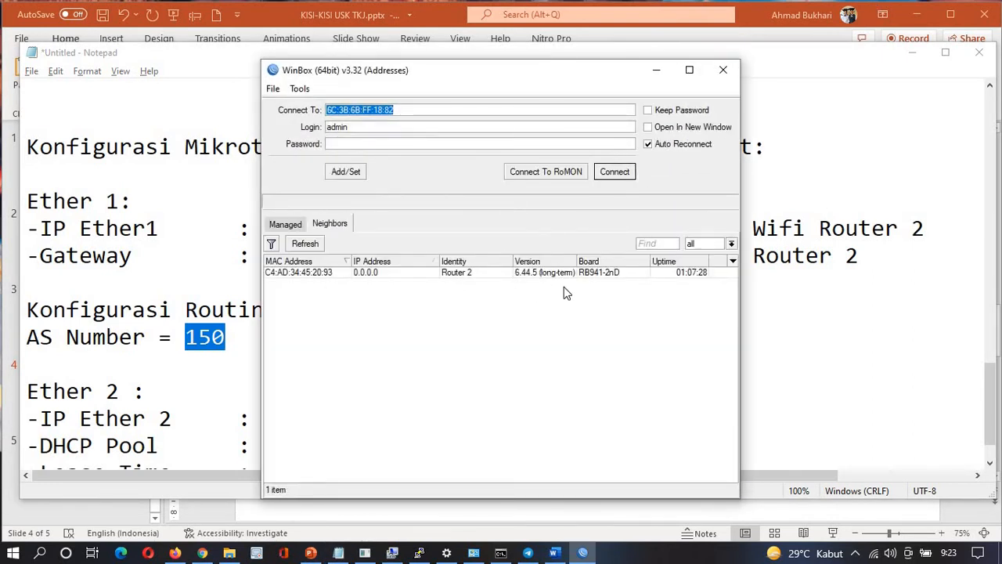
pyautogui.click(305, 273)
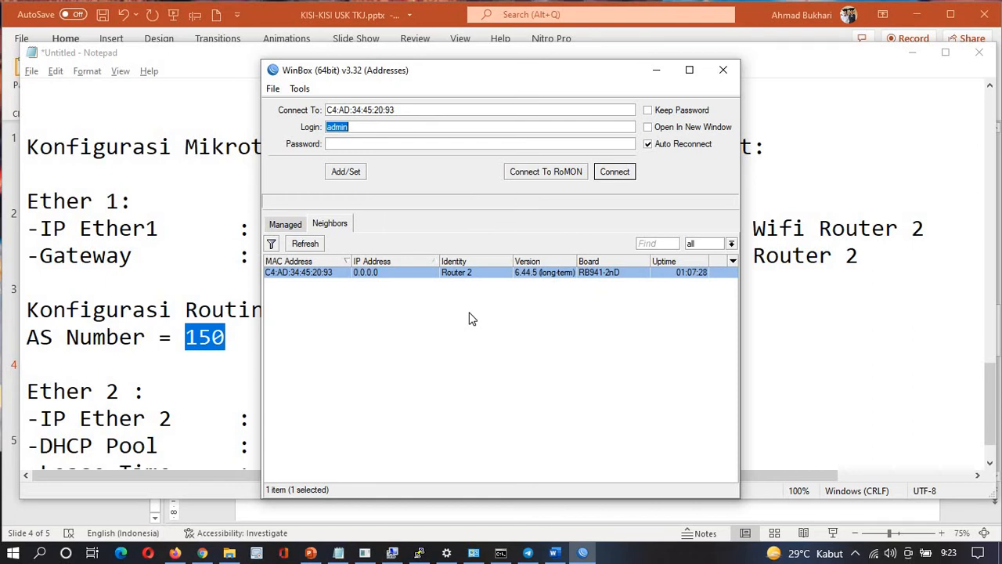
pyautogui.click(316, 243)
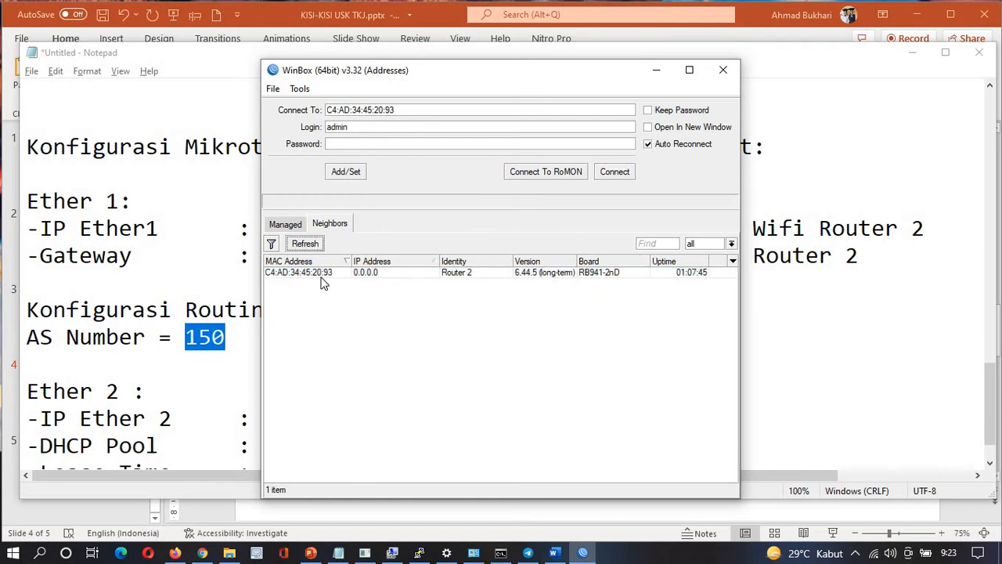
pyautogui.click(321, 273)
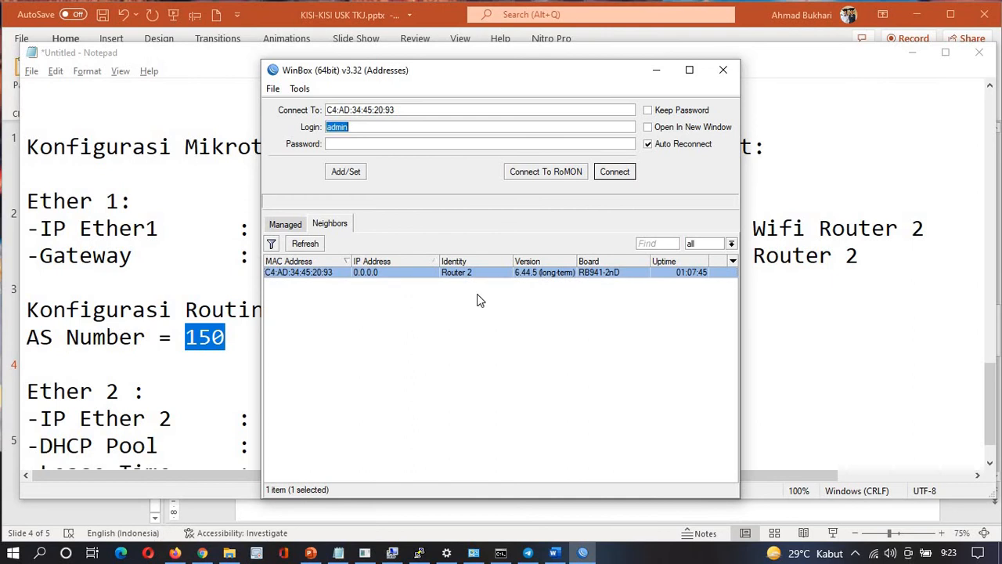
pyautogui.click(626, 171)
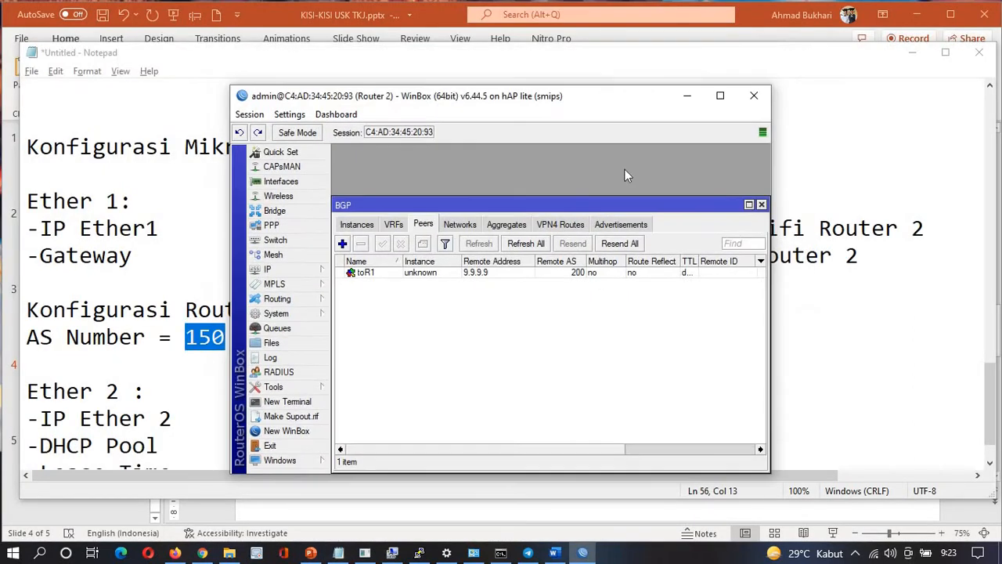
# Reset Router 2's configuration with No Default Configuration ticked and confirm the reboot
pyautogui.click(296, 312)
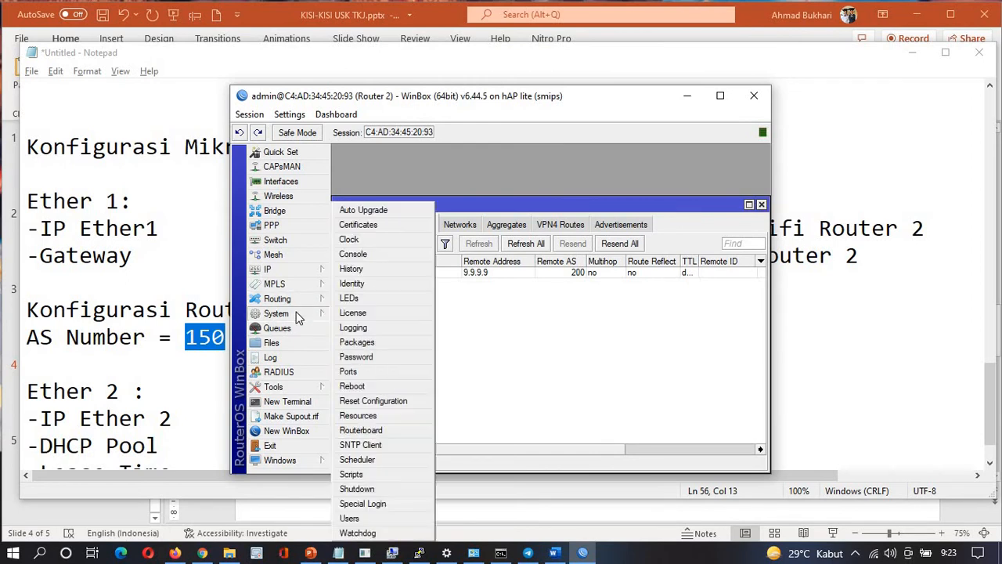
pyautogui.click(371, 402)
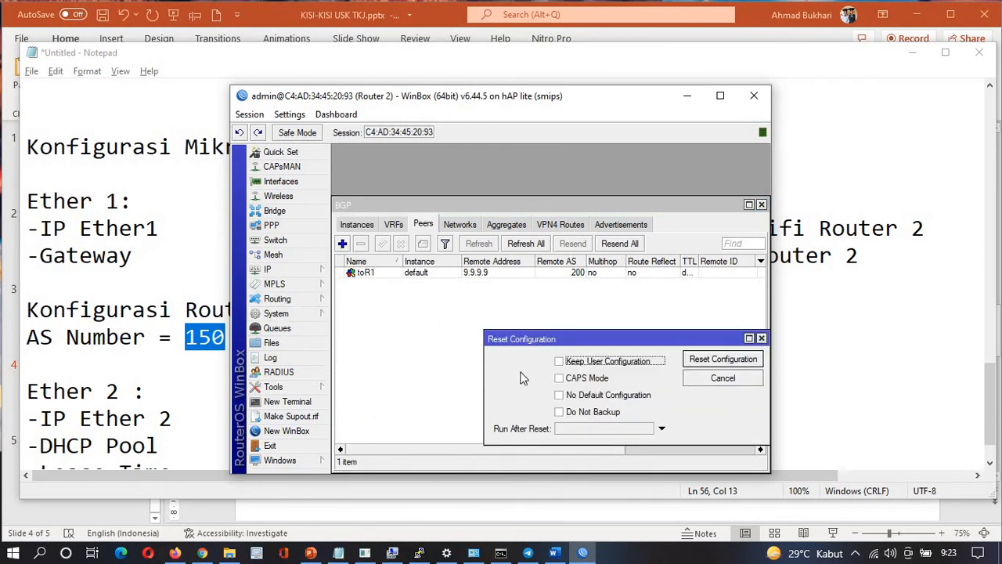
pyautogui.click(582, 396)
pyautogui.click(581, 396)
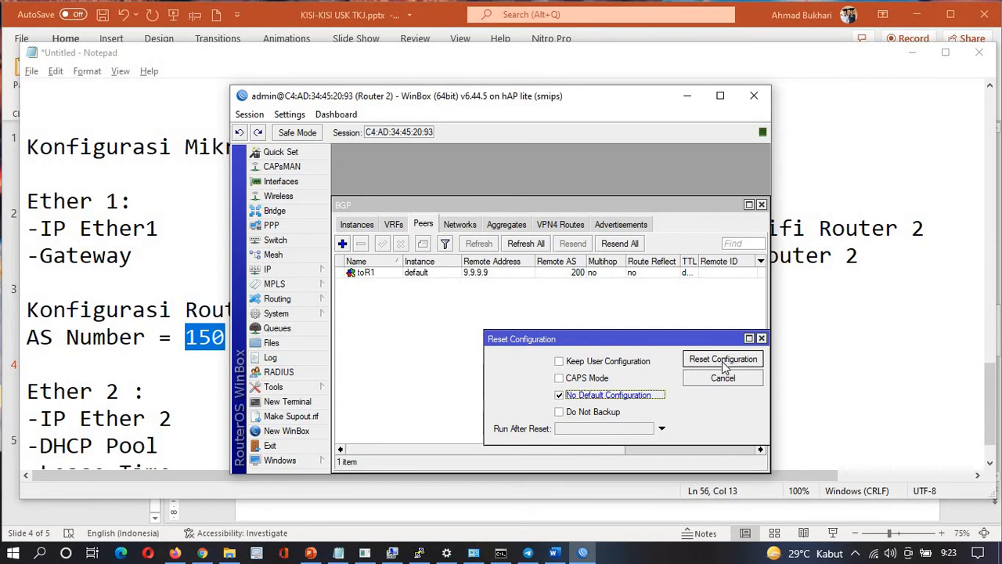
pyautogui.click(719, 362)
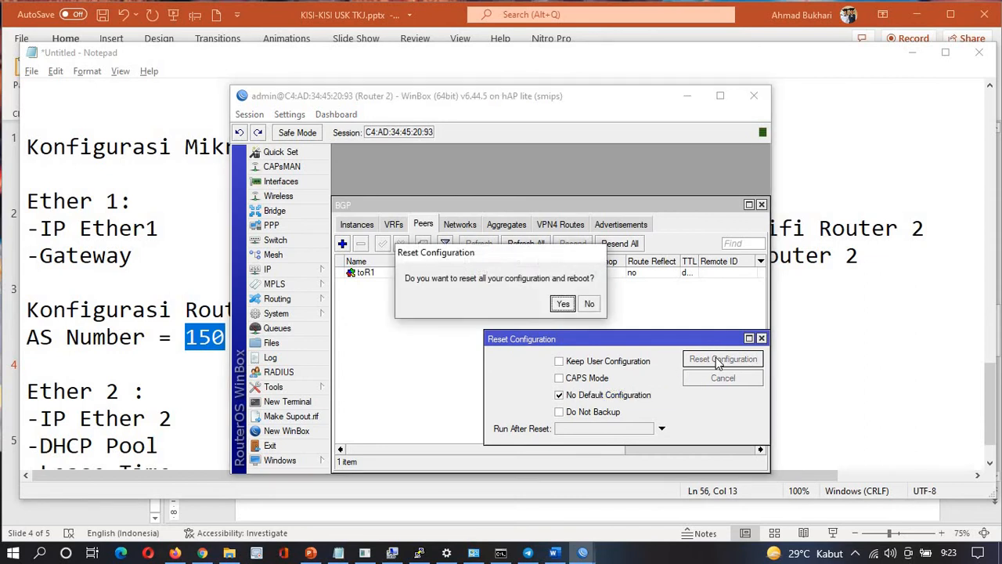
pyautogui.click(562, 304)
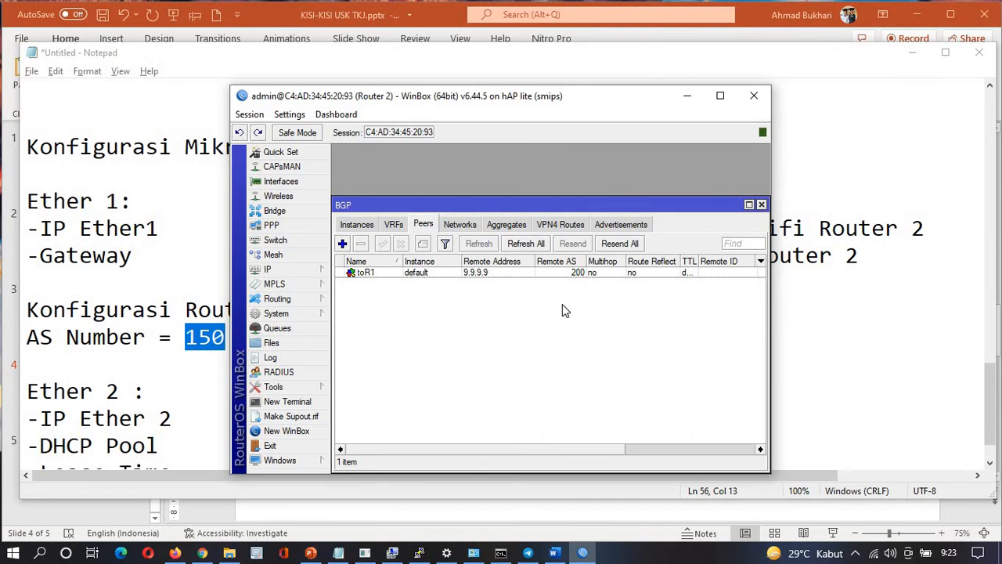
pyautogui.hotkey('alt', 'Tab')
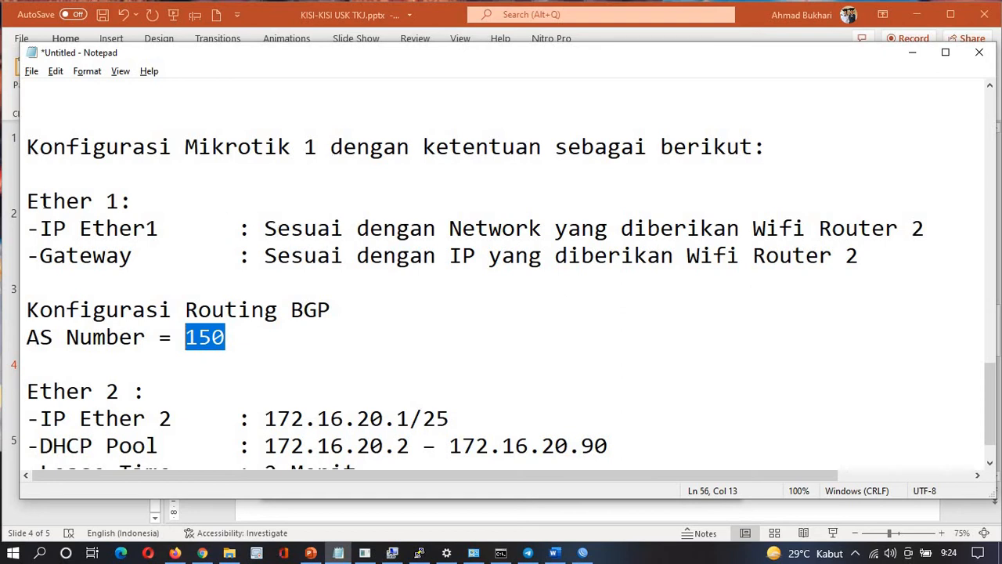
# Read through the Ether 1 and Ether 2 requirements in the Notepad notes, then return to WinBox
pyautogui.click(27, 202)
pyautogui.moveTo(115, 213); pyautogui.dragTo(426, 283)
pyautogui.scroll(-1, 204, 376)
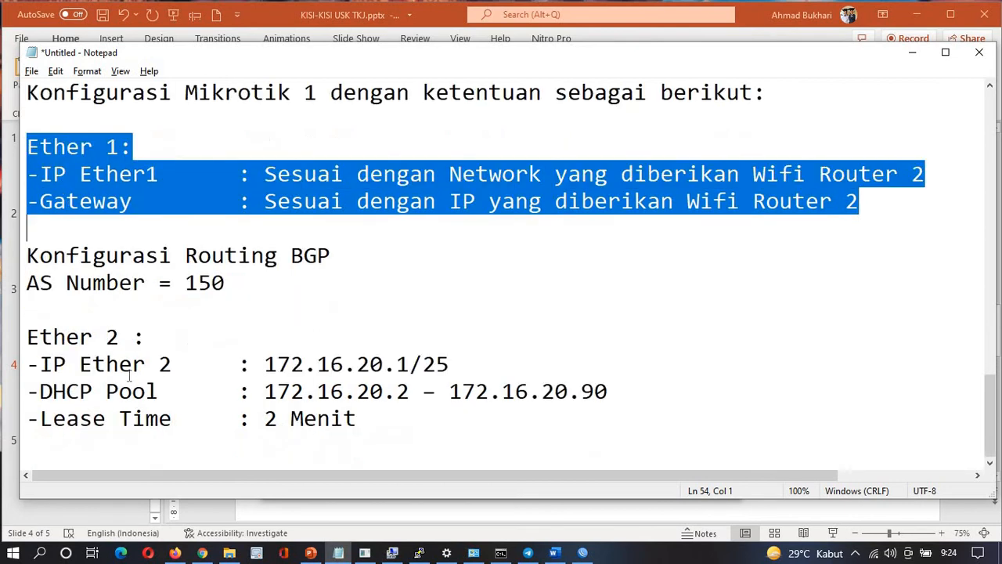
pyautogui.moveTo(375, 419); pyautogui.dragTo(53, 337)
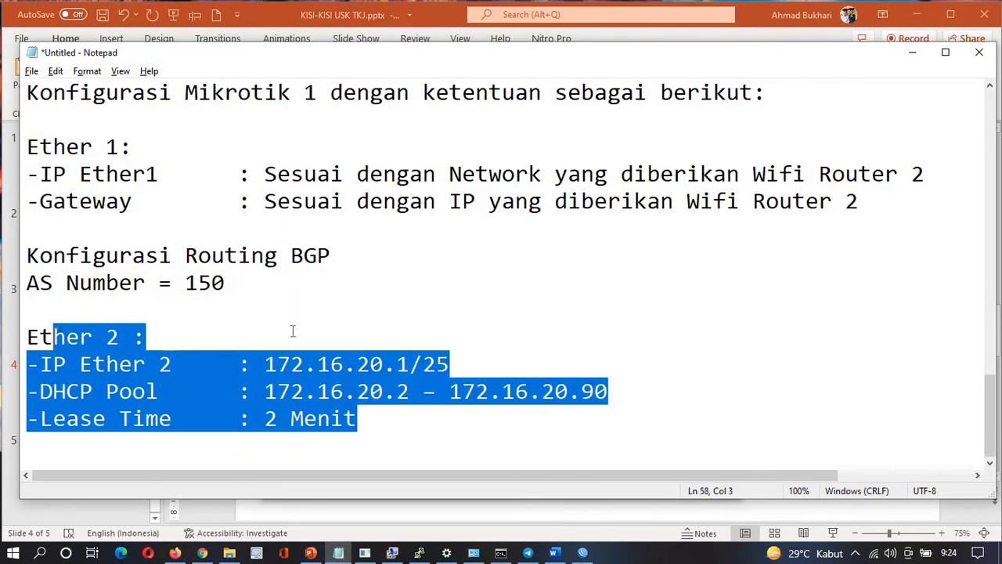
pyautogui.click(305, 330)
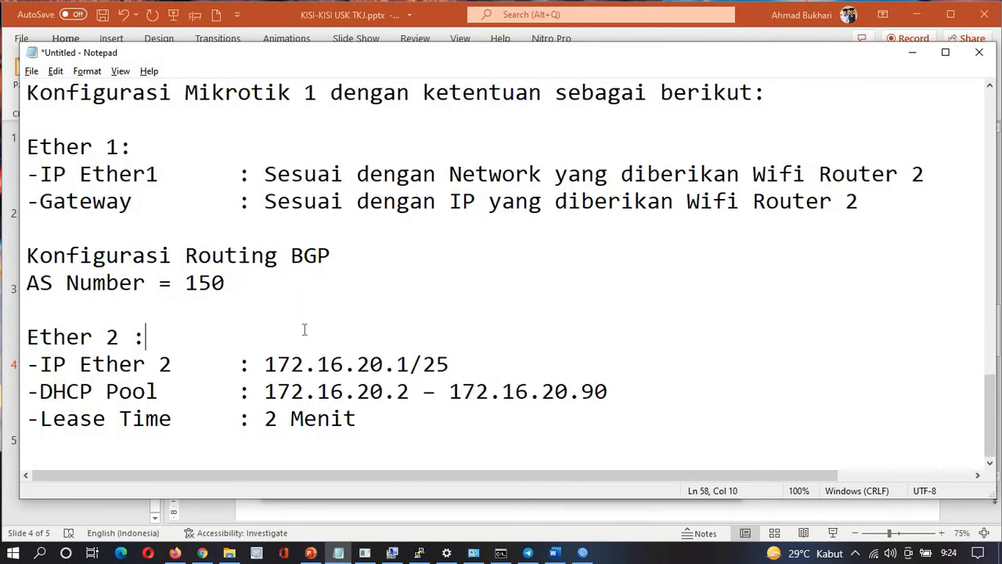
pyautogui.click(582, 553)
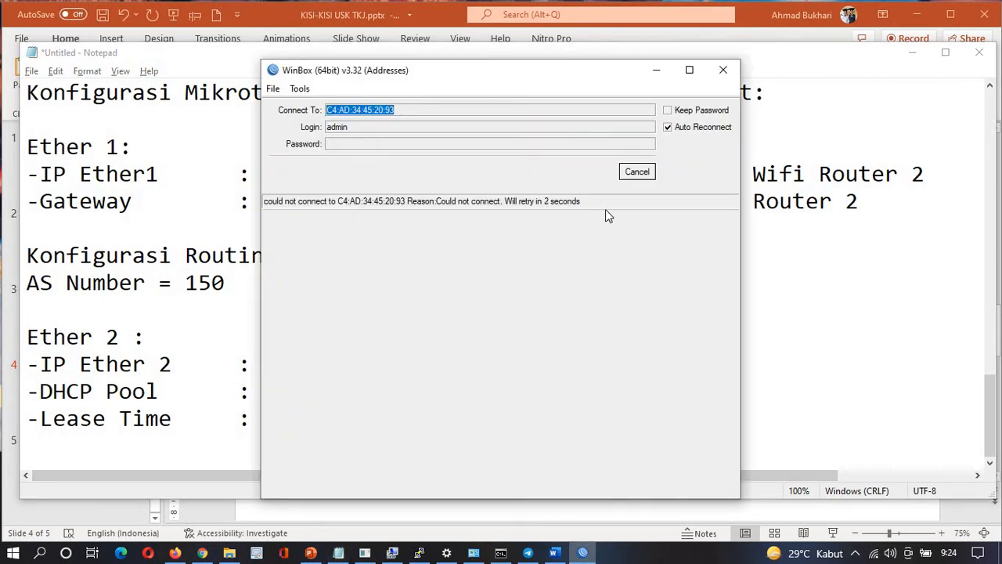
# Refresh the neighbours until the reset MikroTik router appears, connect, and maximise its session window
pyautogui.click(637, 172)
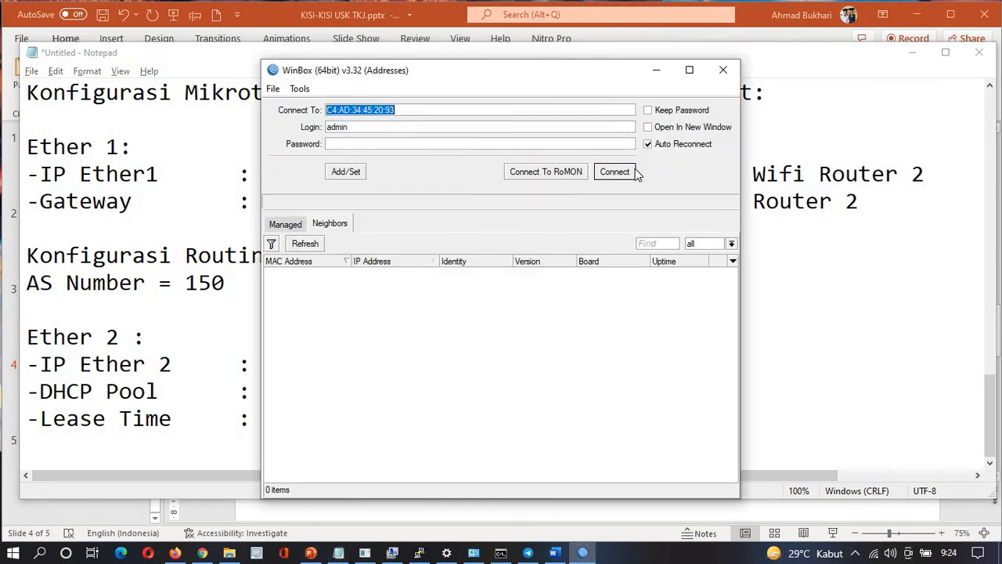
pyautogui.click(312, 244)
pyautogui.click(312, 245)
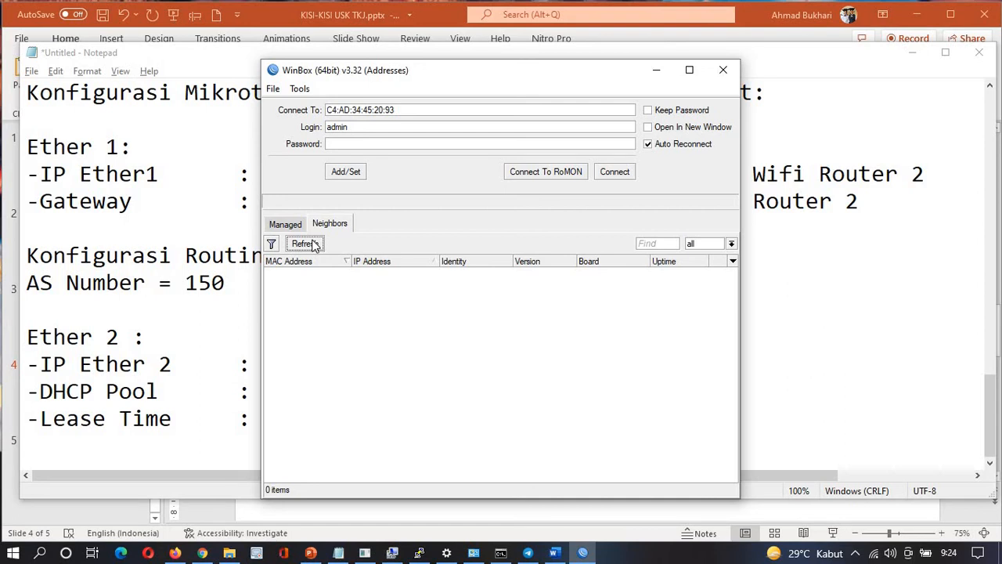
pyautogui.click(313, 244)
pyautogui.click(313, 246)
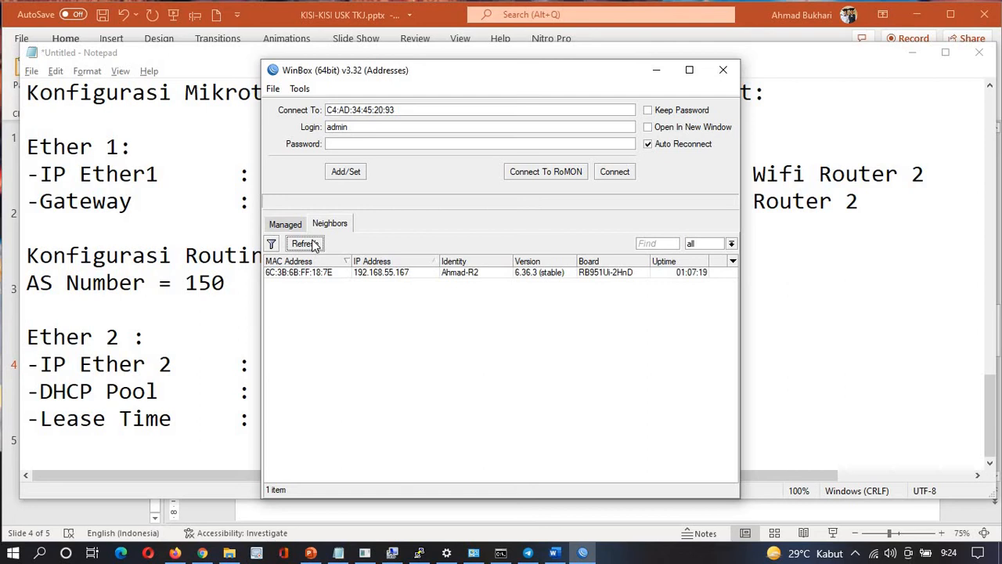
pyautogui.click(313, 246)
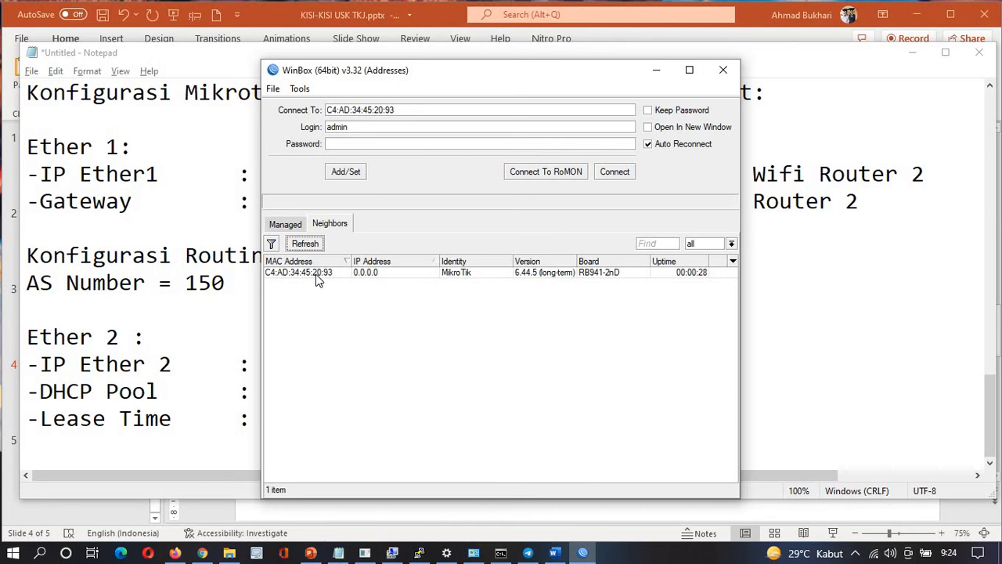
pyautogui.click(316, 274)
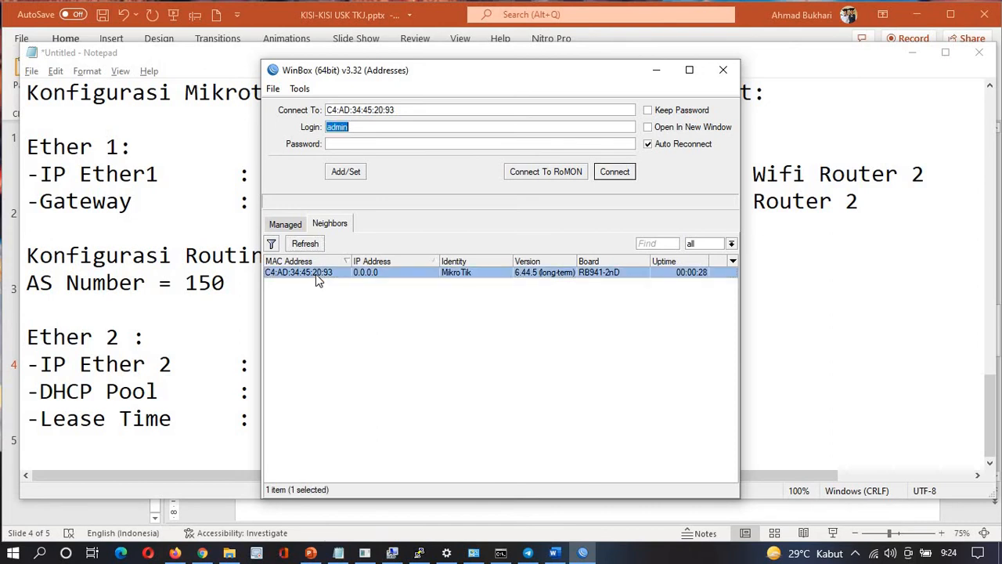
pyautogui.click(614, 172)
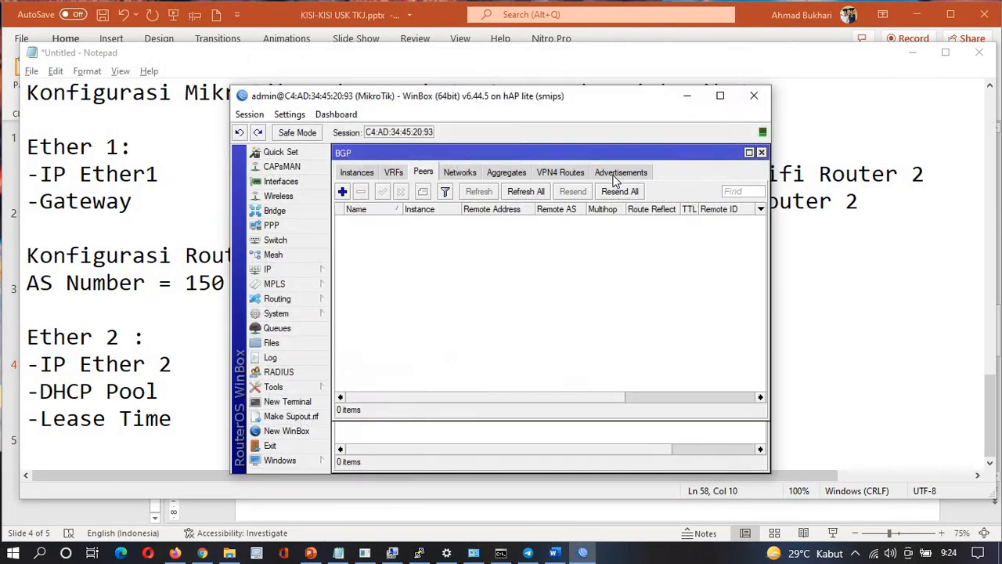
pyautogui.click(722, 97)
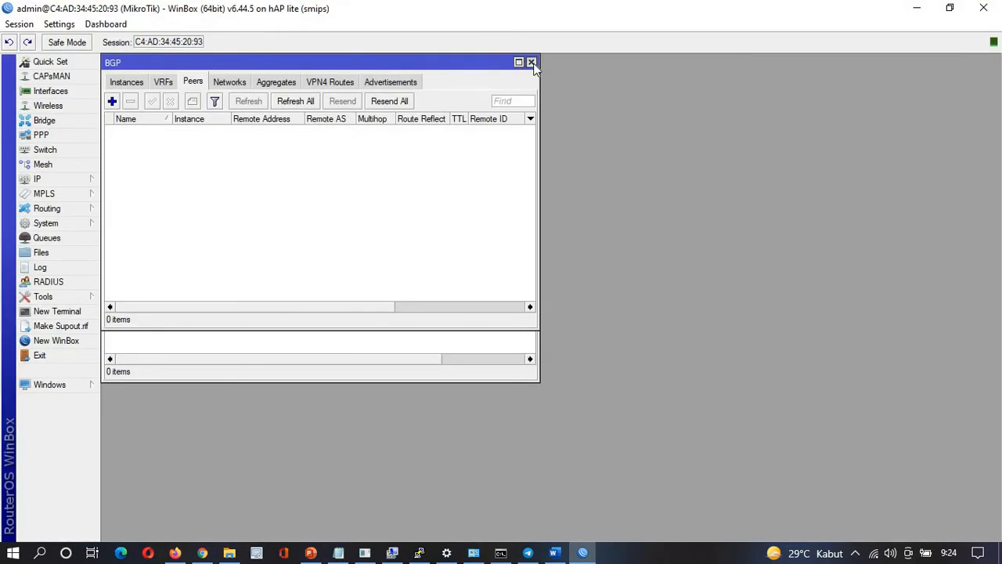
# Close the BGP, Route List and Address List windows and add Time and Date readouts to the dashboard
pyautogui.click(532, 63)
pyautogui.click(531, 114)
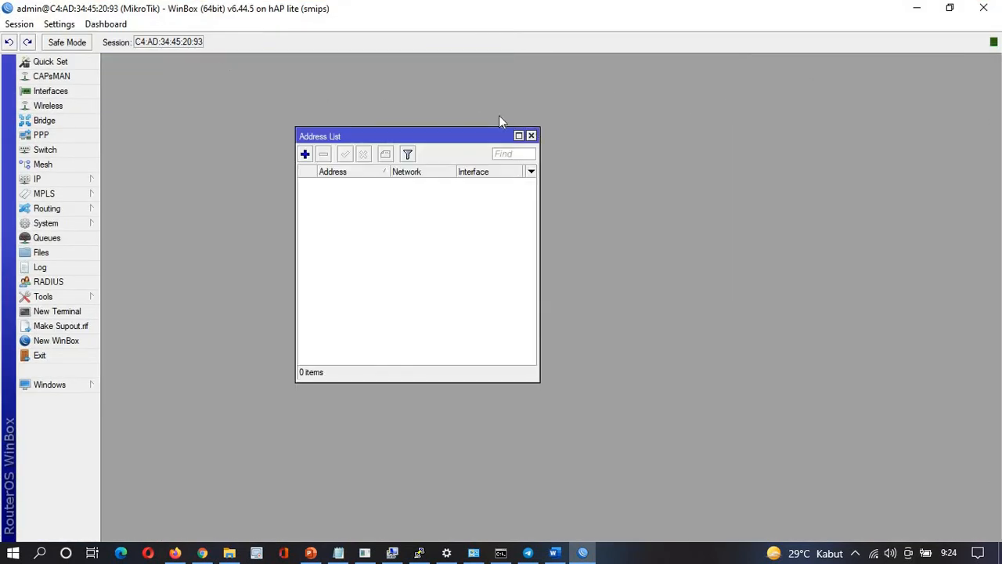
pyautogui.click(531, 135)
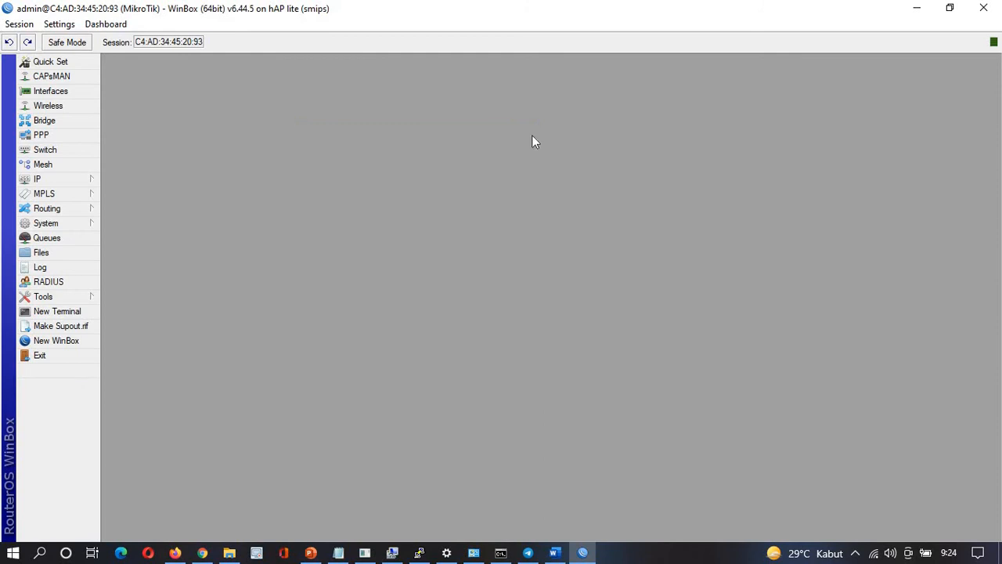
pyautogui.click(90, 25)
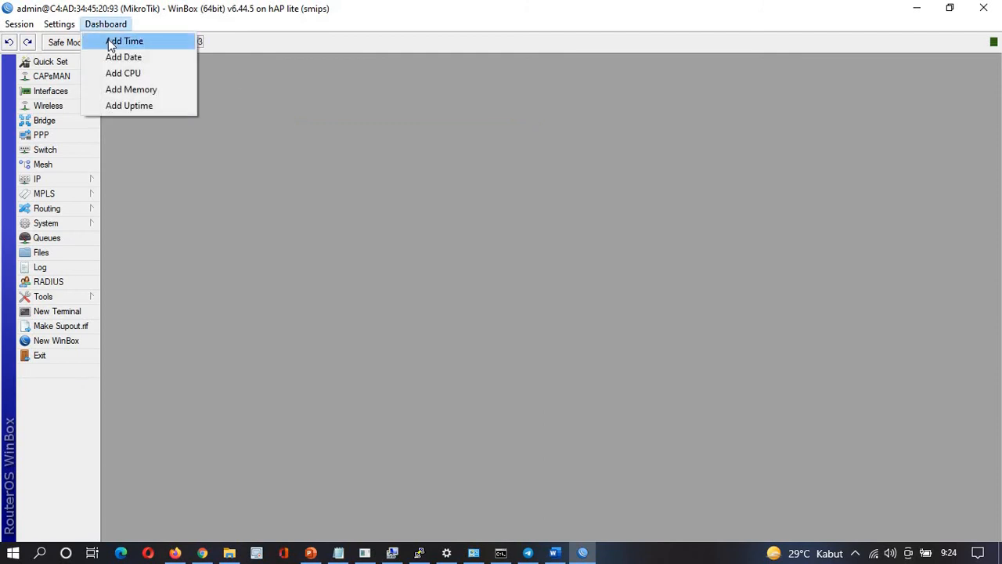
pyautogui.click(110, 44)
pyautogui.click(103, 26)
pyautogui.click(118, 58)
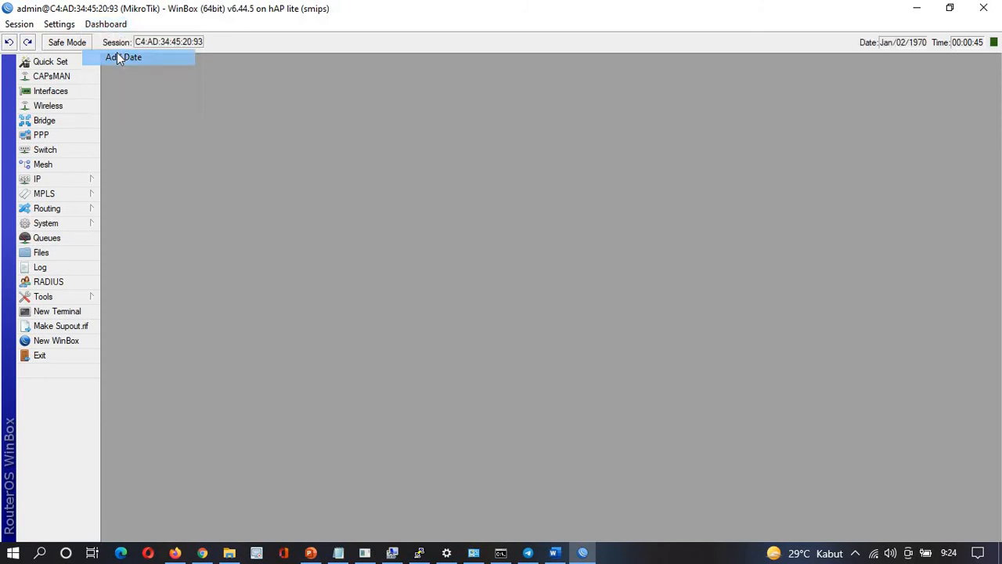
# Set the router identity to the owner's name with an -R1 suffix
pyautogui.click(81, 225)
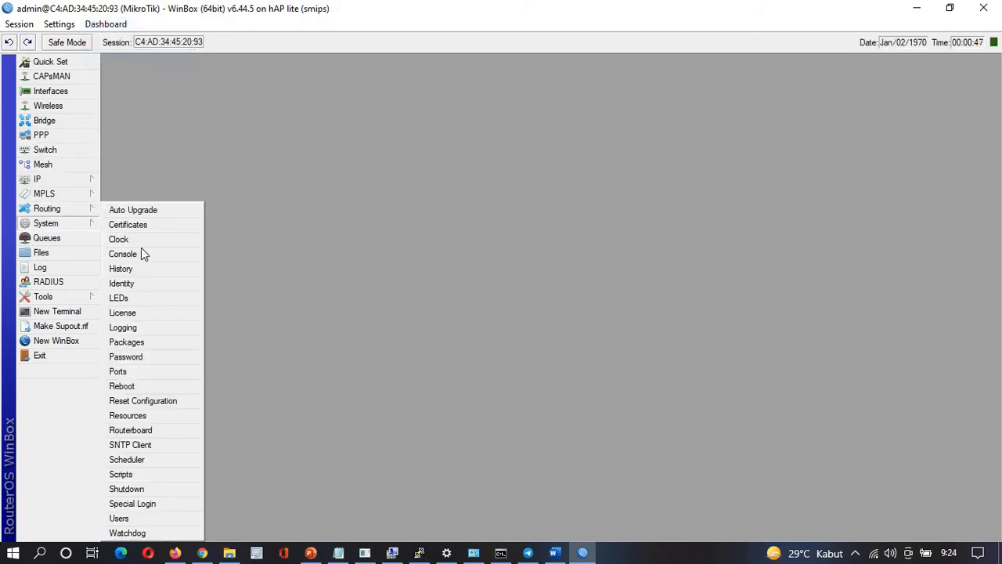
pyautogui.click(156, 284)
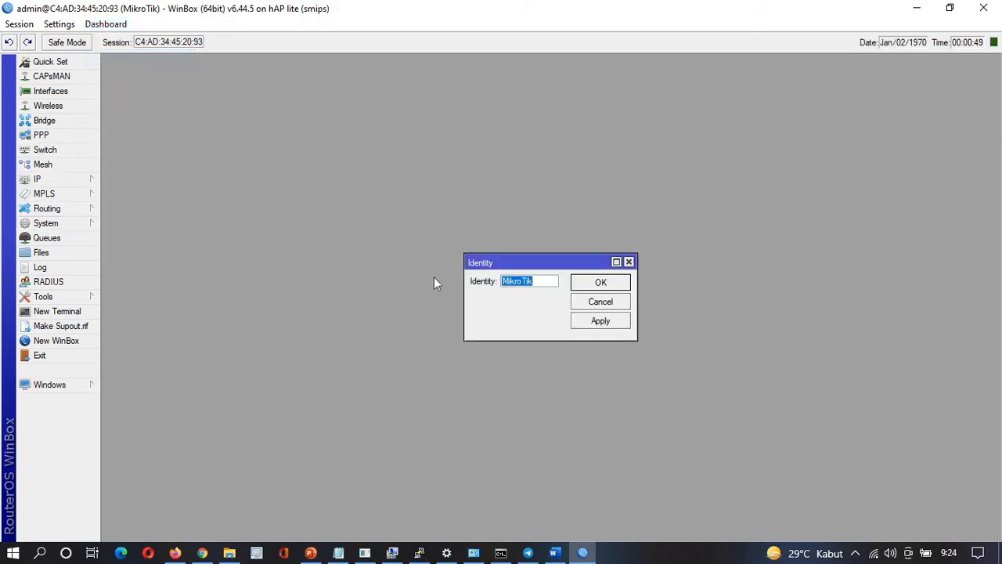
pyautogui.write('Ahmad-R1')
pyautogui.click(601, 283)
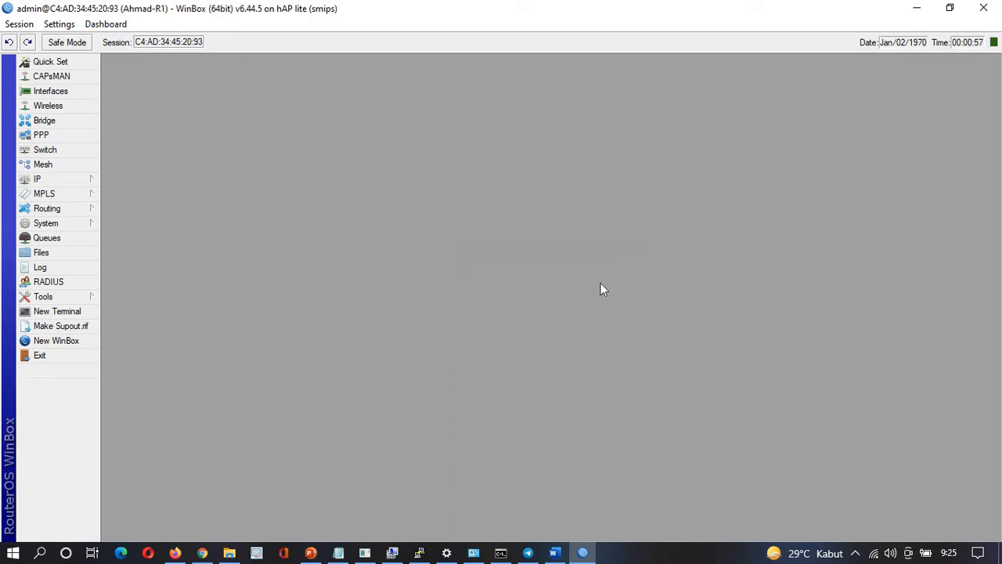
# Create a new DHCP client on interface ether1 and apply it
pyautogui.click(61, 181)
pyautogui.click(131, 238)
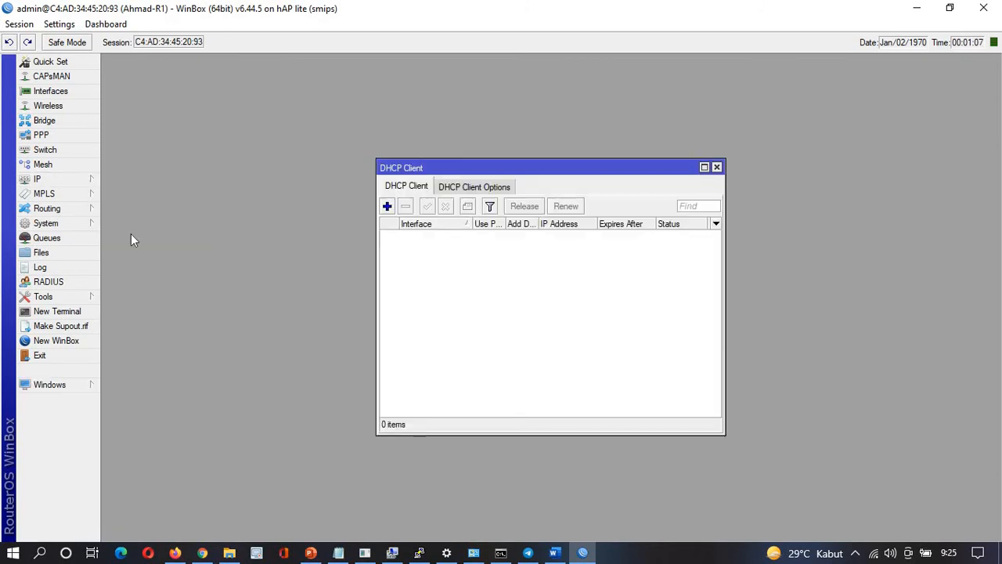
pyautogui.click(715, 167)
pyautogui.click(92, 181)
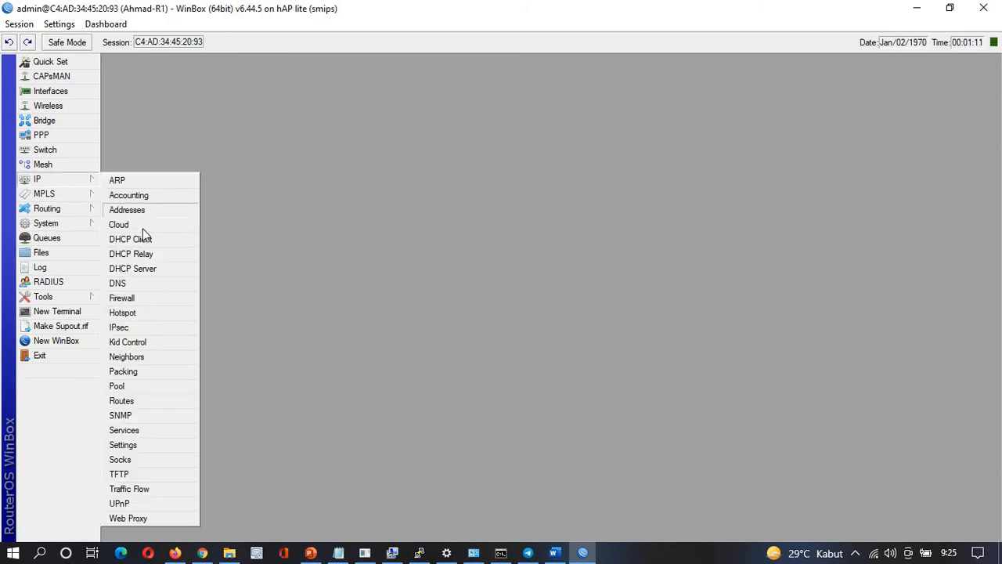
pyautogui.click(145, 239)
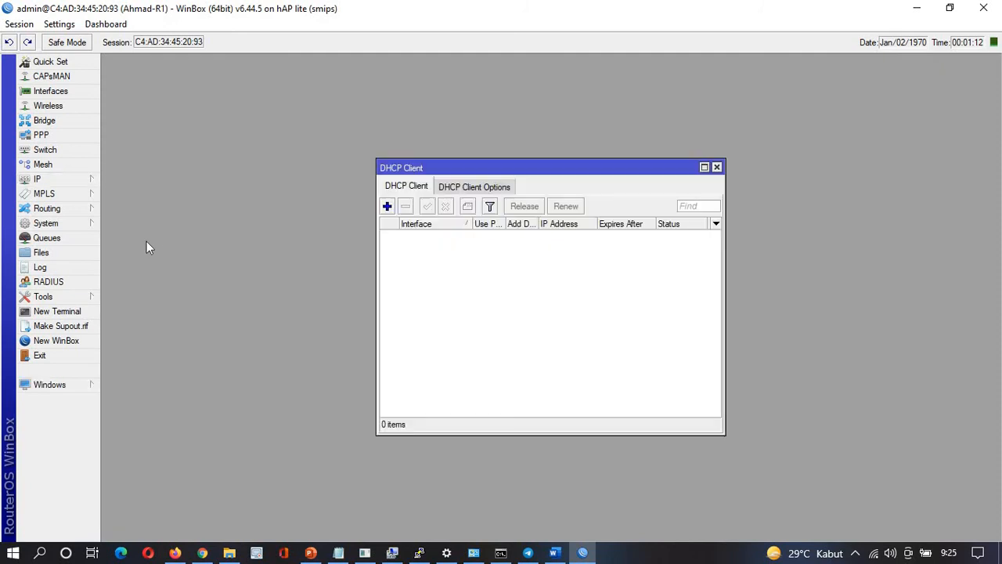
pyautogui.click(386, 206)
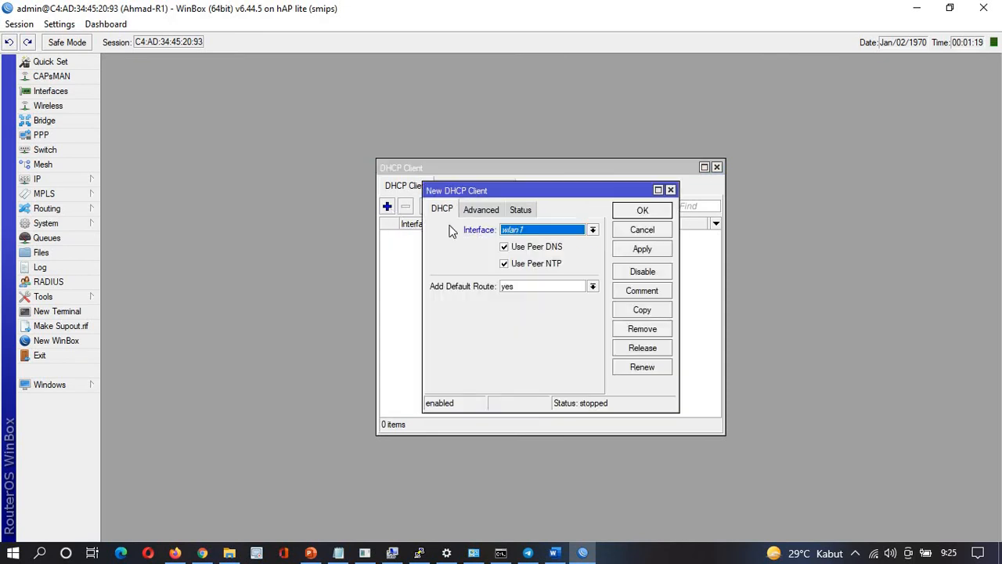
pyautogui.click(569, 231)
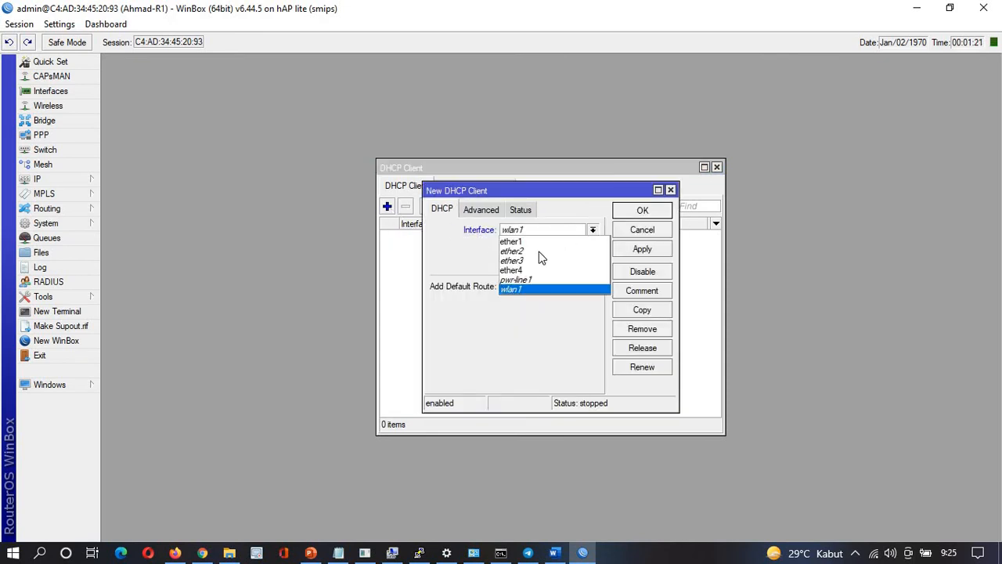
pyautogui.click(527, 242)
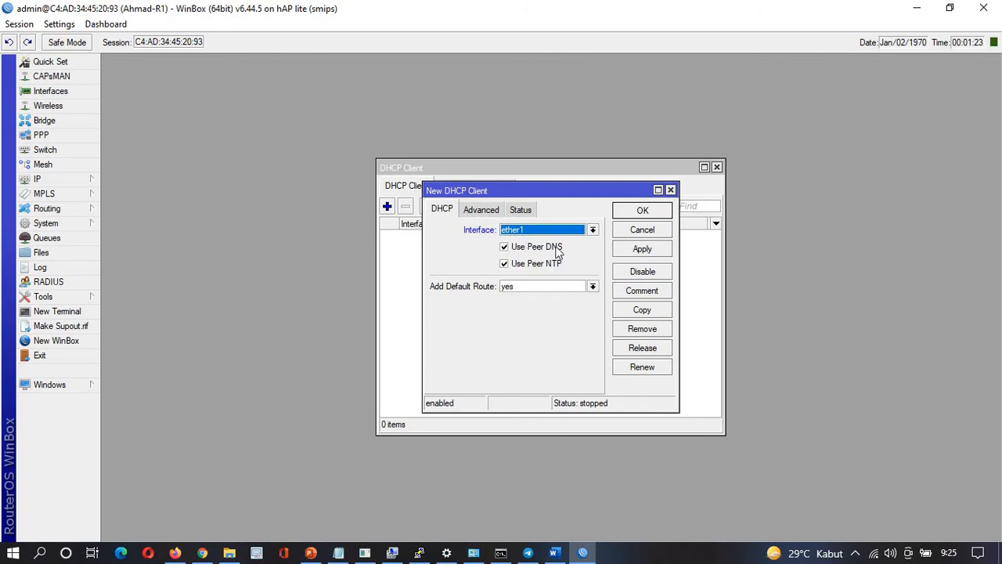
pyautogui.click(648, 249)
pyautogui.click(644, 210)
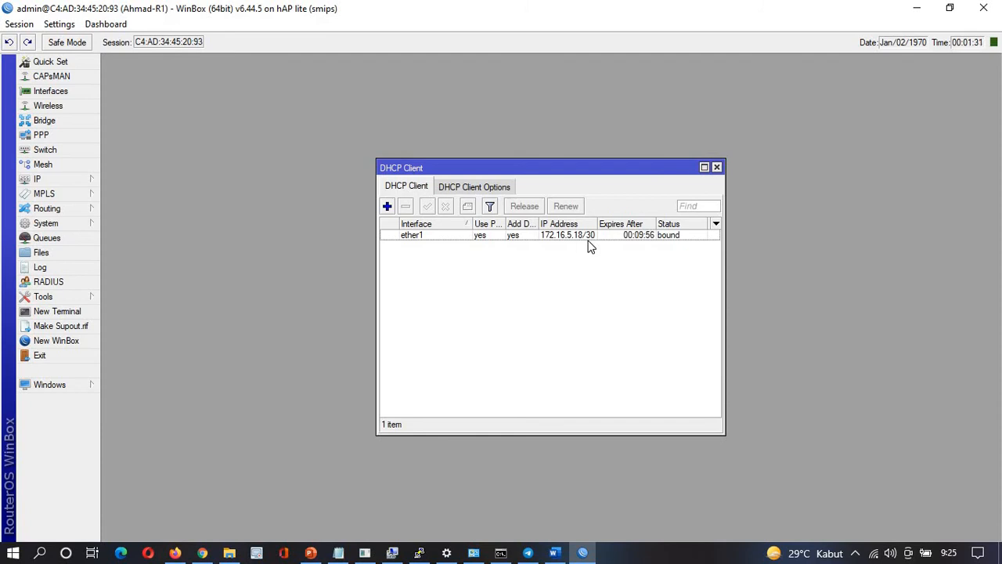
pyautogui.click(55, 311)
pyautogui.write('p')
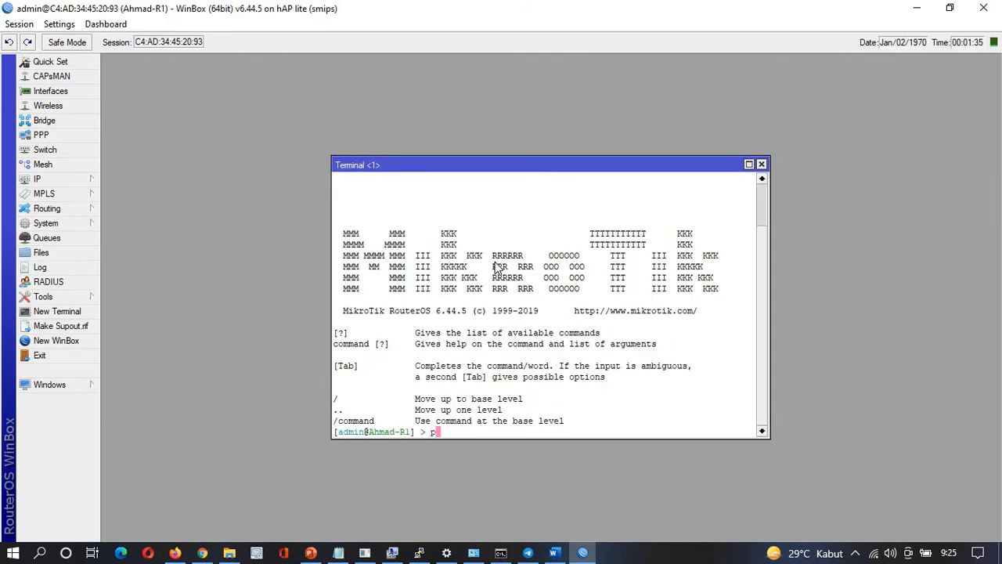
pyautogui.write('ing google.com')
pyautogui.press('Return')
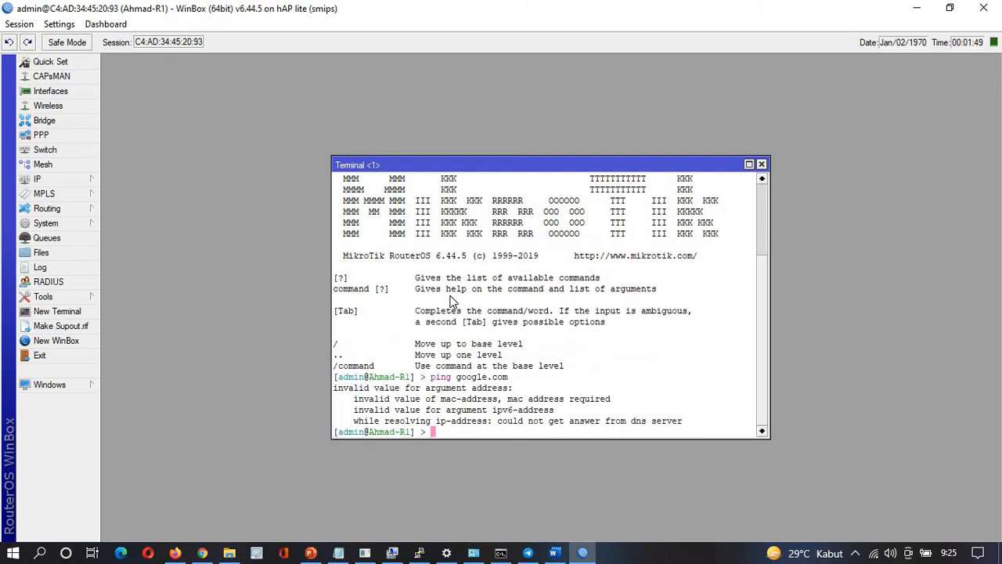
pyautogui.press('Up')
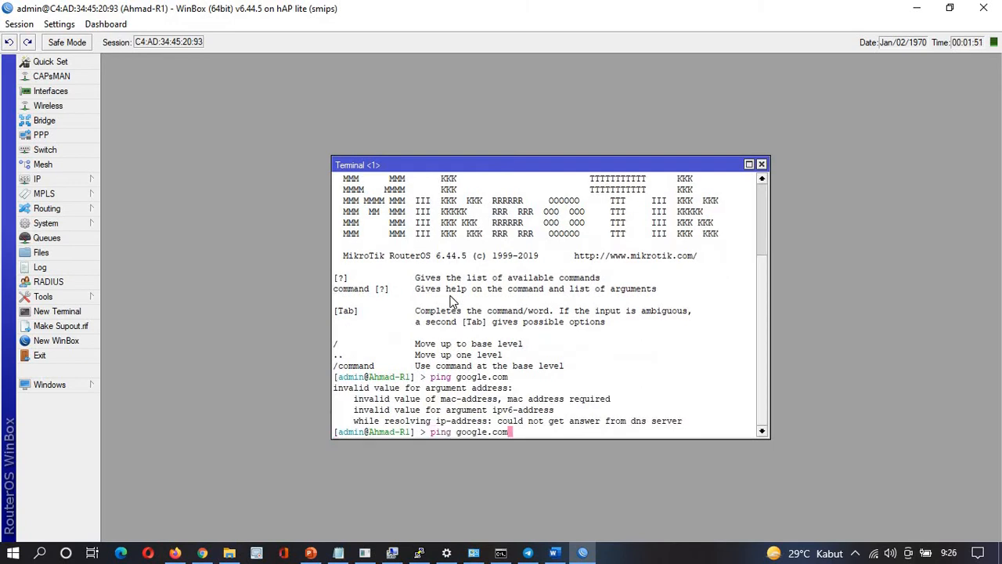
pyautogui.press('Return')
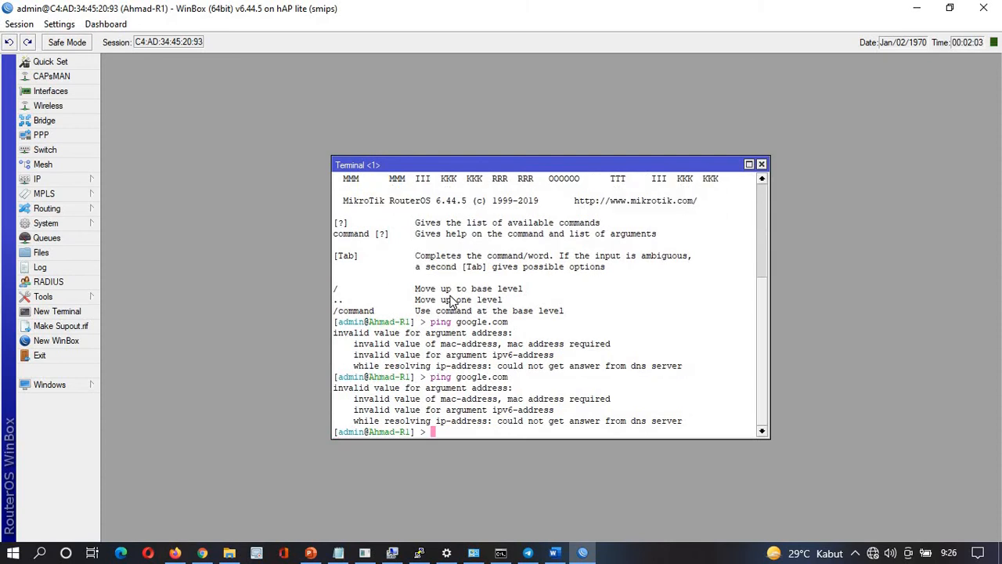
pyautogui.click(761, 164)
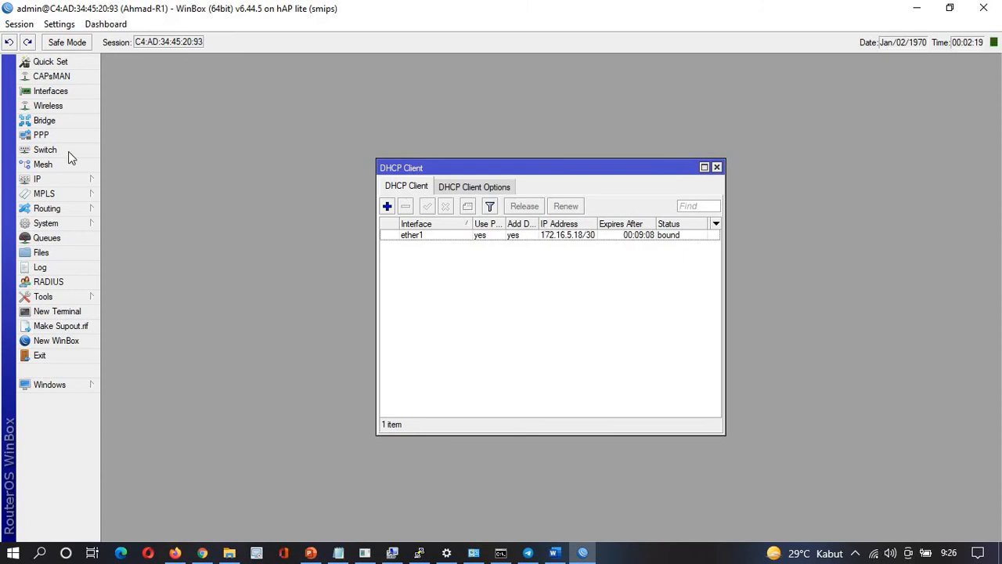
# Check the DNS settings, then open the IP Address List
pyautogui.click(64, 183)
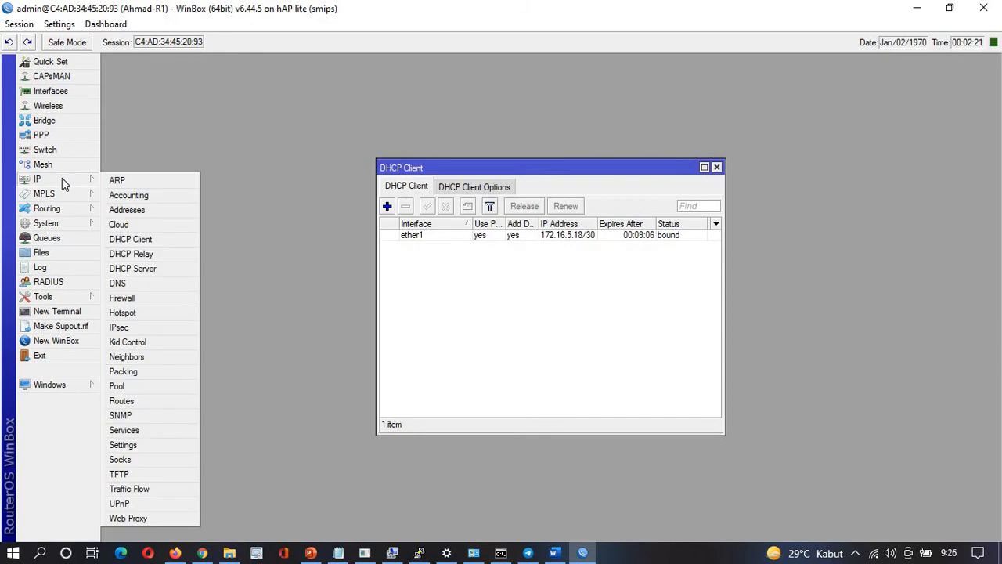
pyautogui.click(130, 285)
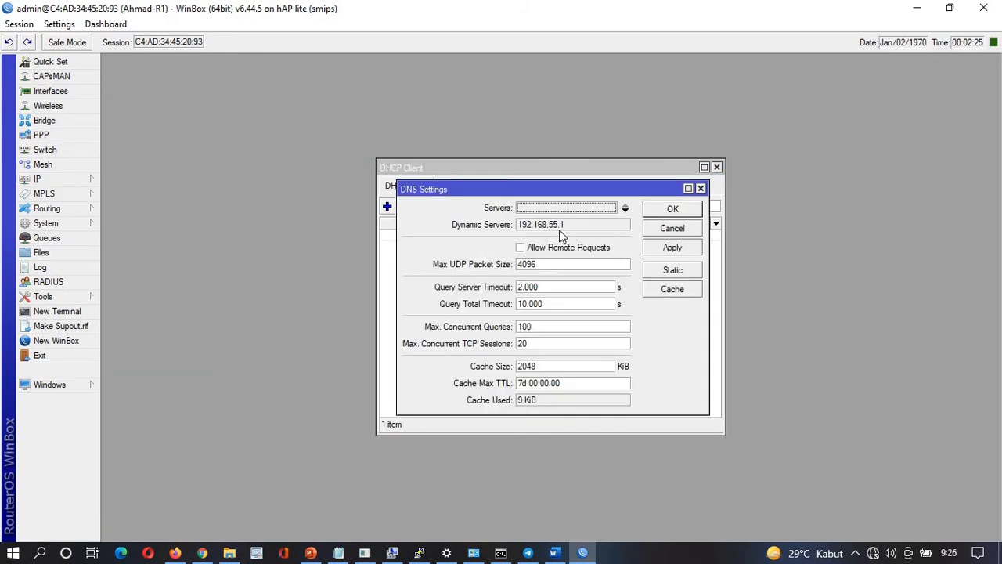
pyautogui.click(701, 190)
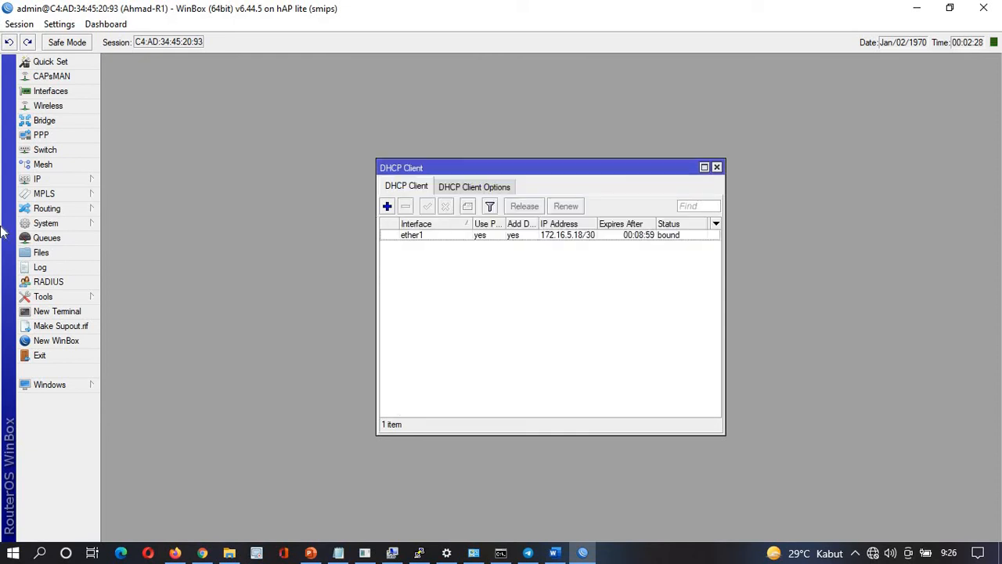
pyautogui.click(39, 179)
pyautogui.click(164, 212)
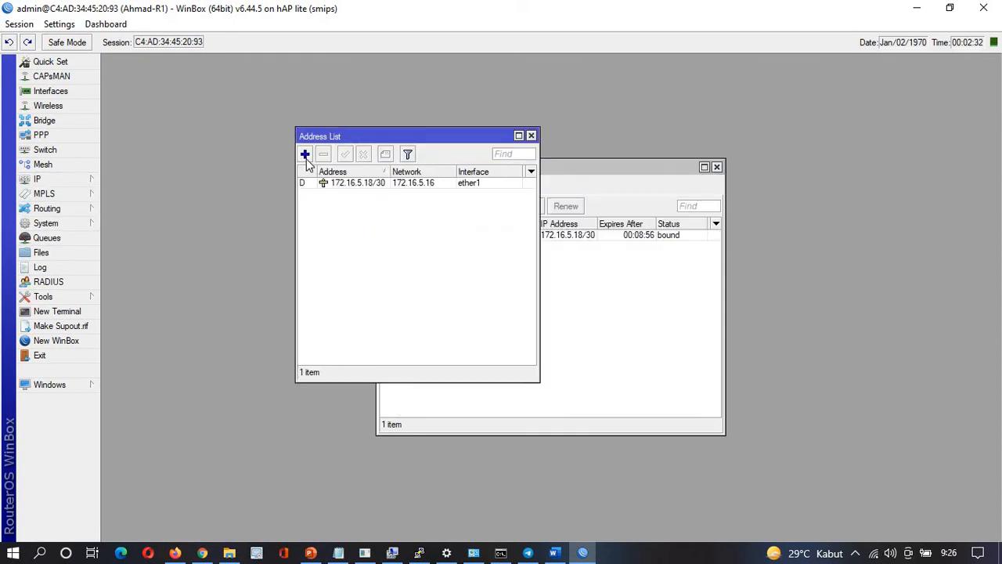
# Add address 172.16.20.1/25 on ether2, pasting the value copied from the configuration notes
pyautogui.click(306, 159)
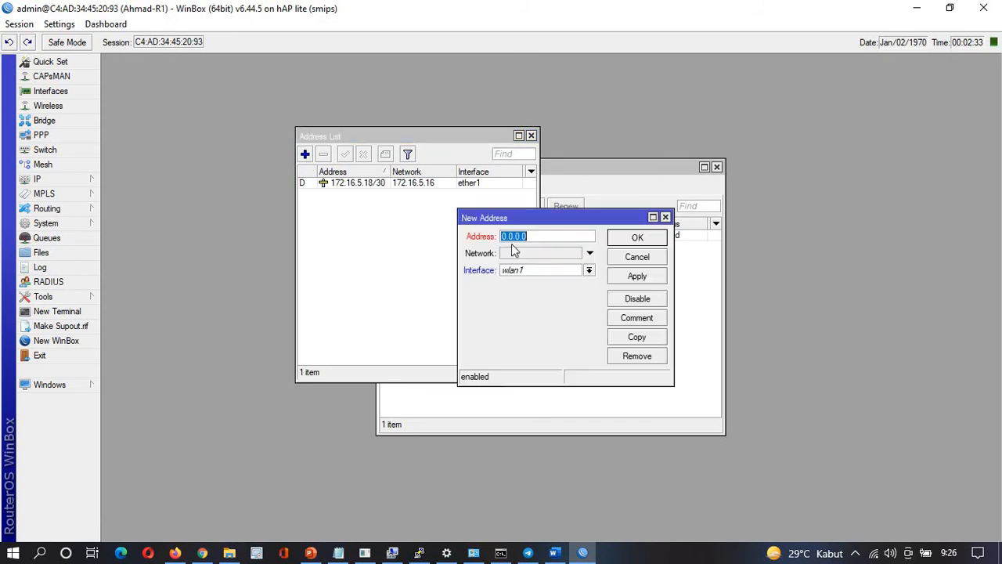
pyautogui.click(588, 270)
pyautogui.click(546, 288)
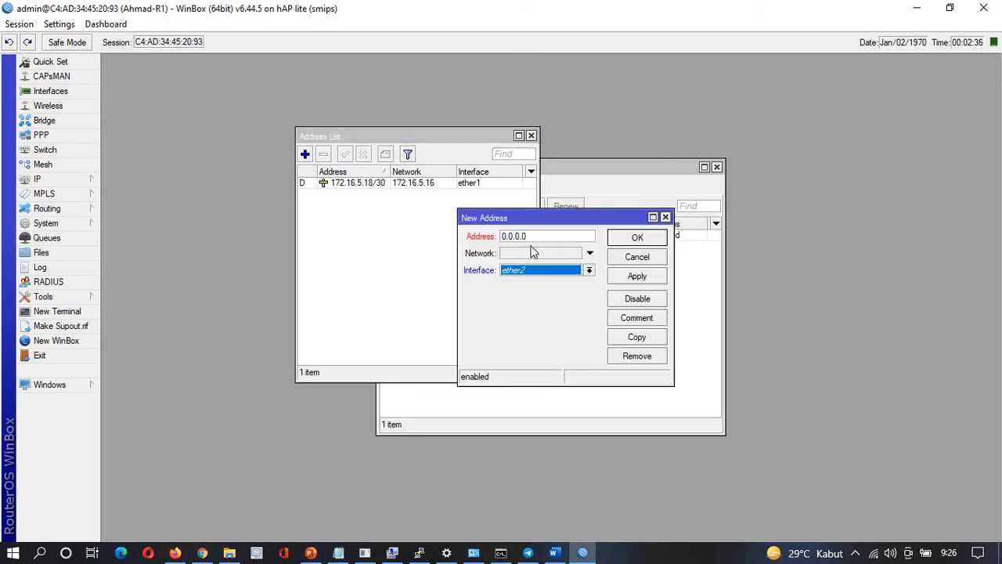
pyautogui.hotkey('alt', 'Tab')
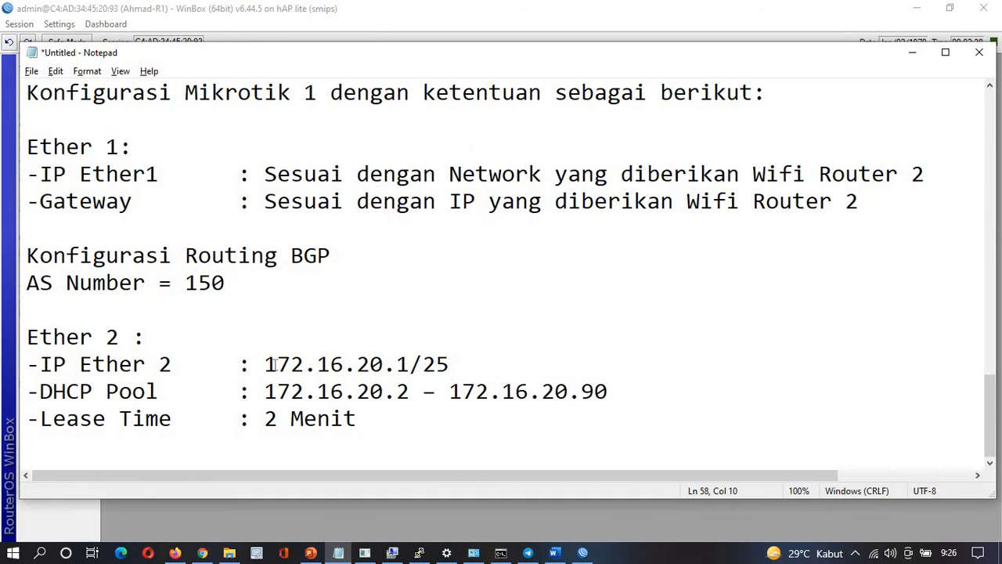
pyautogui.moveTo(266, 364); pyautogui.dragTo(456, 359)
pyautogui.hotkey('ctrl', 'c')
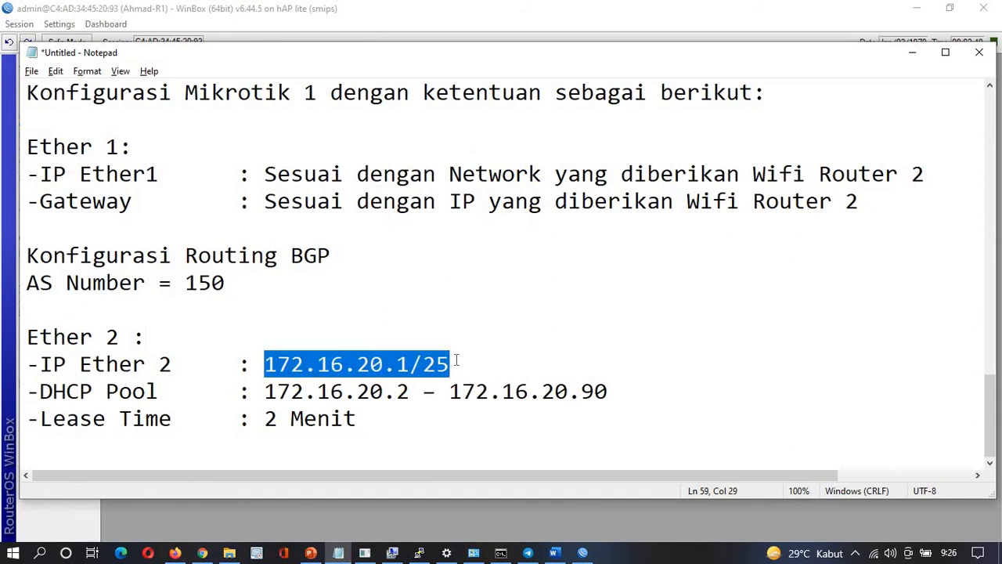
pyautogui.hotkey('alt', 'Tab')
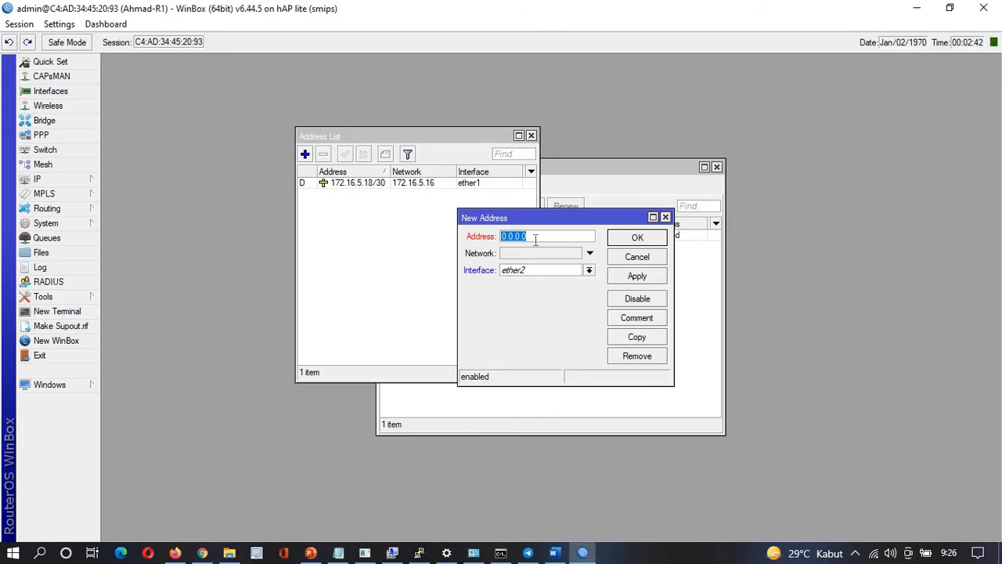
pyautogui.hotkey('ctrl', 'v')
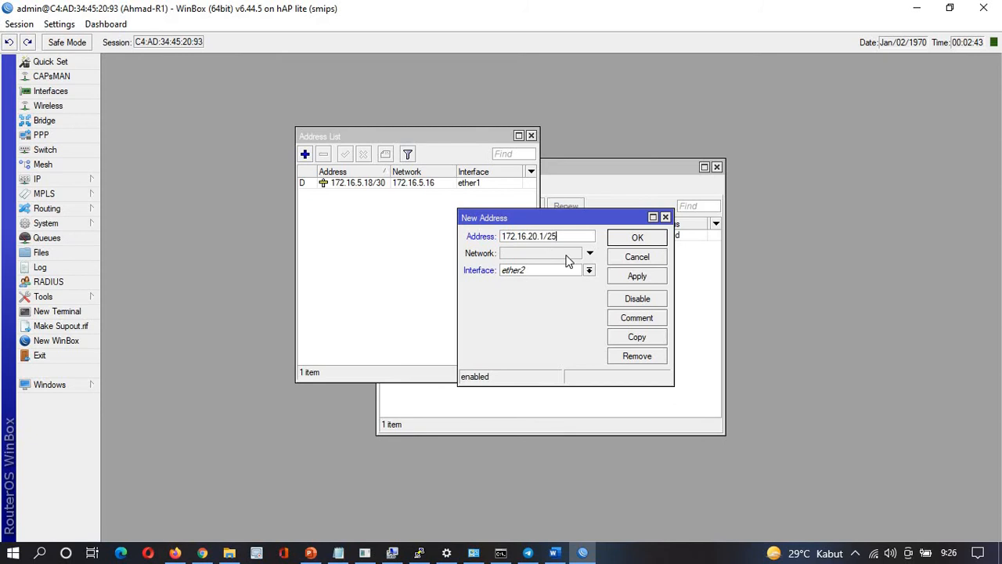
pyautogui.click(650, 280)
pyautogui.click(636, 238)
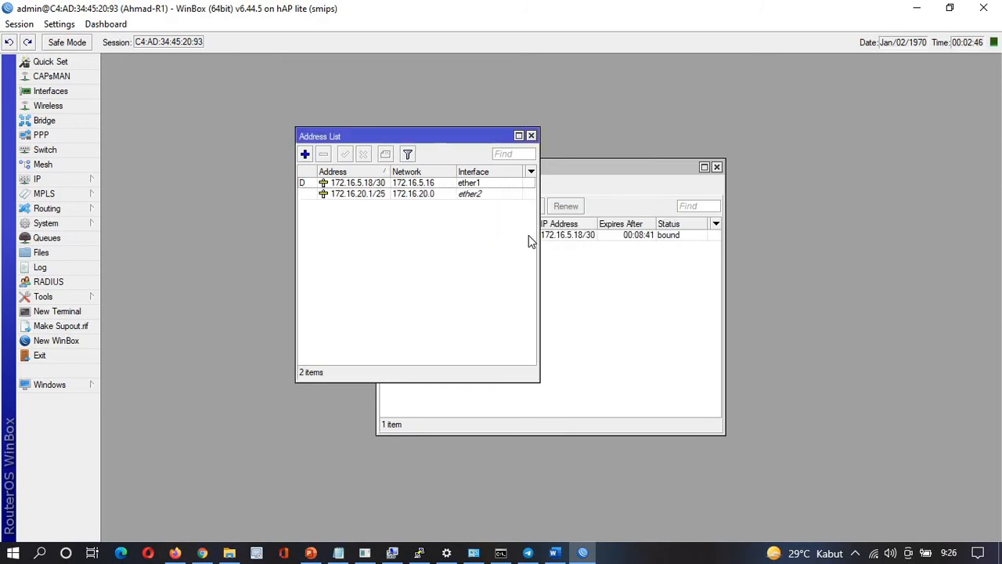
pyautogui.click(66, 183)
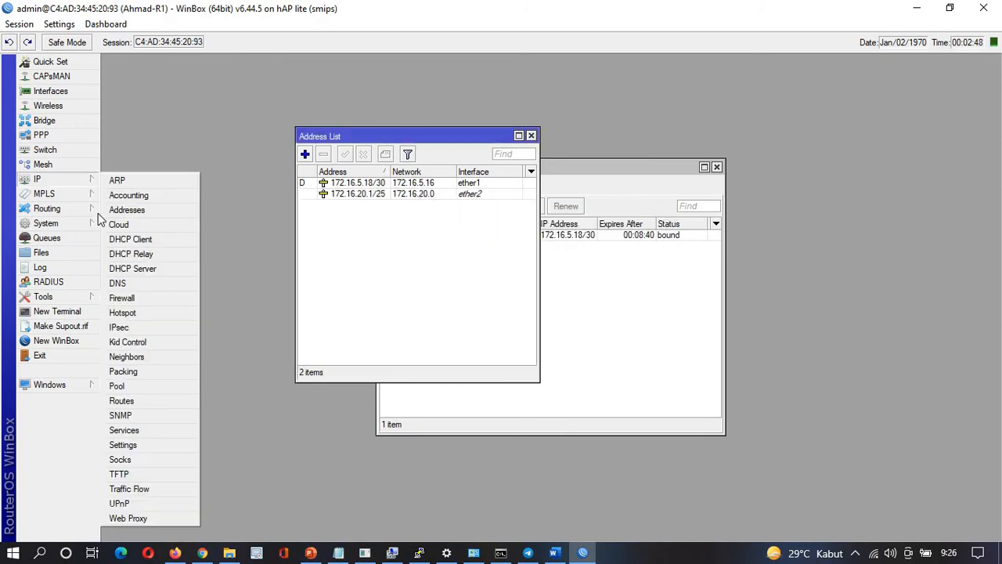
# Add a srcnat NAT rule with out-interface ether1 and action masquerade
pyautogui.click(139, 301)
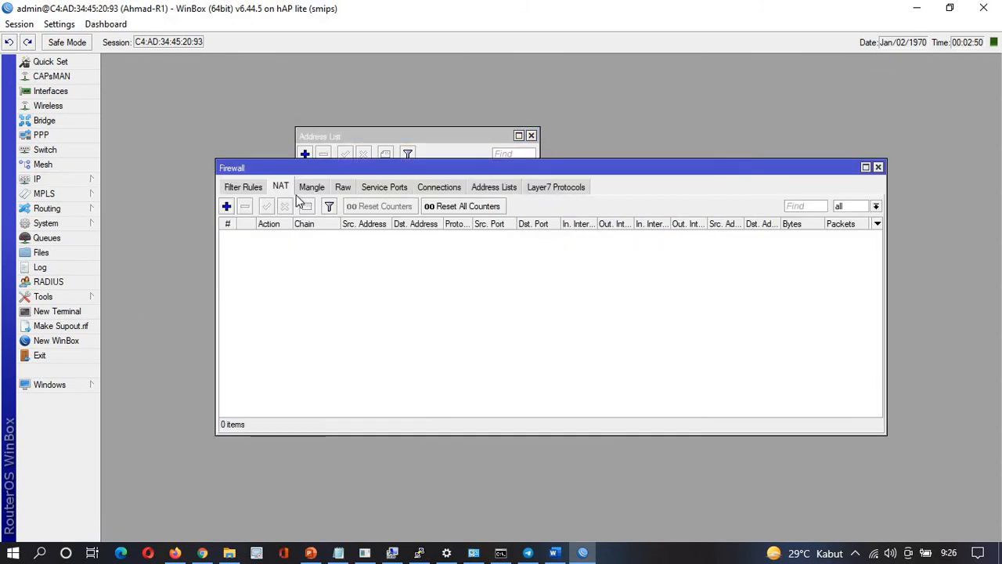
pyautogui.click(227, 206)
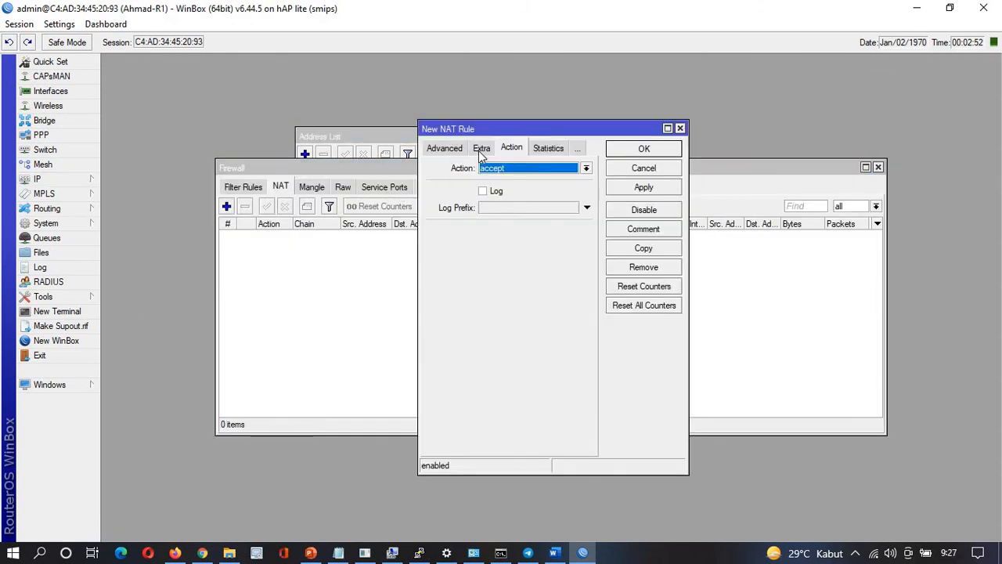
pyautogui.click(443, 149)
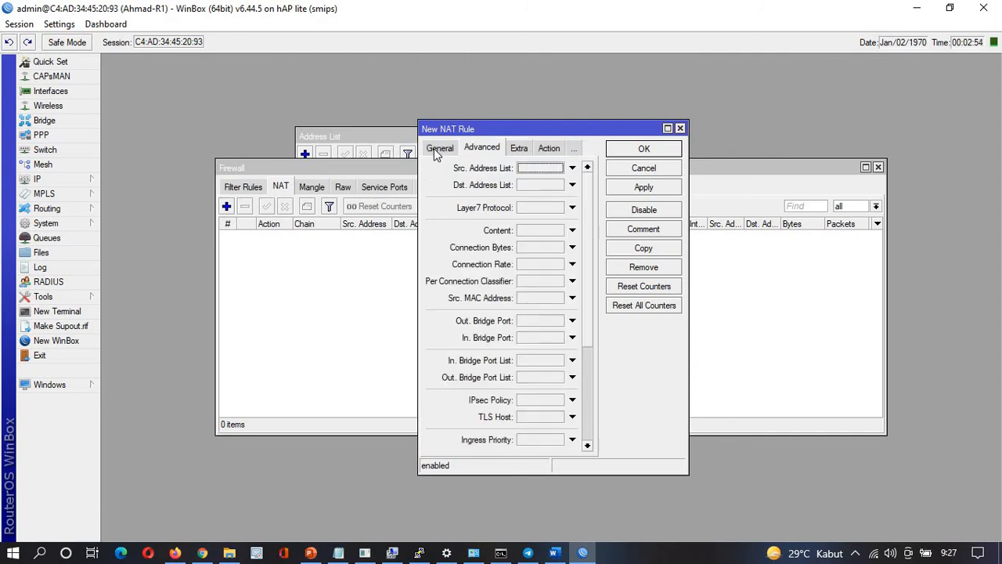
pyautogui.click(437, 149)
pyautogui.click(523, 310)
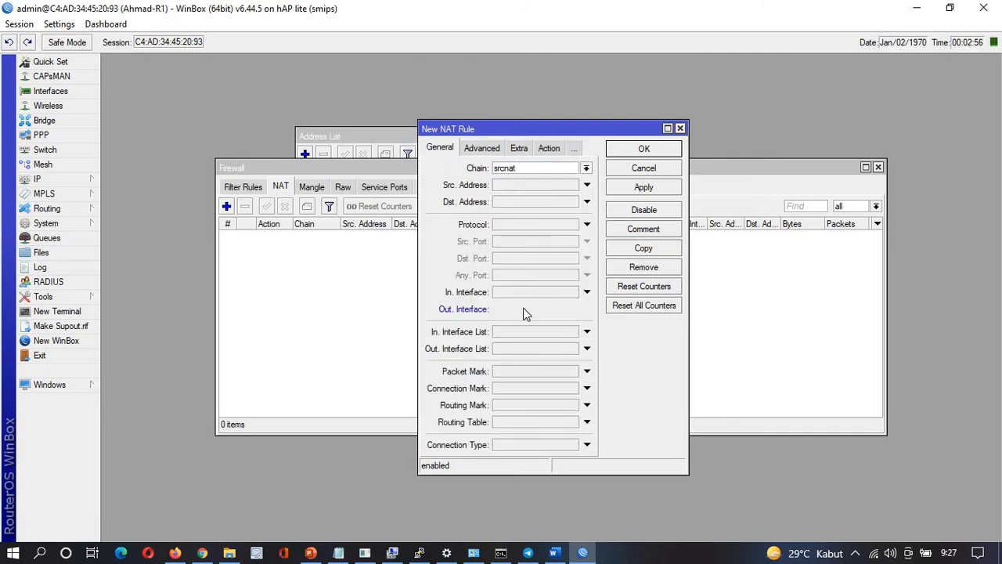
pyautogui.click(525, 310)
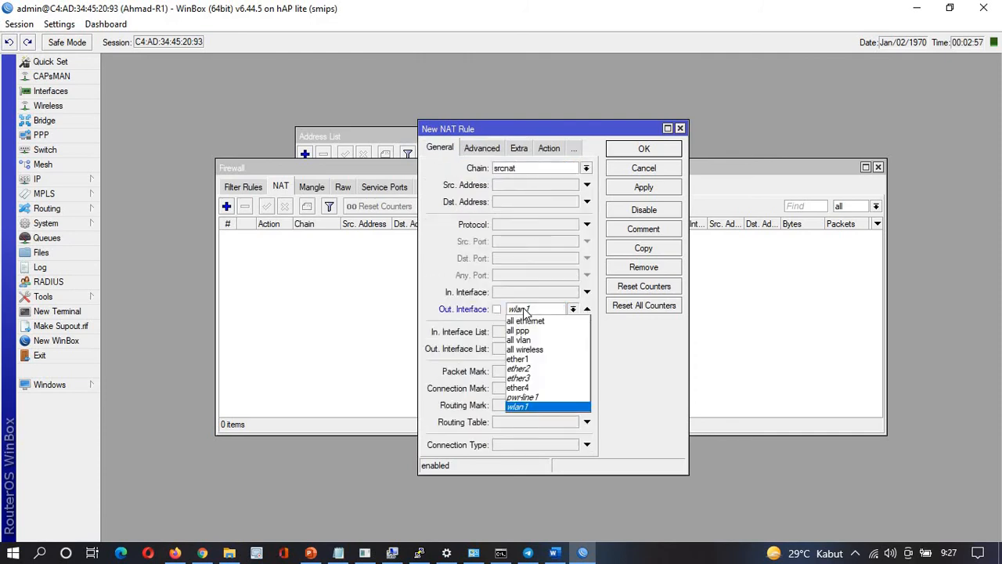
pyautogui.click(520, 360)
pyautogui.click(549, 153)
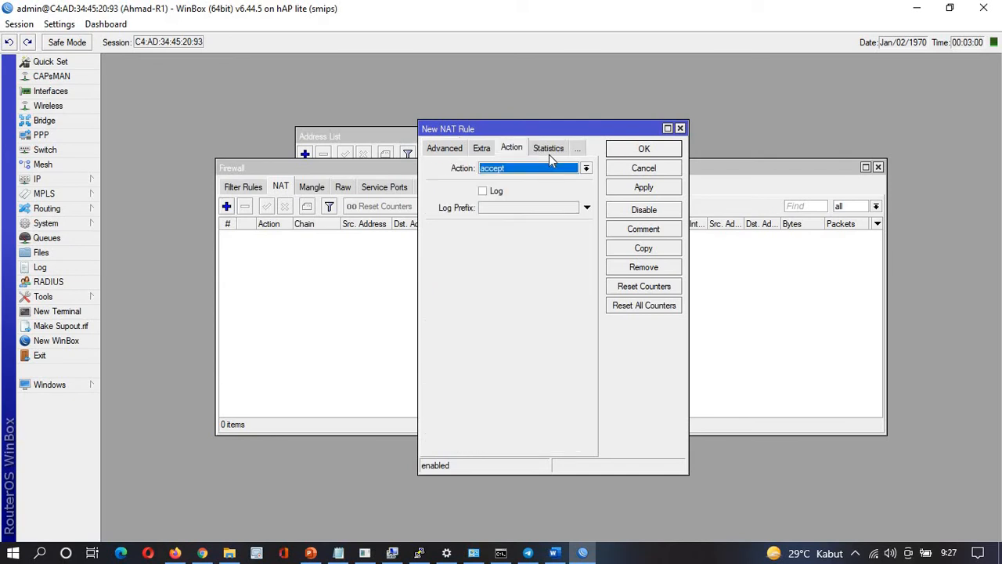
pyautogui.click(523, 169)
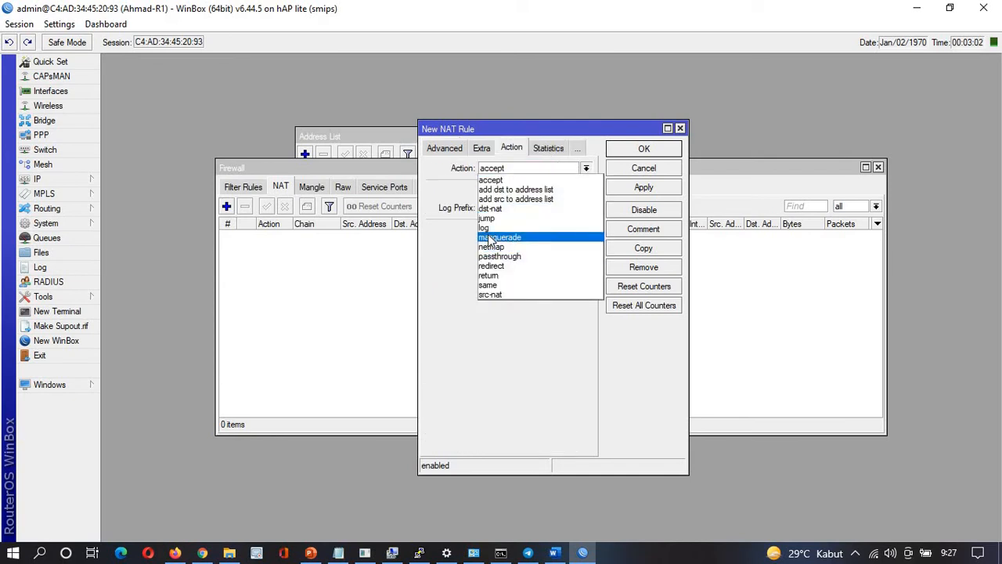
pyautogui.click(488, 238)
pyautogui.click(645, 189)
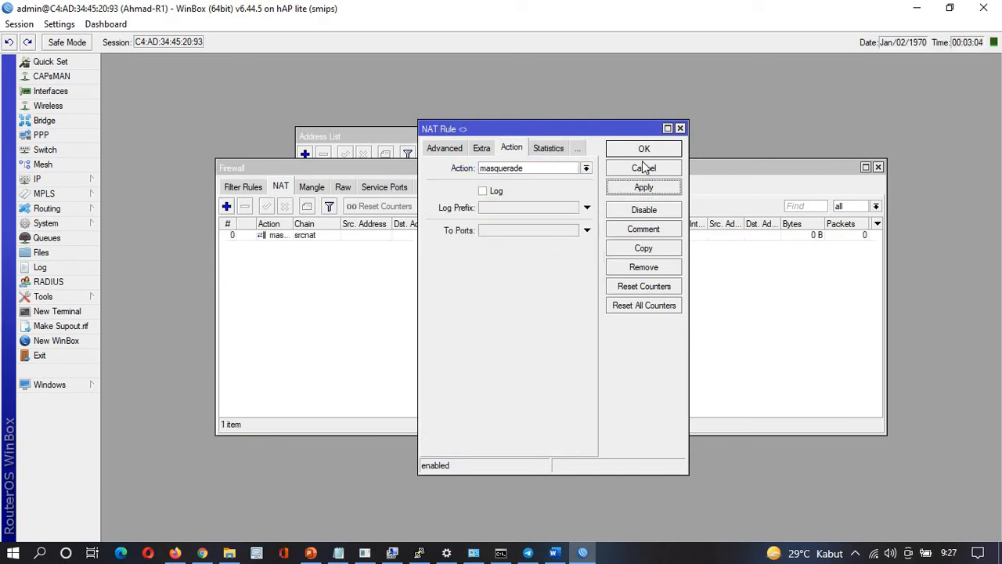
pyautogui.click(643, 150)
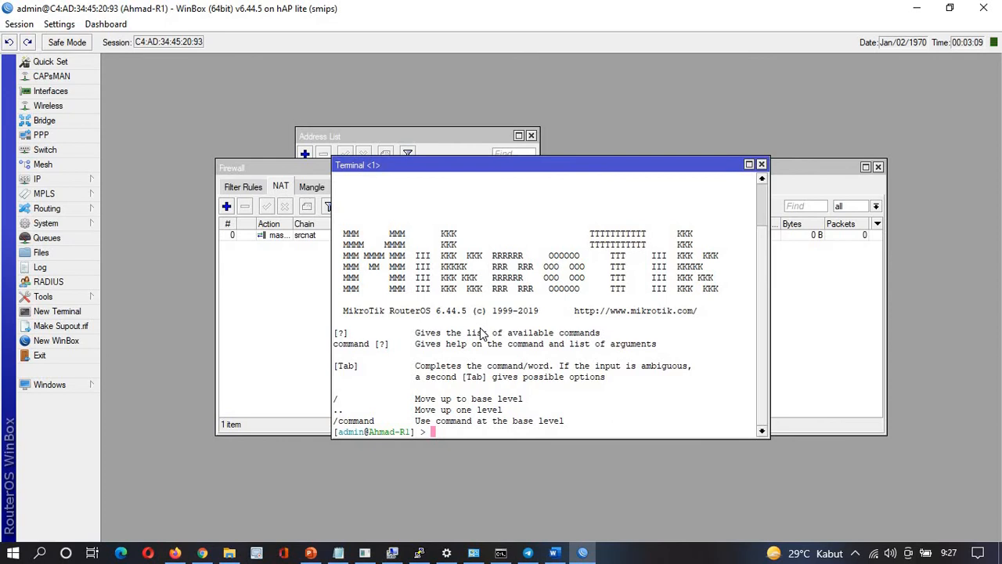
# Ping google.com from the terminal to confirm the router has internet access
pyautogui.write('ping google.com')
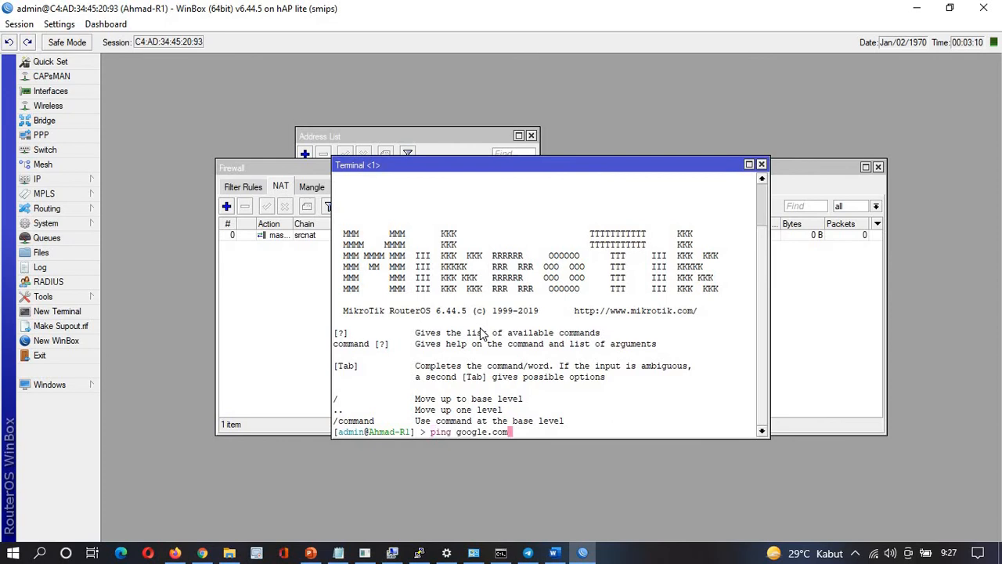
pyautogui.press('Return')
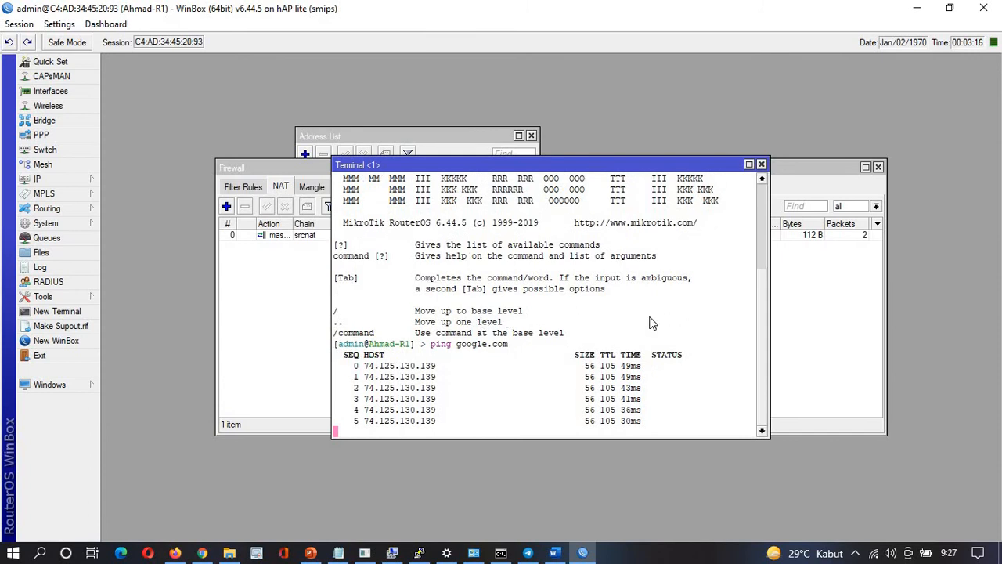
pyautogui.hotkey('ctrl', 'c')
pyautogui.click(826, 321)
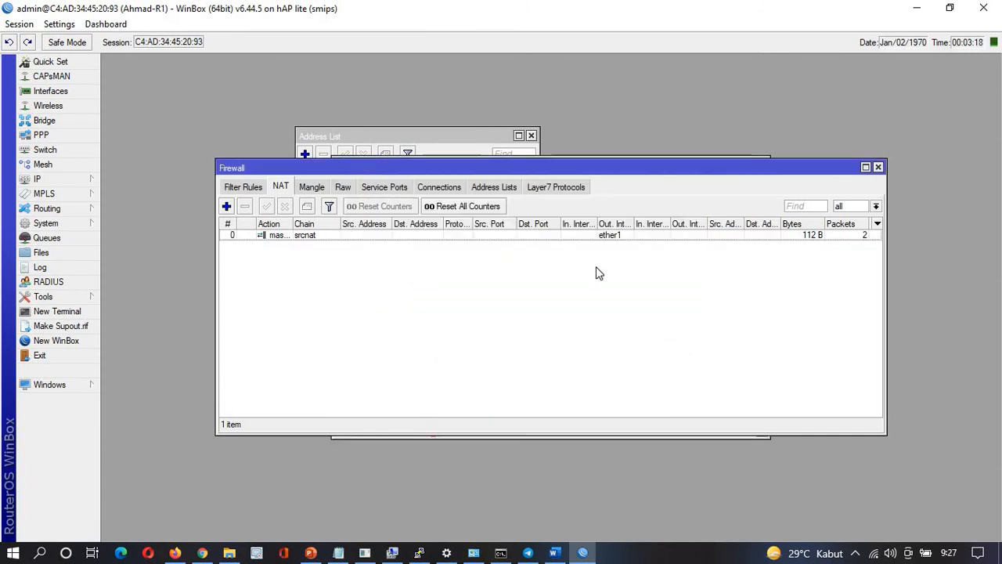
pyautogui.click(395, 136)
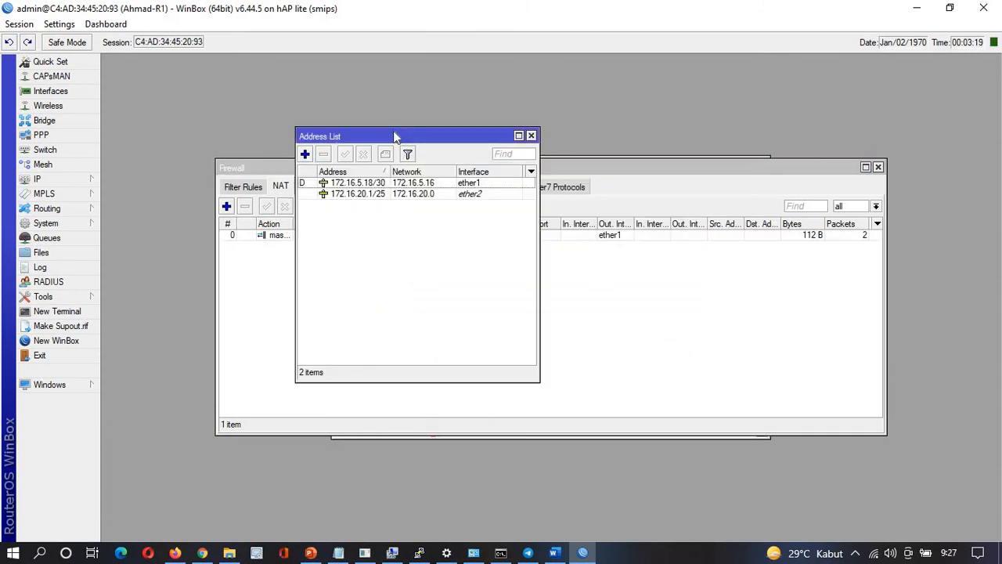
pyautogui.click(659, 156)
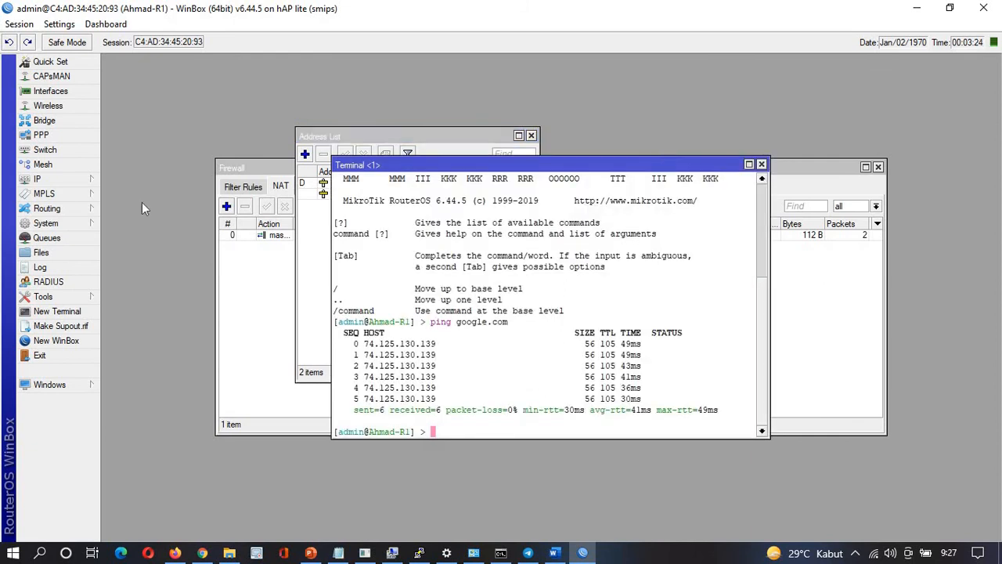
# Run DHCP Setup on ether2 with gateway 172.16.20.1 and adjust the address pool's end address
pyautogui.click(70, 185)
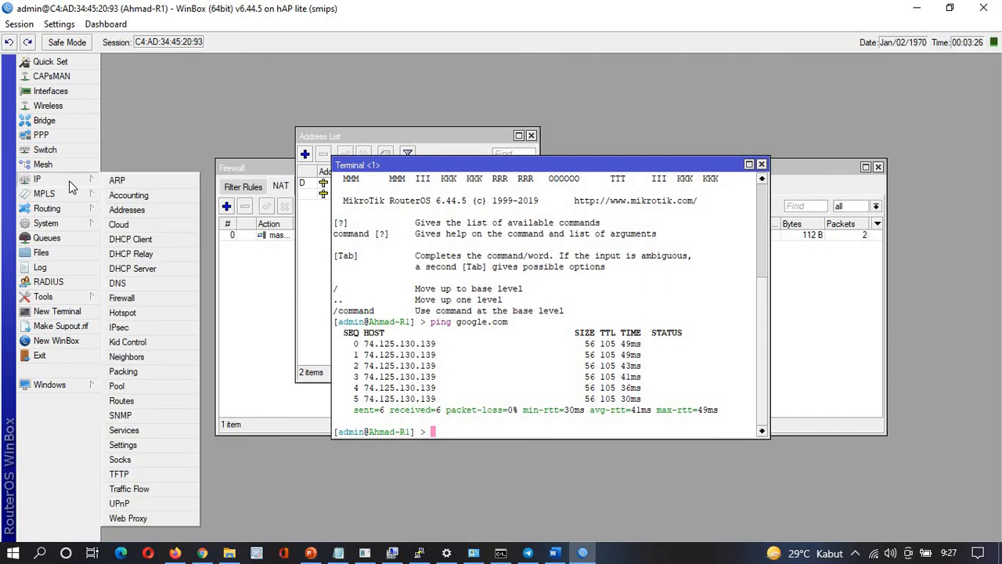
pyautogui.click(140, 268)
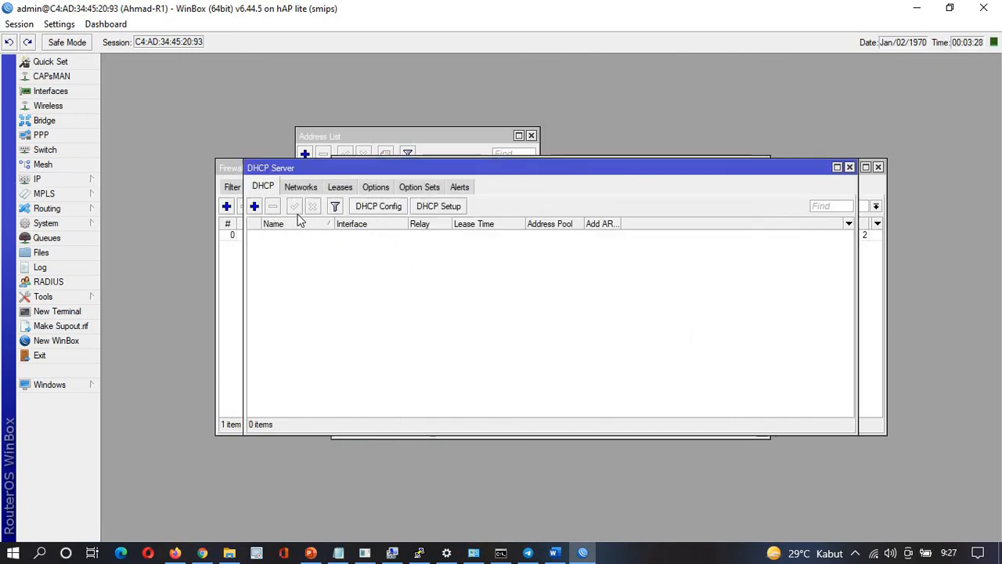
pyautogui.click(439, 206)
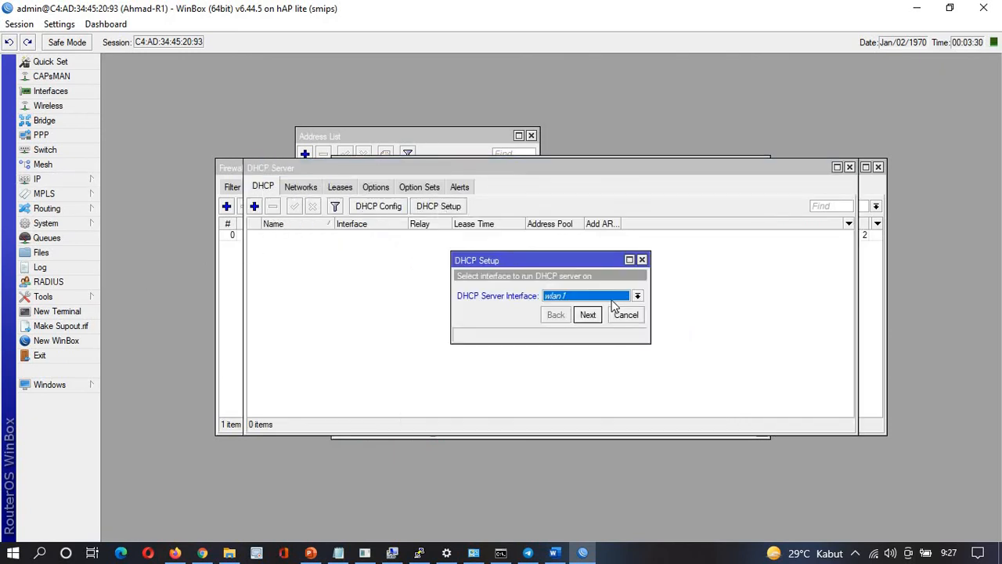
pyautogui.click(614, 299)
pyautogui.click(552, 316)
pyautogui.click(587, 314)
pyautogui.click(587, 314)
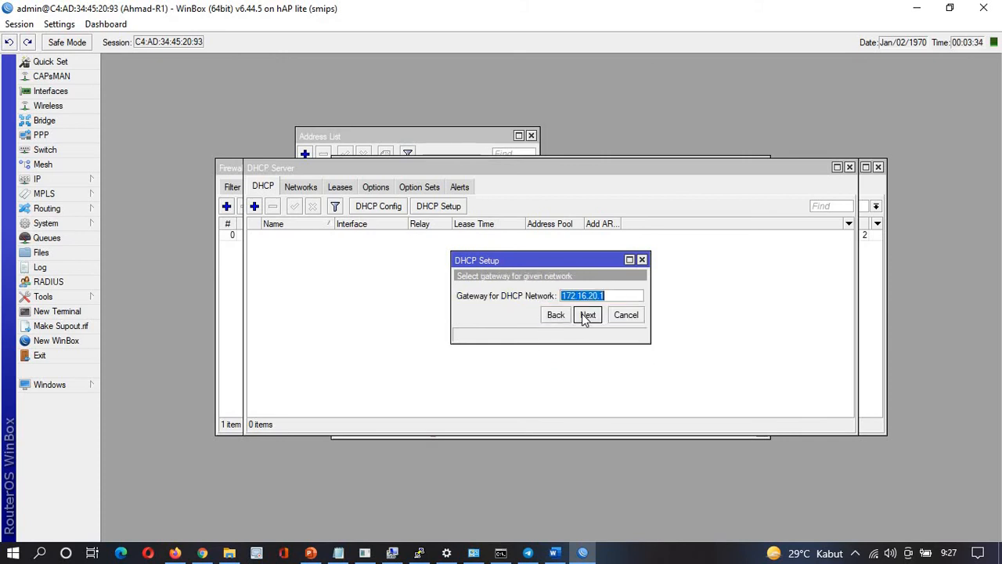
pyautogui.hotkey('alt', 'Tab')
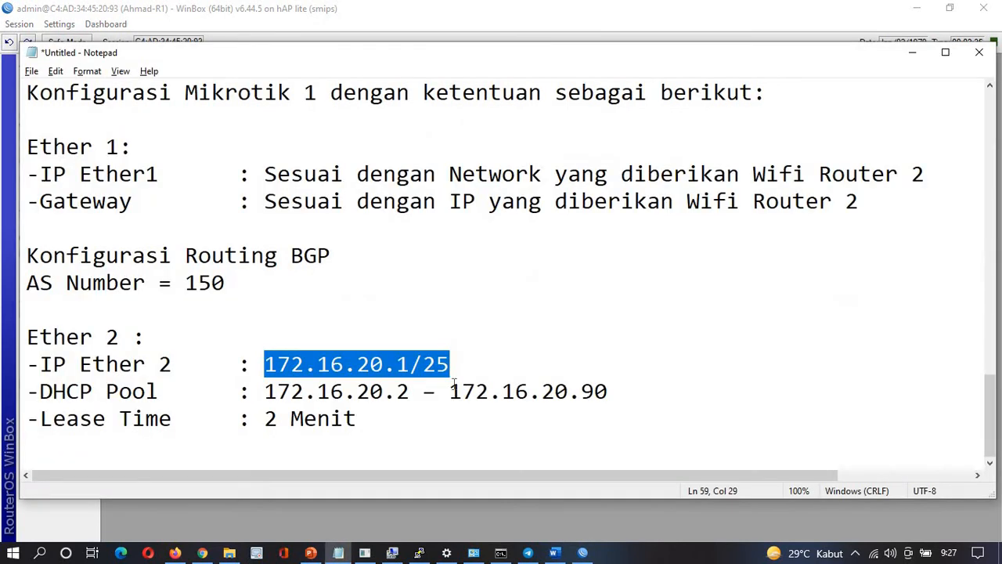
pyautogui.hotkey('alt', 'Tab')
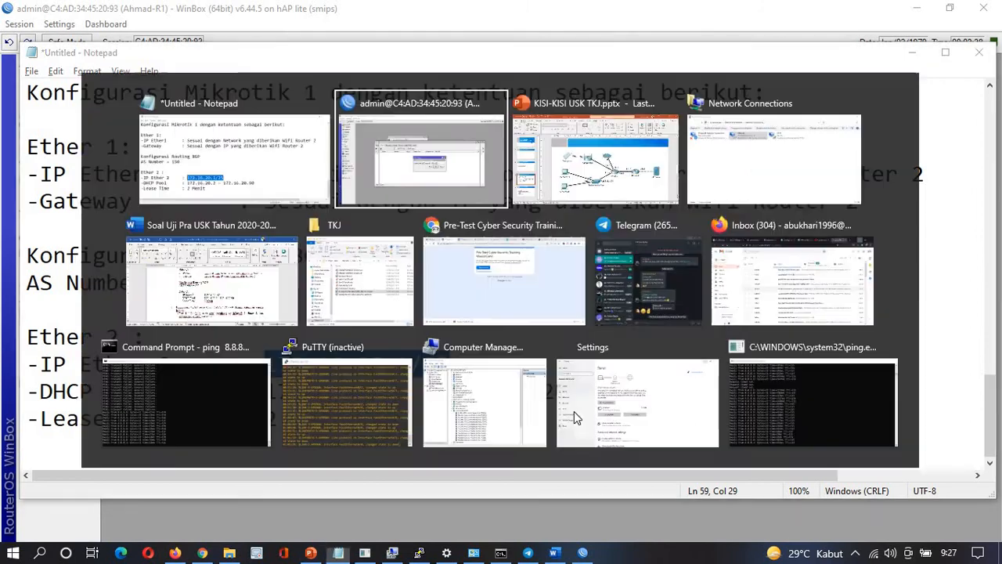
pyautogui.click(591, 315)
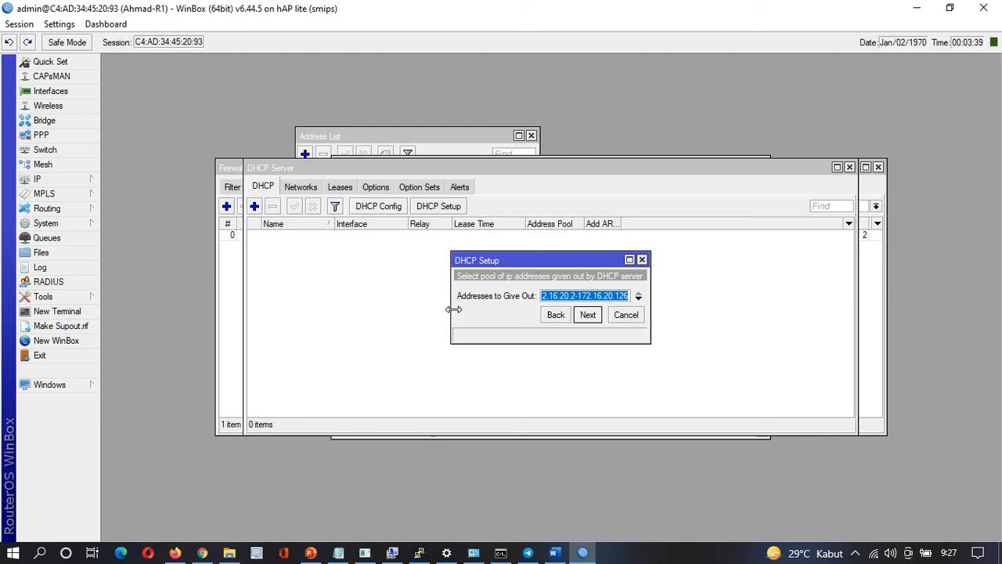
pyautogui.moveTo(454, 307); pyautogui.dragTo(327, 308)
pyautogui.click(543, 296)
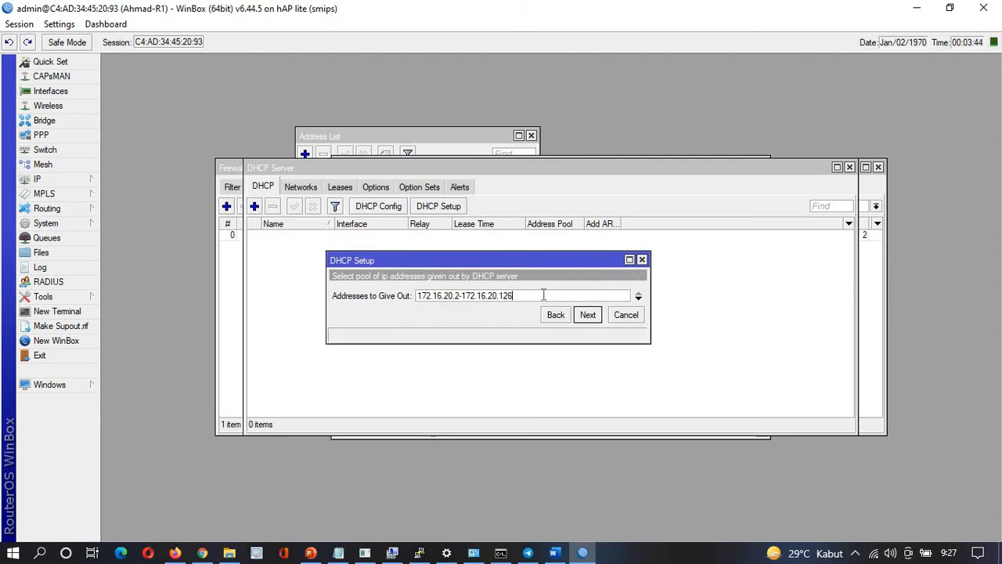
pyautogui.press('BackSpace')
pyautogui.write('90')
# Set the DHCP lease time to 00:02:00 and complete the setup
pyautogui.click(588, 314)
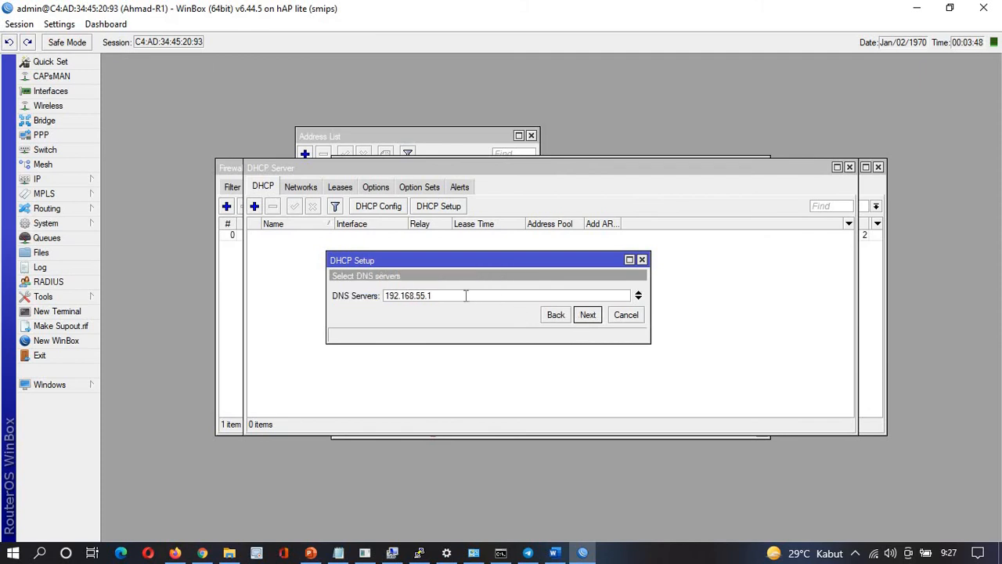
pyautogui.click(588, 314)
pyautogui.click(395, 297)
pyautogui.press('Delete')
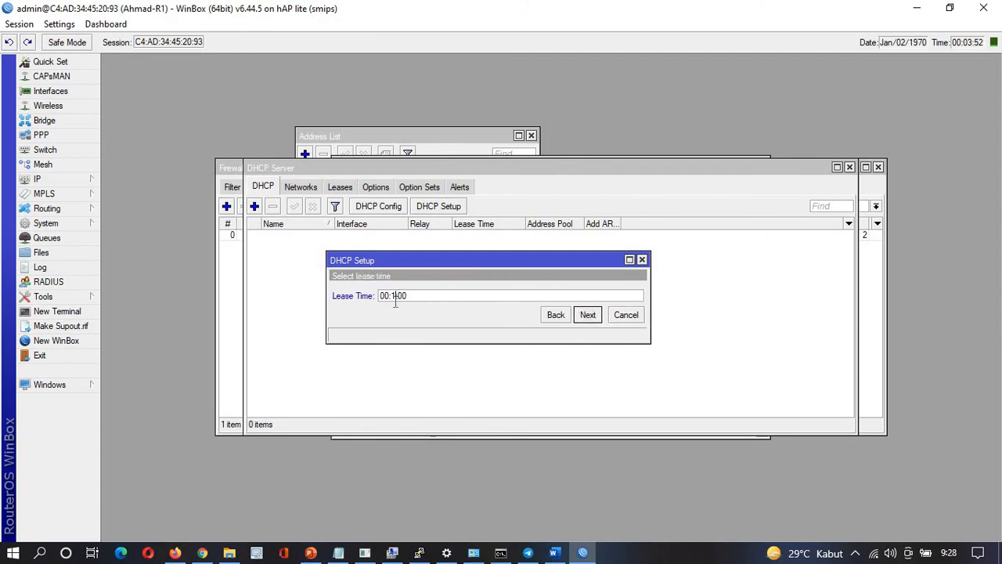
pyautogui.press('BackSpace')
pyautogui.write('02')
pyautogui.click(582, 317)
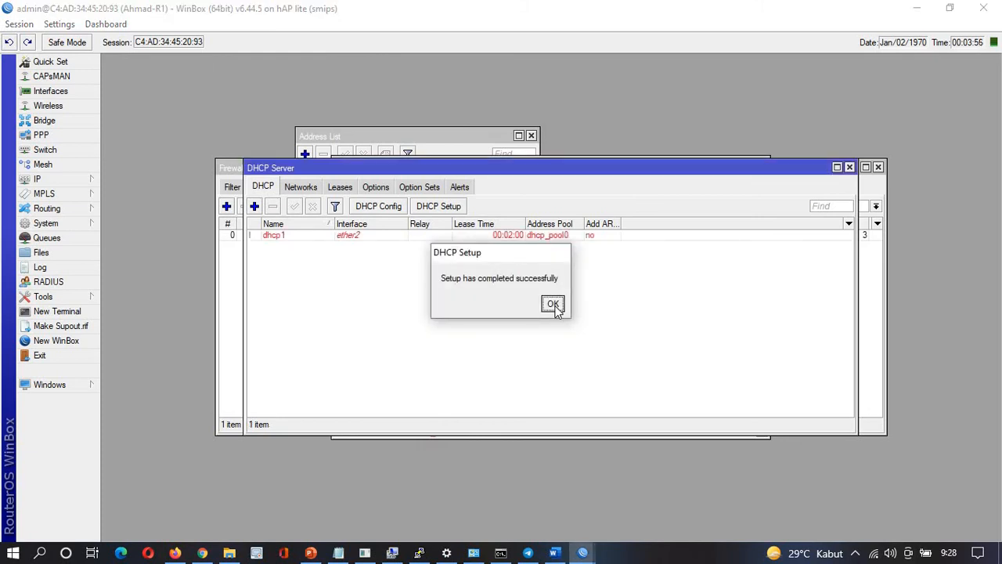
pyautogui.click(552, 304)
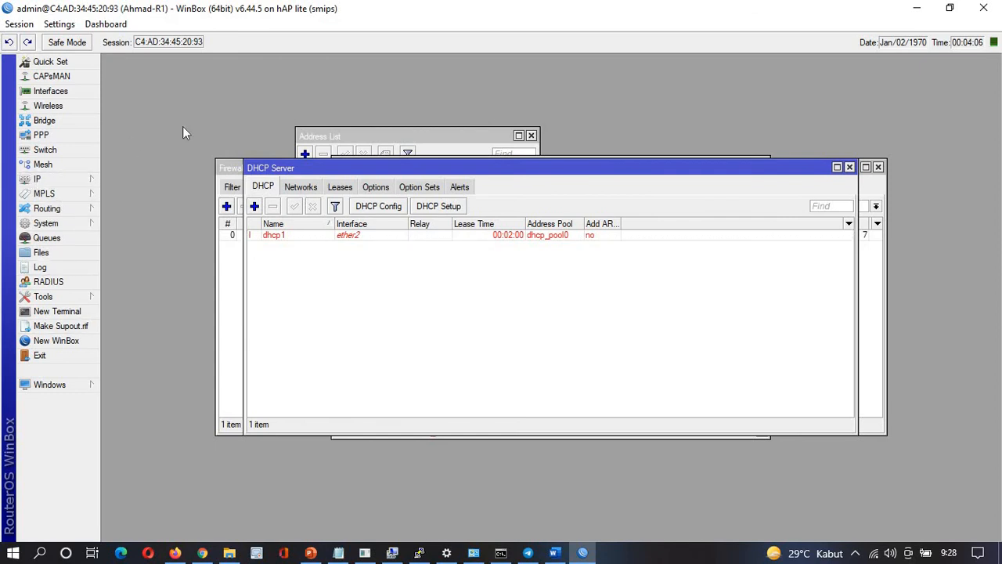
pyautogui.hotkey('alt', 'Tab')
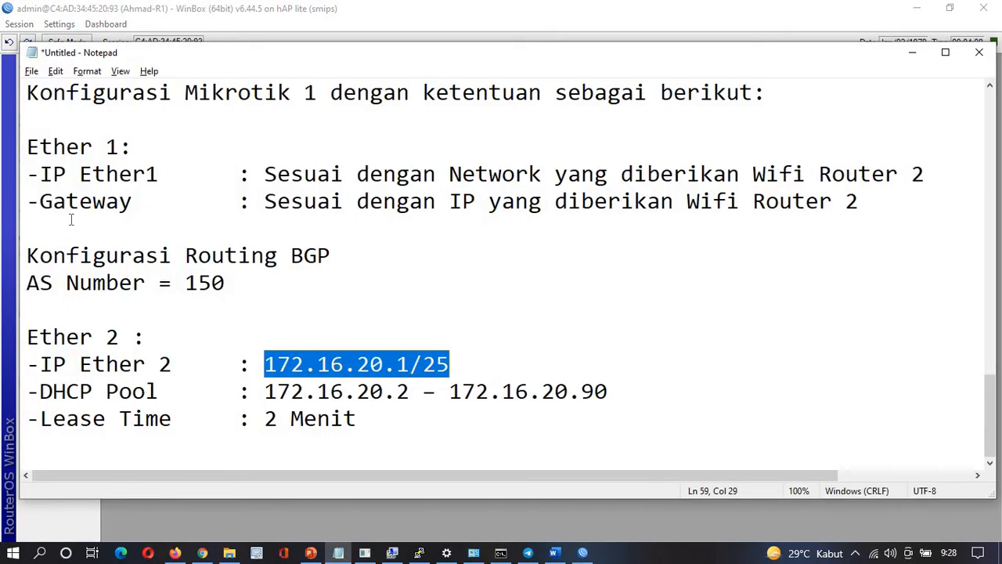
# Review the BGP requirements in Notepad, then open the default instance (AS 65530) under Routing > BGP > Instances
pyautogui.moveTo(234, 283); pyautogui.dragTo(22, 260)
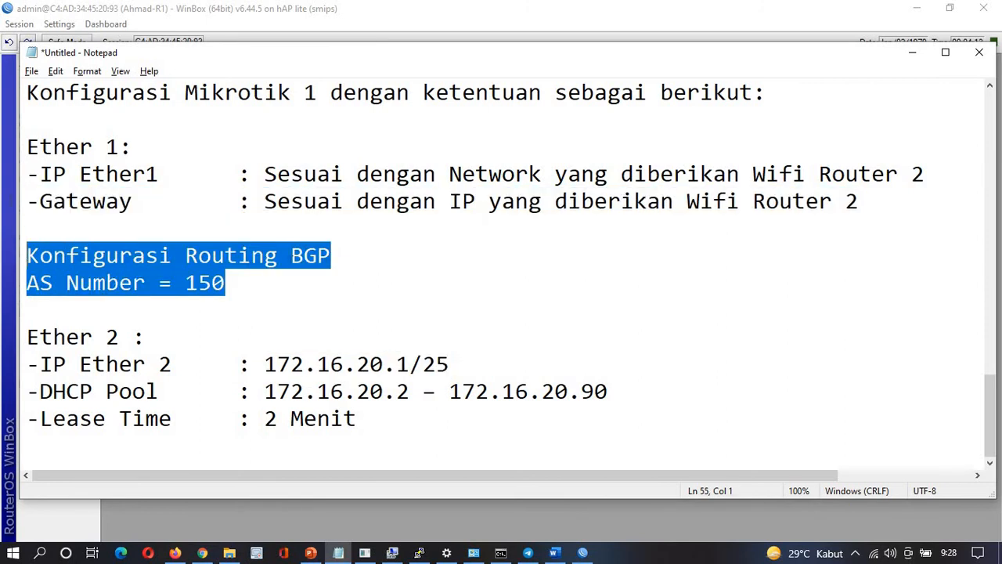
pyautogui.click(290, 284)
pyautogui.hotkey('alt', 'Tab')
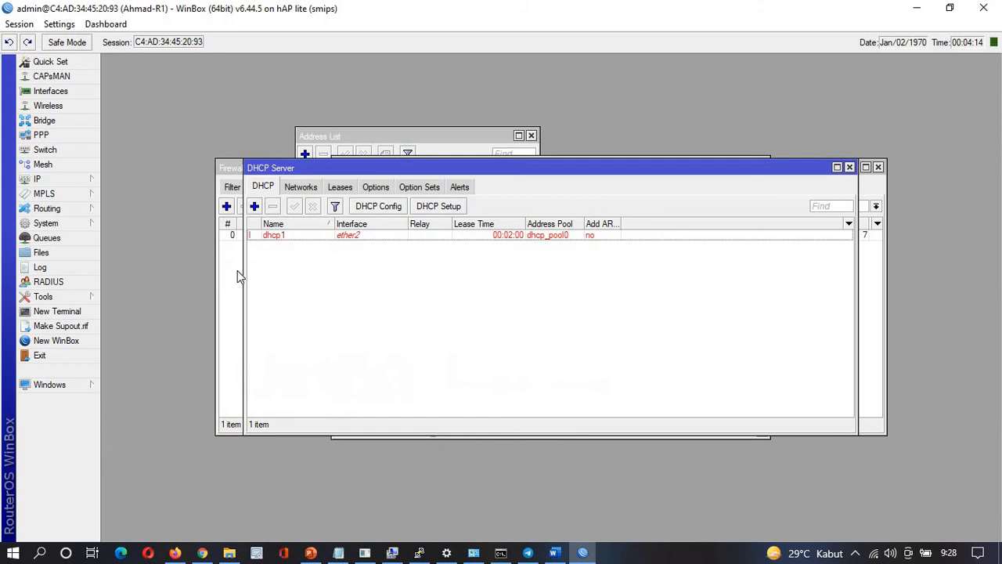
pyautogui.click(72, 211)
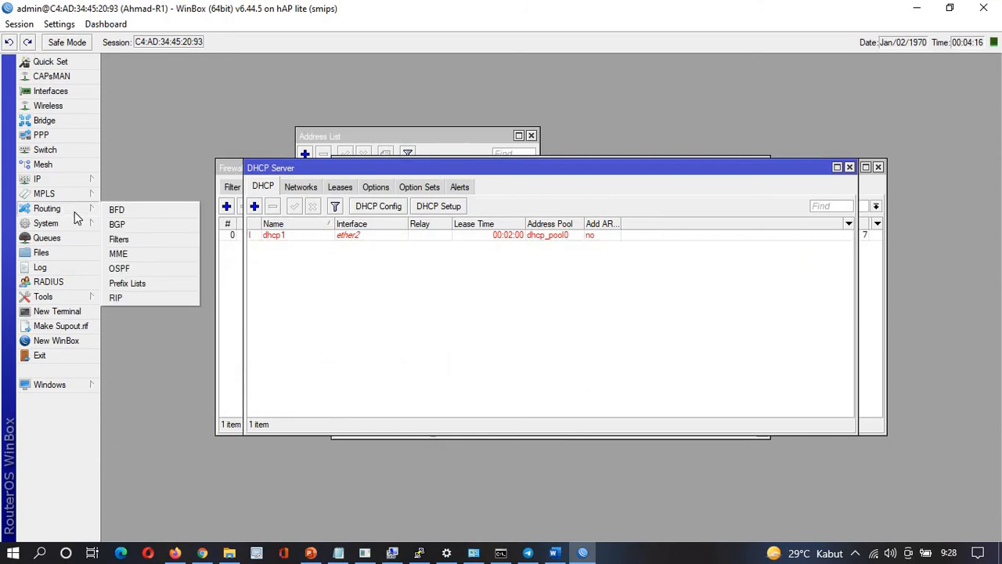
pyautogui.click(117, 225)
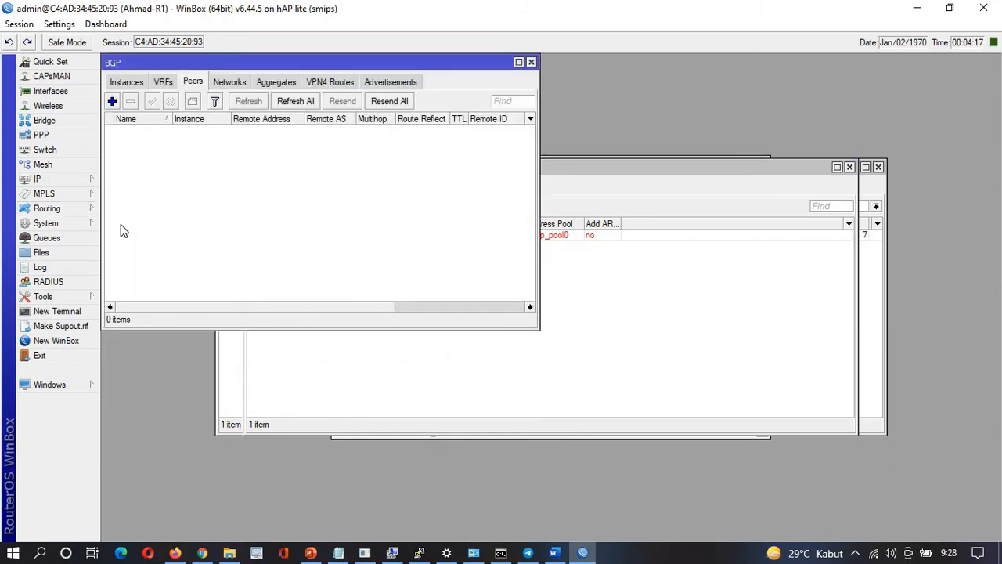
pyautogui.click(131, 84)
pyautogui.doubleClick(134, 130)
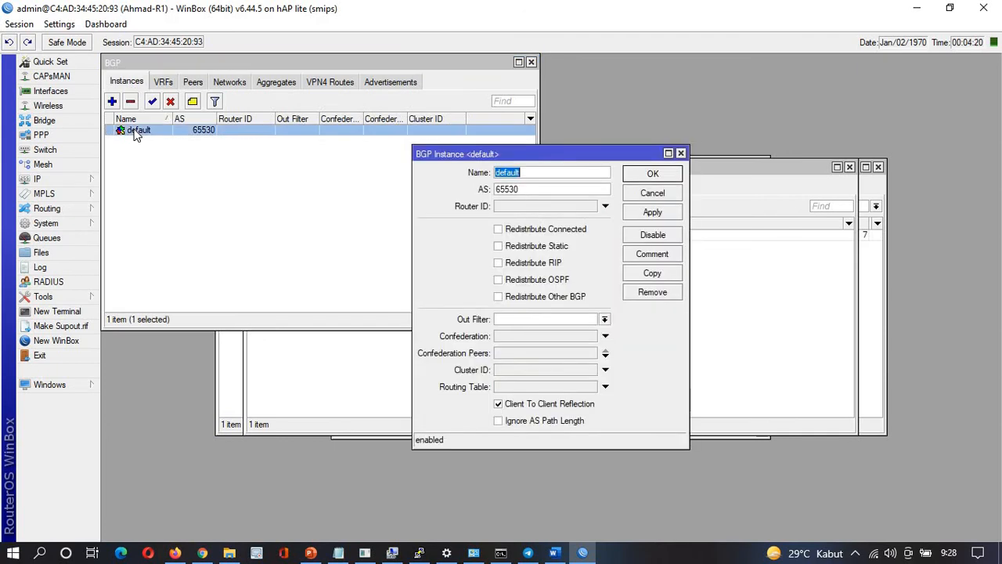
# Discard an accidental instance name change and reopen the default BGP instance's settings
pyautogui.moveTo(532, 190); pyautogui.dragTo(464, 200)
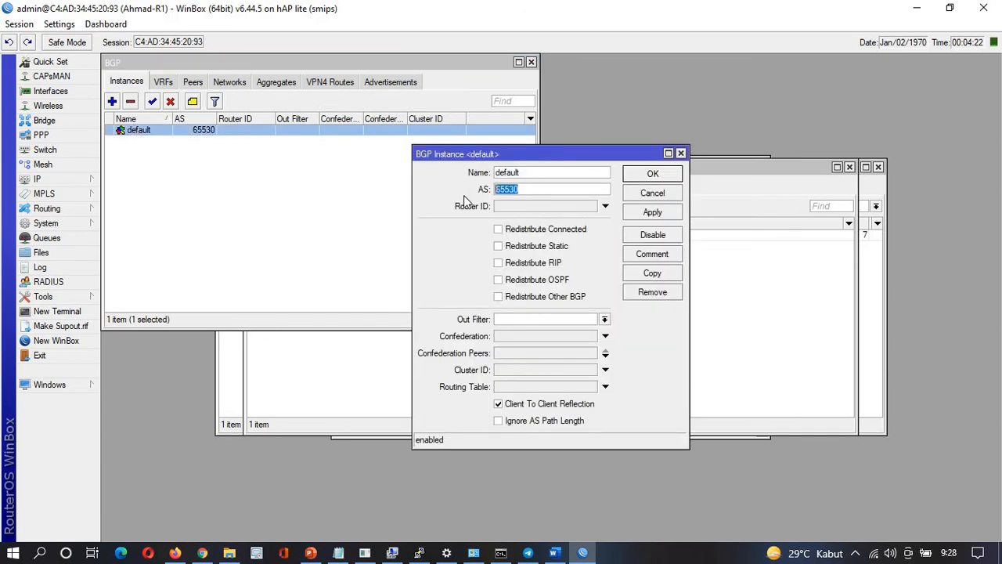
pyautogui.hotkey('alt', 'Tab')
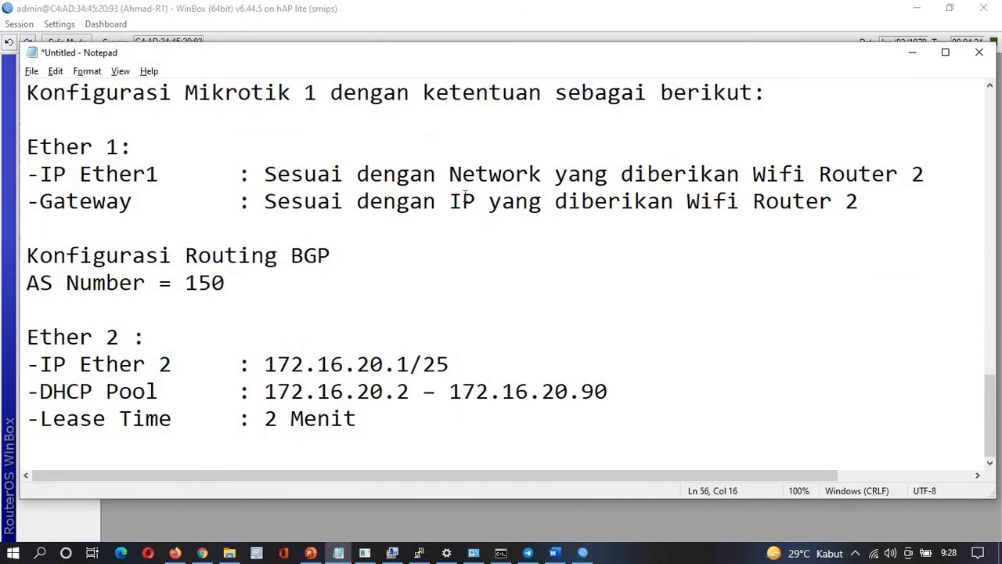
pyautogui.hotkey('alt', 'Tab')
pyautogui.write('15')
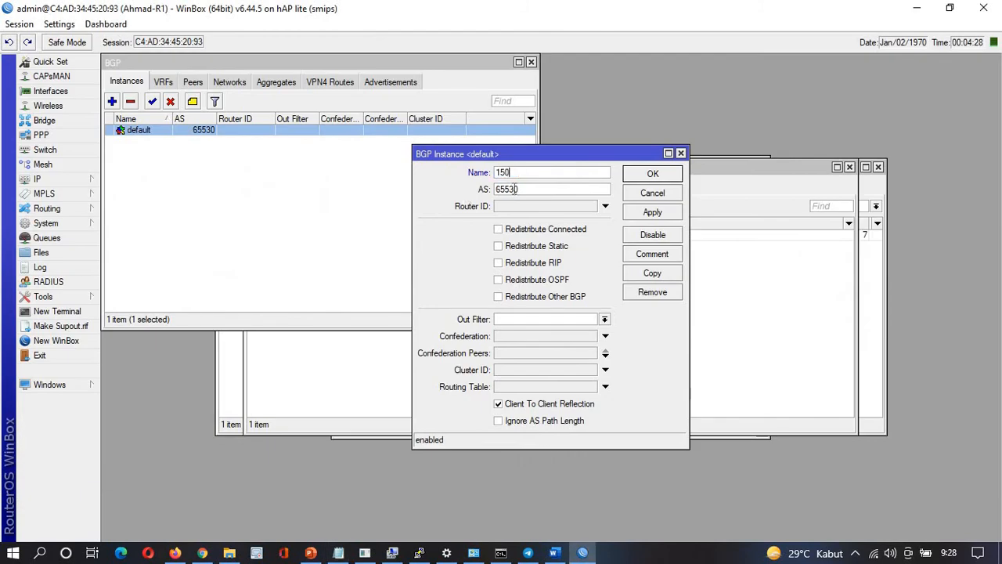
pyautogui.click(640, 195)
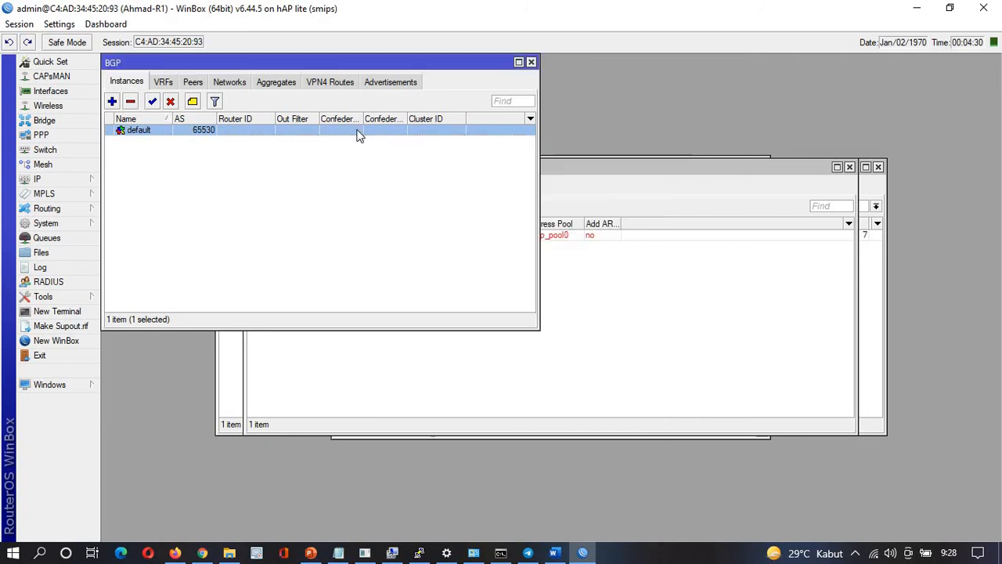
pyautogui.doubleClick(206, 132)
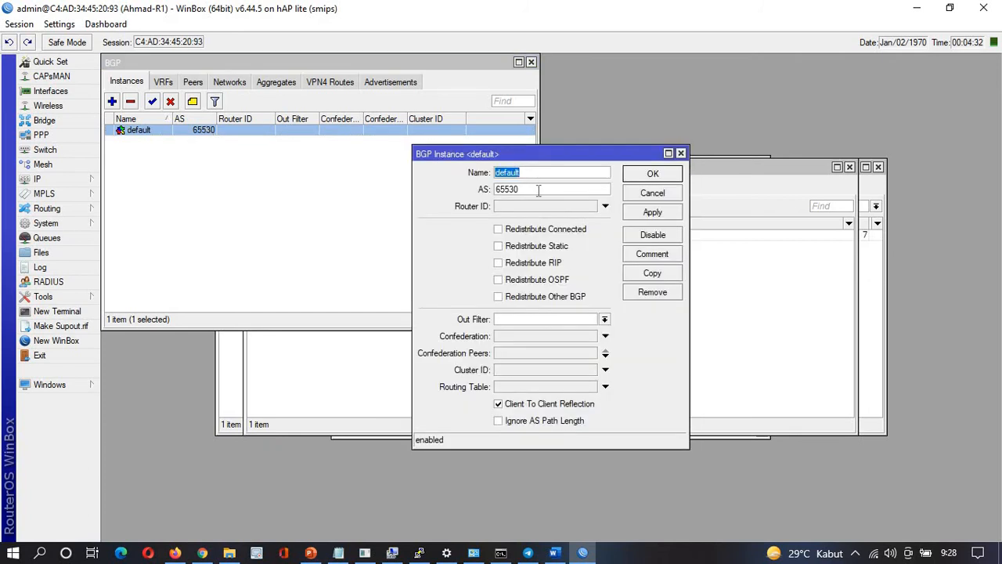
# Set AS 150 and router ID 1.1.1.1 on the default instance, apply and close
pyautogui.moveTo(538, 190); pyautogui.dragTo(464, 192)
pyautogui.write('150')
pyautogui.click(529, 207)
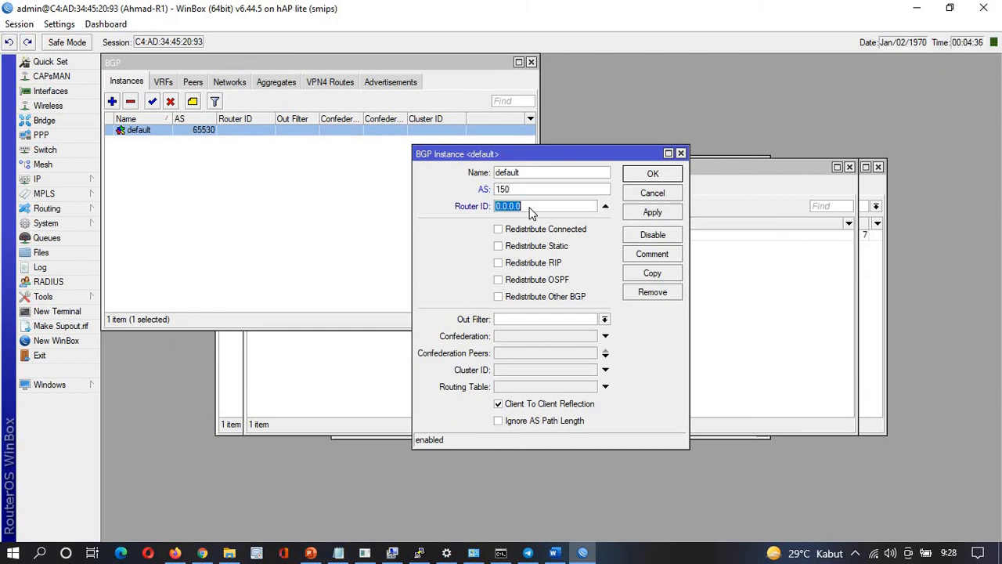
pyautogui.write('1.1.1.1')
pyautogui.click(641, 213)
pyautogui.click(649, 175)
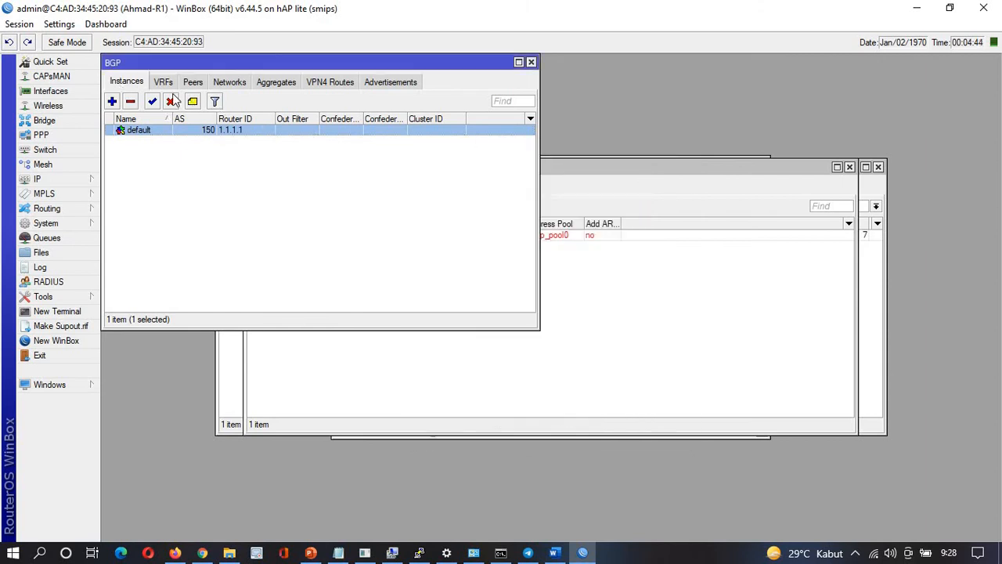
# Show the empty BGP Networks list beside the IP Address List with 172.16.5.18/30 and 172.16.20.1/25
pyautogui.click(232, 84)
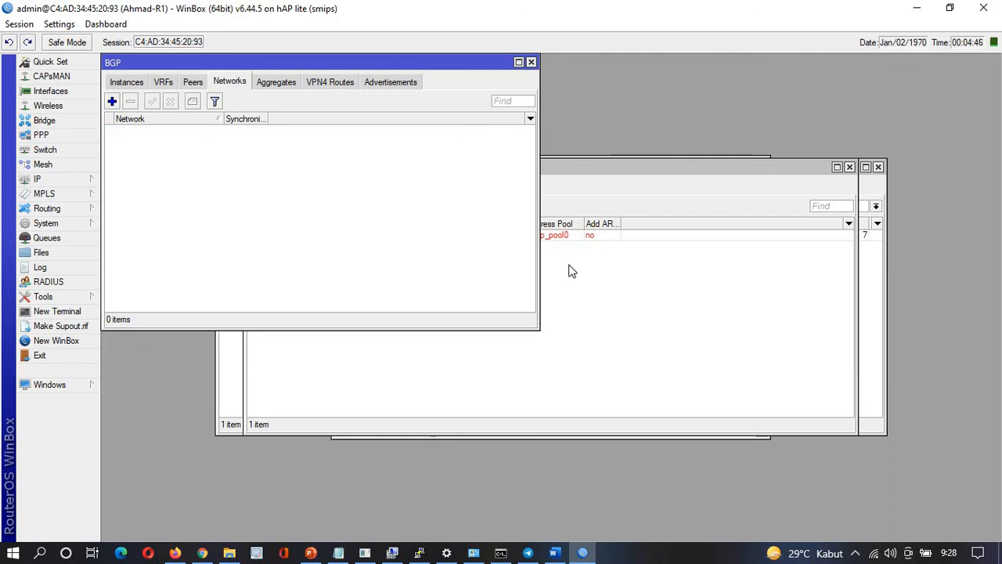
pyautogui.click(595, 299)
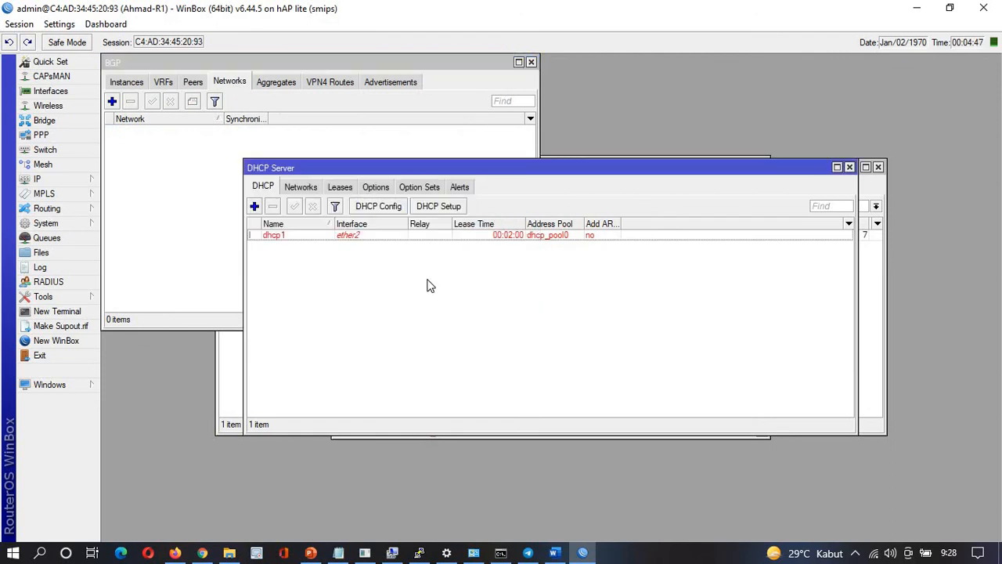
pyautogui.click(220, 354)
pyautogui.click(383, 435)
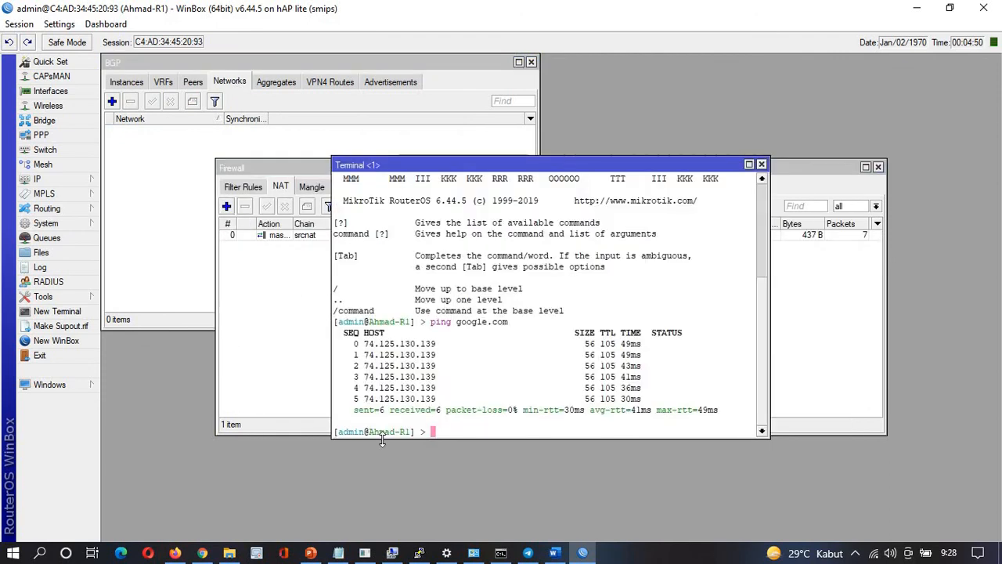
pyautogui.click(63, 181)
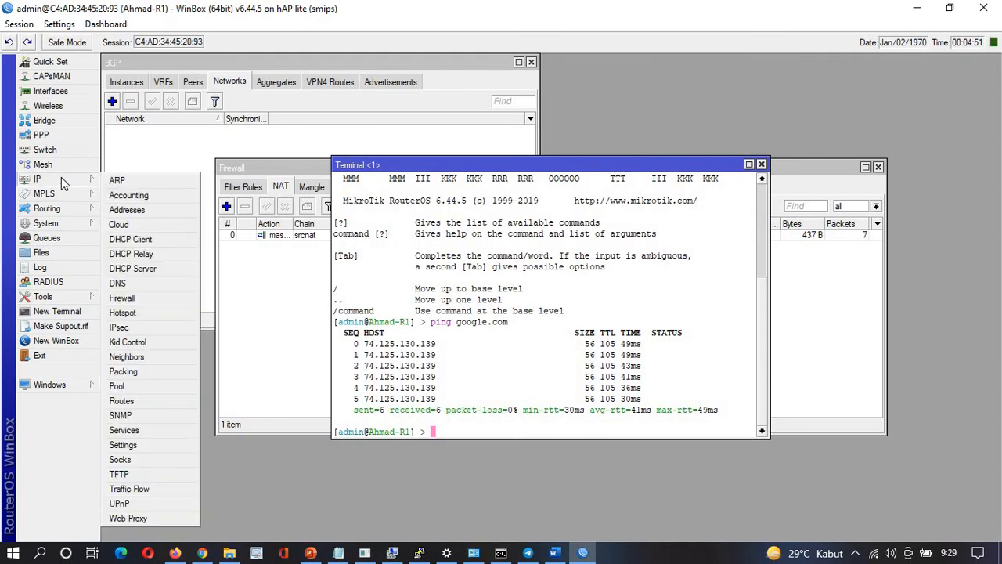
pyautogui.click(118, 213)
pyautogui.click(167, 205)
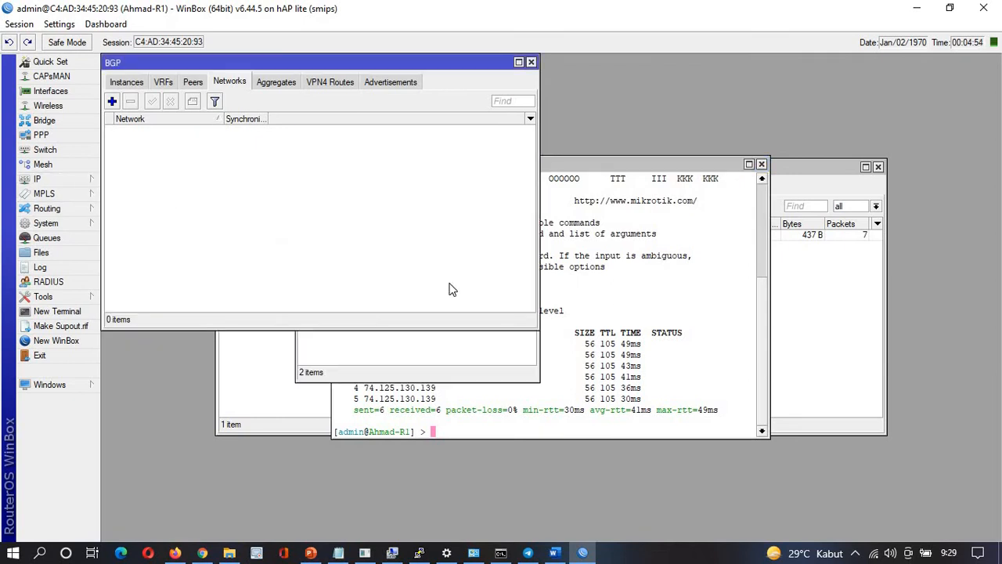
pyautogui.click(462, 356)
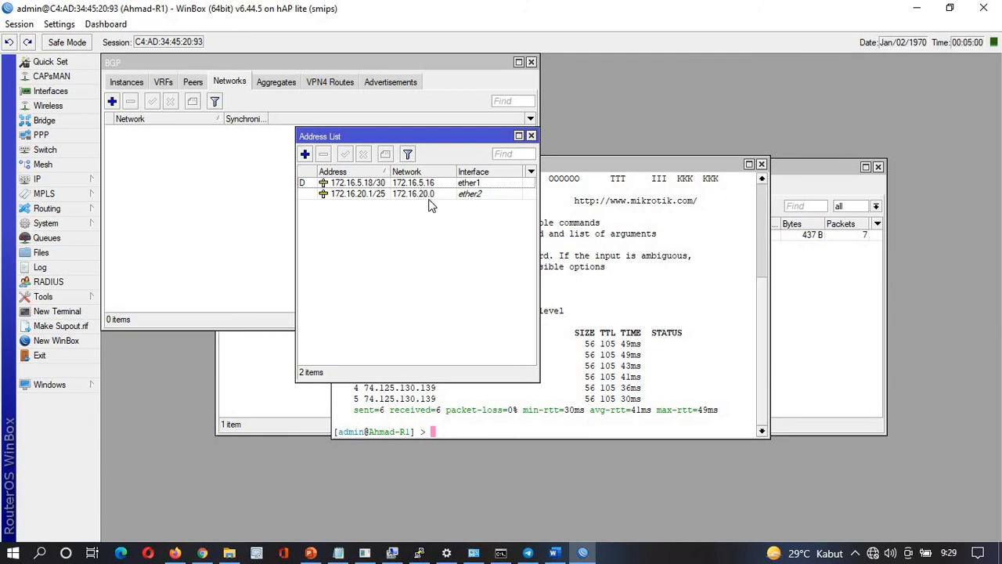
# Add BGP network 172.16.5.16/30 with synchronization turned off and apply it
pyautogui.click(112, 101)
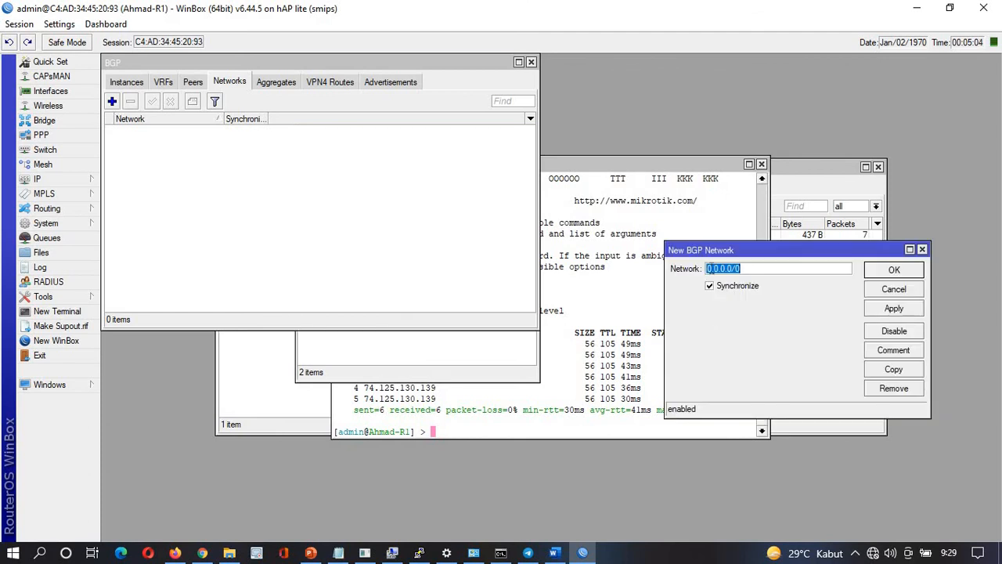
pyautogui.click(505, 363)
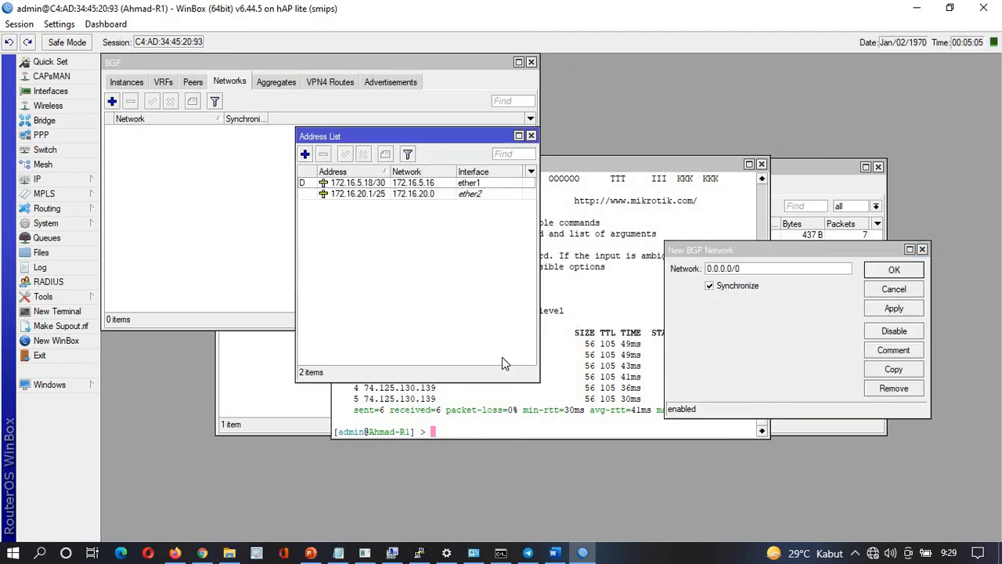
pyautogui.click(765, 268)
pyautogui.moveTo(732, 268); pyautogui.dragTo(657, 280)
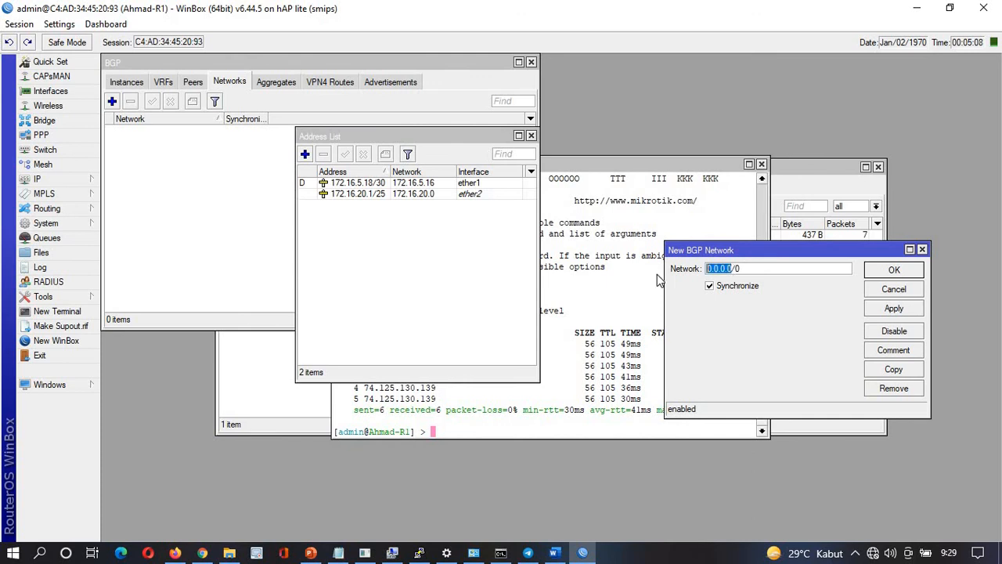
pyautogui.write('172.16.5.16')
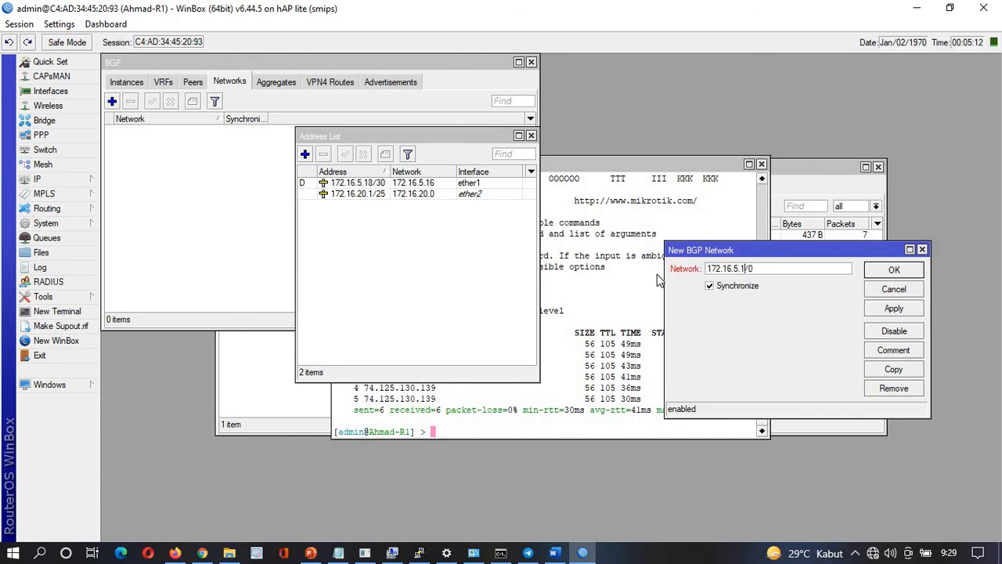
pyautogui.press('End')
pyautogui.press('BackSpace')
pyautogui.write('30')
pyautogui.click(734, 288)
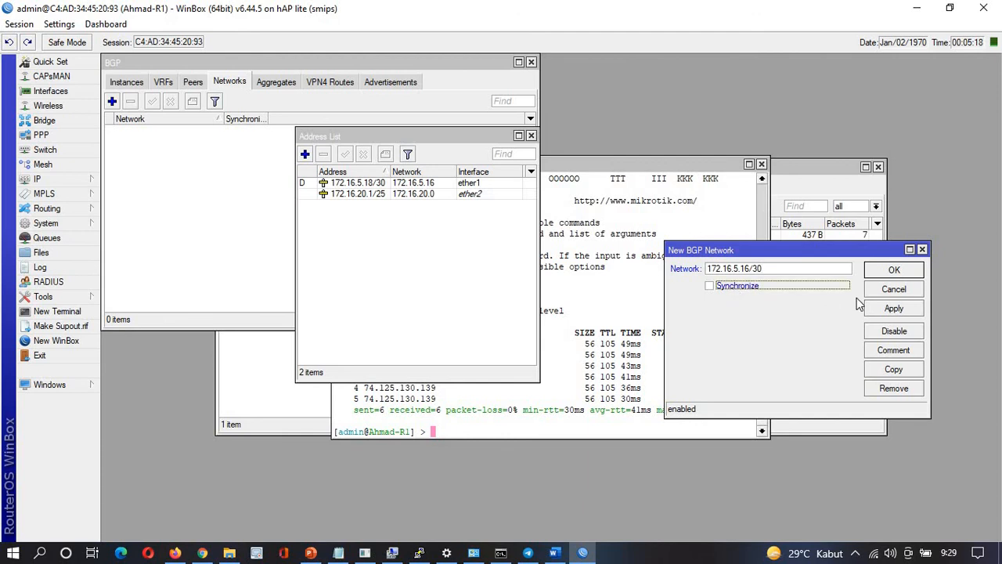
pyautogui.click(893, 308)
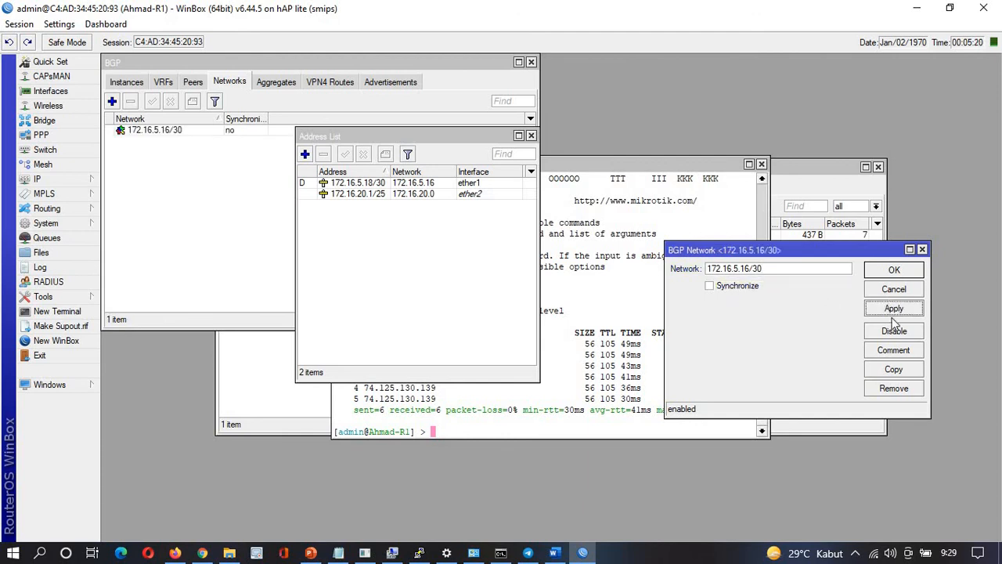
# Copy that entry as 172.16.20.0/25, apply it, and close both network dialogs
pyautogui.click(888, 369)
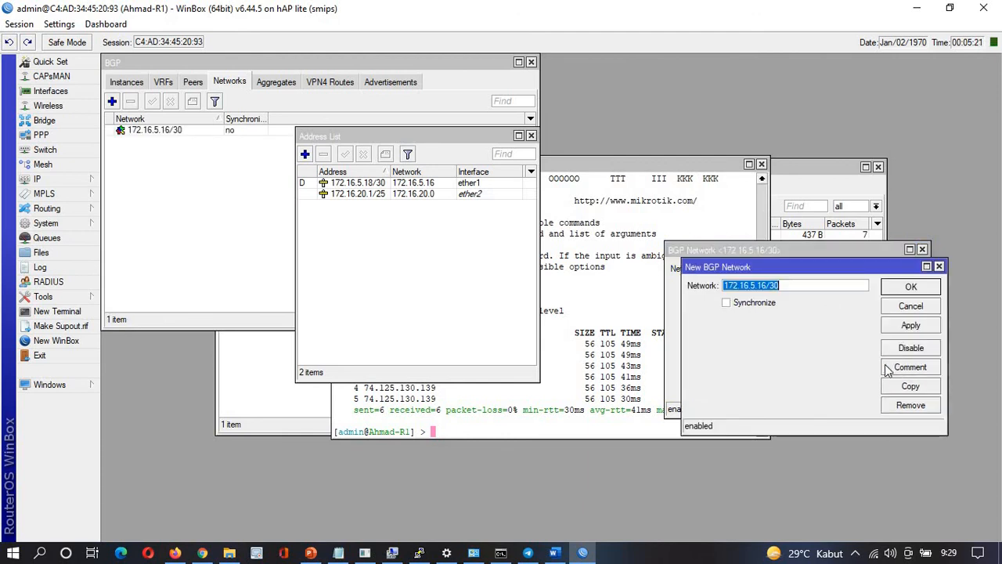
pyautogui.click(713, 287)
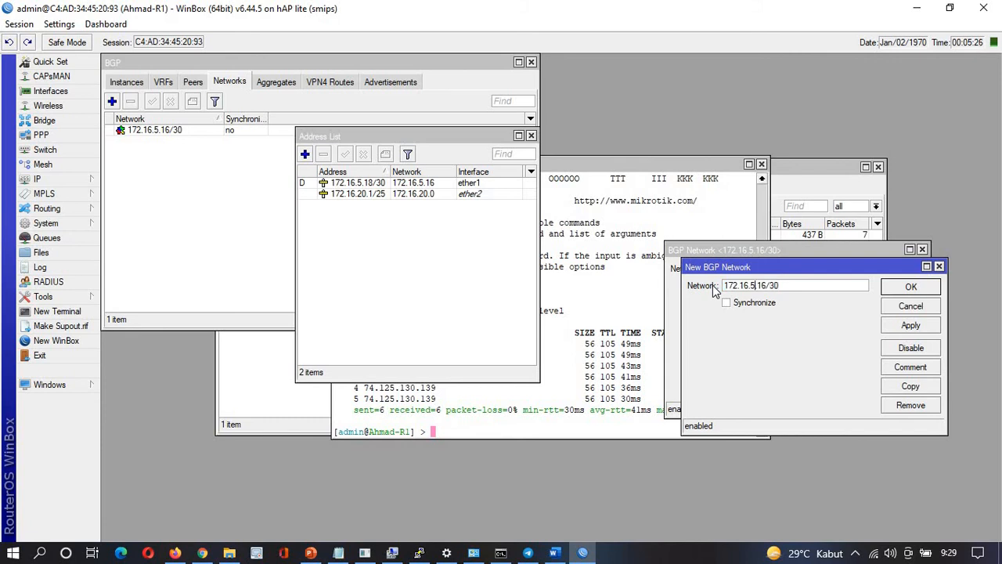
pyautogui.press('BackSpace')
pyautogui.write('20')
pyautogui.press('BackSpace')
pyautogui.press('BackSpace')
pyautogui.write('0')
pyautogui.press('BackSpace')
pyautogui.press('BackSpace')
pyautogui.write('25')
pyautogui.click(909, 329)
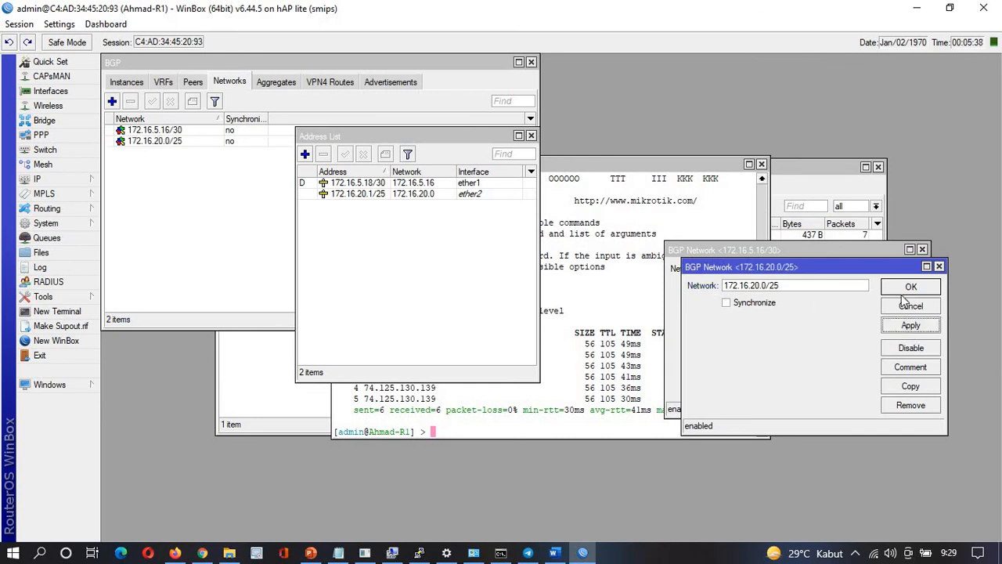
pyautogui.click(901, 299)
pyautogui.click(888, 275)
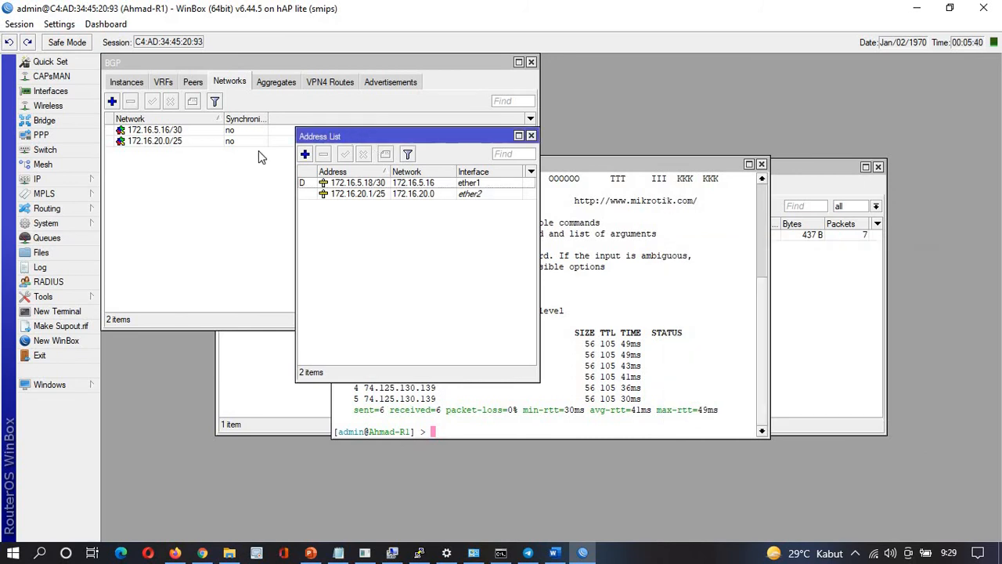
# Add a new BGP peer named toM2 with remote address 172.16.5.17, checked against the notes
pyautogui.click(235, 201)
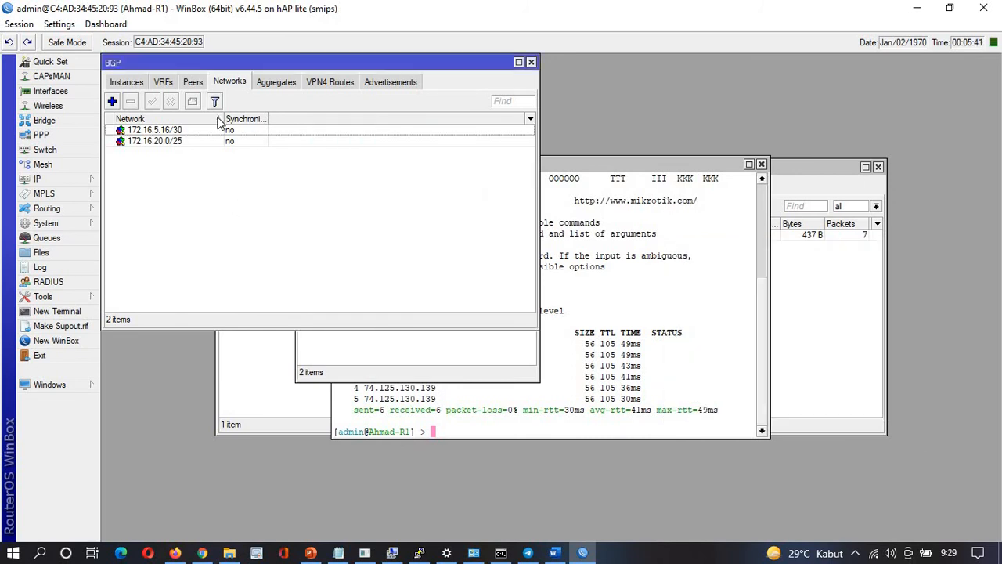
pyautogui.click(192, 83)
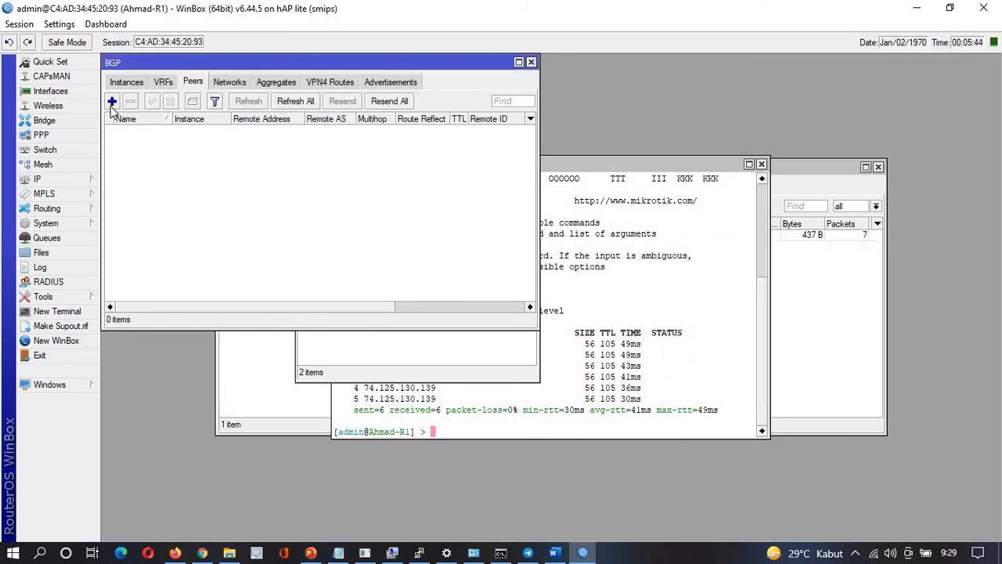
pyautogui.click(112, 102)
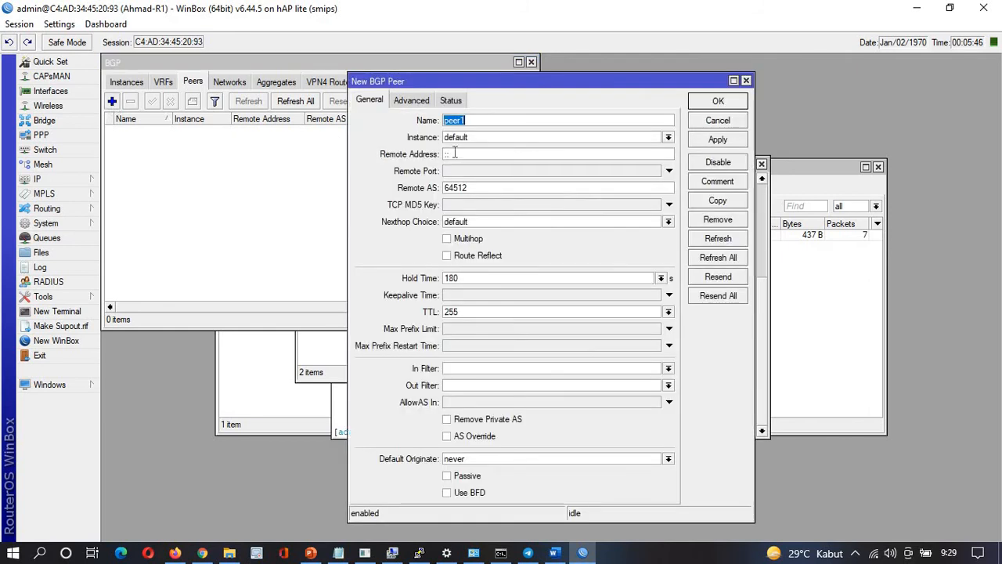
pyautogui.write('toM2')
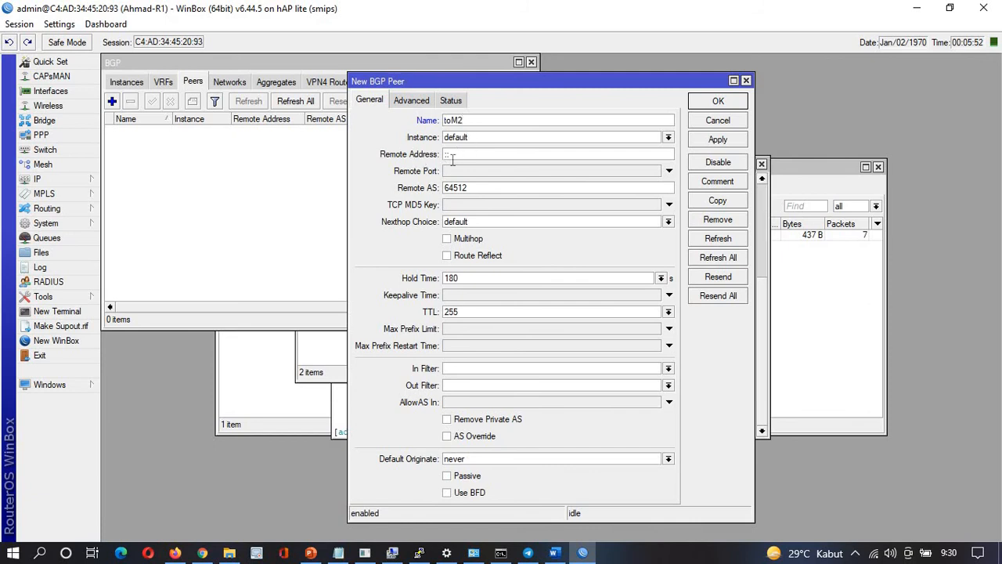
pyautogui.moveTo(454, 154); pyautogui.dragTo(430, 156)
pyautogui.write('172.16.5.17')
pyautogui.hotkey('alt', 'Tab')
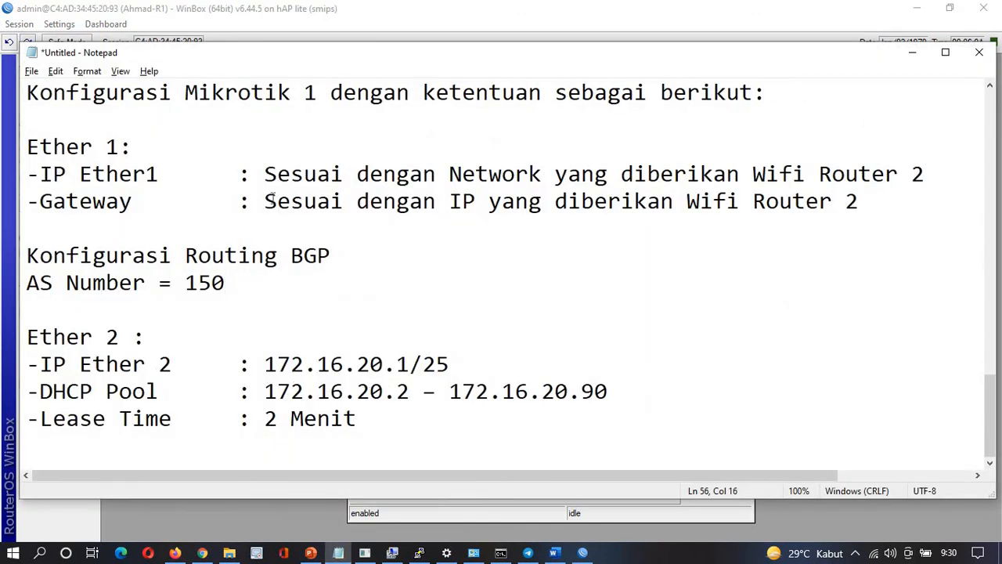
pyautogui.scroll(2, 340, 187)
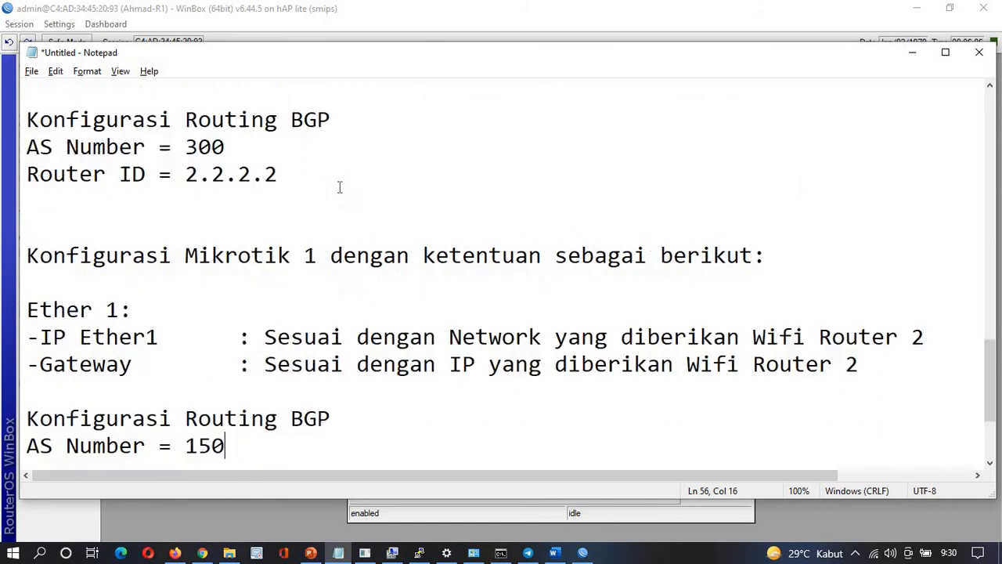
pyautogui.scroll(5, 340, 187)
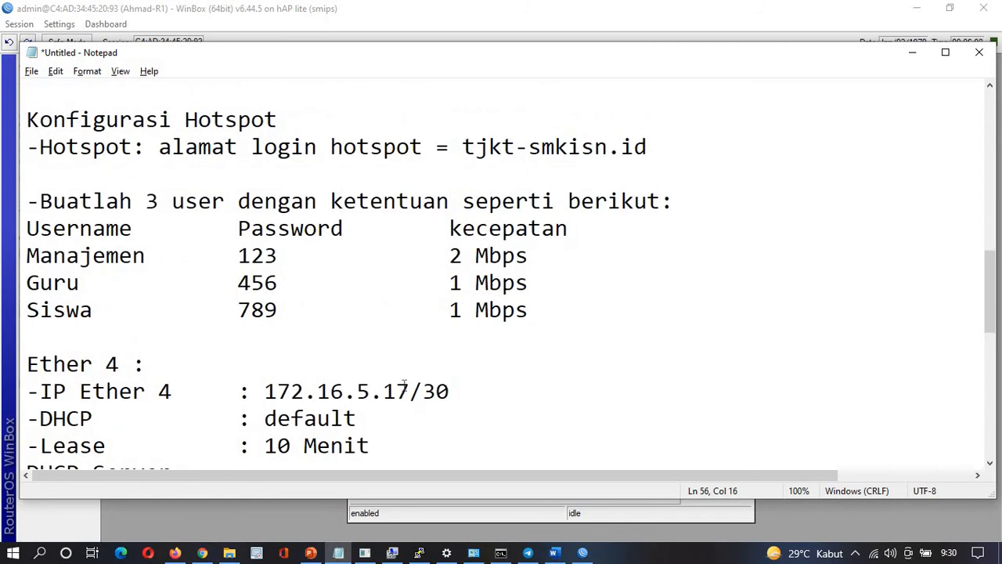
pyautogui.moveTo(407, 390); pyautogui.dragTo(263, 393)
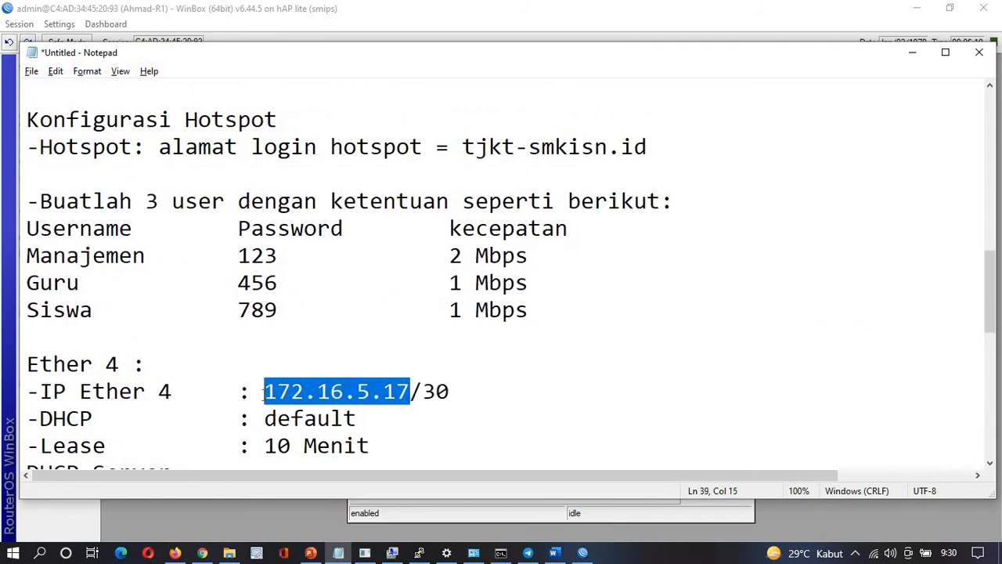
pyautogui.hotkey('alt', 'Tab')
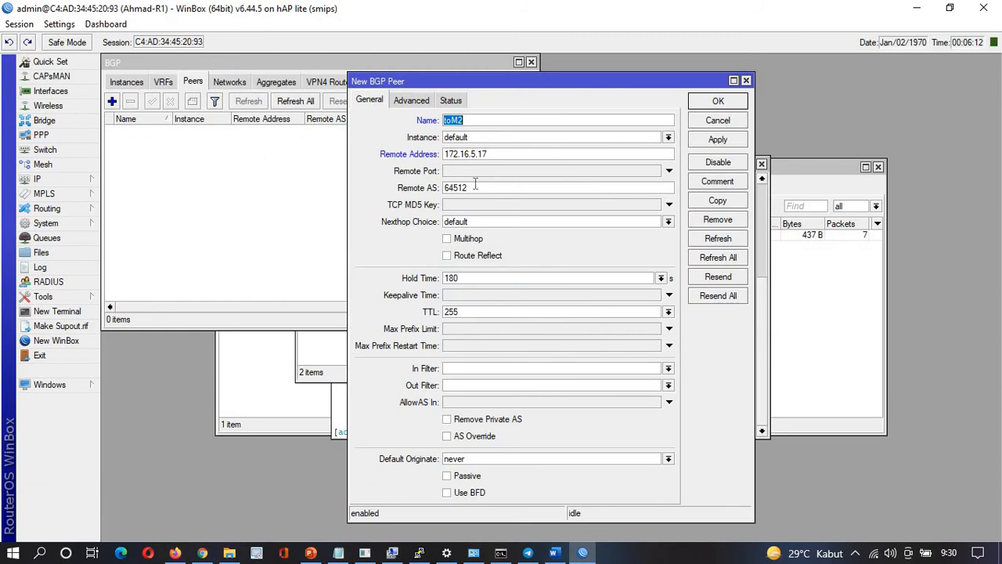
# Set the toM2 peer's remote AS to 300 and TTL to default, then save it
pyautogui.moveTo(478, 186); pyautogui.dragTo(393, 205)
pyautogui.write('300')
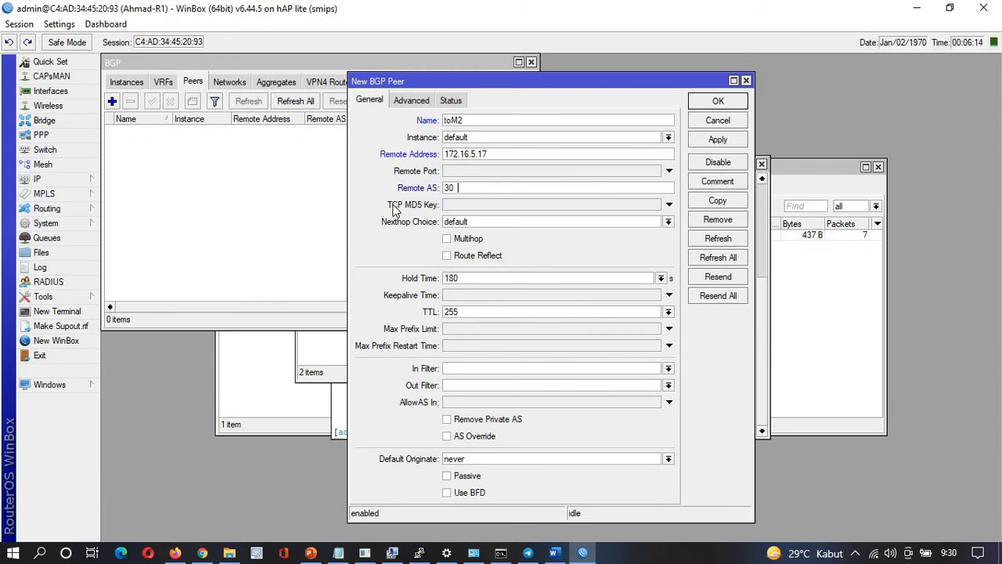
pyautogui.hotkey('alt', 'Tab')
pyautogui.scroll(-1, 259, 407)
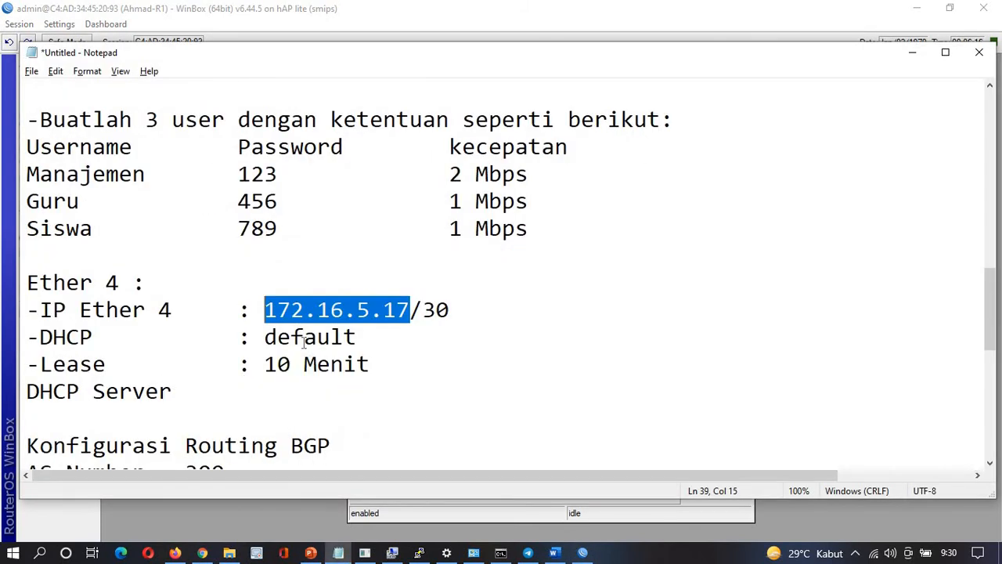
pyautogui.scroll(-2, 217, 364)
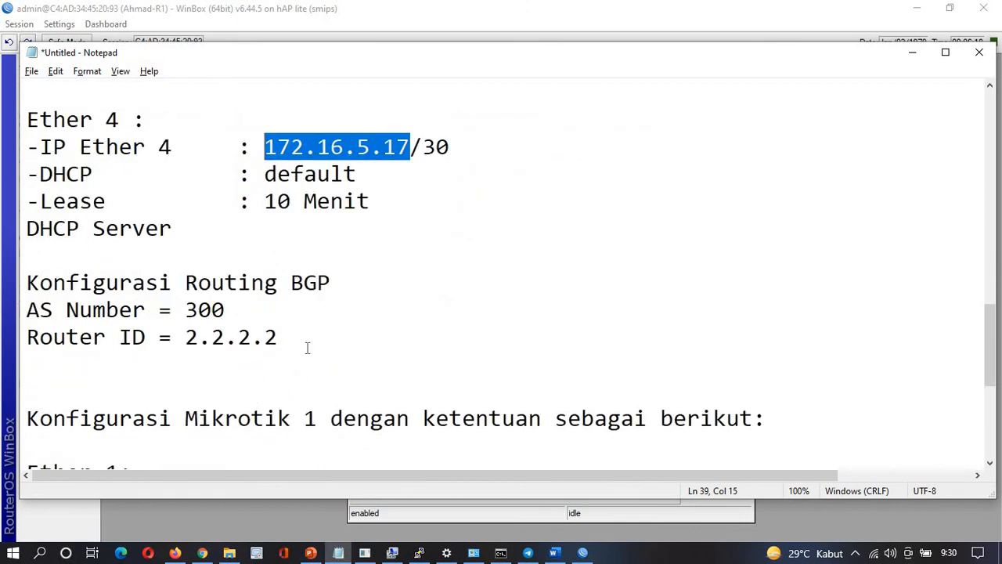
pyautogui.hotkey('alt', 'Tab')
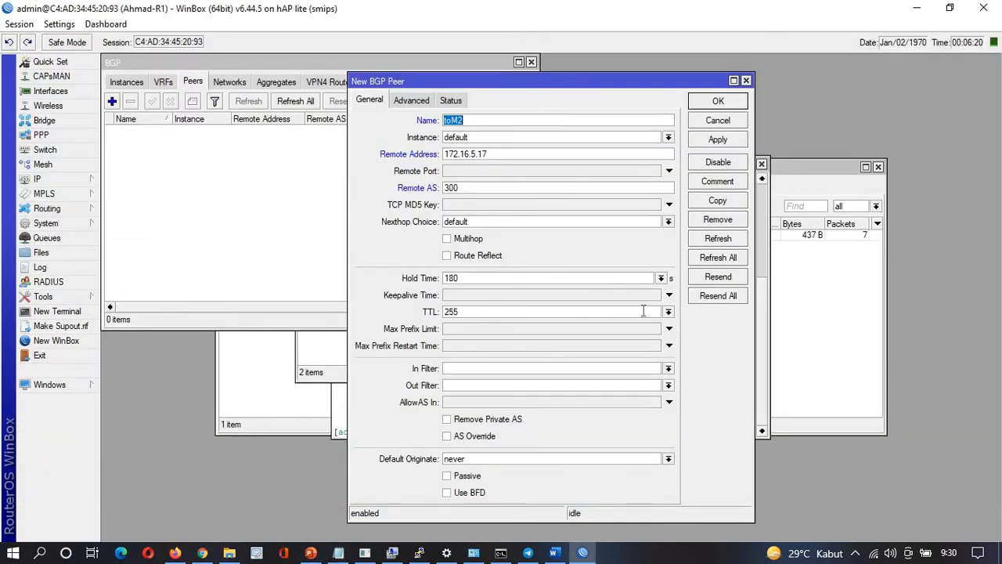
pyautogui.click(667, 312)
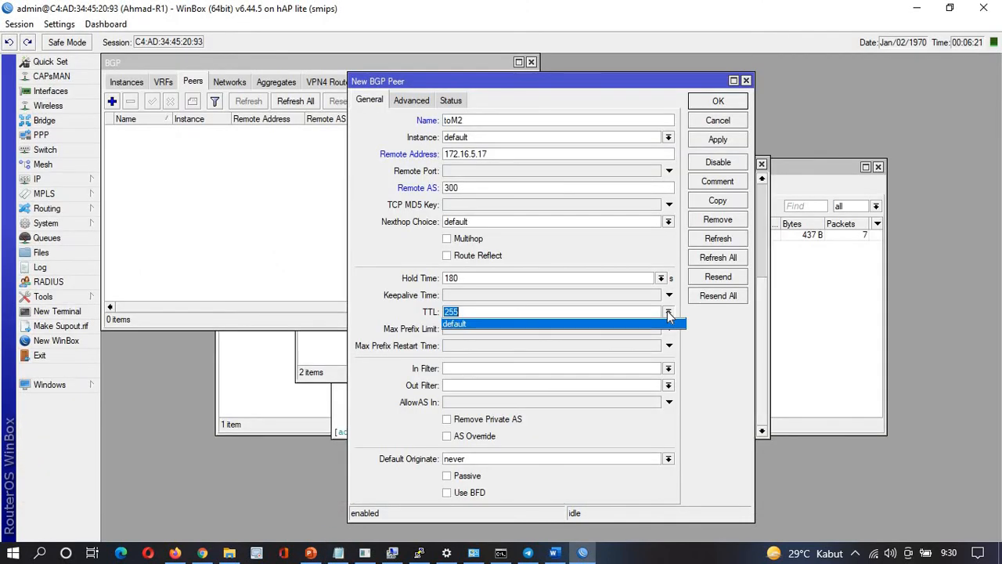
pyautogui.click(593, 324)
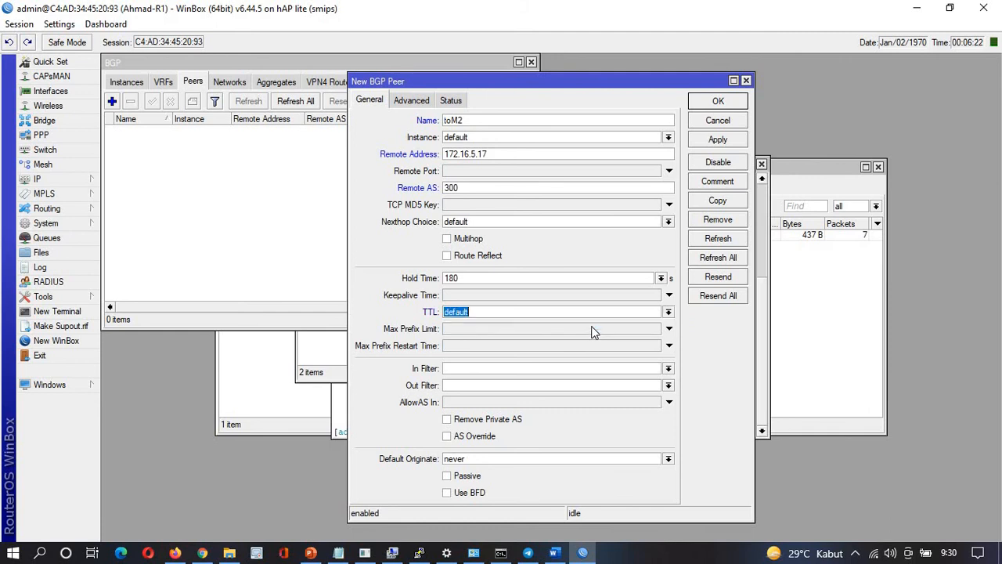
pyautogui.click(726, 140)
pyautogui.click(718, 104)
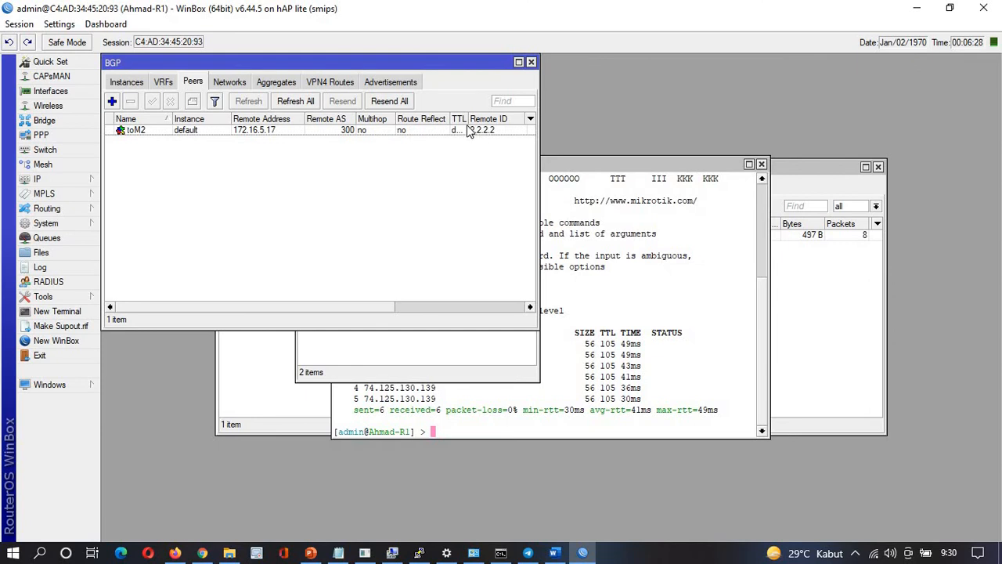
# Widen the TTL column and BGP window to show toM2 established with 5 prefixes
pyautogui.moveTo(466, 119); pyautogui.dragTo(489, 118)
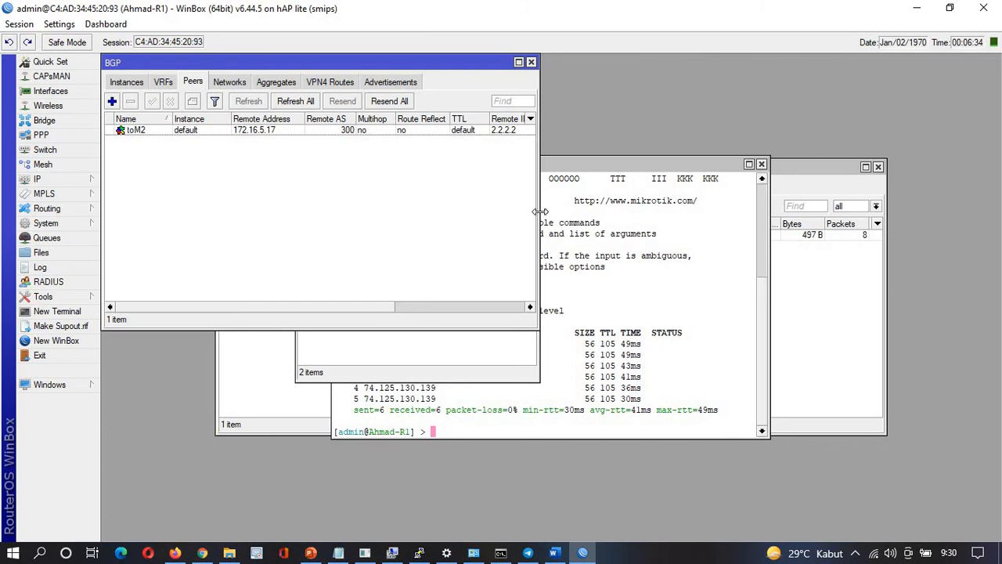
pyautogui.moveTo(540, 213); pyautogui.dragTo(780, 239)
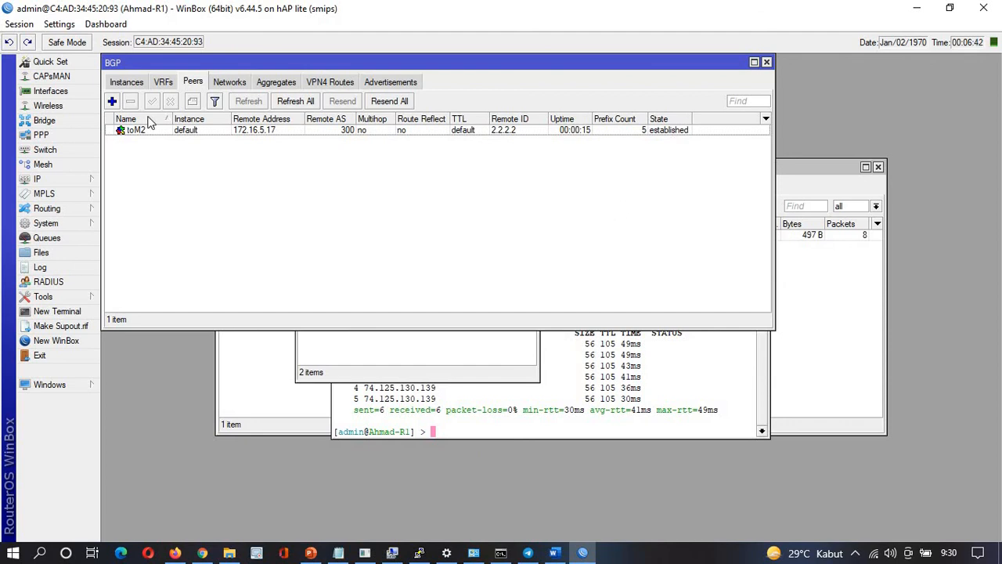
pyautogui.click(78, 180)
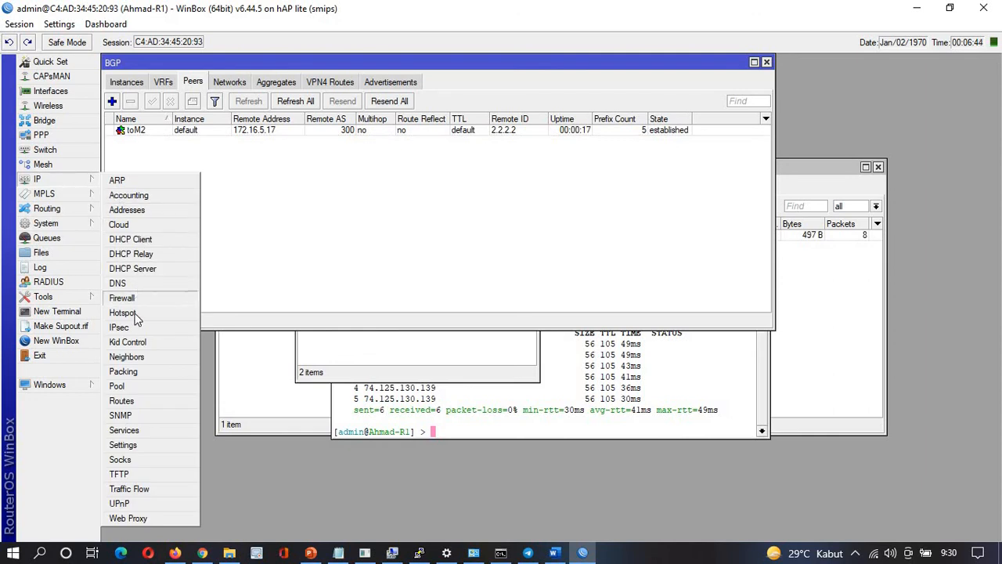
# Open the Route List showing BGP routes like 10.10.10.0/24 via 172.16.5.17 and check the flag legend
pyautogui.click(122, 401)
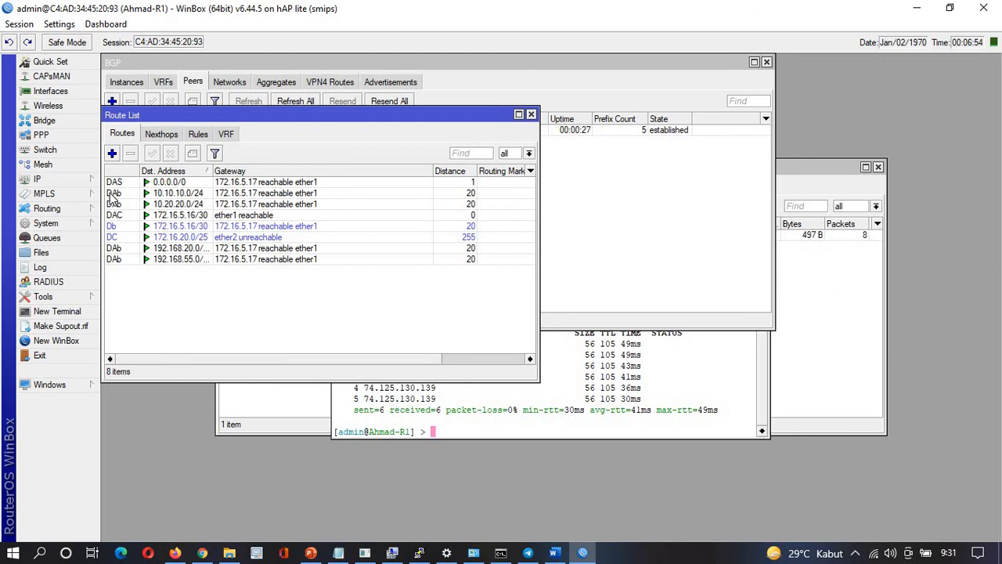
pyautogui.moveTo(112, 198)
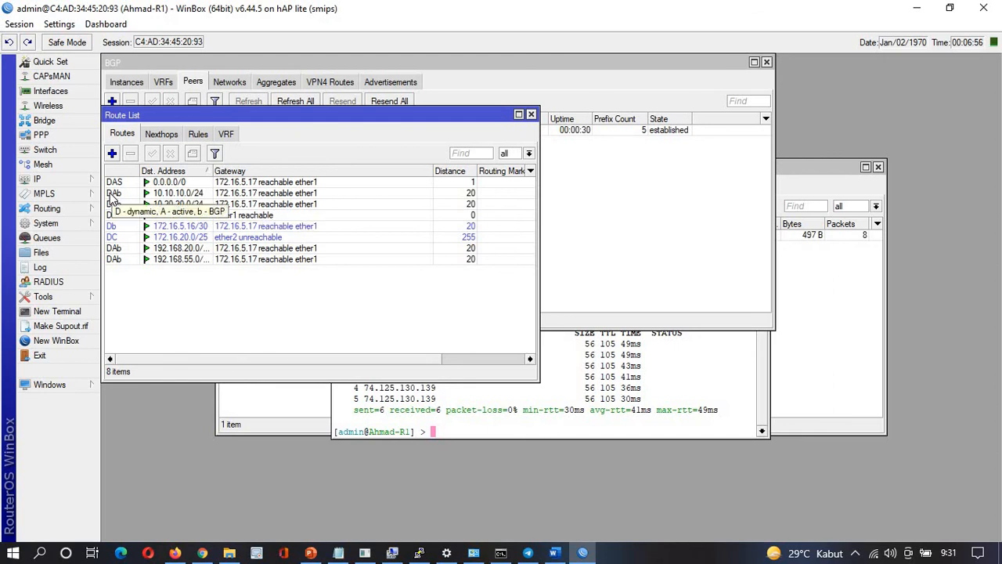
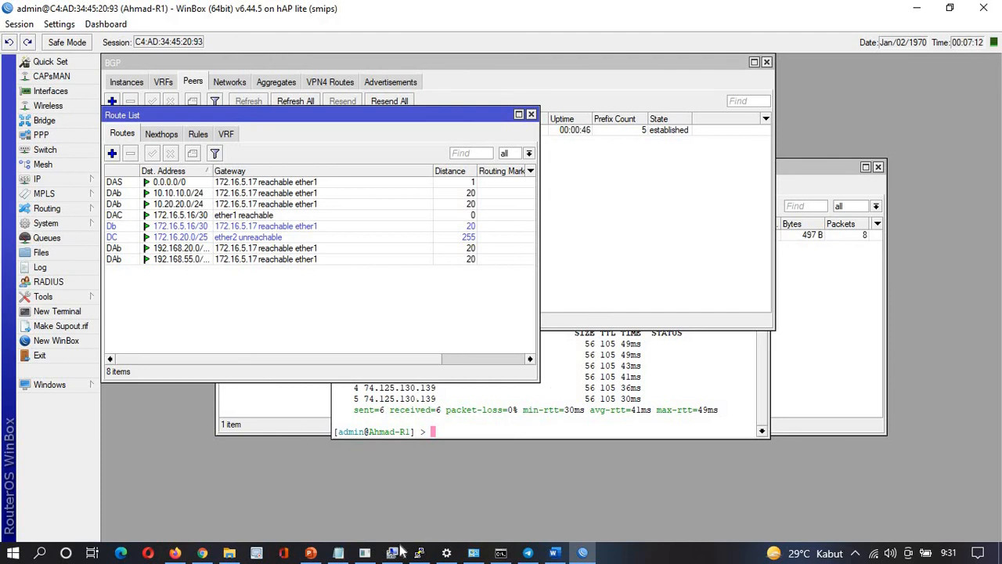
# Bring up the slide 4 network topology diagram in PowerPoint
pyautogui.click(310, 552)
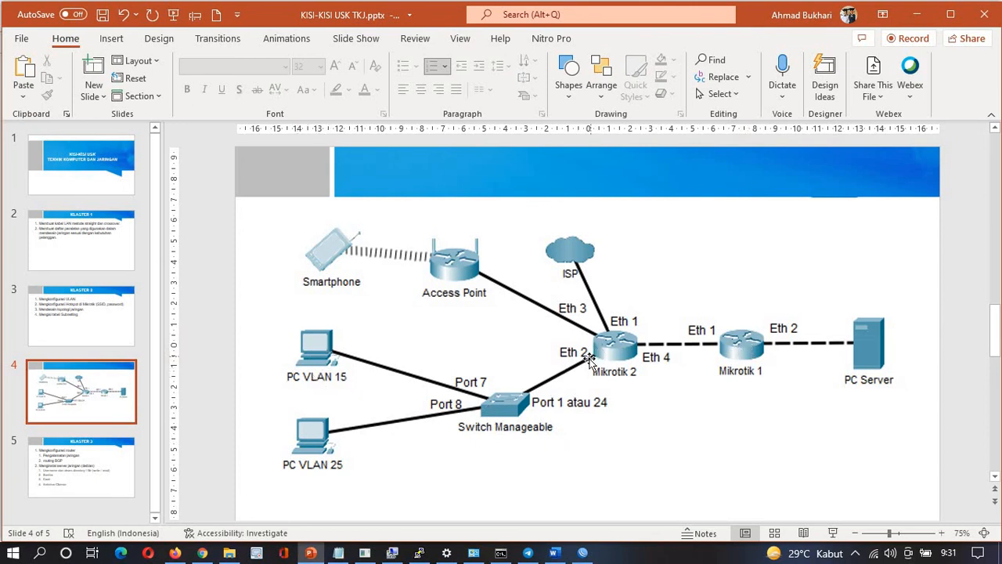
# Select the VLAN 15 gateway address 10.10.10.1 in the Notepad task notes
pyautogui.hotkey('alt', 'Tab')
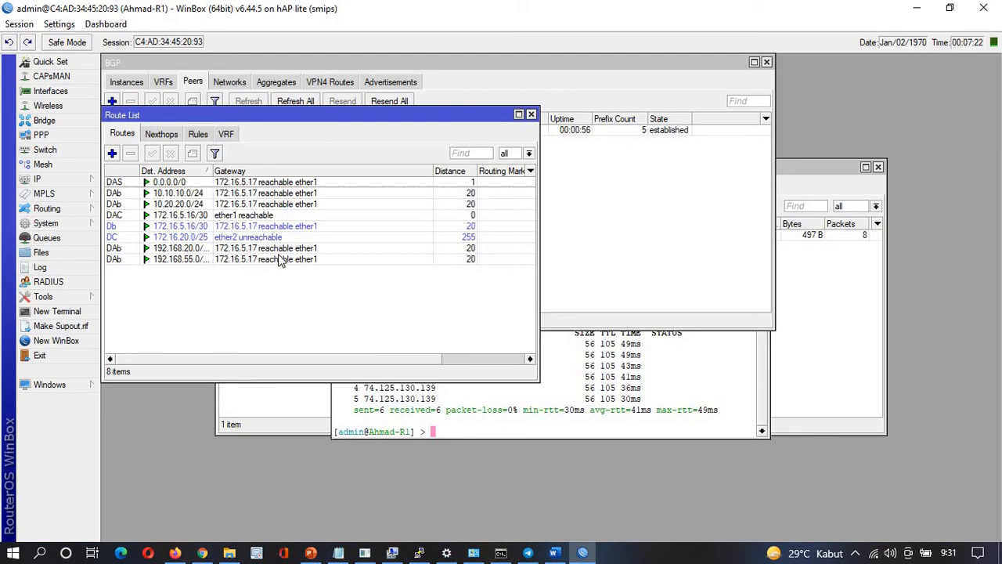
pyautogui.hotkey('alt', 'Tab')
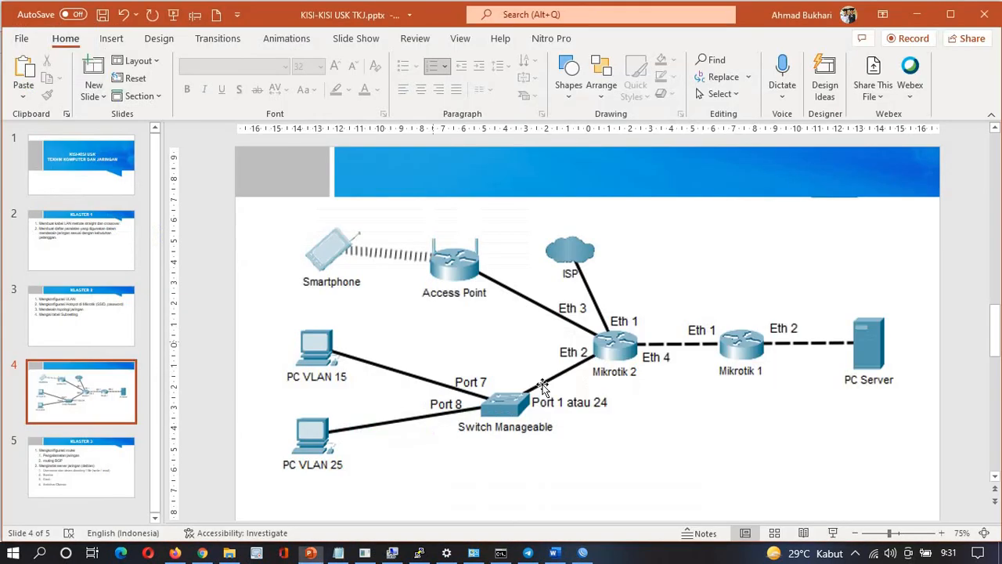
pyautogui.hotkey('alt', 'Tab')
pyautogui.press('Tab')
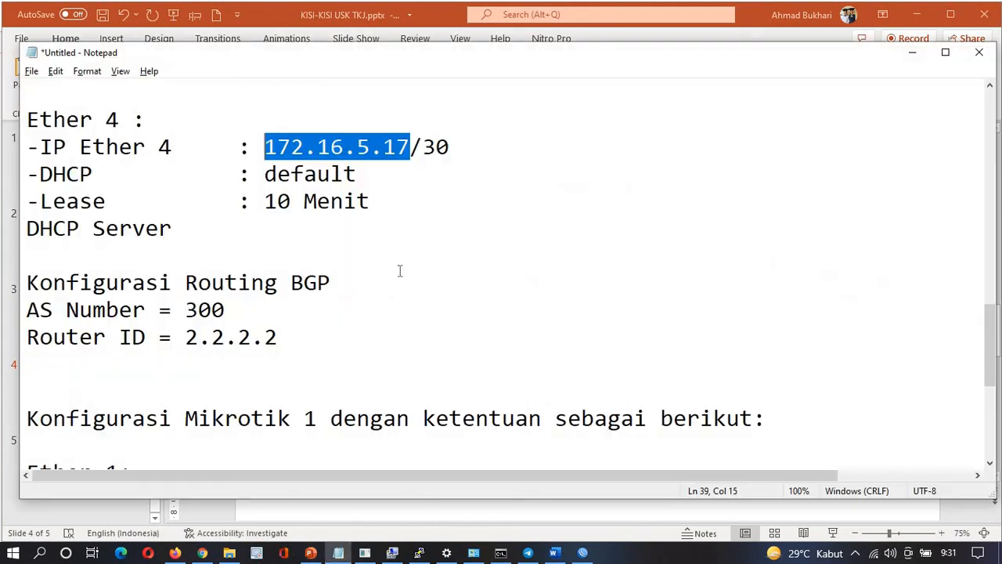
pyautogui.scroll(15, 284, 208)
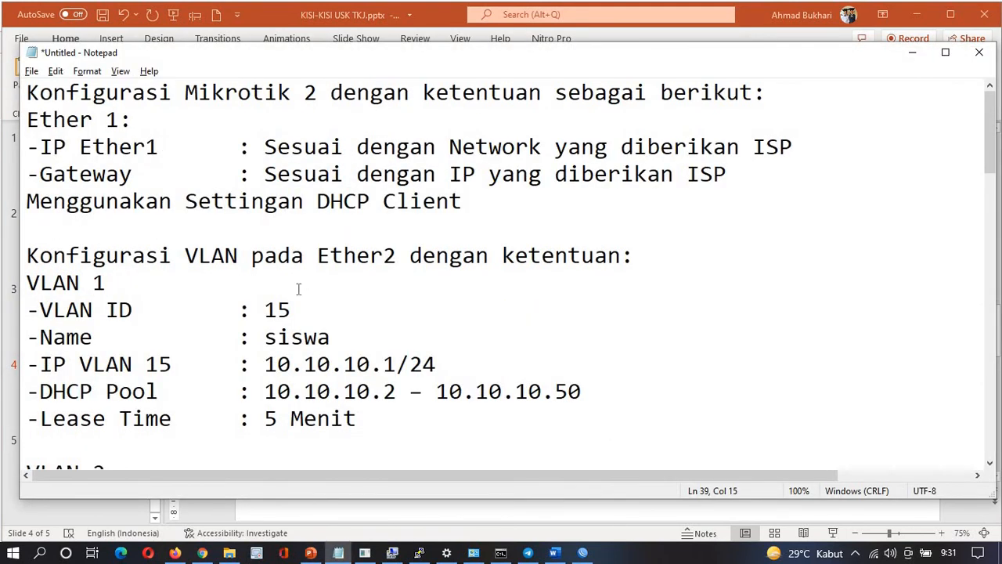
pyautogui.click(398, 368)
pyautogui.moveTo(398, 364); pyautogui.dragTo(266, 365)
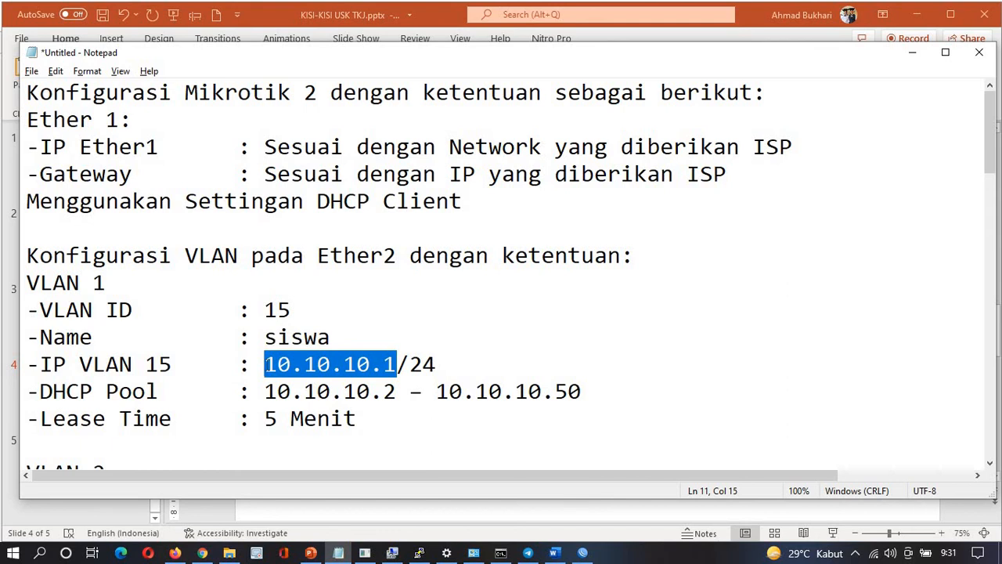
# Cycle through the open windows and return to the WinBox router session
pyautogui.hotkey('alt', 'Tab')
pyautogui.hotkey('alt', 'Tab')
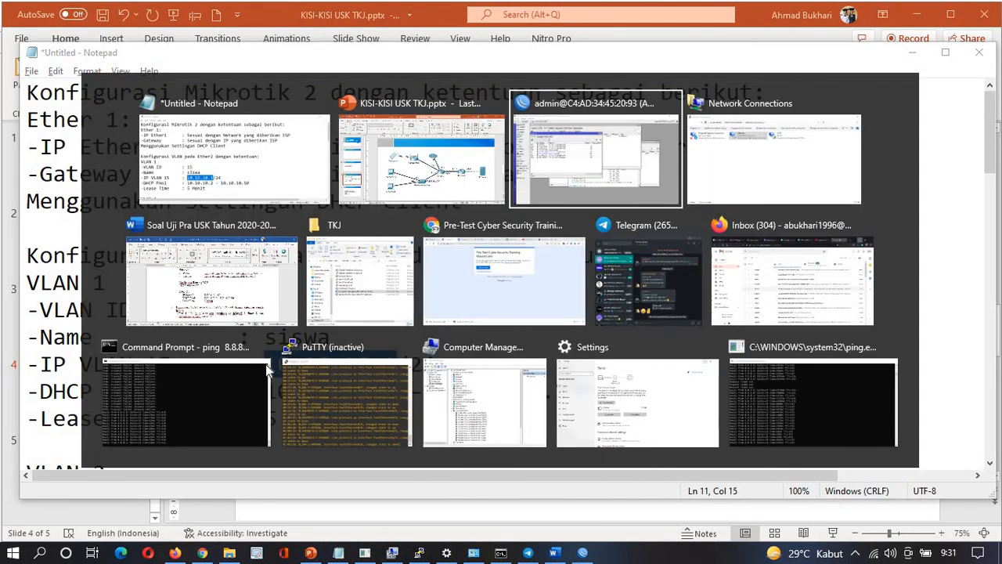
pyautogui.click(257, 178)
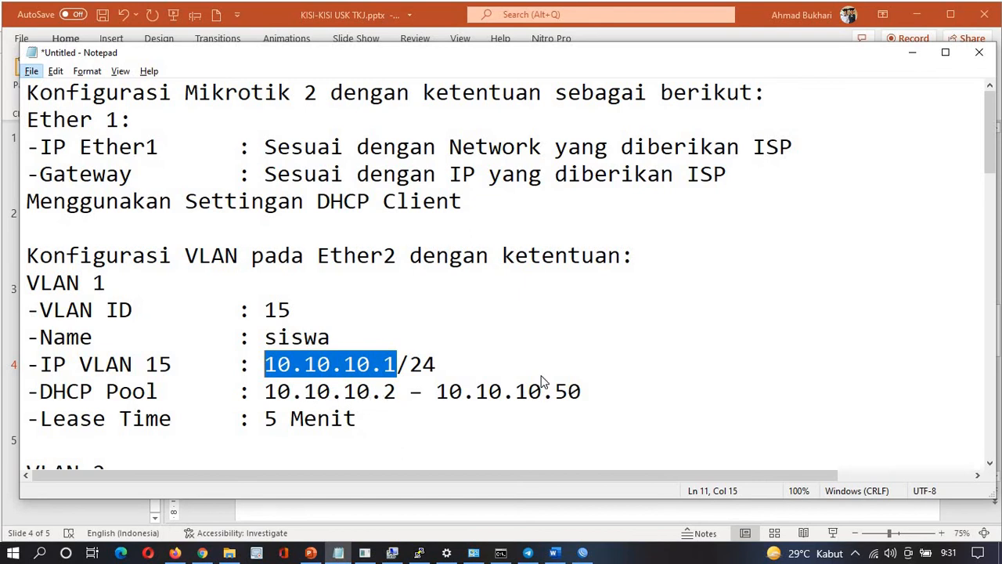
pyautogui.hotkey('alt', 'Tab')
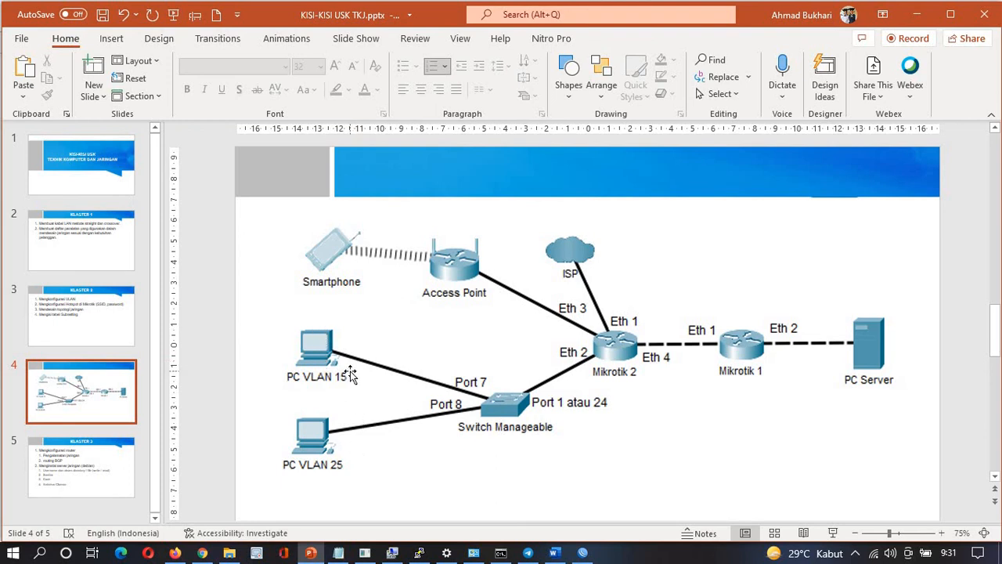
pyautogui.hotkey('alt', 'Tab')
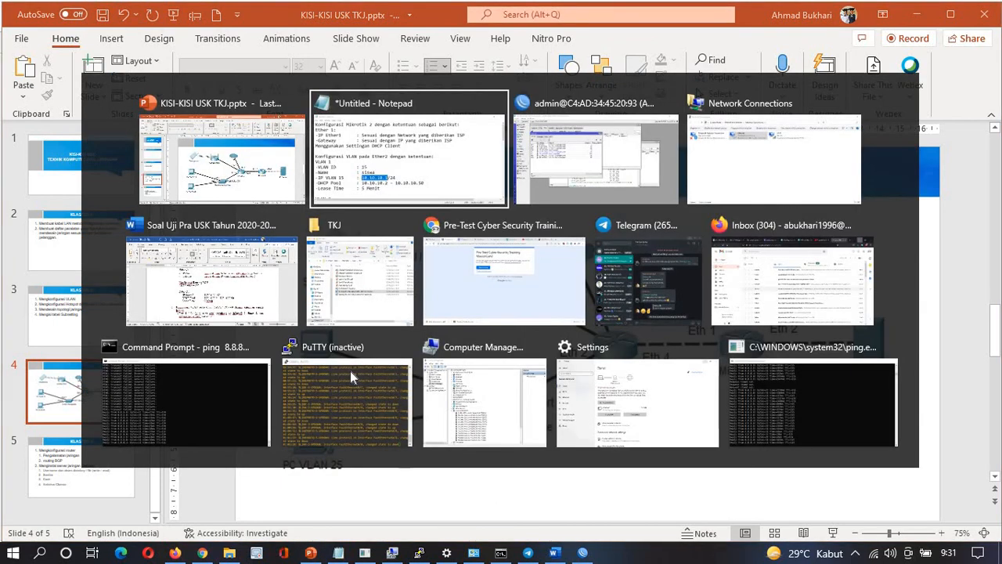
pyautogui.hotkey('alt', 'Tab')
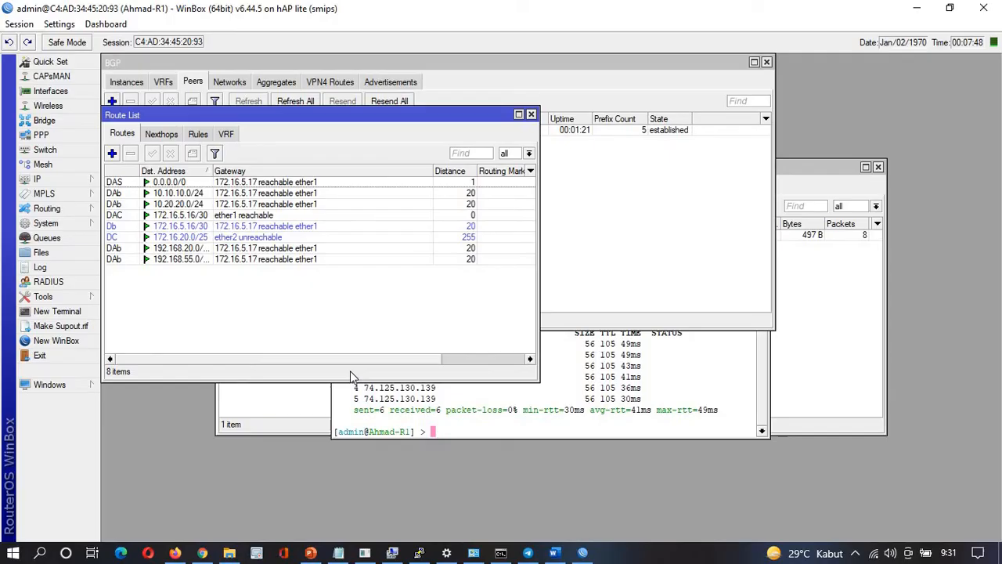
pyautogui.hotkey('alt', 'Tab')
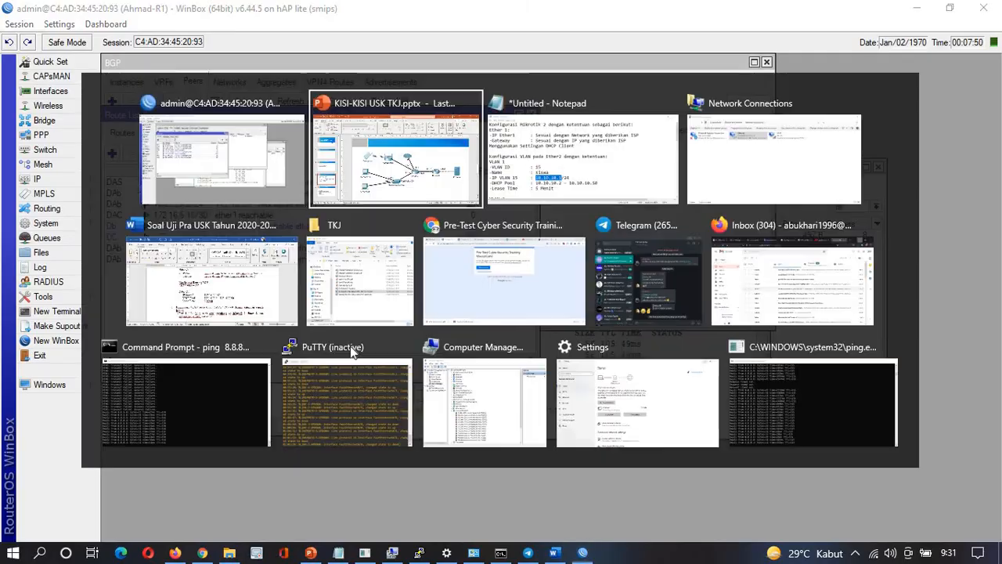
pyautogui.hotkey('alt', 'Tab')
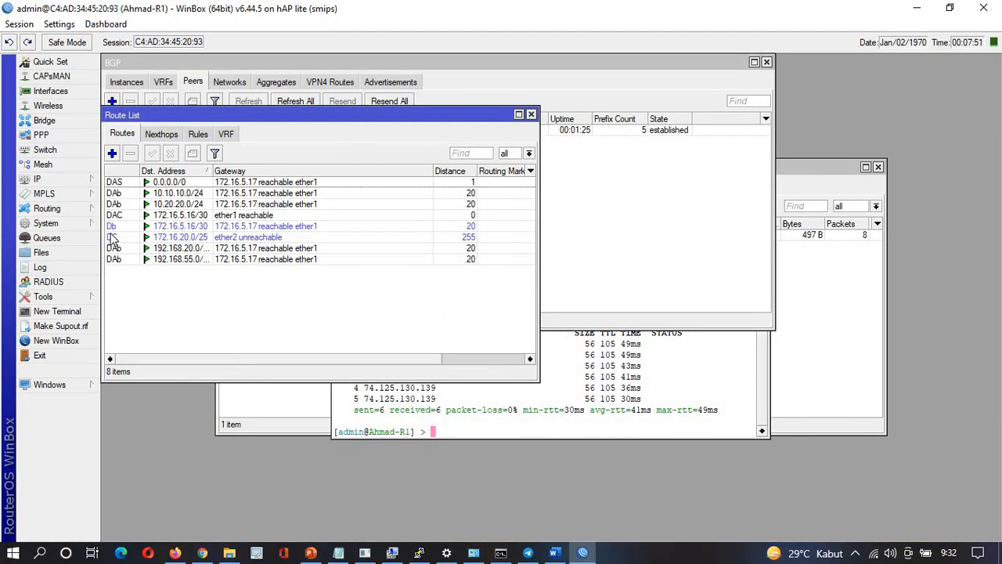
# In a new router terminal, ping 10.10.10.1 and stop after four replies
pyautogui.click(69, 178)
pyautogui.click(56, 311)
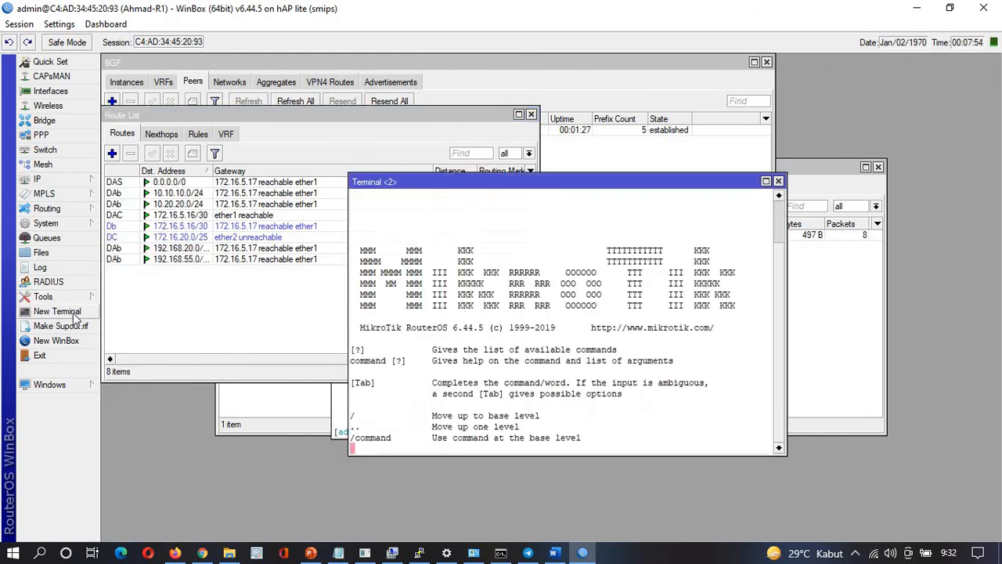
pyautogui.write('pin')
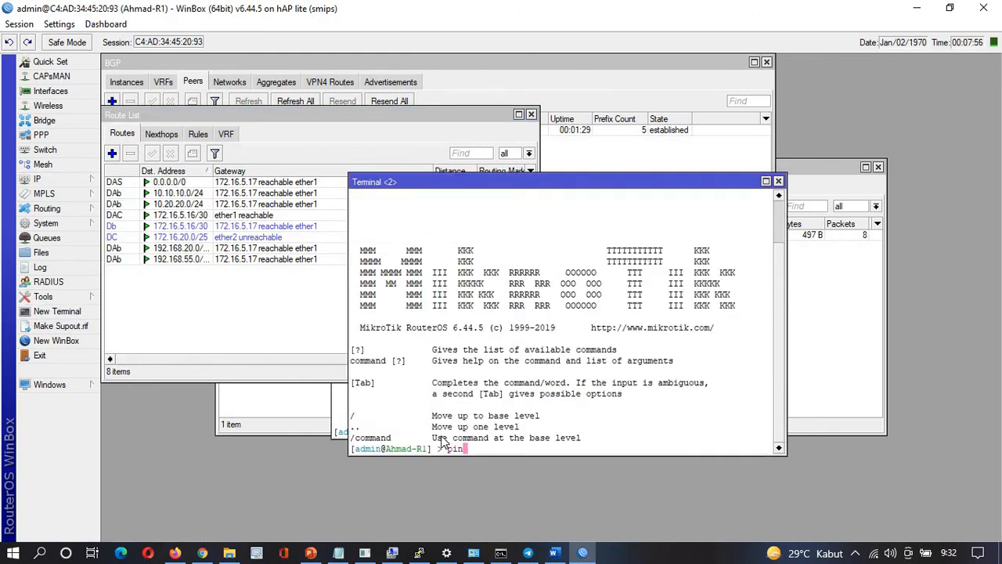
pyautogui.write('g 10.10.10.1')
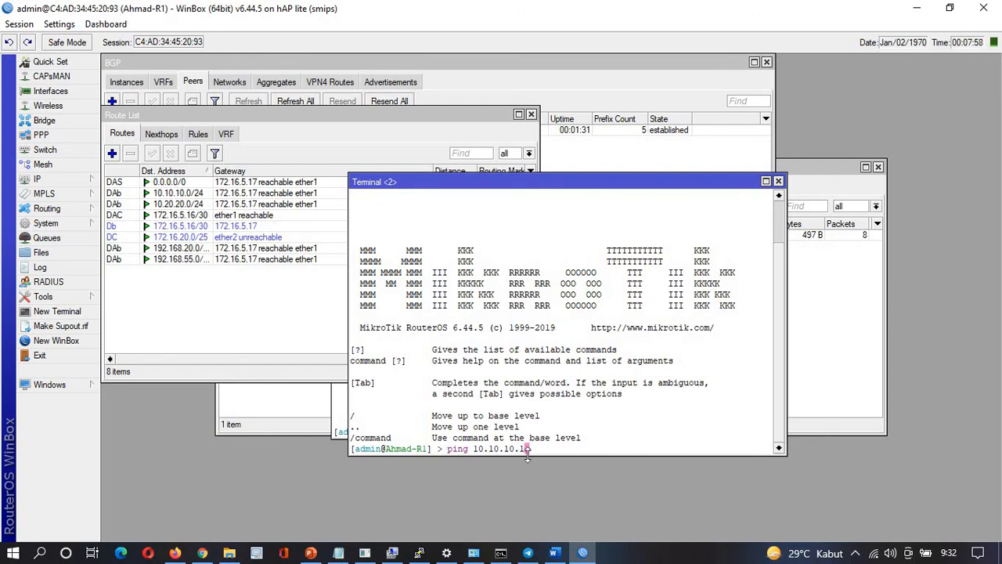
pyautogui.press('Return')
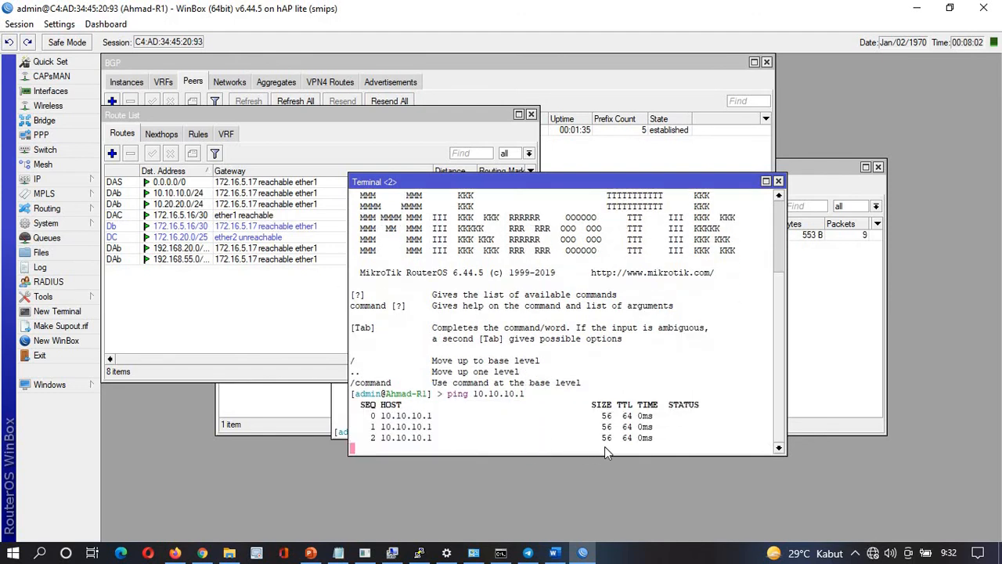
pyautogui.hotkey('ctrl', 'c')
# Edit the recalled ping to 10.20.20.1, run it and stop after four replies
pyautogui.press('Up')
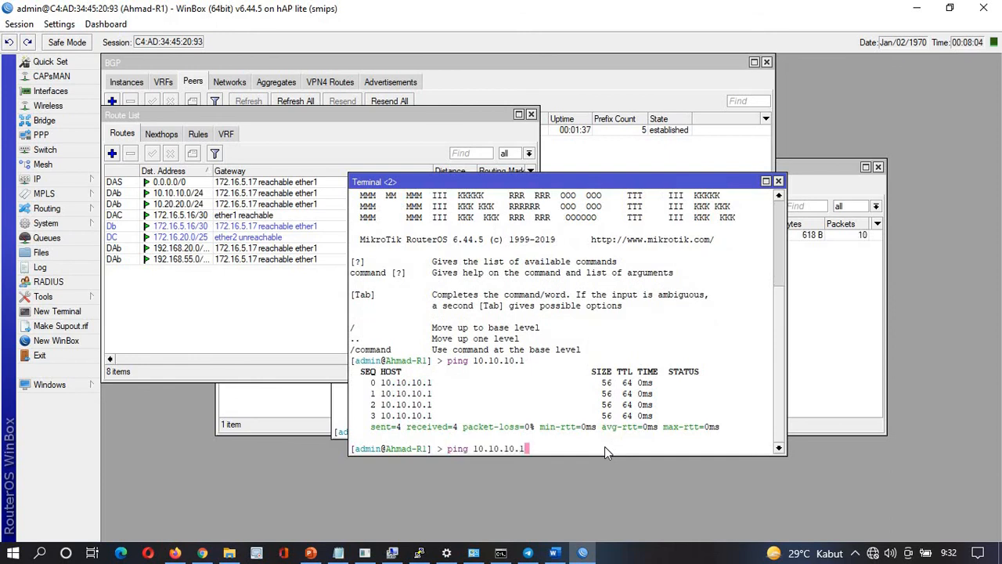
pyautogui.press('Left')
pyautogui.press('Left')
pyautogui.press('Left')
pyautogui.press('Left')
pyautogui.press('Left')
pyautogui.press('Left')
pyautogui.press('BackSpace')
pyautogui.write('2')
pyautogui.press('Right')
pyautogui.press('Right')
pyautogui.press('Right')
pyautogui.press('BackSpace')
pyautogui.write('2')
pyautogui.press('Return')
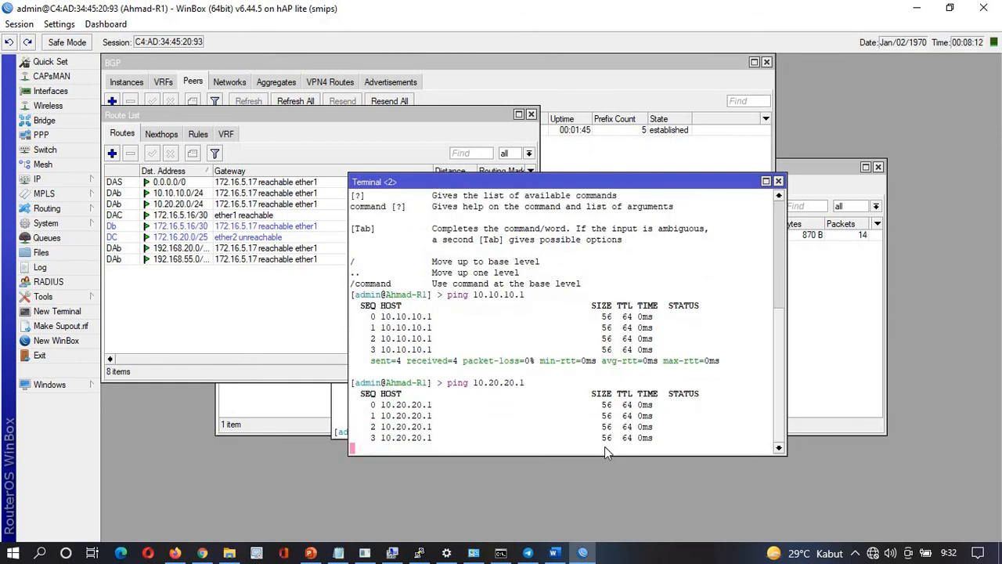
pyautogui.hotkey('ctrl', 'c')
pyautogui.hotkey('alt', 'Tab')
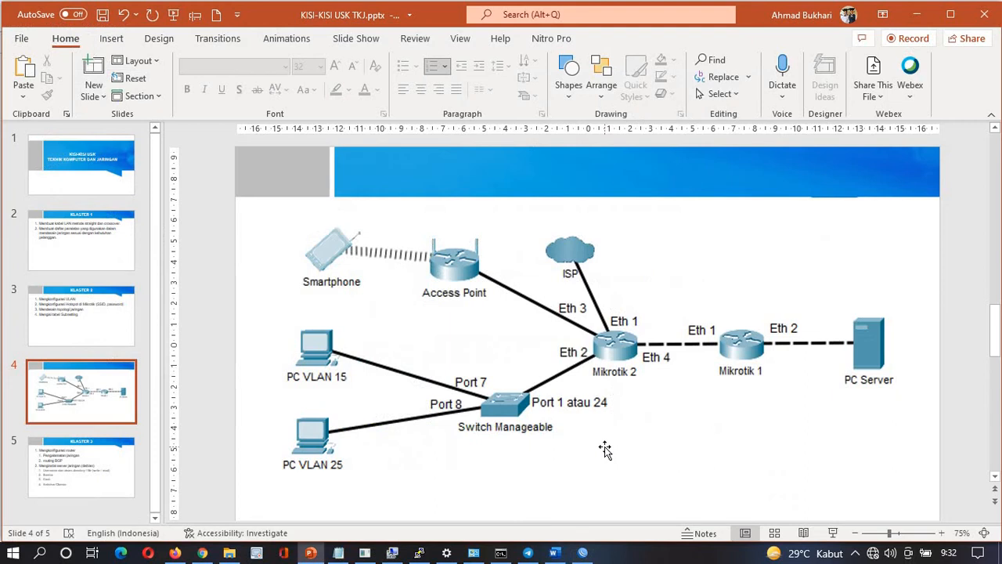
# Copy the Ether 3 address 192.168.20.1 from the Notepad notes
pyautogui.hotkey('alt', 'Tab')
pyautogui.press('Tab')
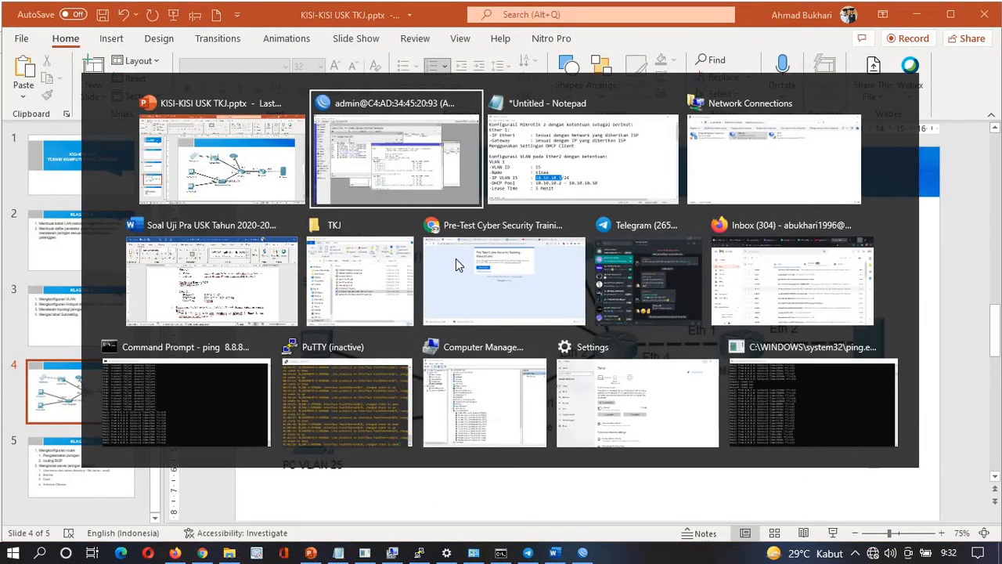
pyautogui.scroll(-5, 456, 260)
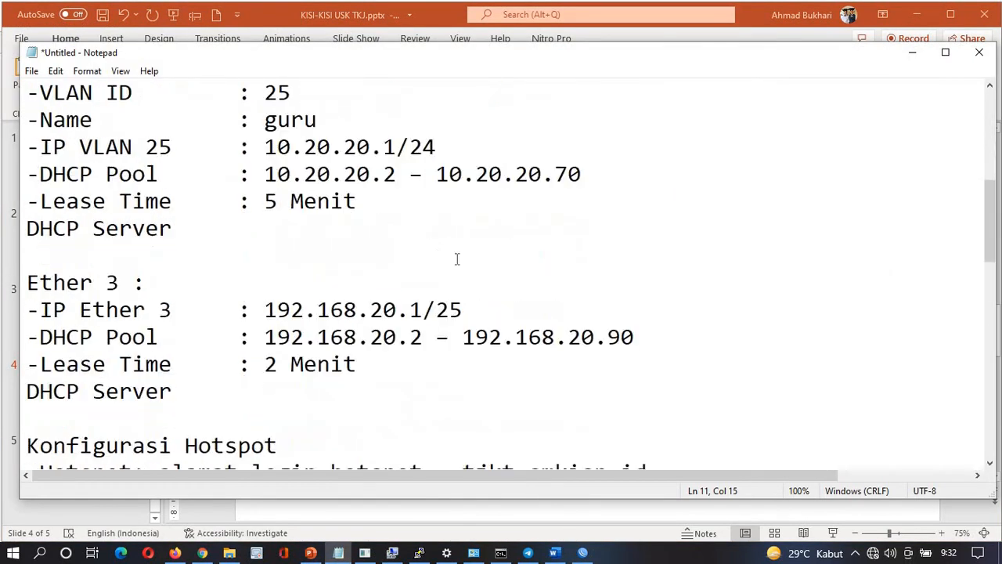
pyautogui.moveTo(266, 310); pyautogui.dragTo(427, 324)
pyautogui.hotkey('alt', 'Tab')
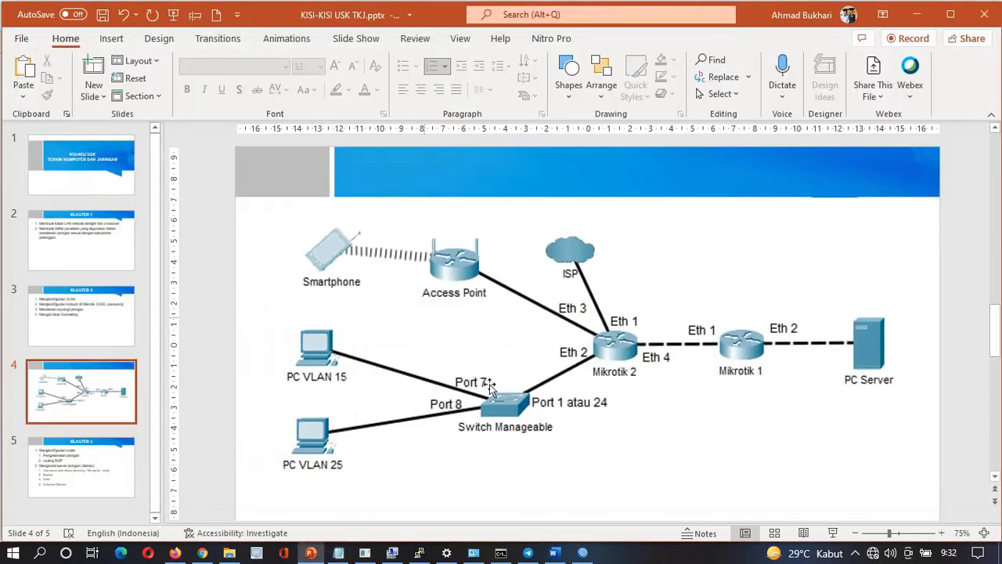
# Ping the pasted 192.168.20.1 from the WinBox terminal and stop after the replies
pyautogui.hotkey('alt', 'Tab')
pyautogui.press('Tab')
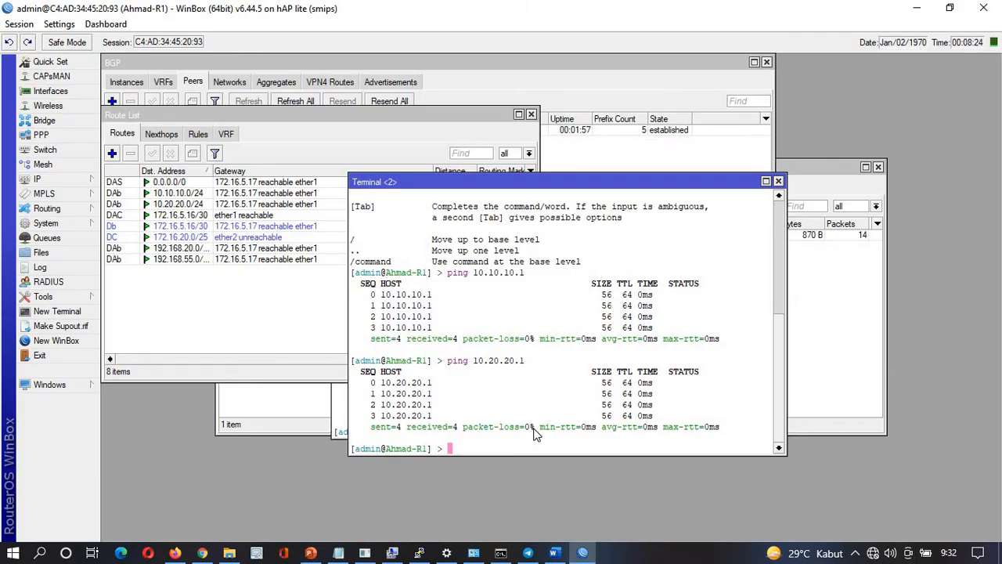
pyautogui.write('ping')
pyautogui.hotkey('ctrl', 'v')
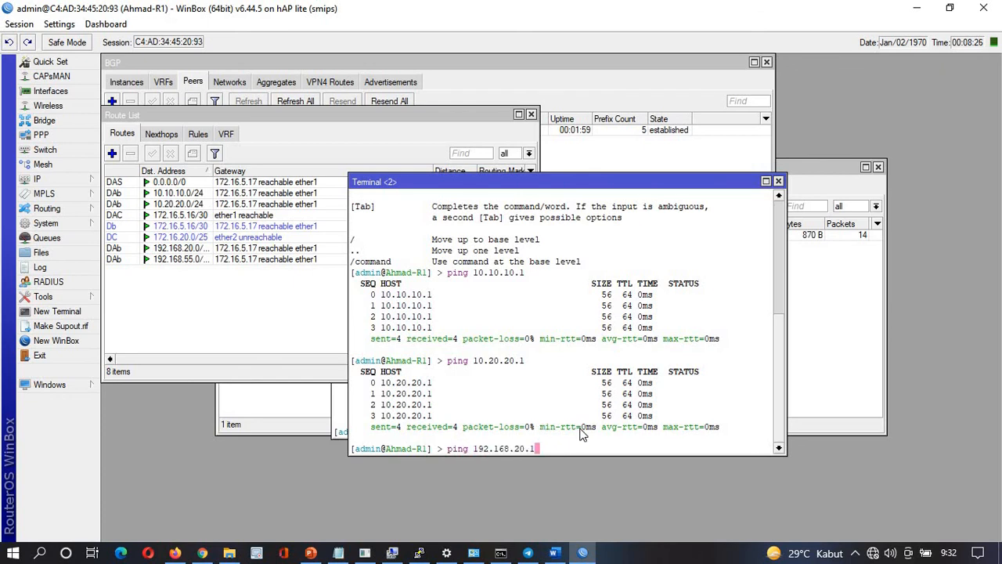
pyautogui.press('Return')
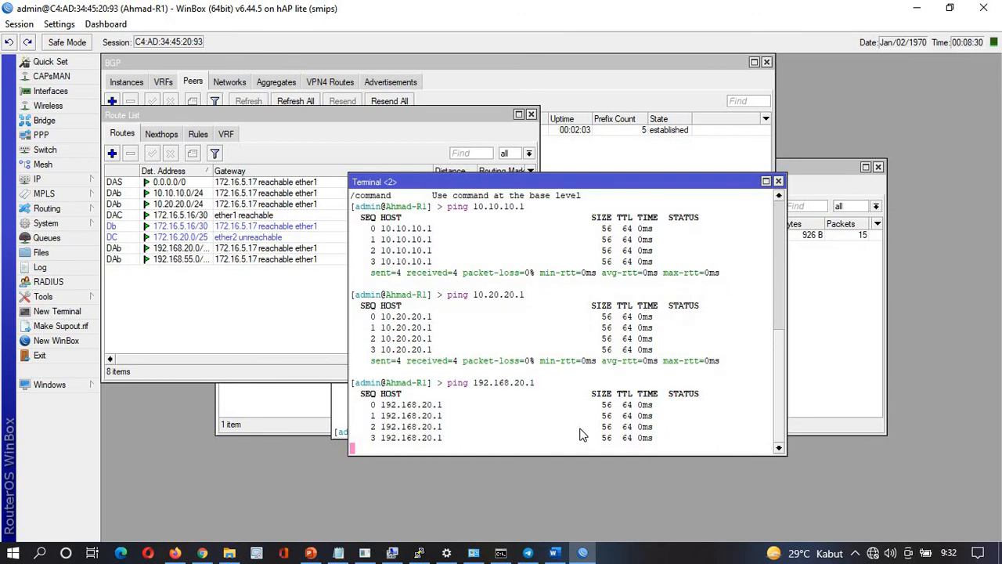
pyautogui.hotkey('ctrl', 'c')
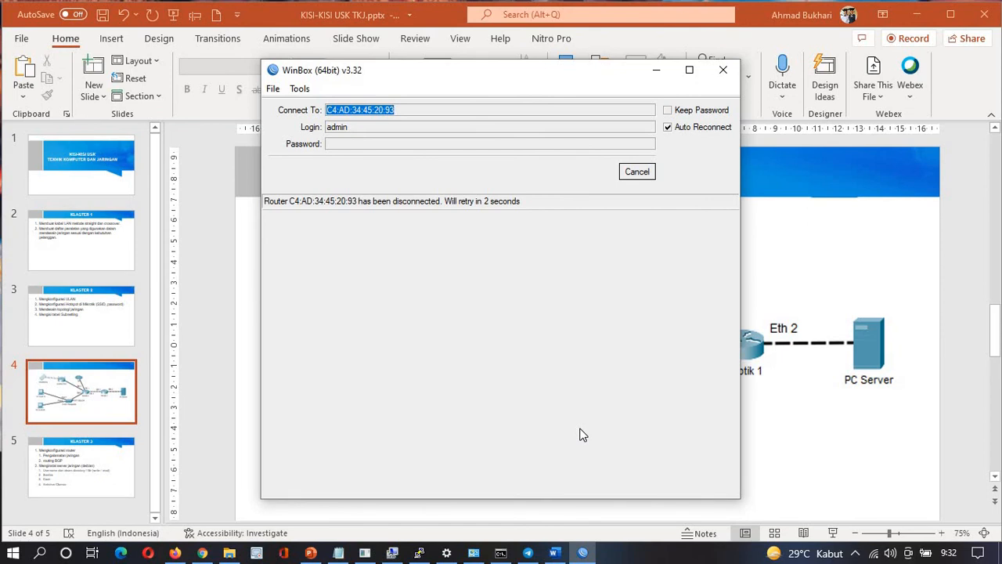
# Cancel auto-reconnect and log in as admin to Ahmad-R2 at 6C:3B:6B:FF:18:82
pyautogui.click(638, 177)
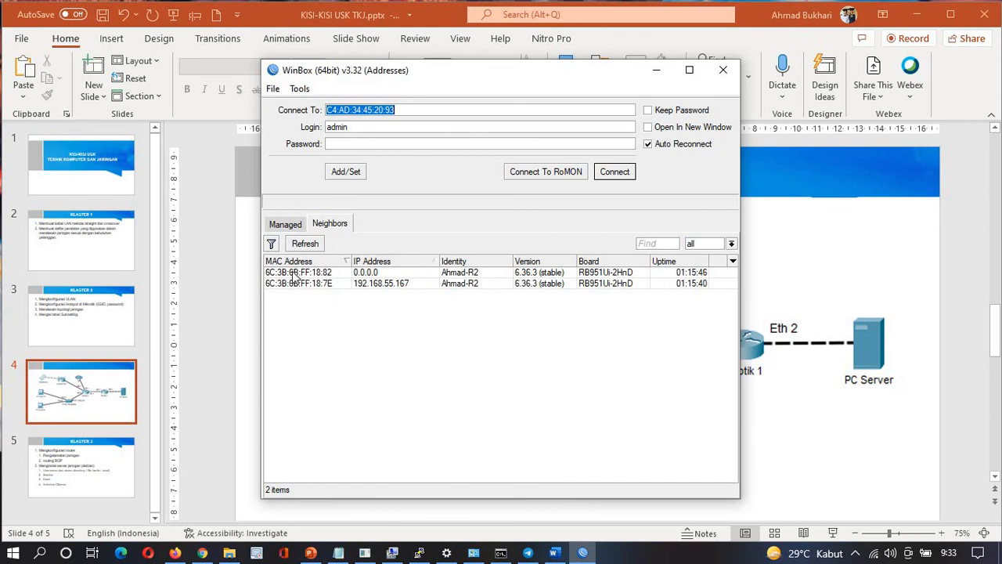
pyautogui.click(514, 330)
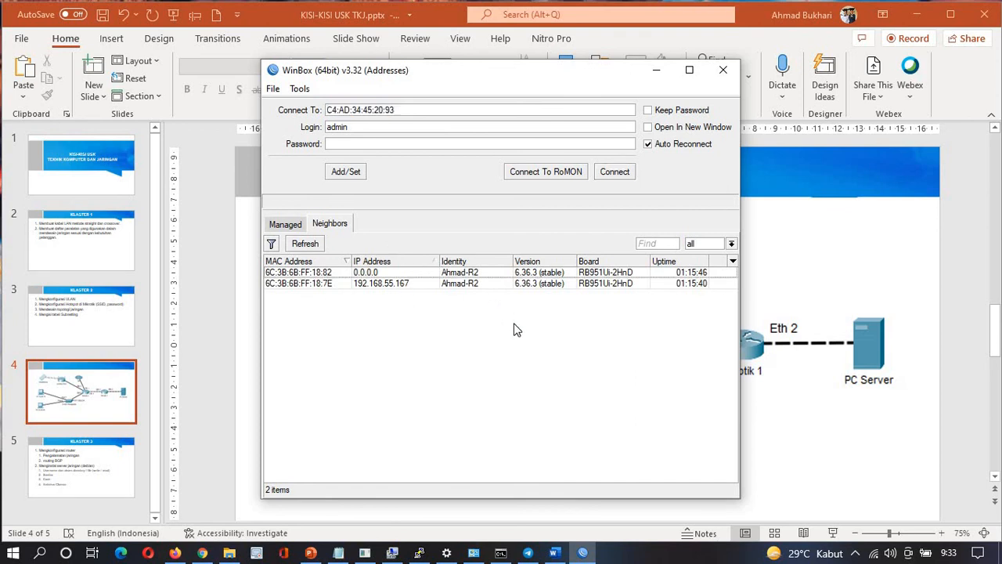
pyautogui.click(298, 274)
pyautogui.doubleClick(299, 274)
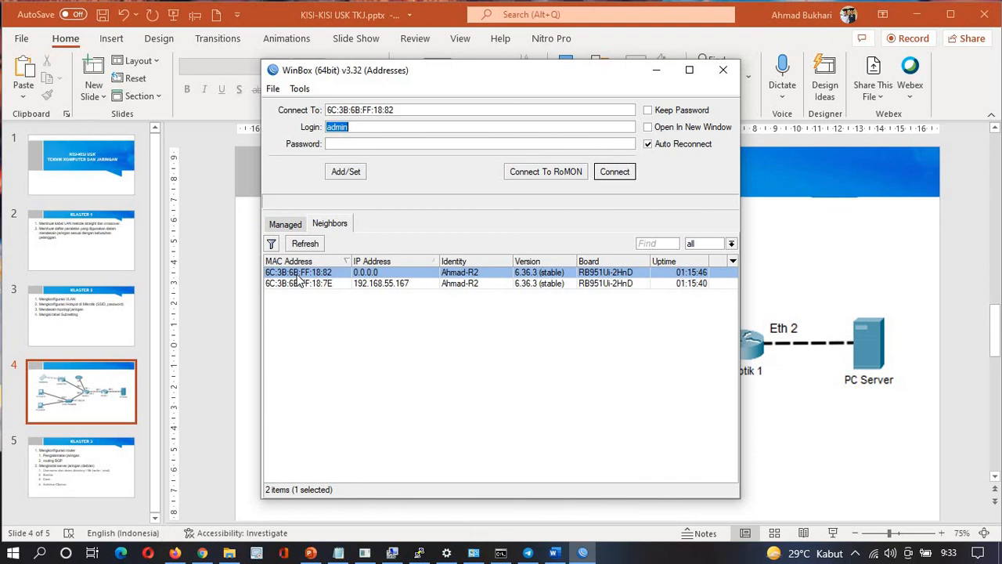
pyautogui.click(306, 245)
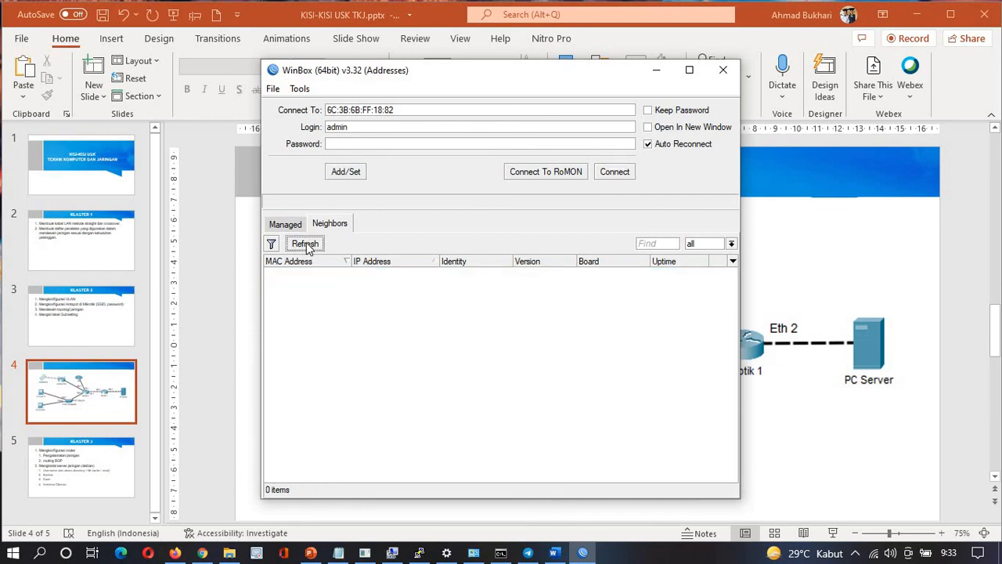
pyautogui.click(312, 272)
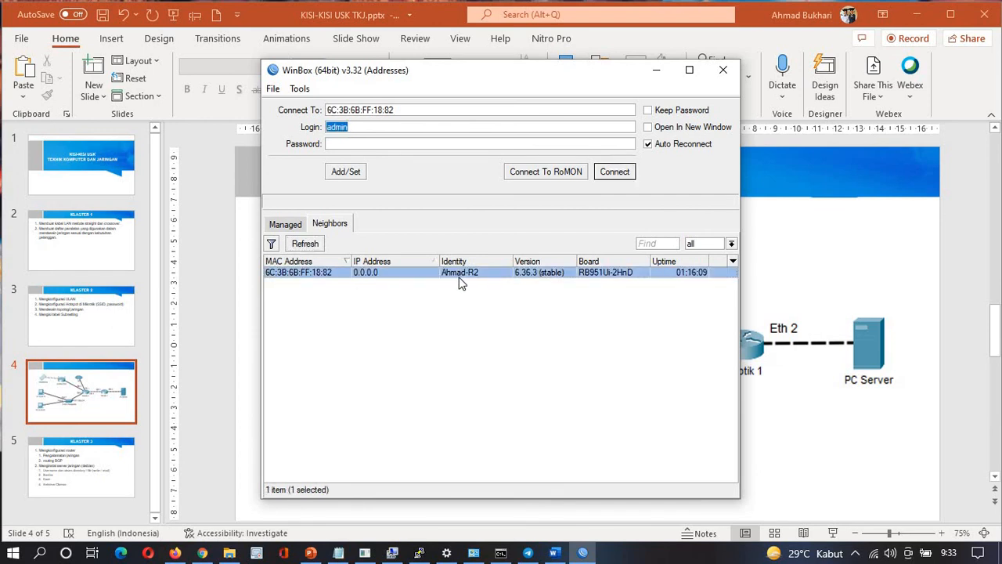
pyautogui.click(615, 172)
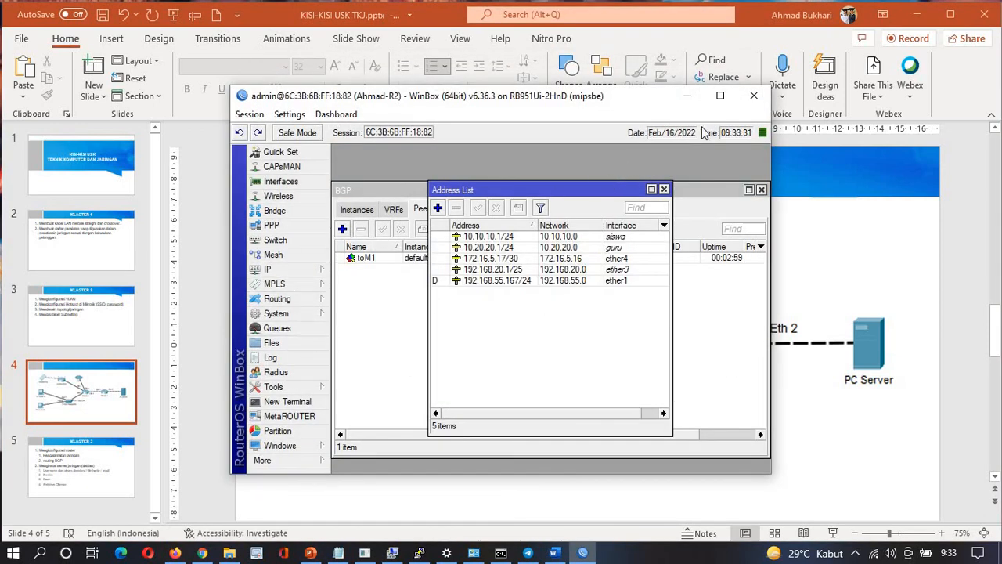
# Maximize WinBox and inspect Ahmad-R2's BGP route 172.16.20.0/25 via 172.16.5.18 in the Route List
pyautogui.click(720, 96)
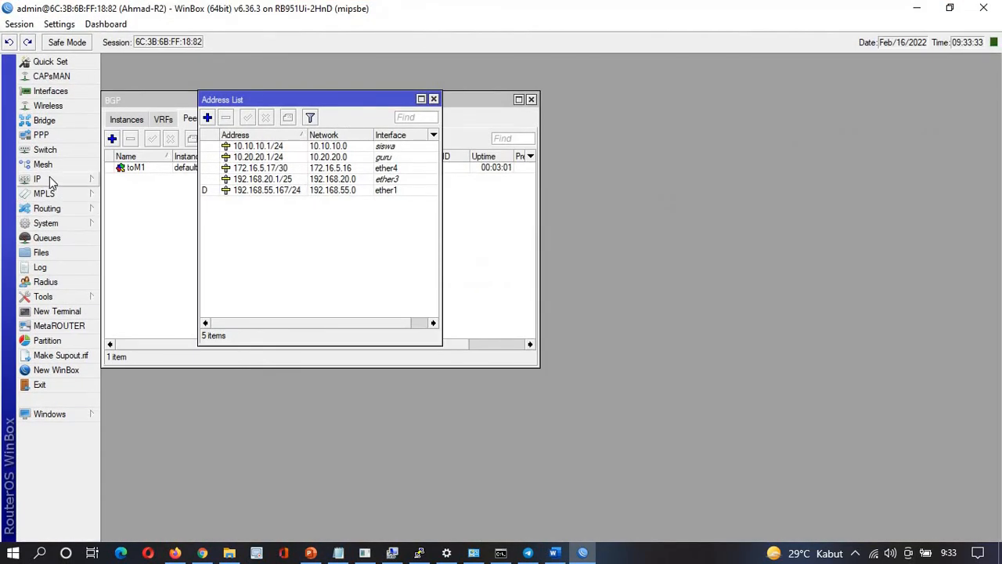
pyautogui.click(51, 181)
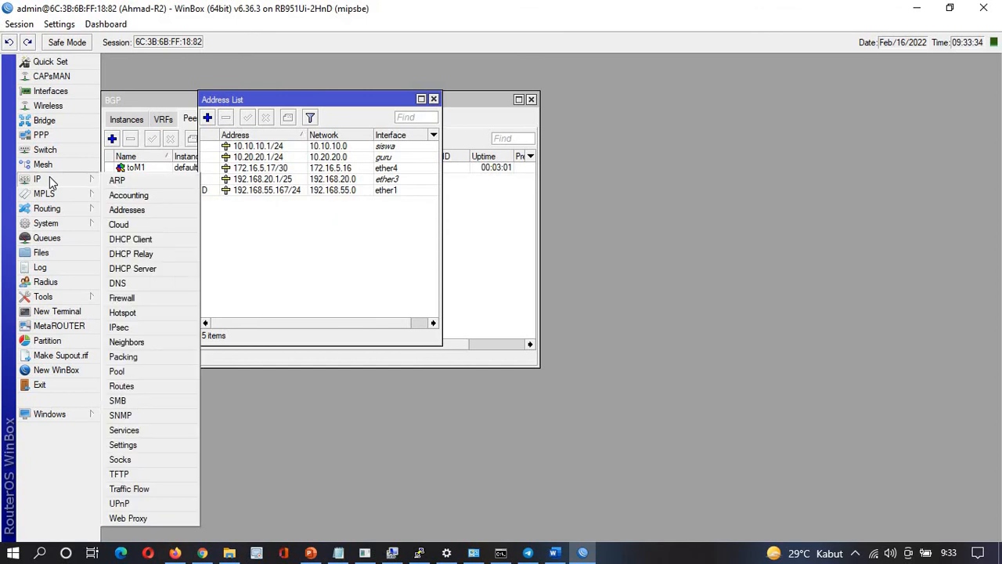
pyautogui.click(123, 386)
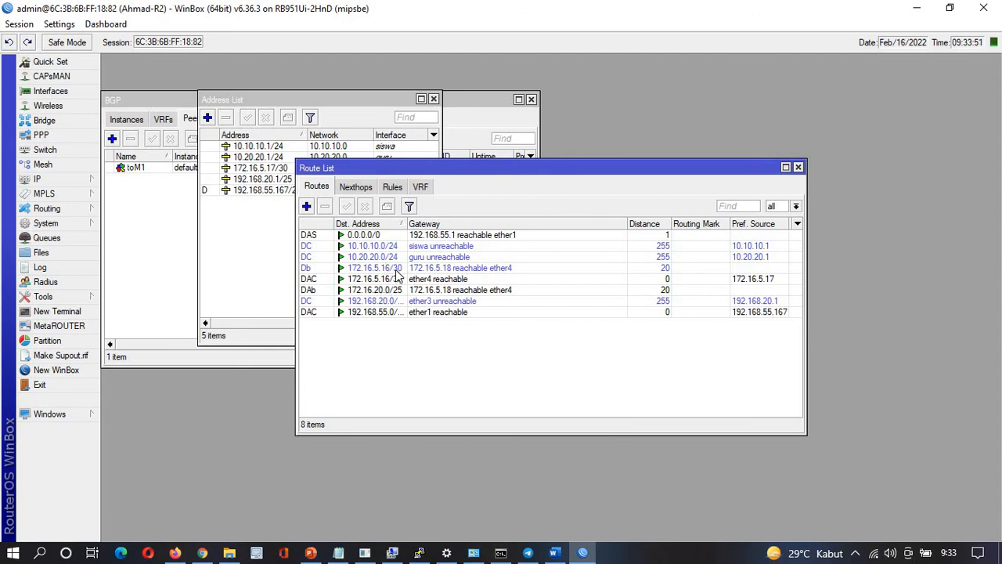
pyautogui.click(396, 269)
pyautogui.click(393, 291)
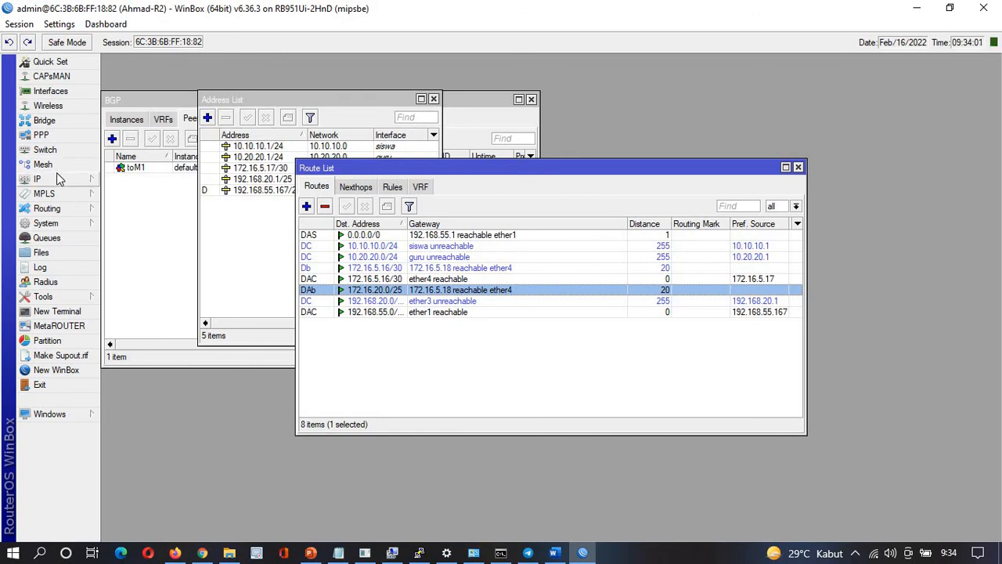
# Copy the Ether 2 address 172.16.20.1 from the Notepad notes
pyautogui.click(338, 553)
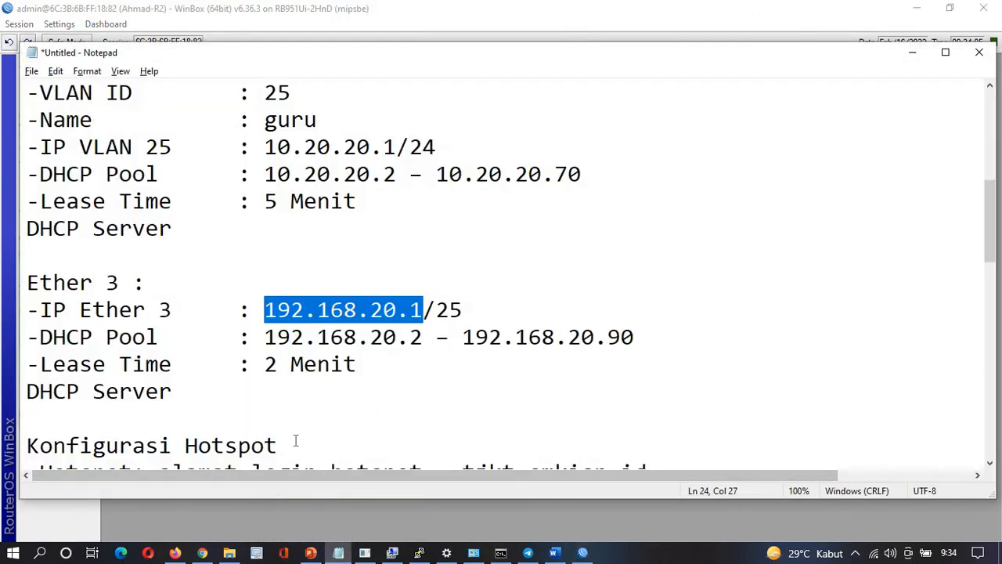
pyautogui.scroll(-5, 293, 438)
pyautogui.click(262, 366)
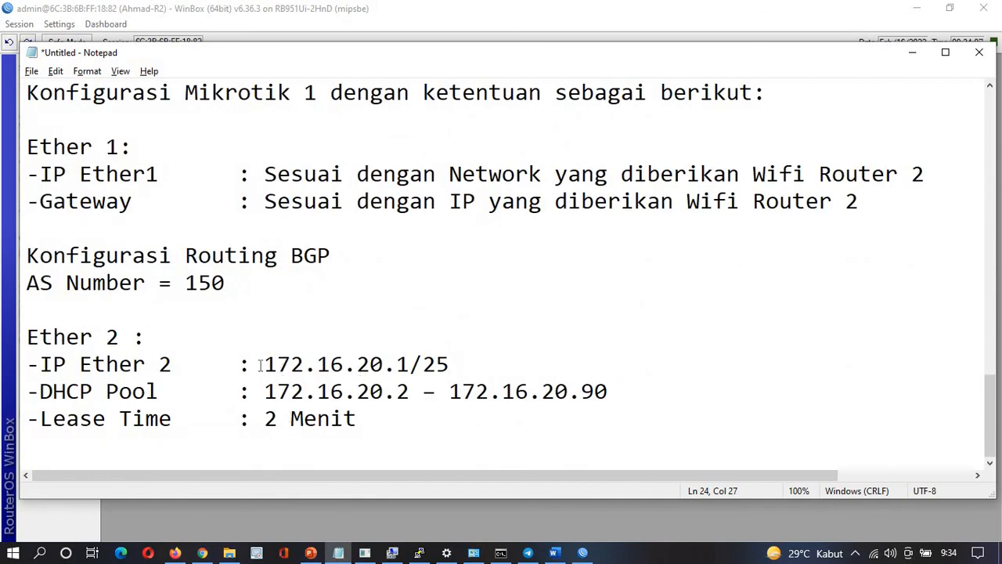
pyautogui.moveTo(262, 365); pyautogui.dragTo(412, 365)
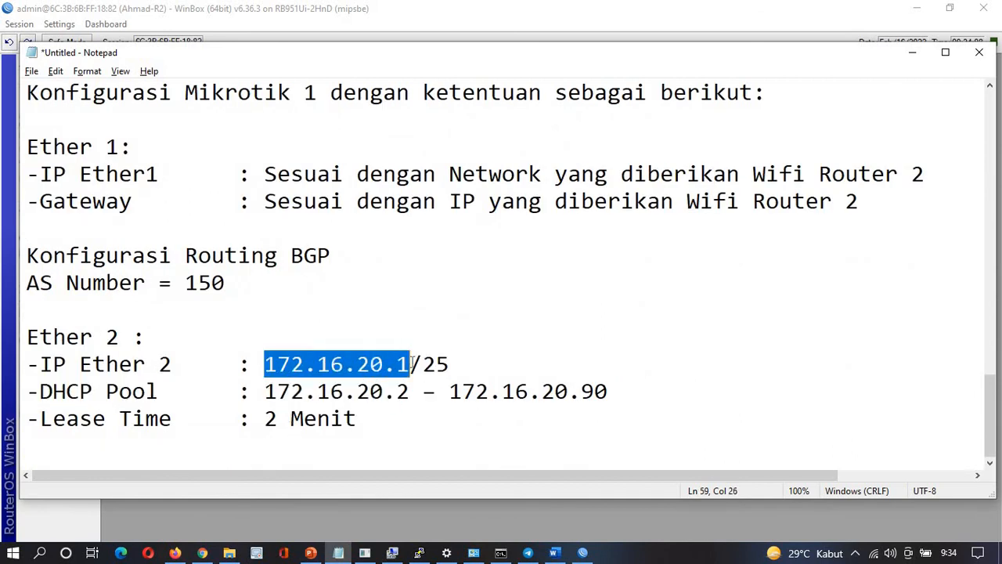
pyautogui.hotkey('alt', 'Tab')
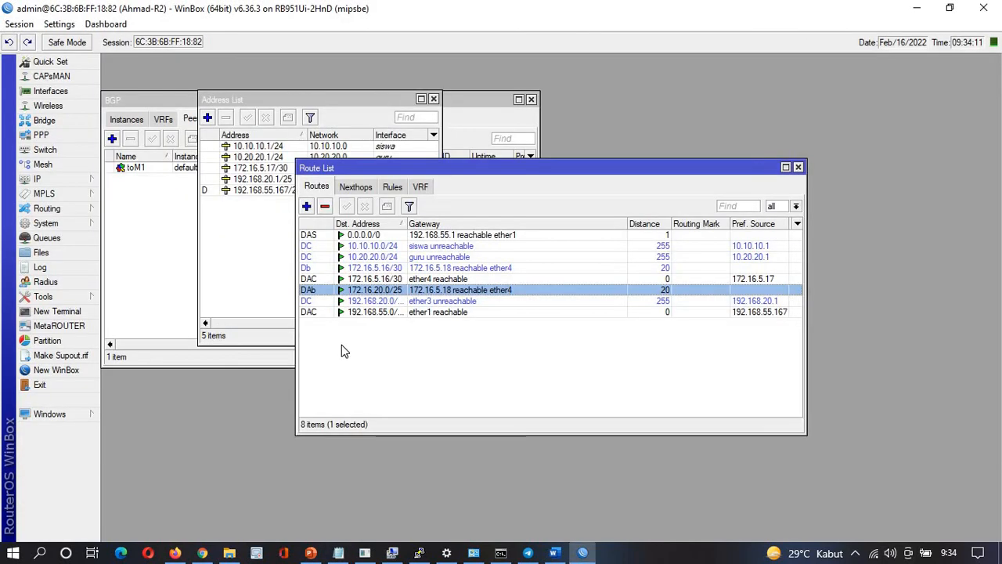
# Ping 172.16.20.1 from a new Ahmad-R2 terminal, then return to the notes
pyautogui.click(56, 310)
pyautogui.write('ping')
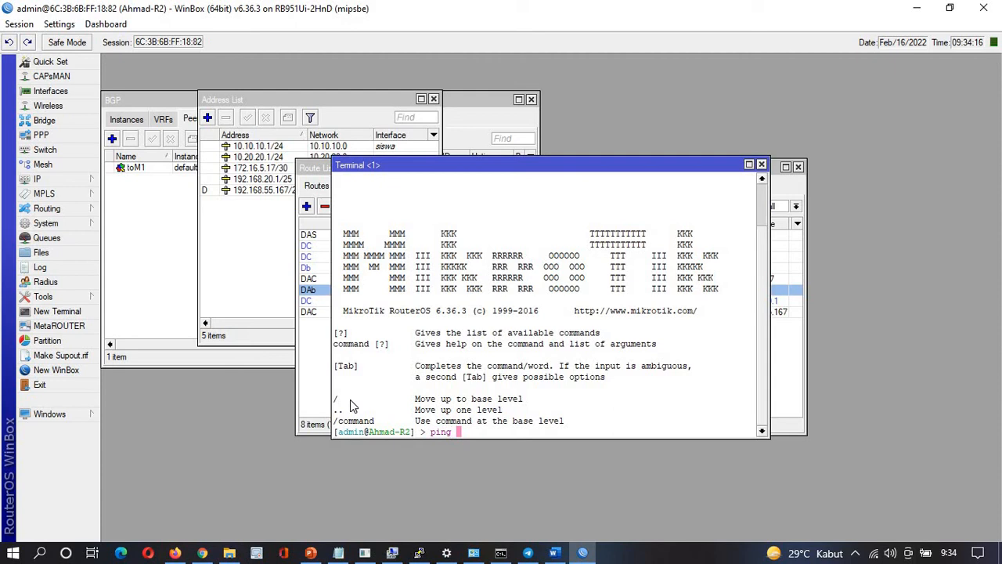
pyautogui.hotkey('ctrl', 'v')
pyautogui.press('Return')
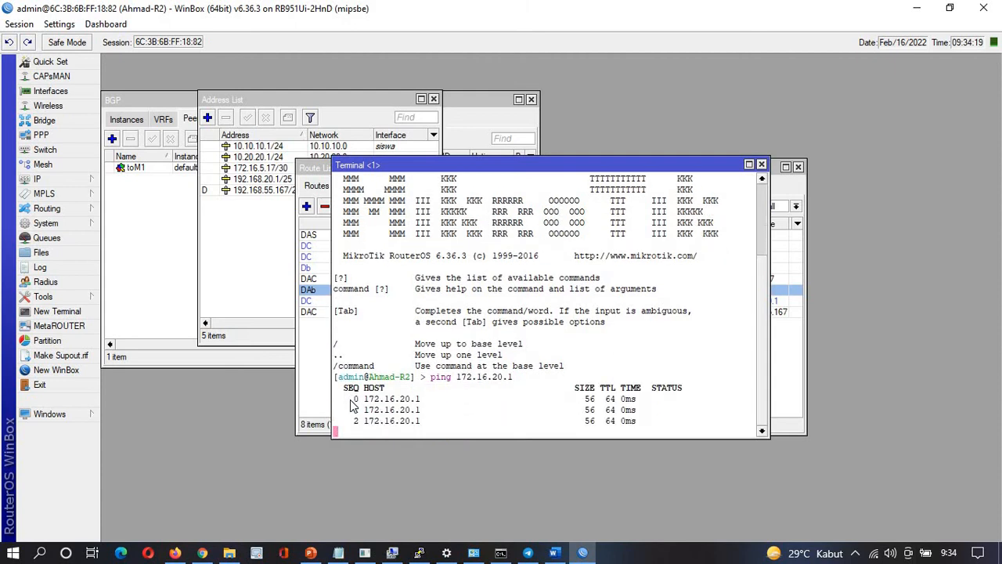
pyautogui.hotkey('ctrl', 'c')
pyautogui.hotkey('alt', 'Tab')
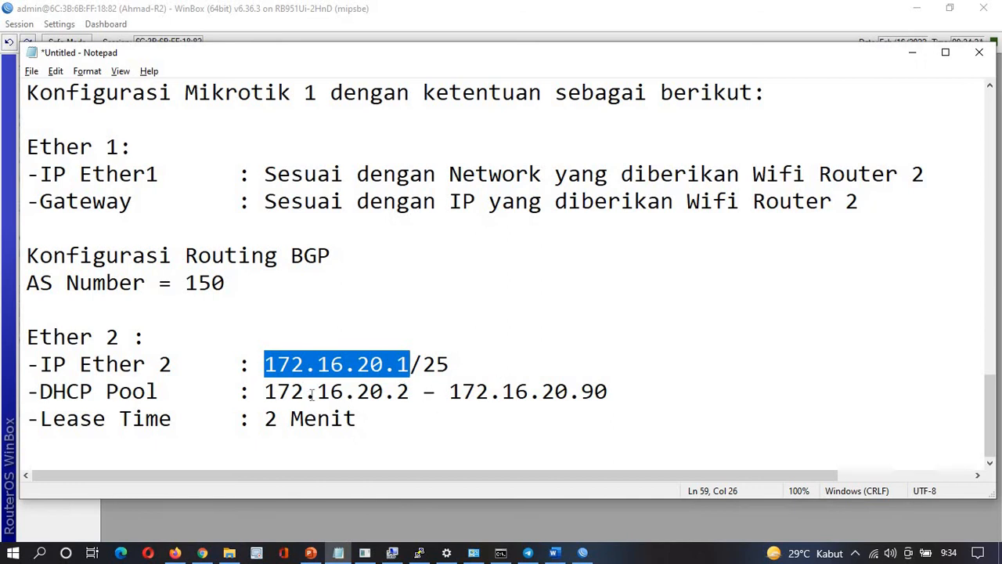
# Review the Ether 2 DHCP pool 172.16.20.2–172.16.20.90 in the notes, then return to WinBox
pyautogui.click(402, 391)
pyautogui.hotkey('shift', 'Right')
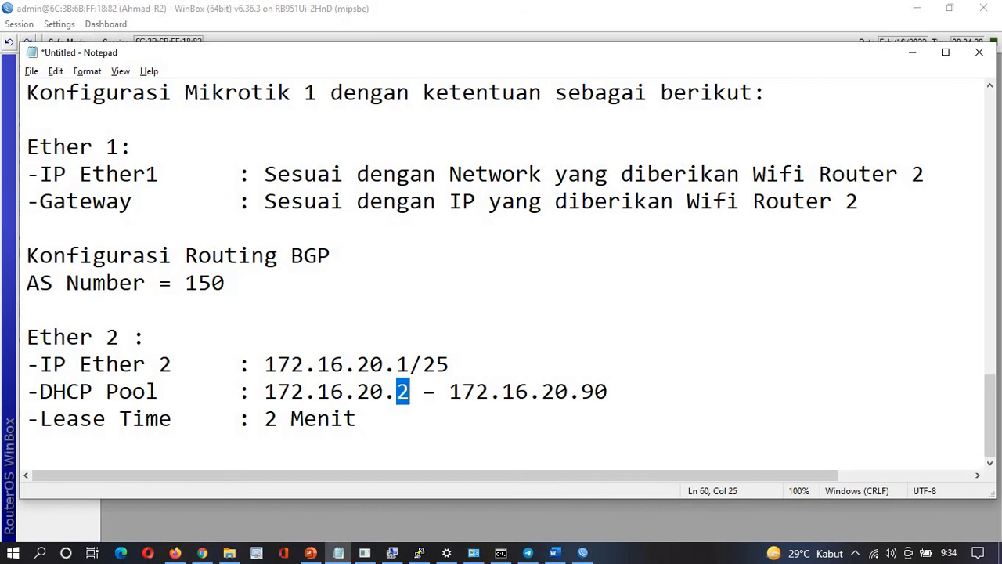
pyautogui.scroll(15, 407, 392)
pyautogui.scroll(-6, 407, 393)
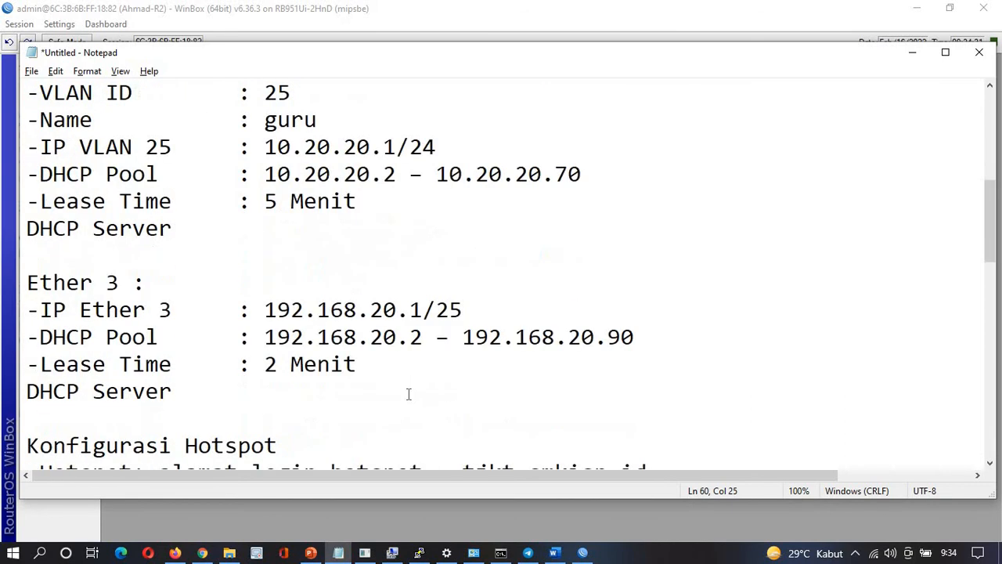
pyautogui.scroll(6, 408, 392)
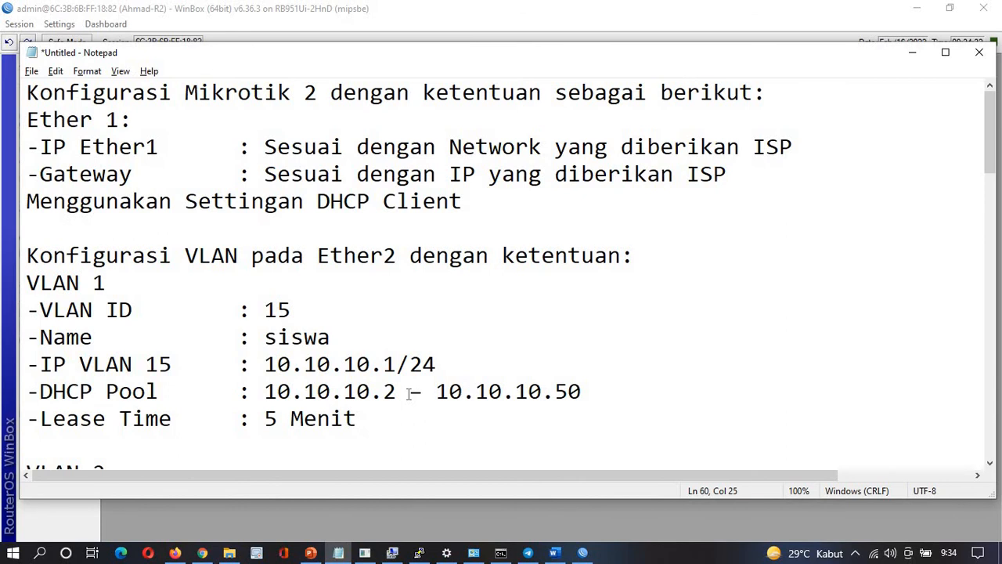
pyautogui.scroll(-15, 408, 393)
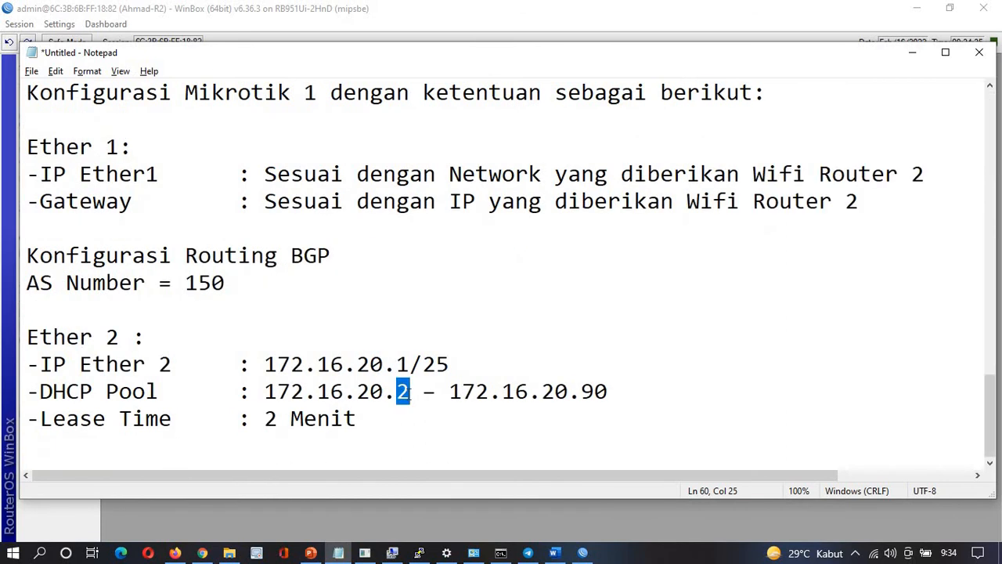
pyautogui.hotkey('alt', 'Tab')
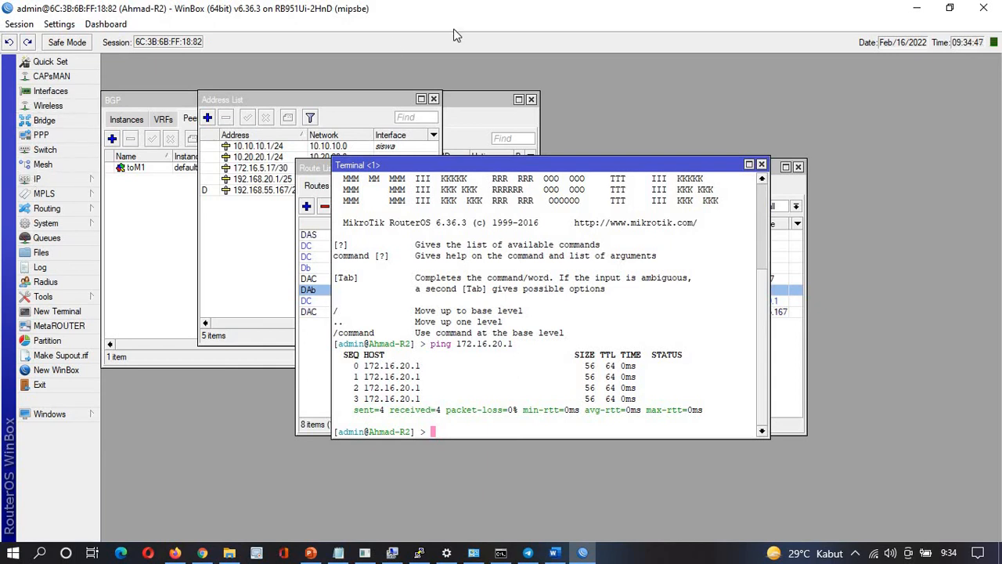
# Enable the disabled wlan1 wireless interface and open its settings
pyautogui.click(58, 108)
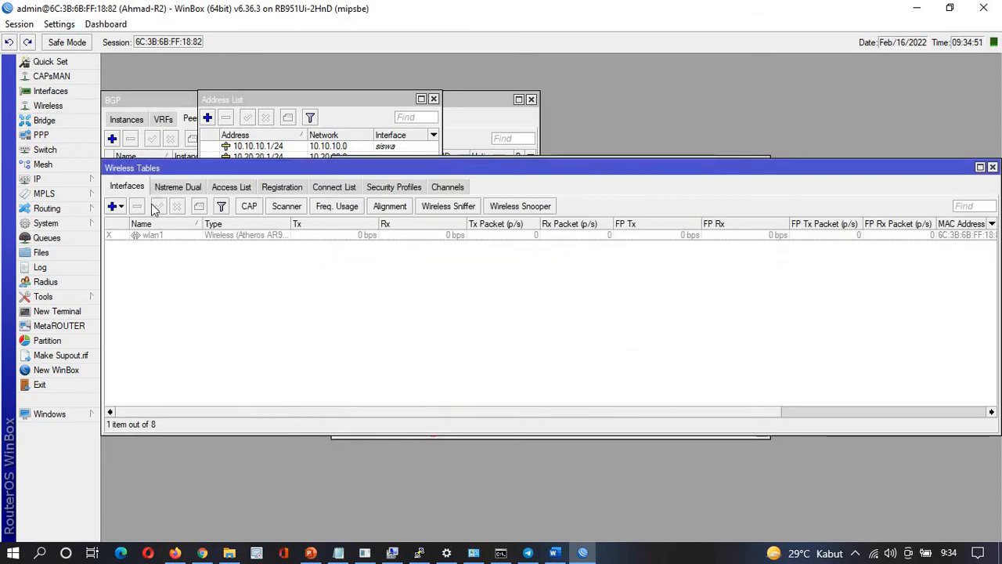
pyautogui.click(144, 238)
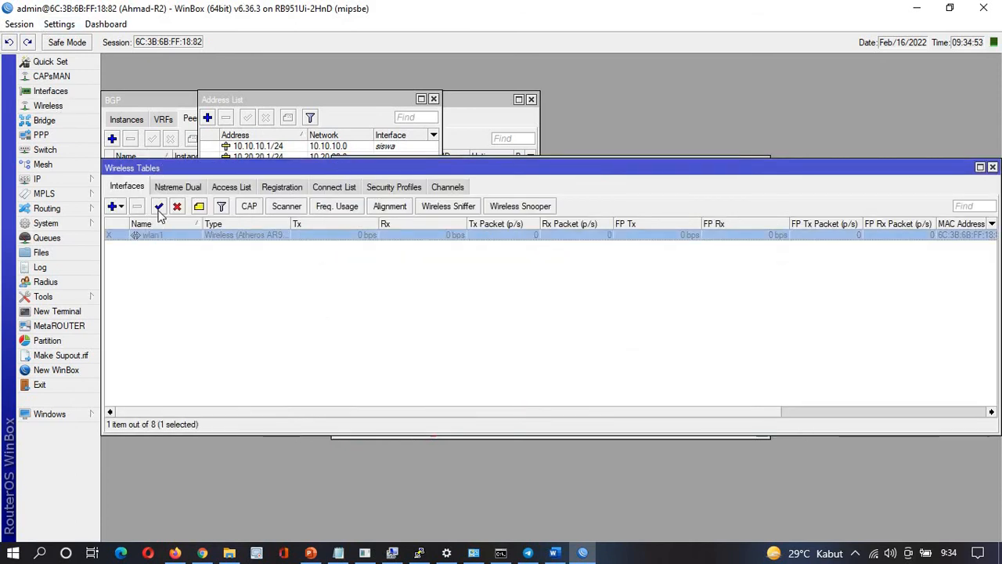
pyautogui.click(159, 208)
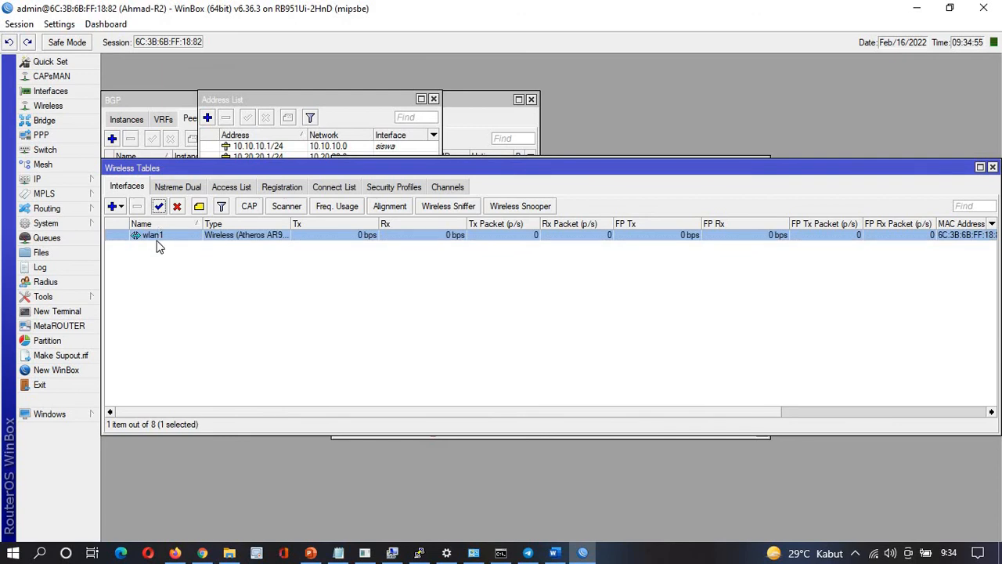
pyautogui.doubleClick(166, 237)
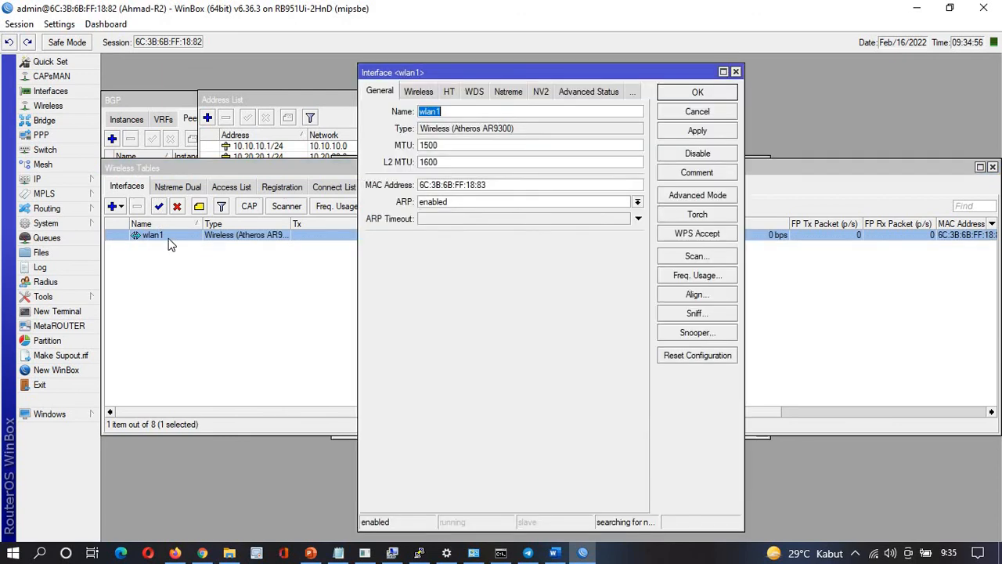
# Set wlan1 to ap bridge with SSID Ahmad and the default security profile, then save
pyautogui.click(421, 93)
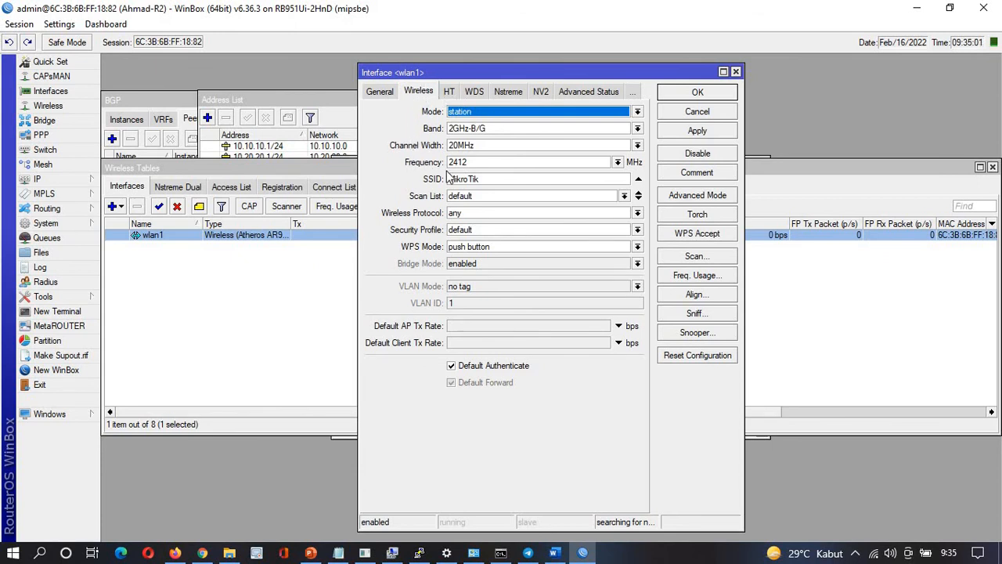
pyautogui.click(501, 114)
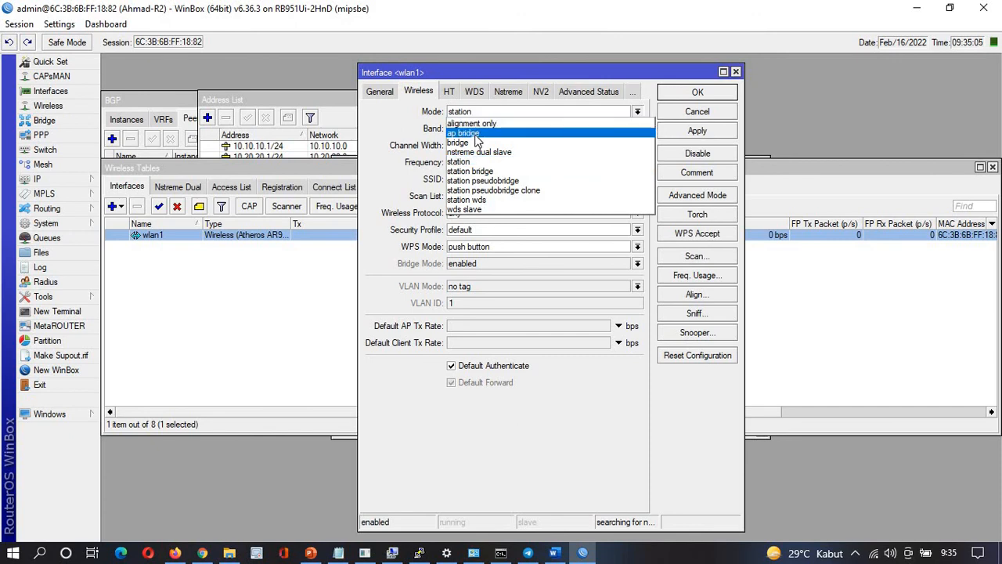
pyautogui.click(475, 134)
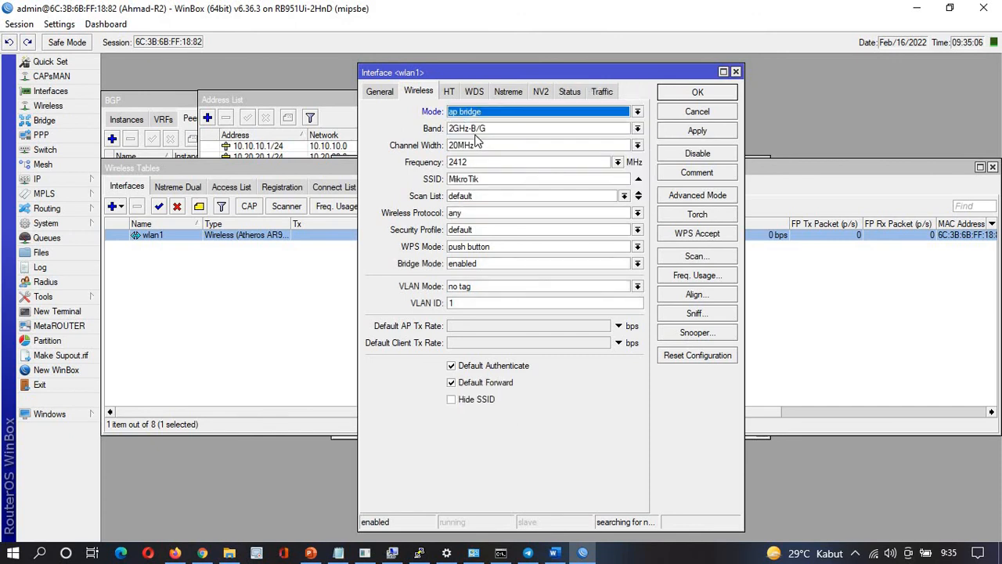
pyautogui.doubleClick(494, 180)
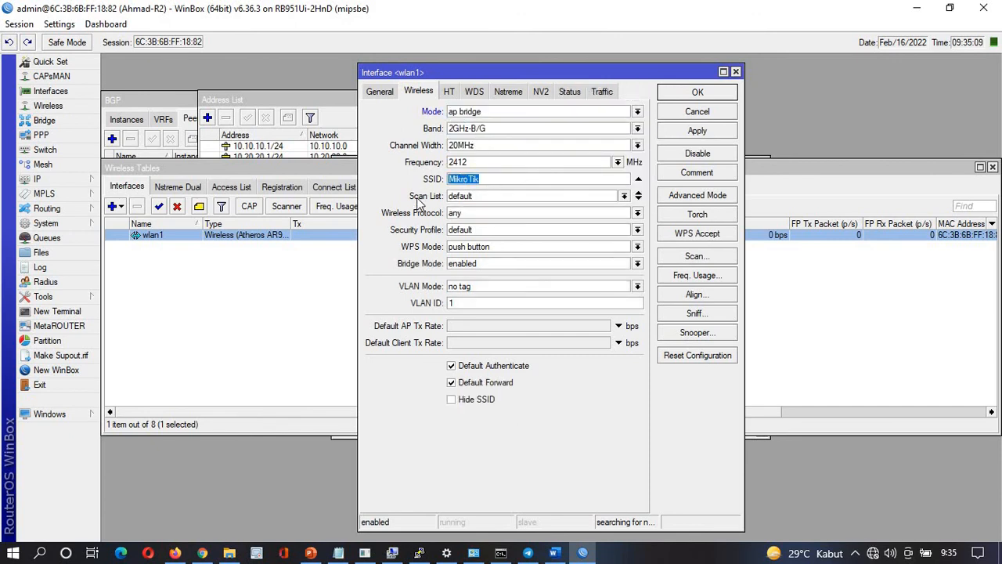
pyautogui.write('Ahmad')
pyautogui.click(472, 230)
pyautogui.click(473, 240)
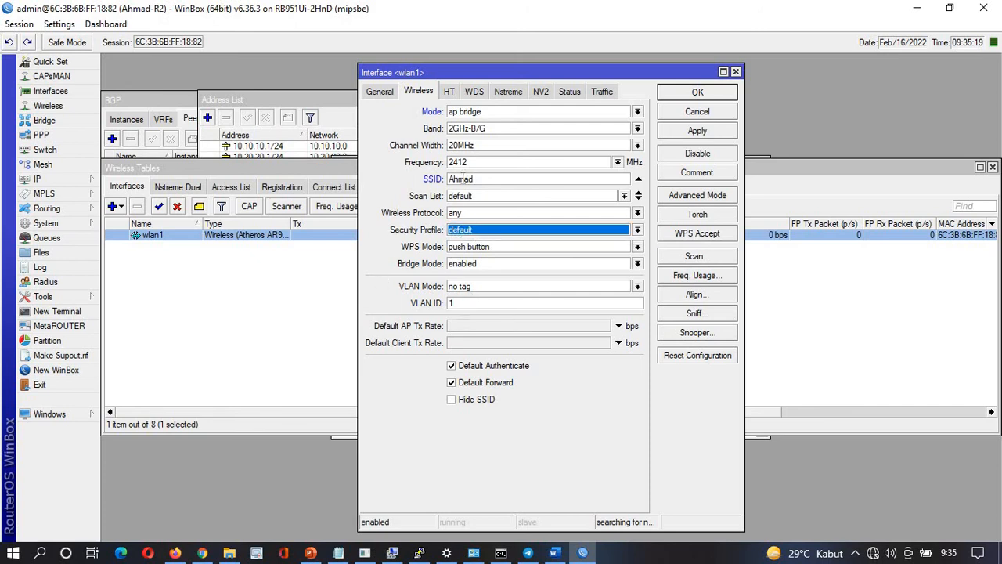
pyautogui.click(696, 133)
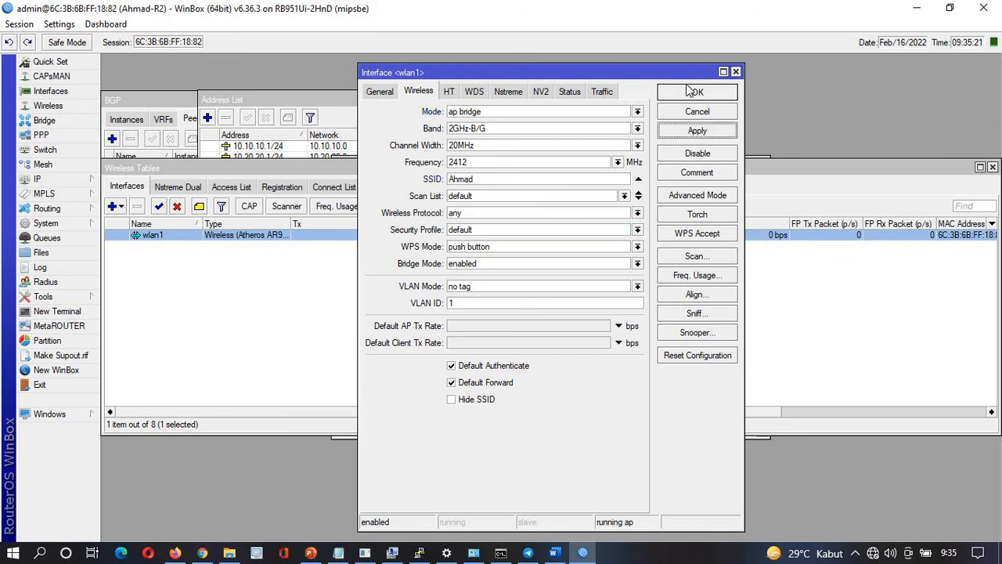
pyautogui.click(696, 92)
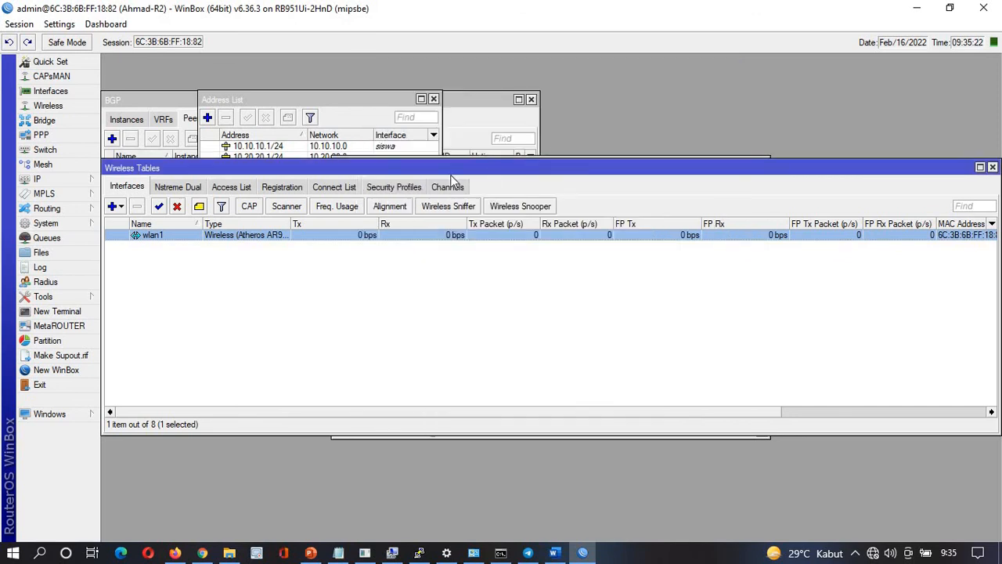
# Create security profile passwifi with dynamic keys mode and WPA PSK plus WPA2 PSK
pyautogui.click(395, 185)
pyautogui.click(225, 239)
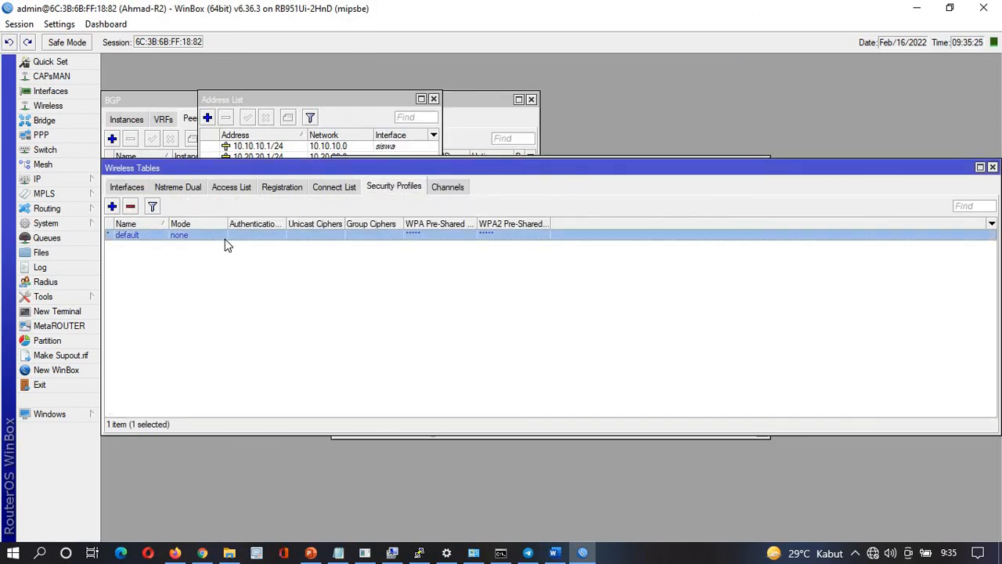
pyautogui.click(112, 207)
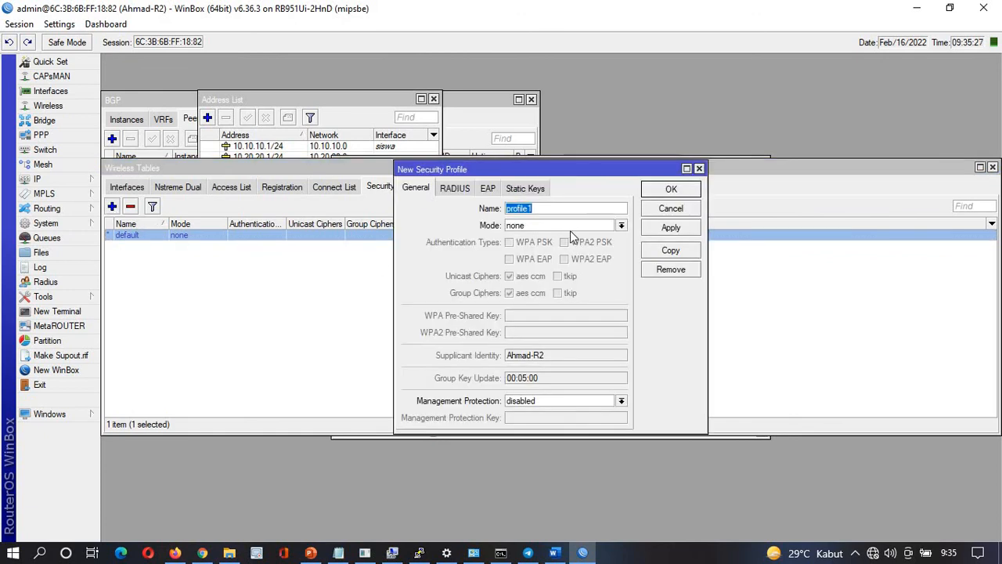
pyautogui.write('passwifi')
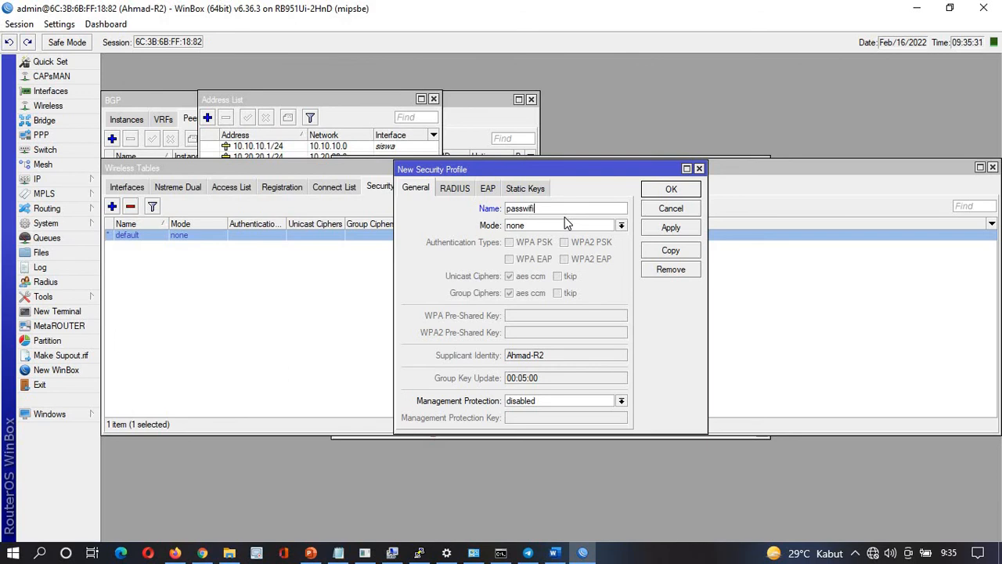
pyautogui.click(568, 225)
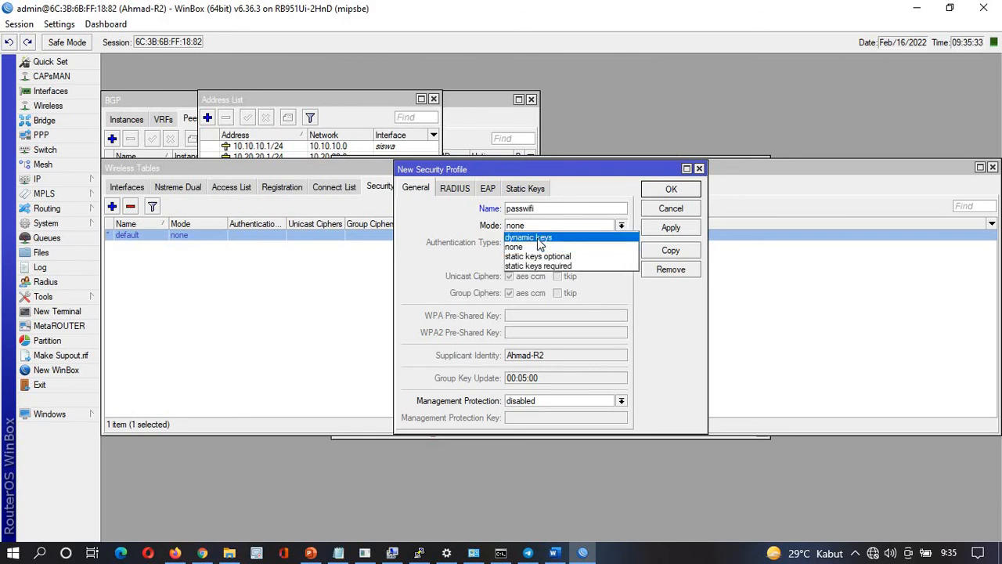
pyautogui.click(537, 237)
pyautogui.click(512, 243)
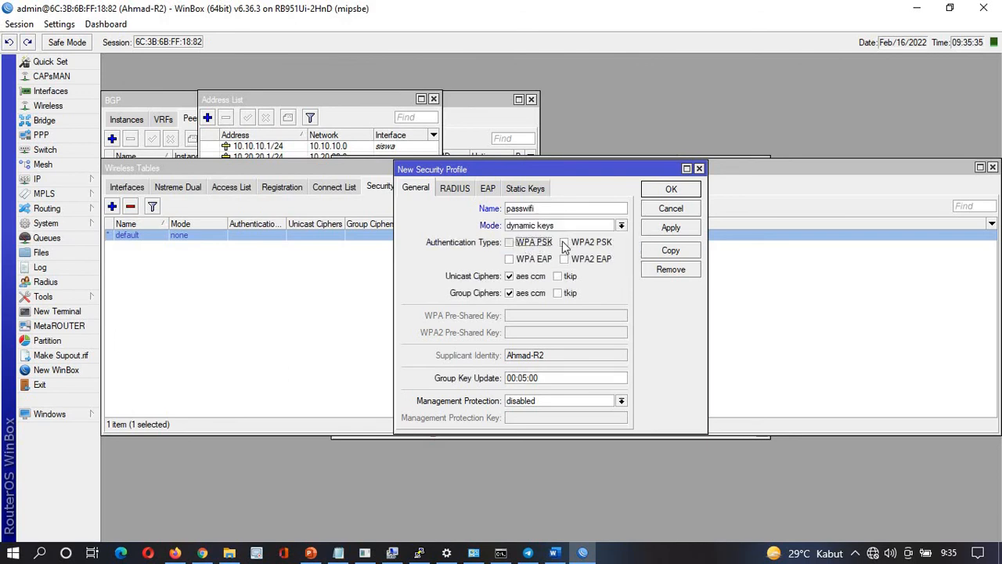
pyautogui.click(565, 242)
# Unhide passwords and enter the Wi-Fi pre-shared key for both WPA and WPA2
pyautogui.click(529, 316)
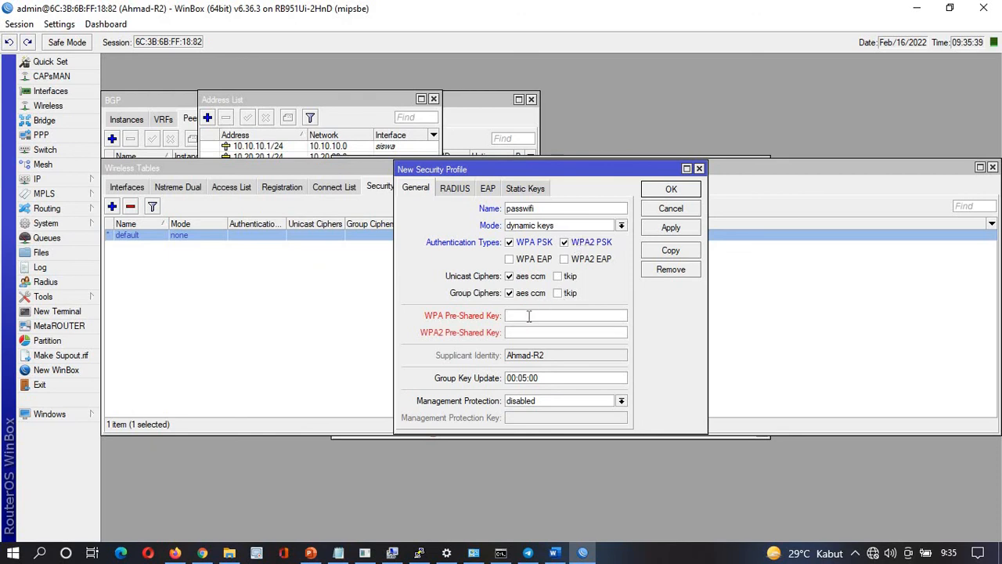
pyautogui.click(105, 25)
pyautogui.moveTo(59, 24)
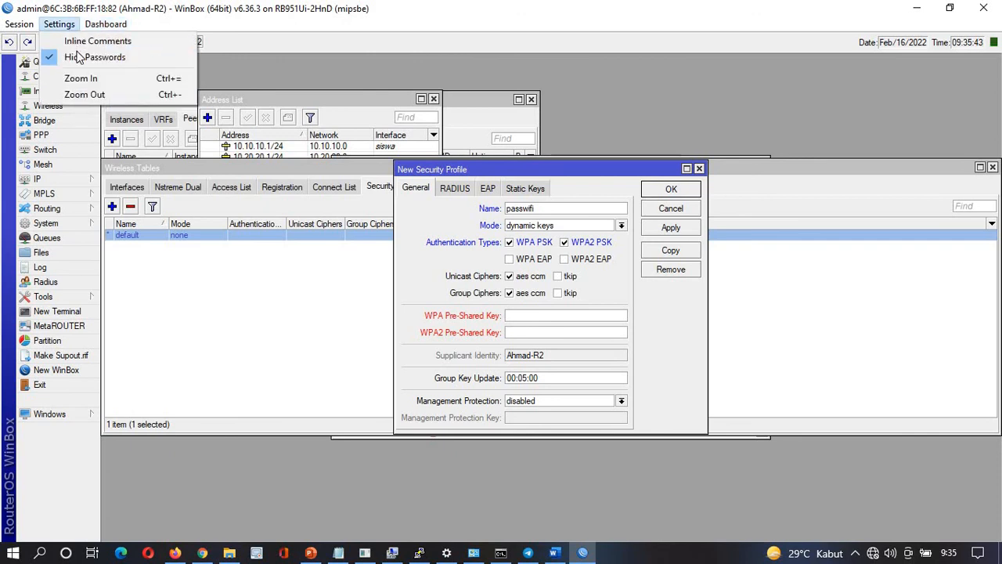
pyautogui.click(79, 57)
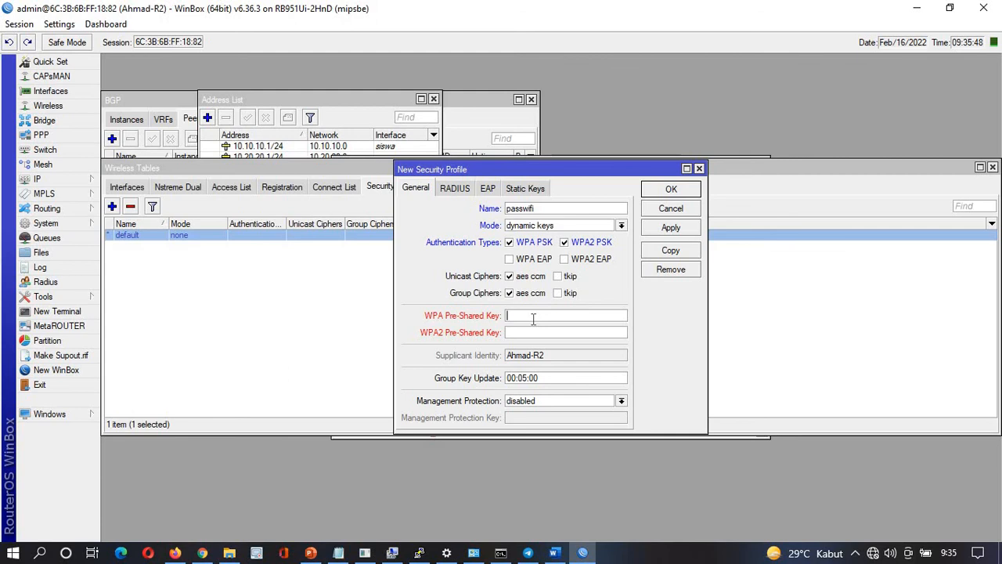
pyautogui.press('Tab')
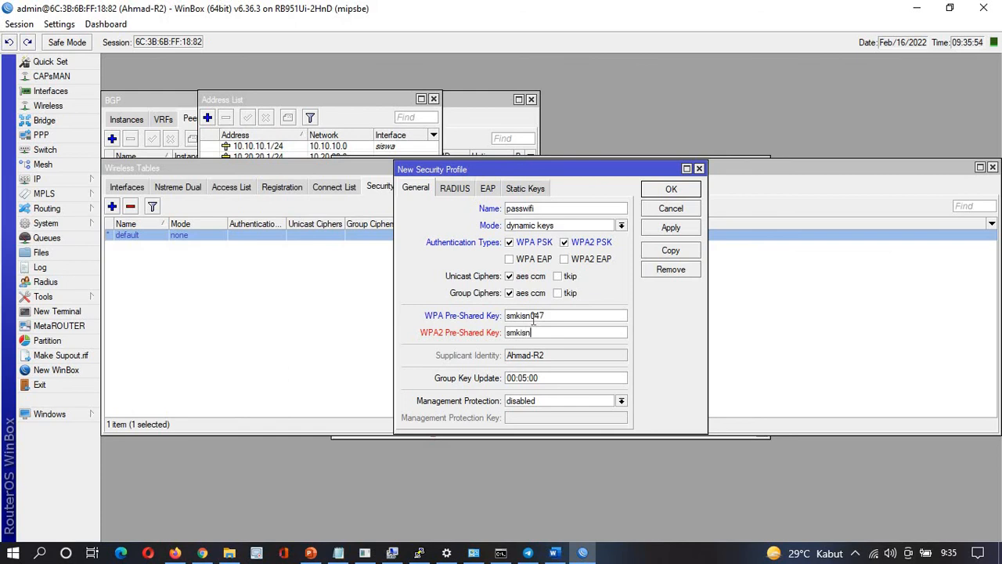
# Save the passwifi profile and delete the accidentally duplicated profile1
pyautogui.click(668, 249)
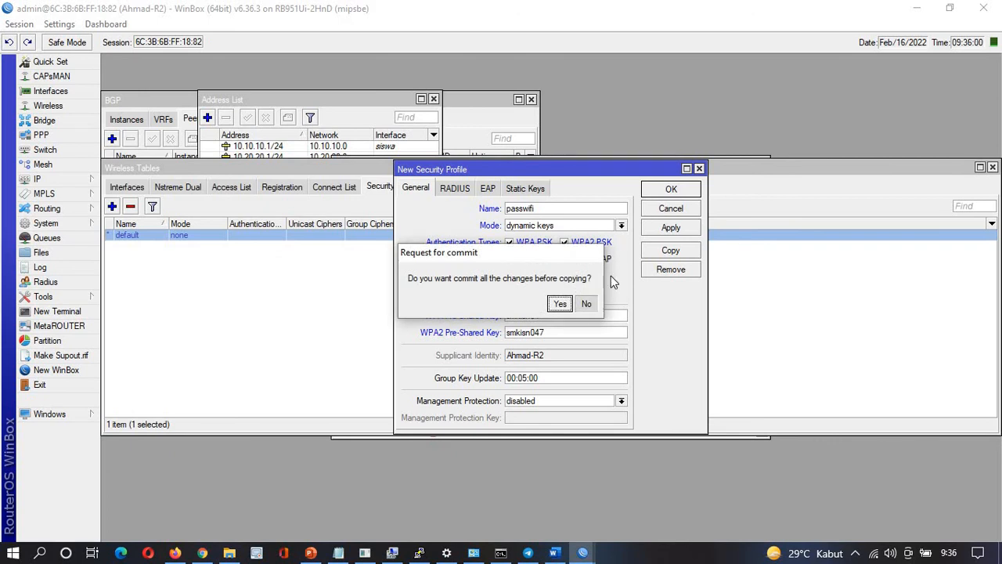
pyautogui.click(586, 303)
pyautogui.click(678, 245)
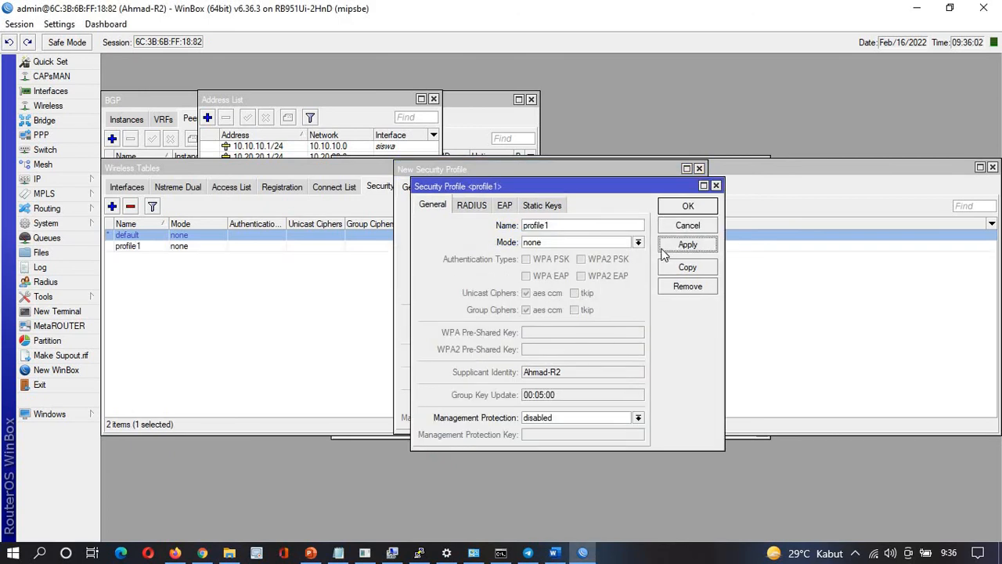
pyautogui.click(715, 186)
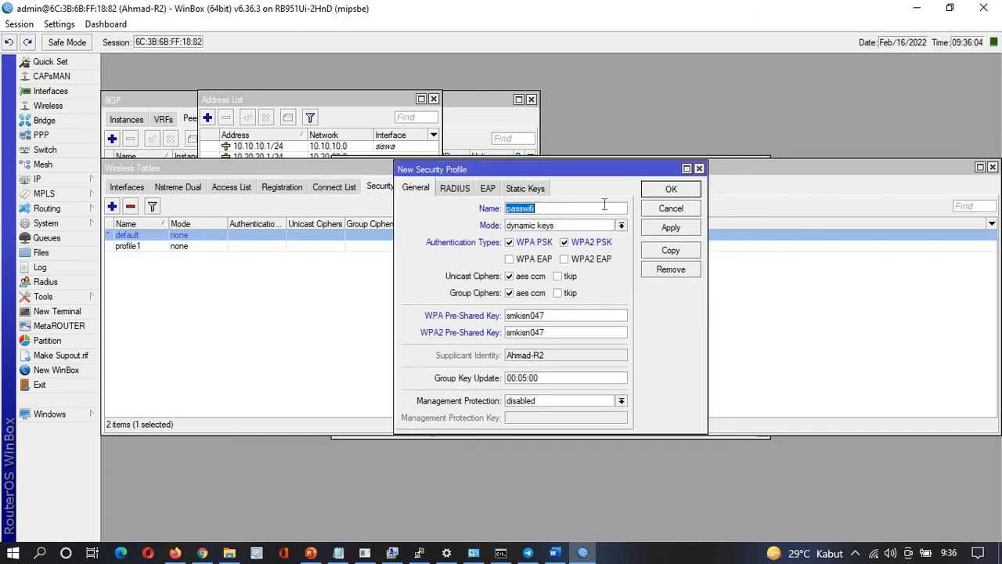
pyautogui.click(678, 228)
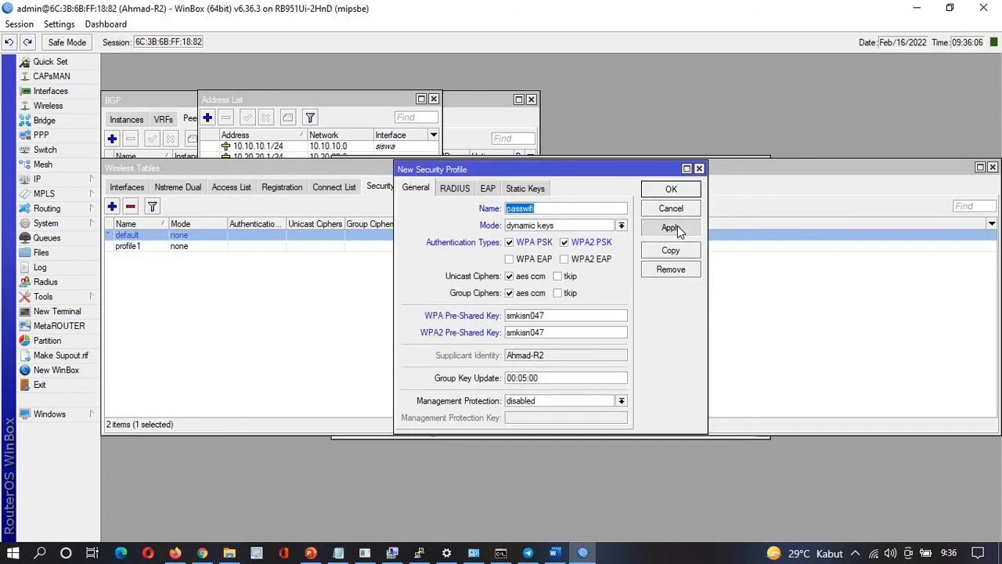
pyautogui.click(671, 189)
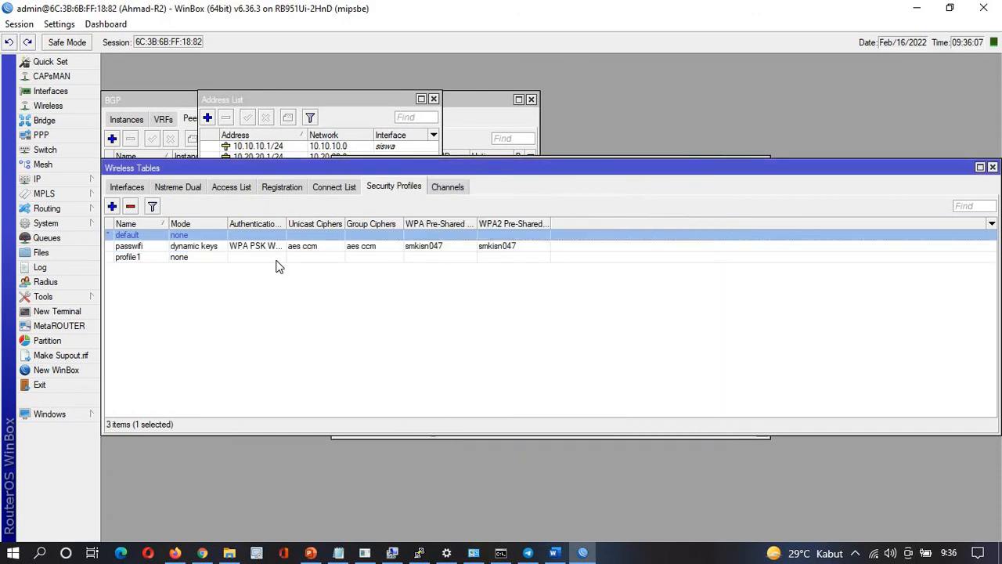
pyautogui.click(232, 258)
pyautogui.click(129, 206)
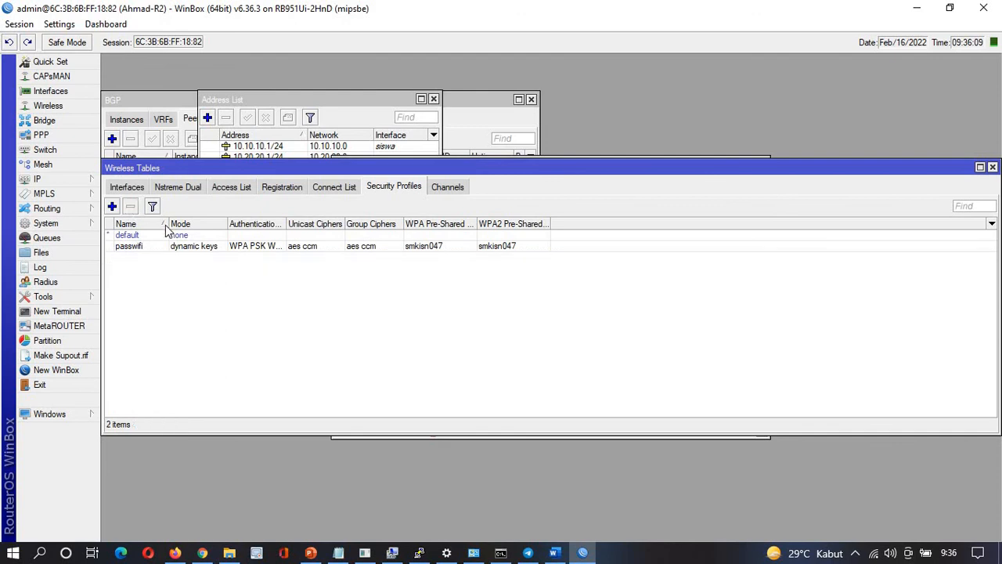
pyautogui.click(218, 248)
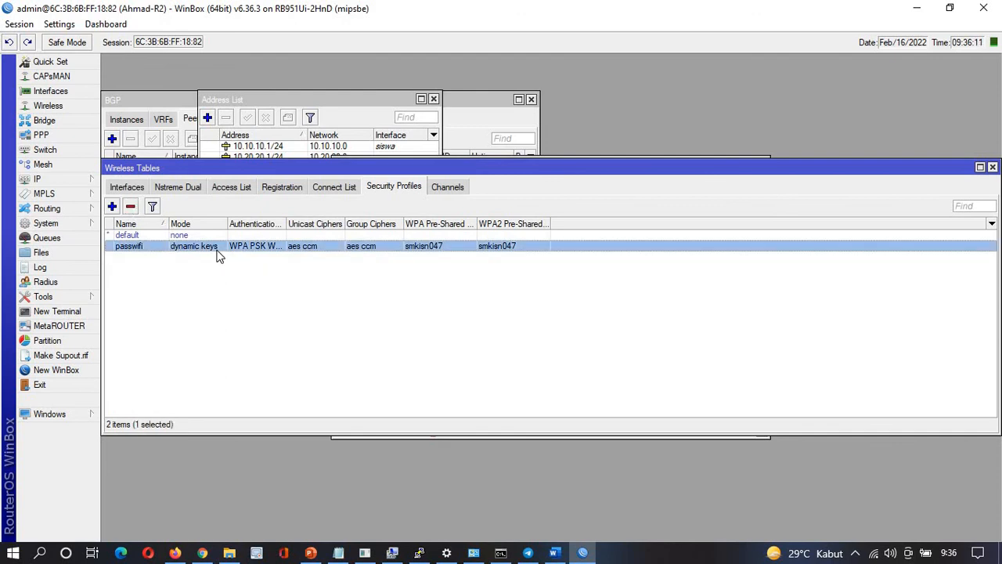
# Set wlan1's Security Profile to passwifi, then reopen wlan1 to confirm it stuck
pyautogui.click(127, 187)
pyautogui.doubleClick(153, 235)
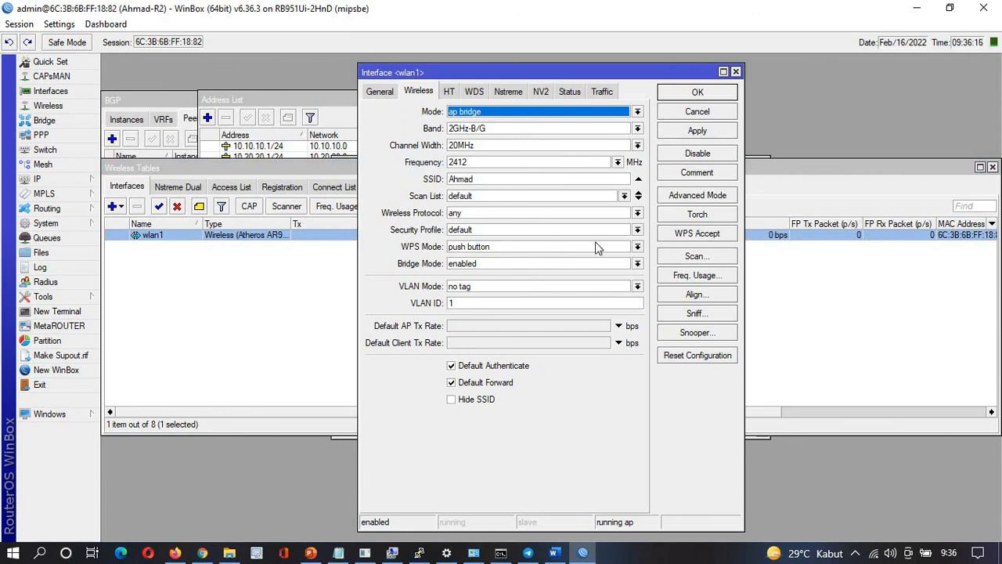
pyautogui.click(637, 229)
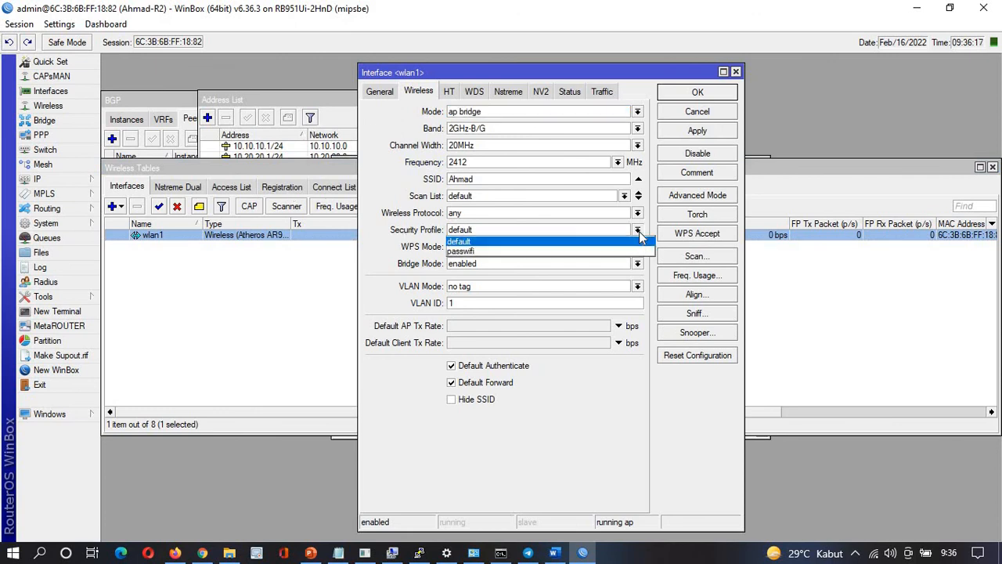
pyautogui.click(527, 251)
pyautogui.click(692, 131)
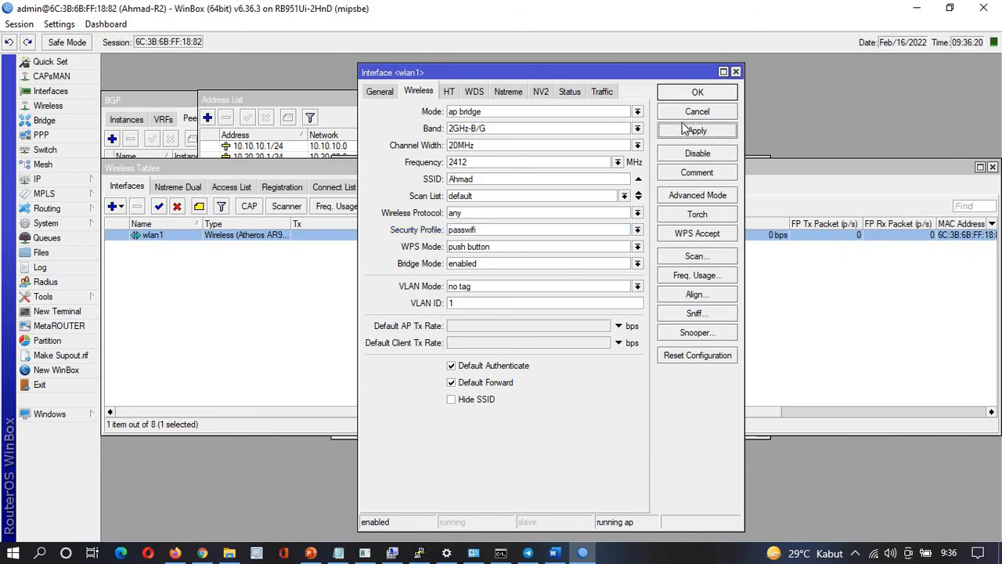
pyautogui.click(682, 93)
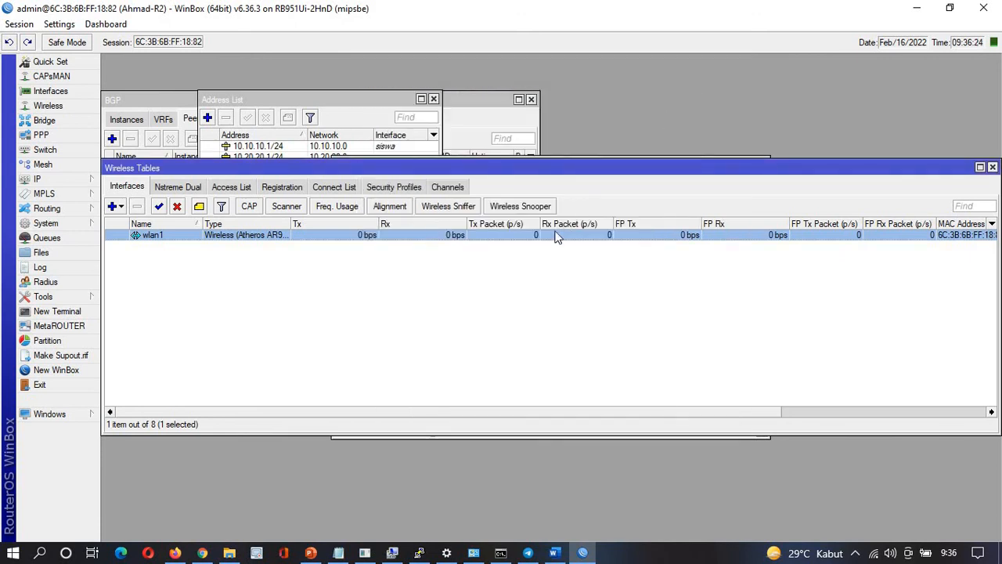
pyautogui.doubleClick(407, 235)
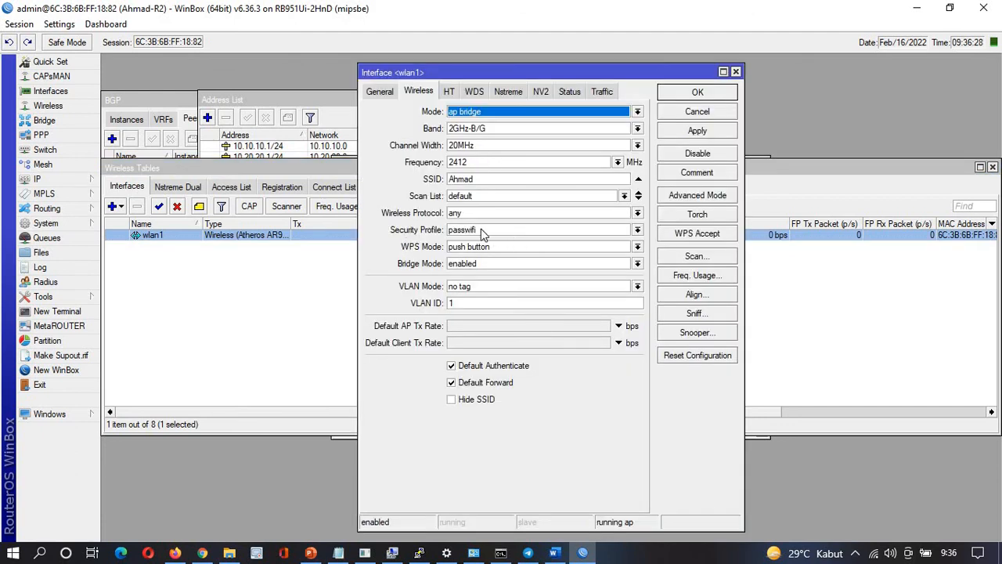
pyautogui.click(729, 94)
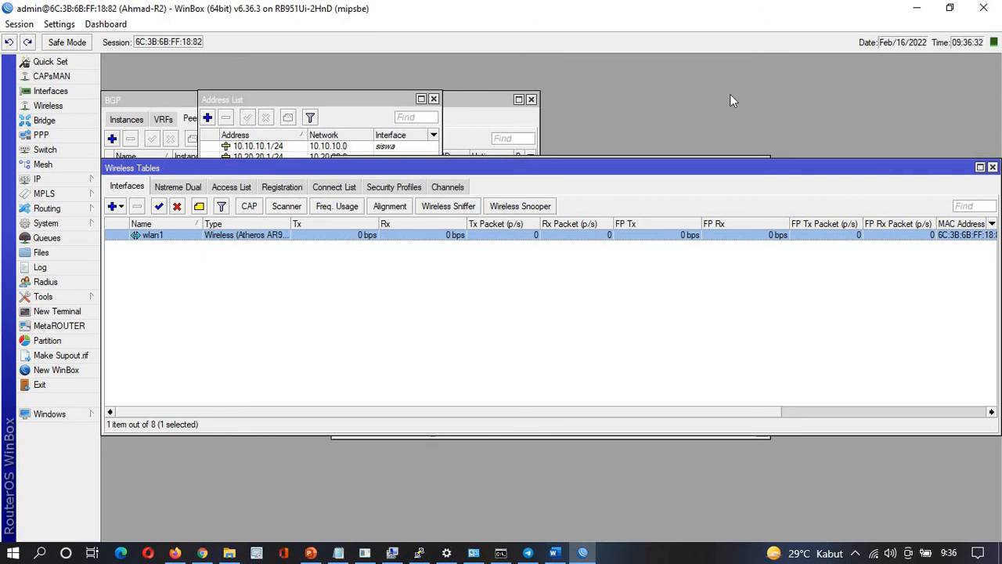
# Close the Wireless Tables and Terminal windows to show Ahmad-R2's 8-route list
pyautogui.click(992, 167)
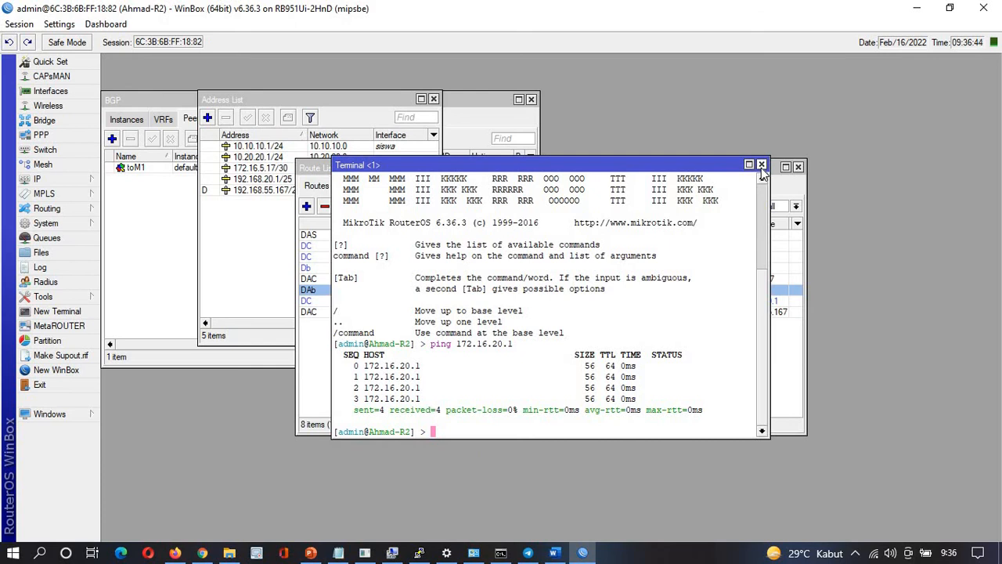
pyautogui.click(760, 166)
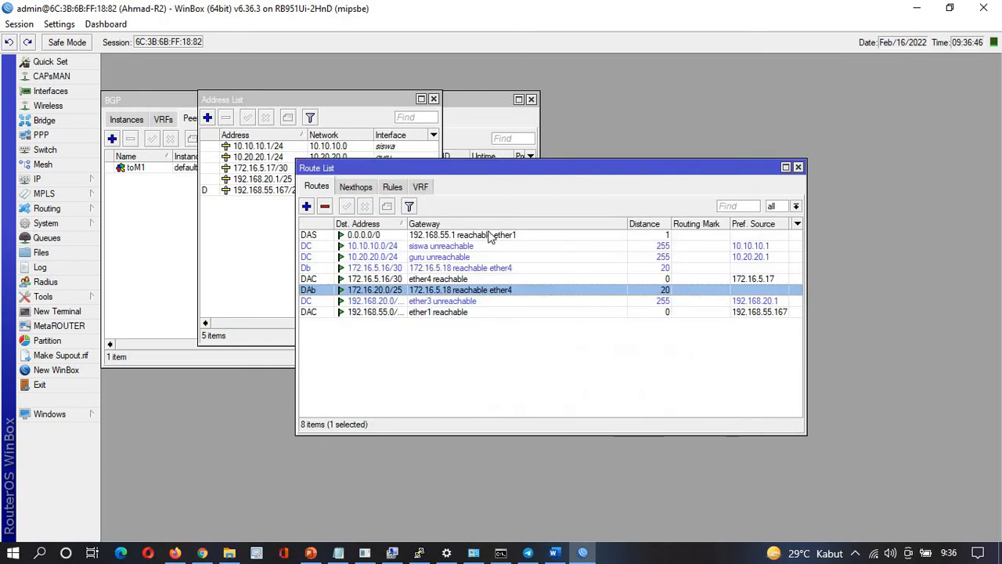